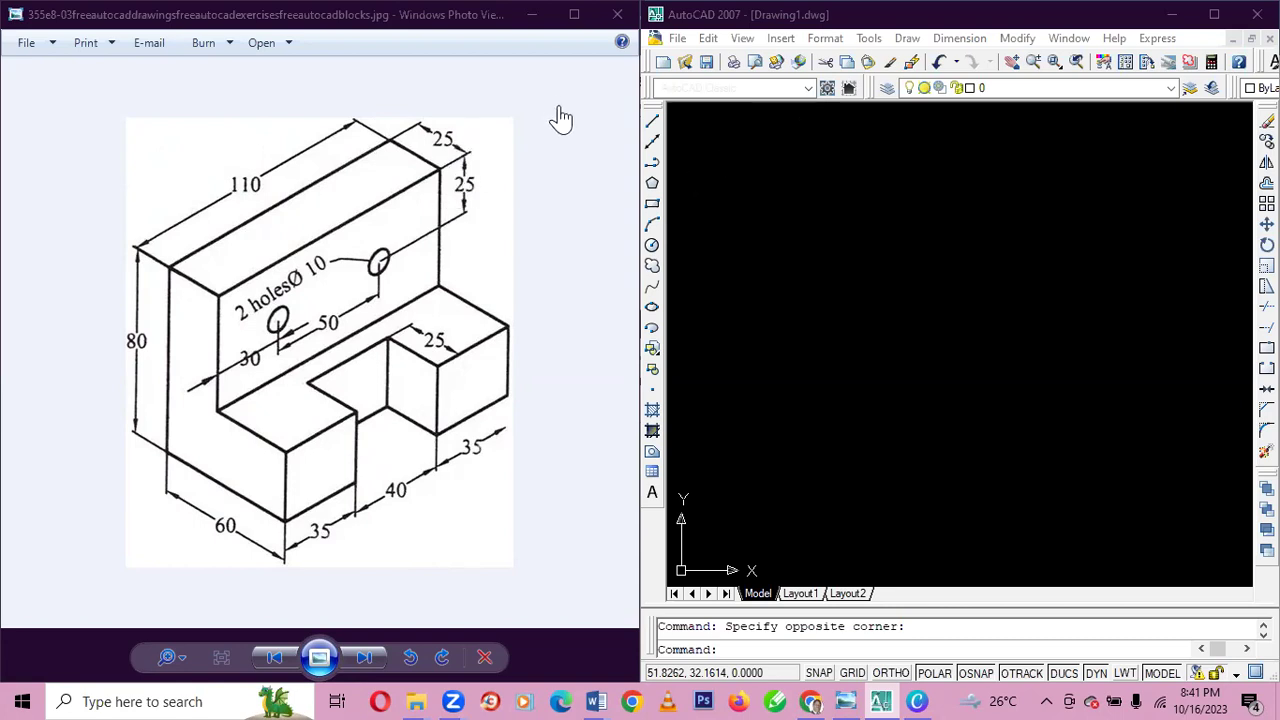
# - Draw a 35-unit line at 45° from a picked start point, then end the line command
pyautogui.click(652, 123)
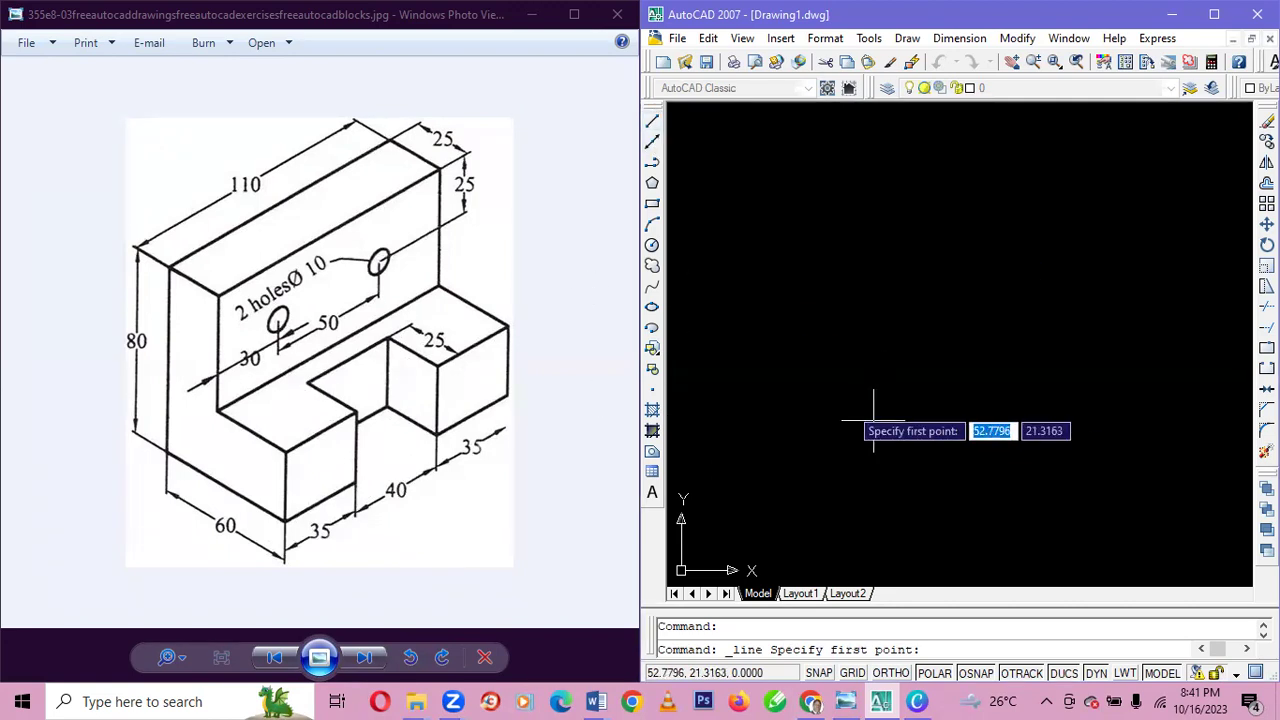
pyautogui.click(796, 399)
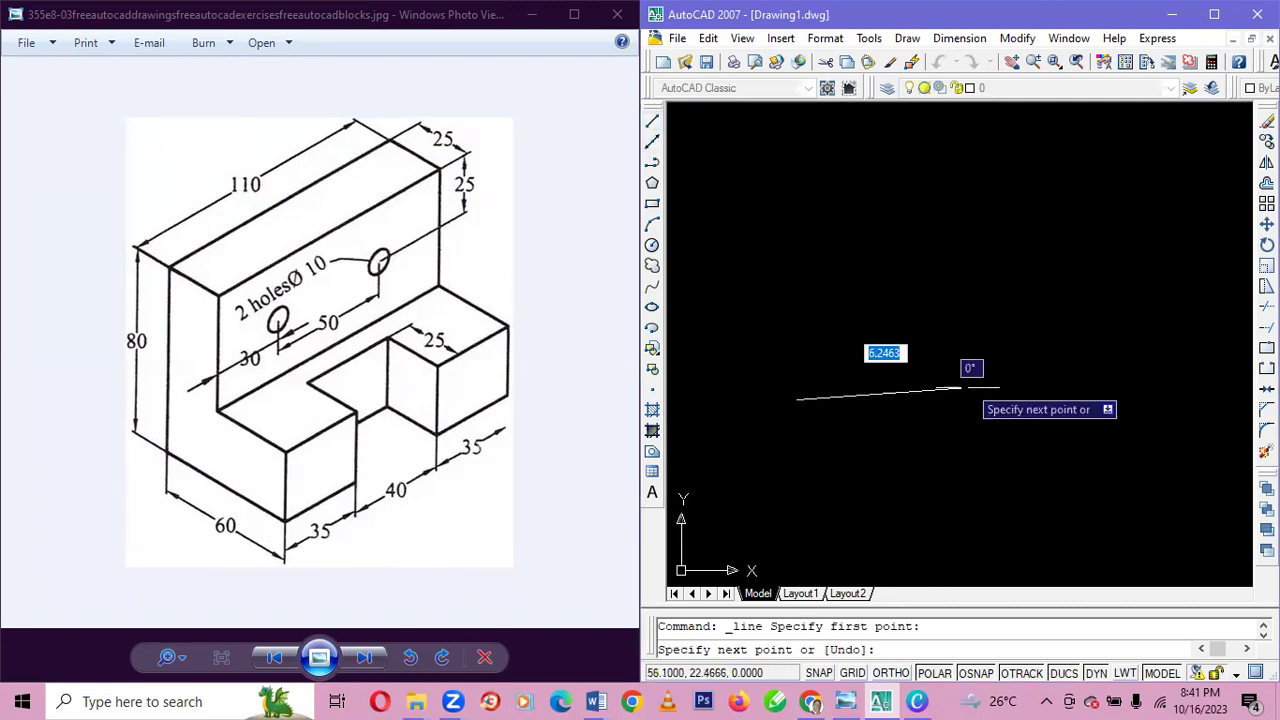
pyautogui.write('35')
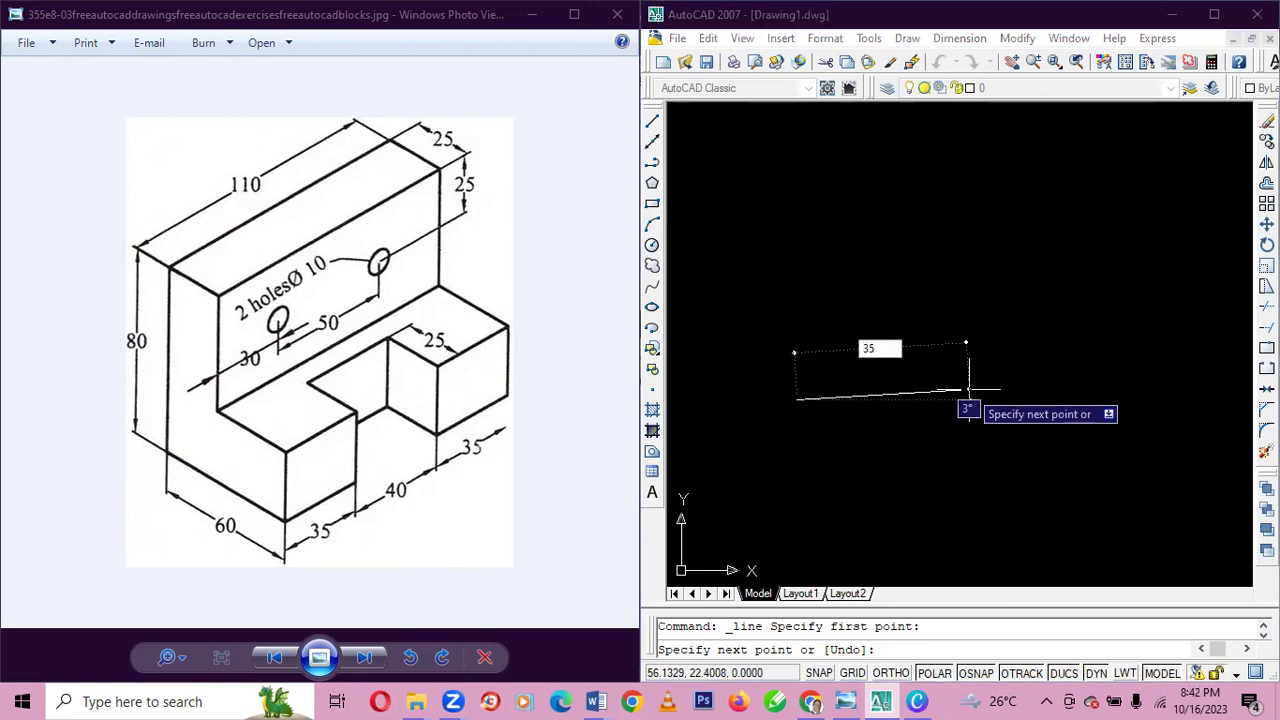
pyautogui.press('Tab')
pyautogui.write('4')
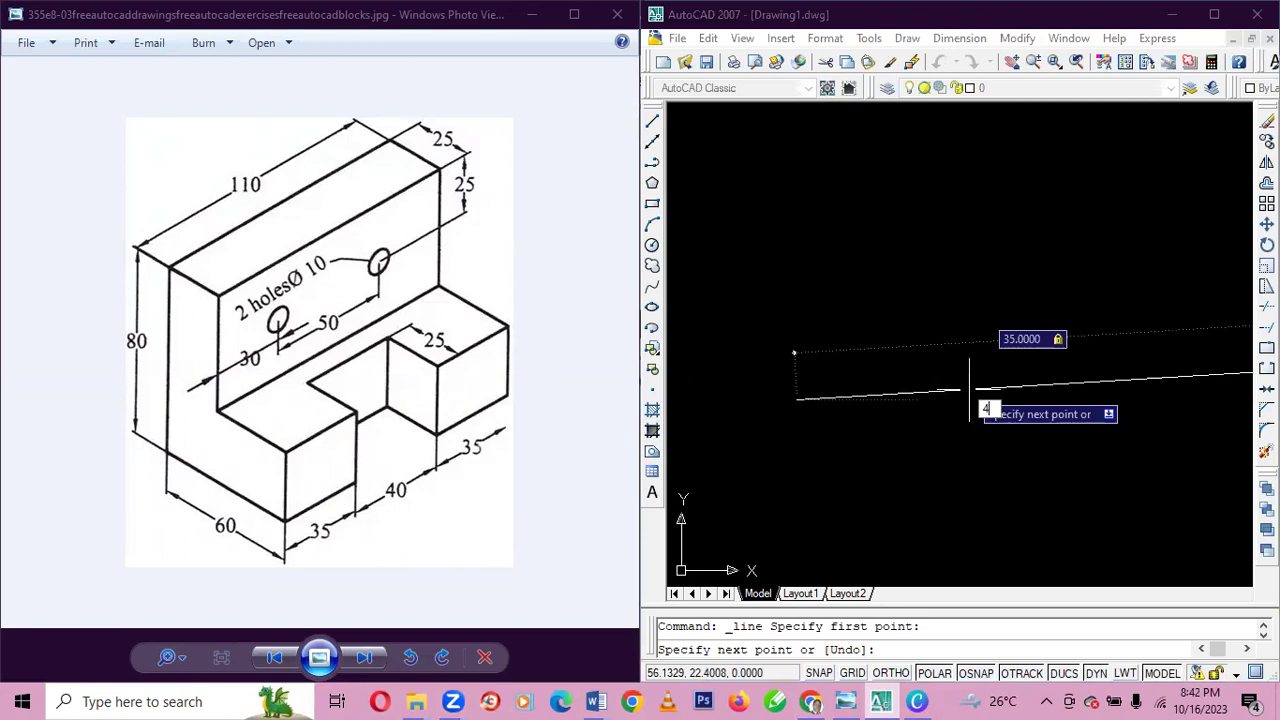
pyautogui.press('Return')
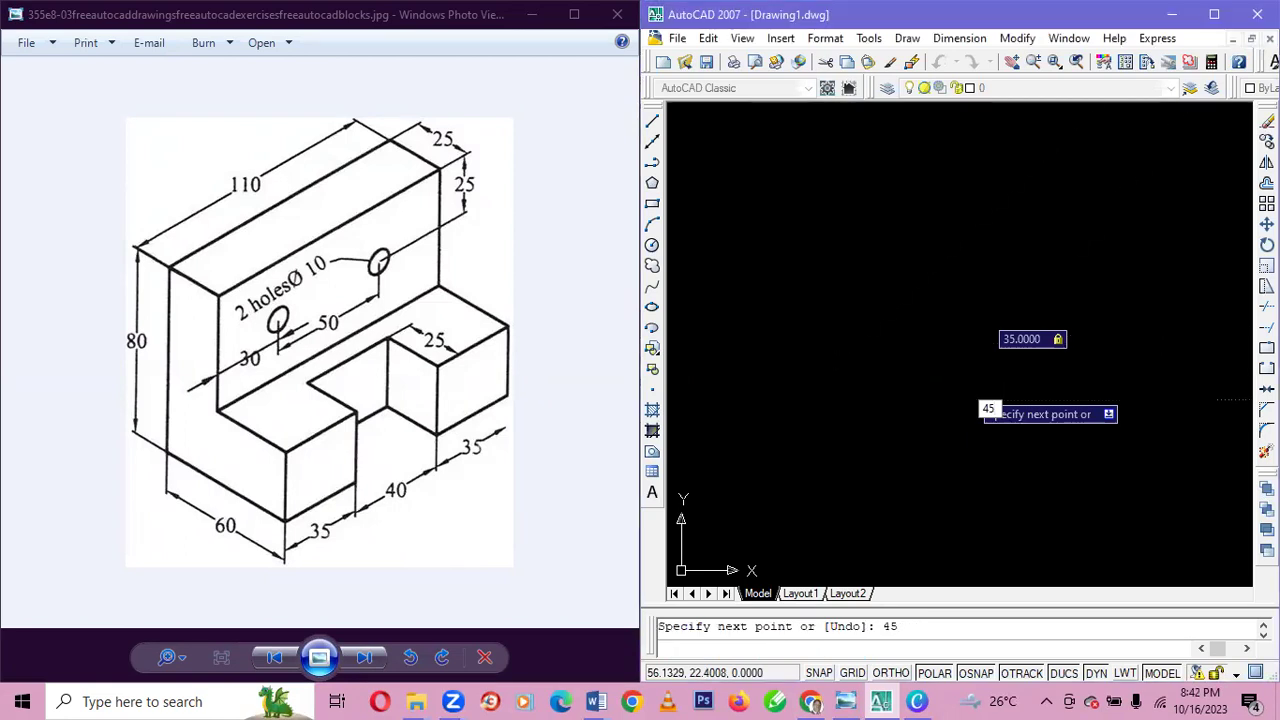
pyautogui.press('Escape')
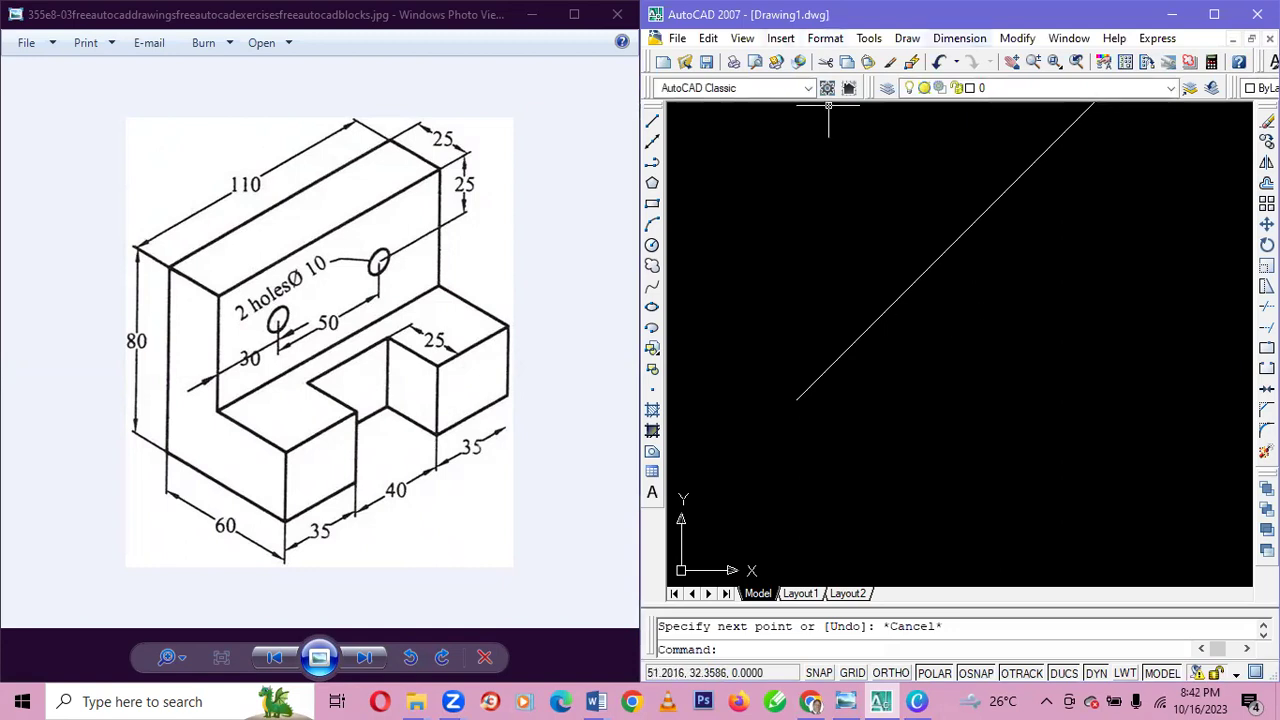
# - Zoom out four times with View > Zoom > Out so the 45° line appears small
pyautogui.click(742, 38)
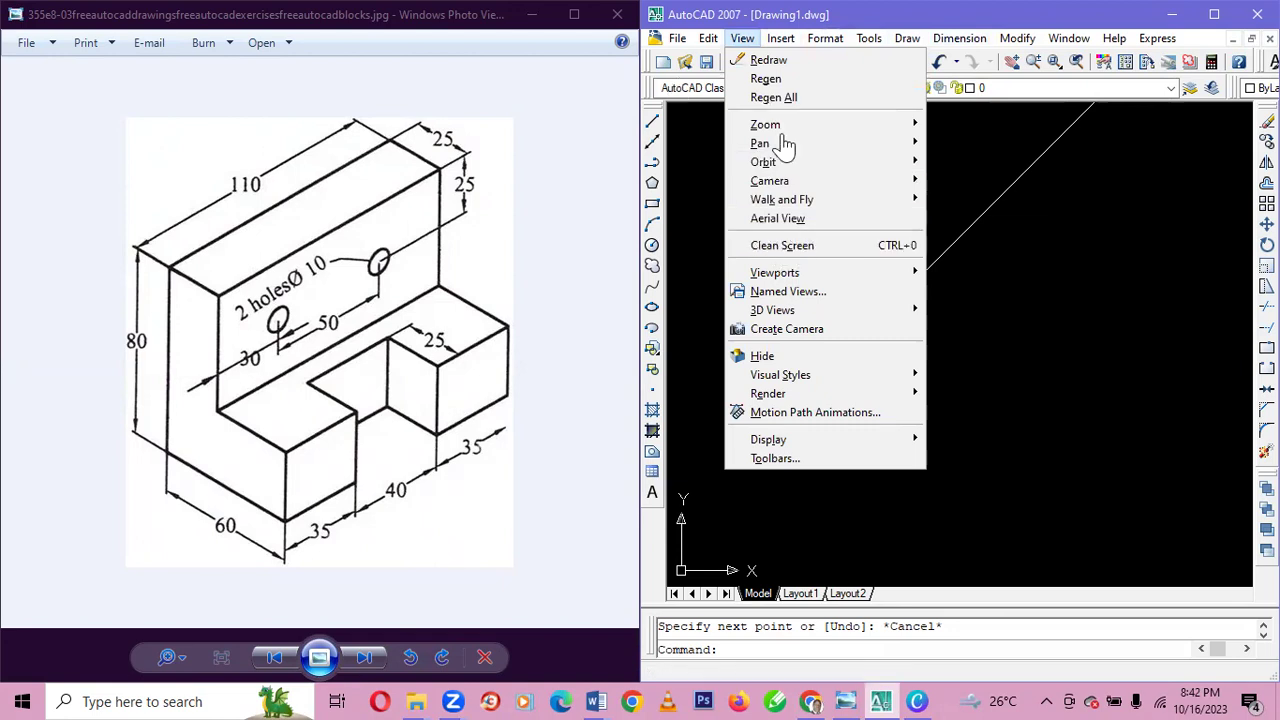
pyautogui.moveTo(765, 124)
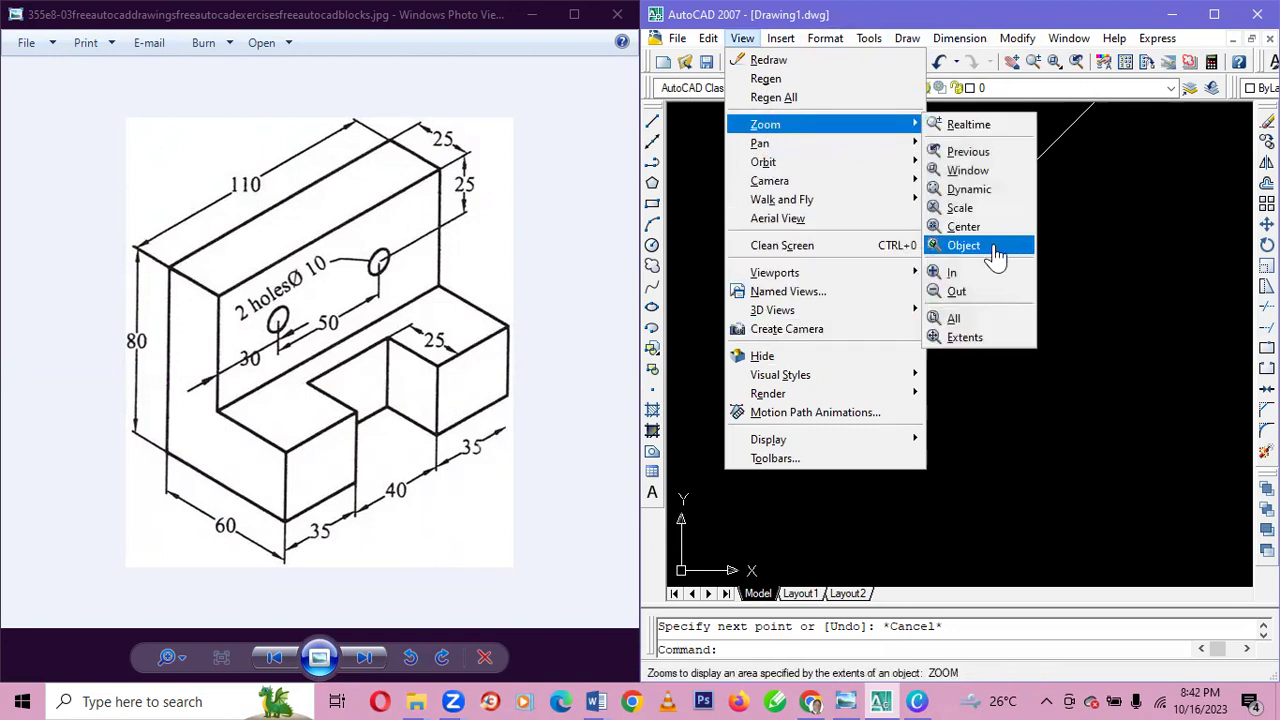
pyautogui.click(957, 291)
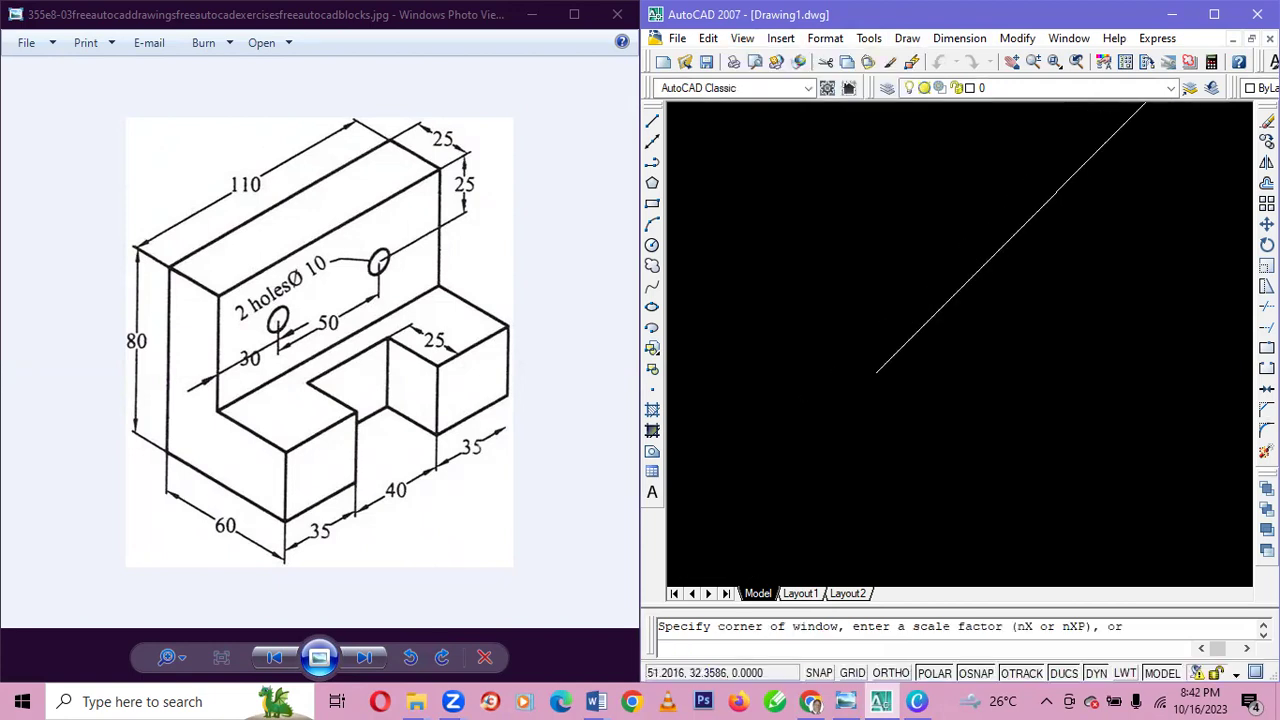
pyautogui.click(742, 38)
pyautogui.moveTo(765, 124)
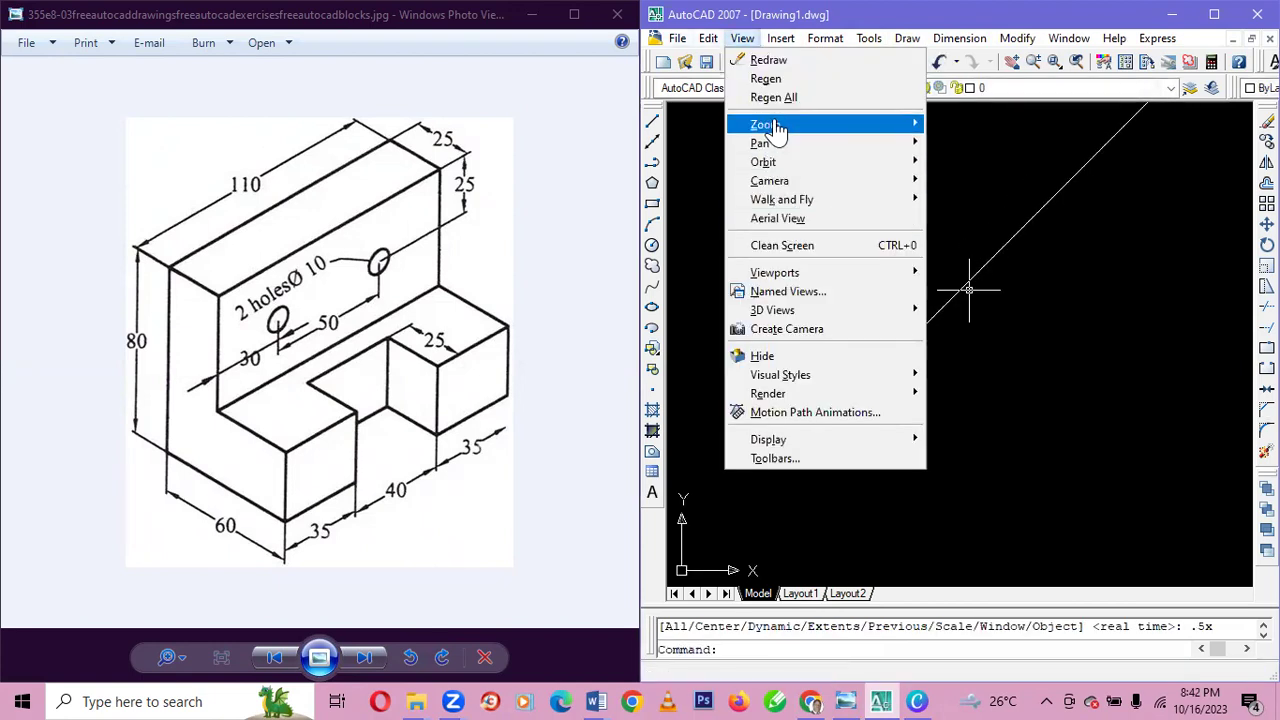
pyautogui.click(962, 292)
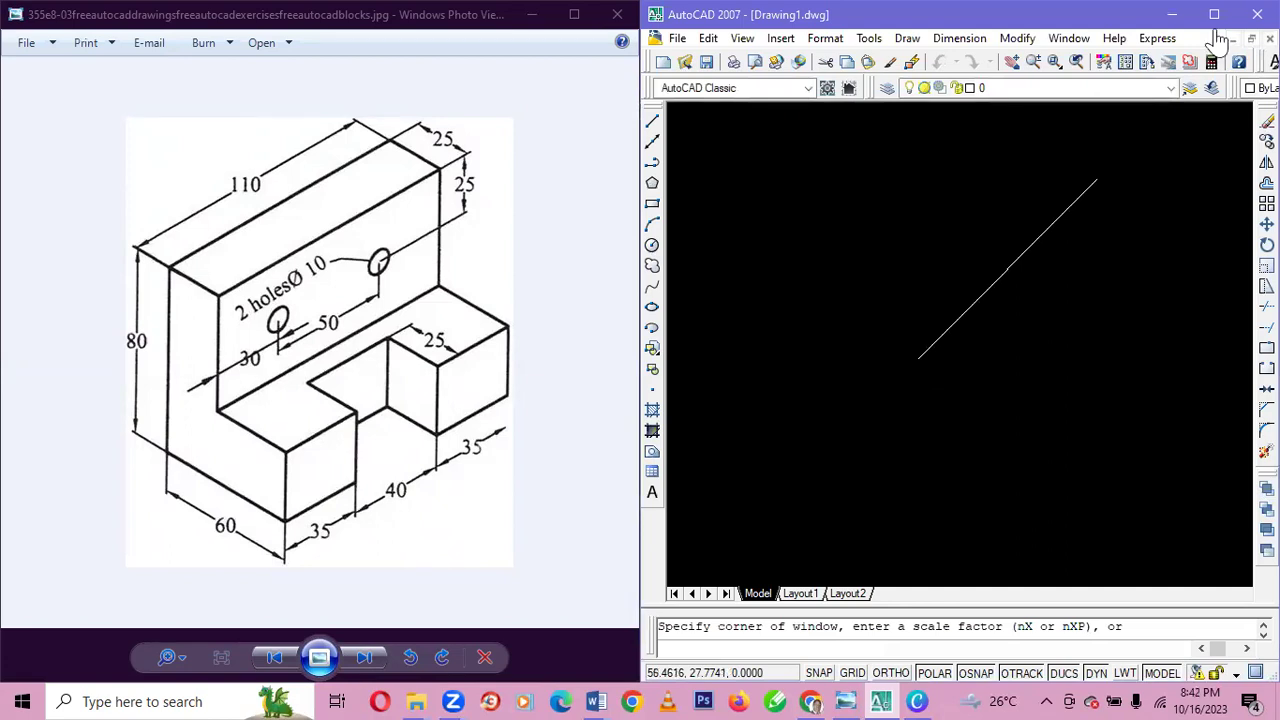
pyautogui.click(742, 38)
pyautogui.moveTo(765, 124)
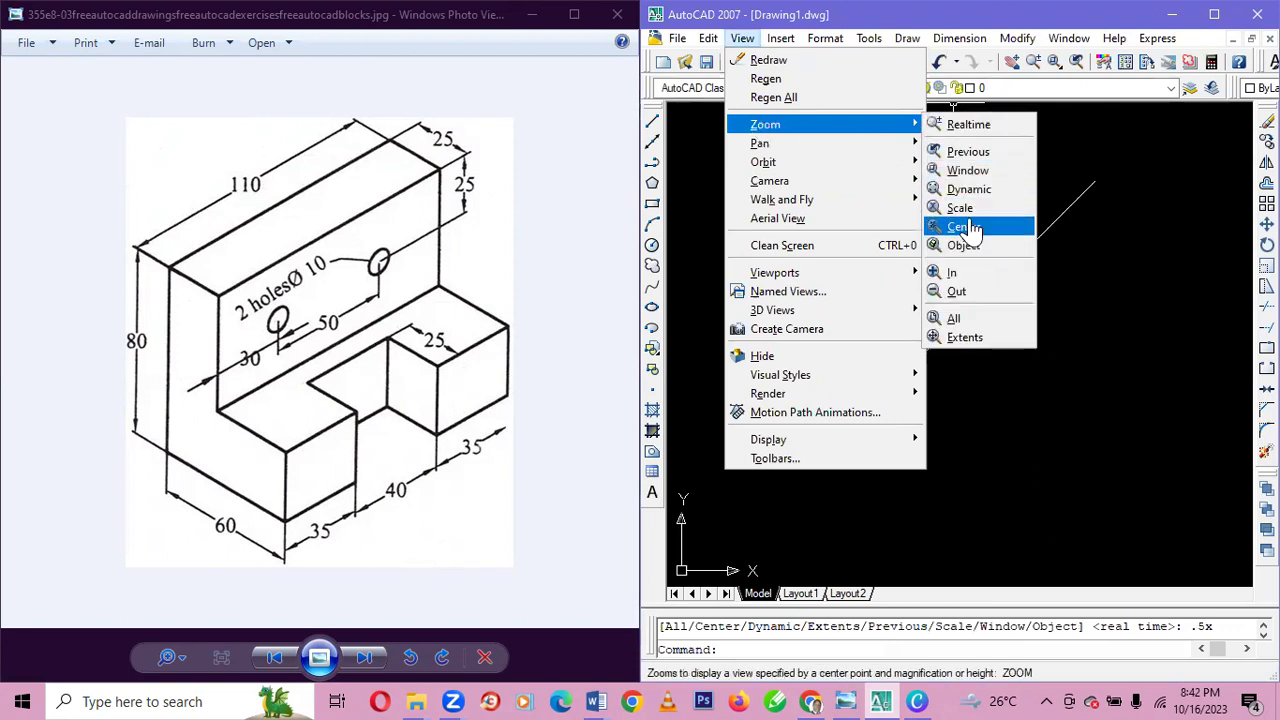
pyautogui.click(963, 292)
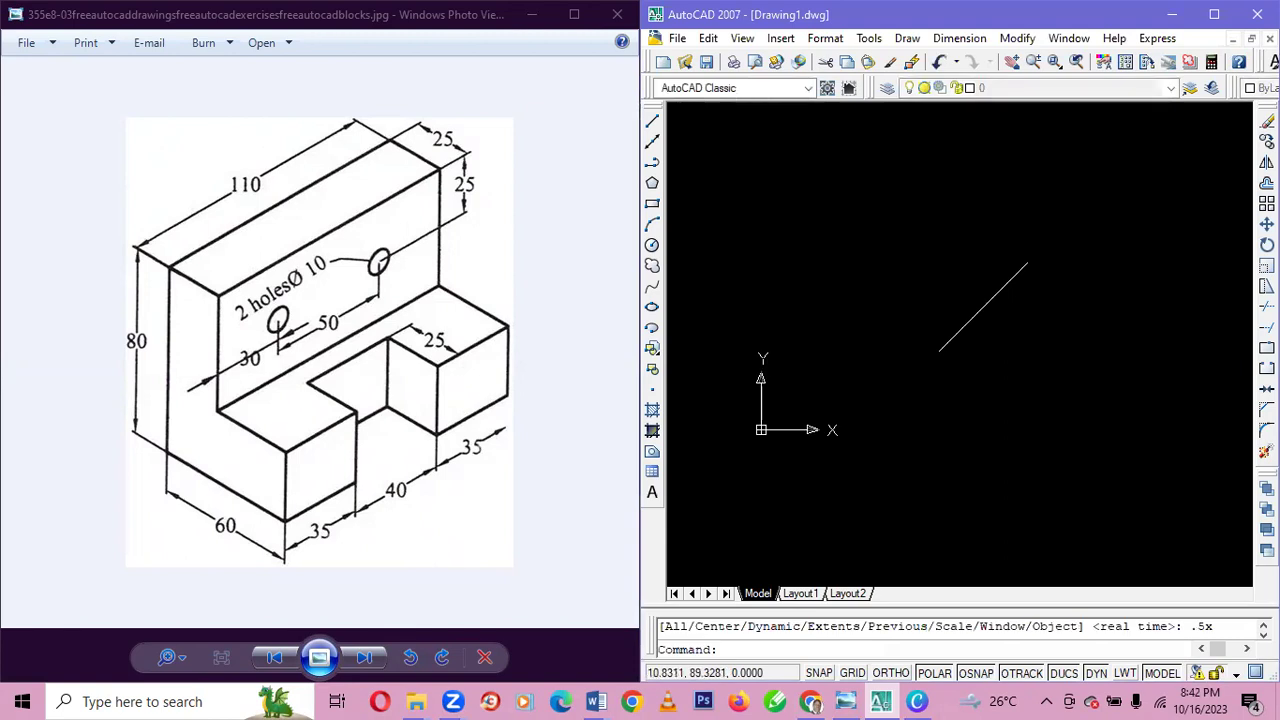
pyautogui.click(742, 38)
pyautogui.moveTo(766, 124)
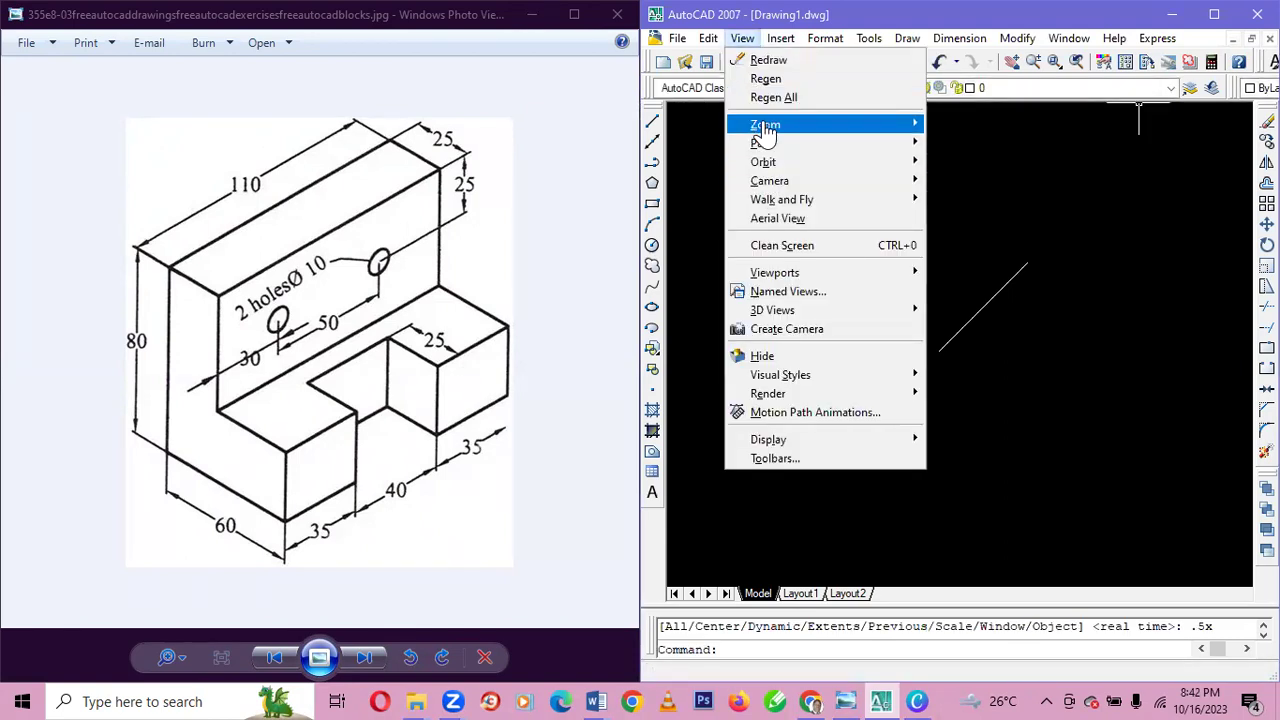
pyautogui.click(961, 296)
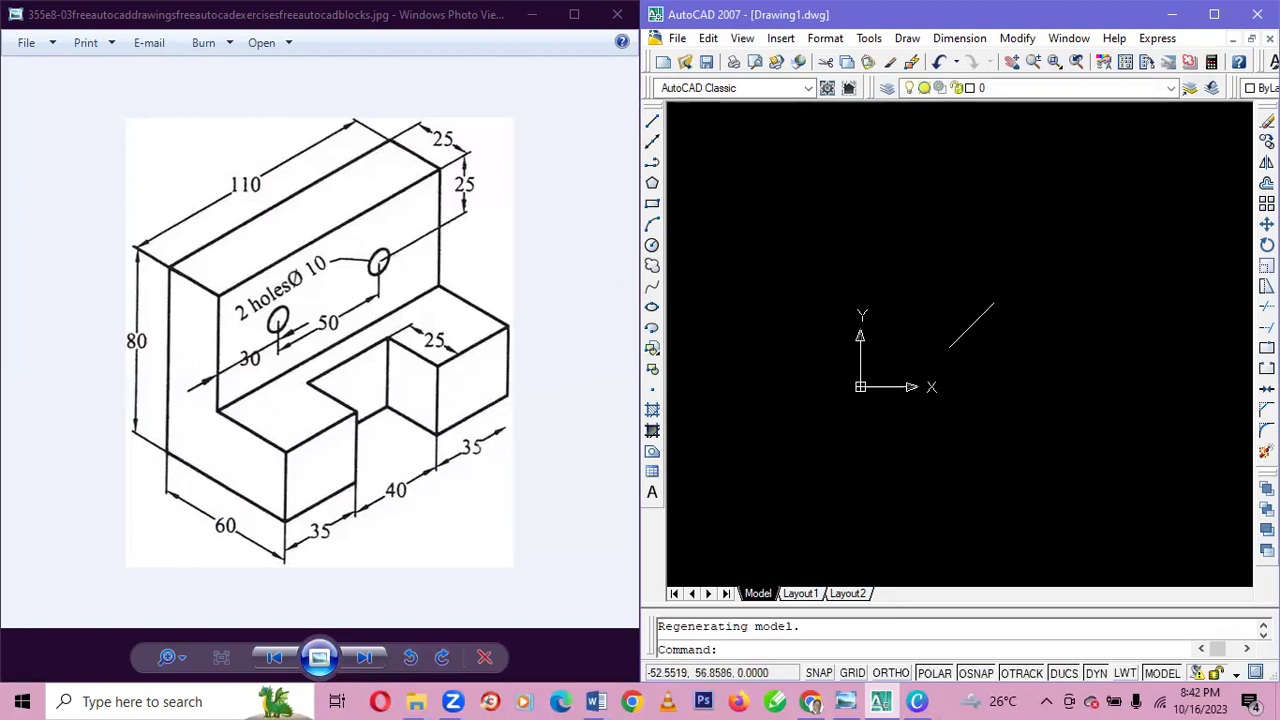
pyautogui.click(652, 120)
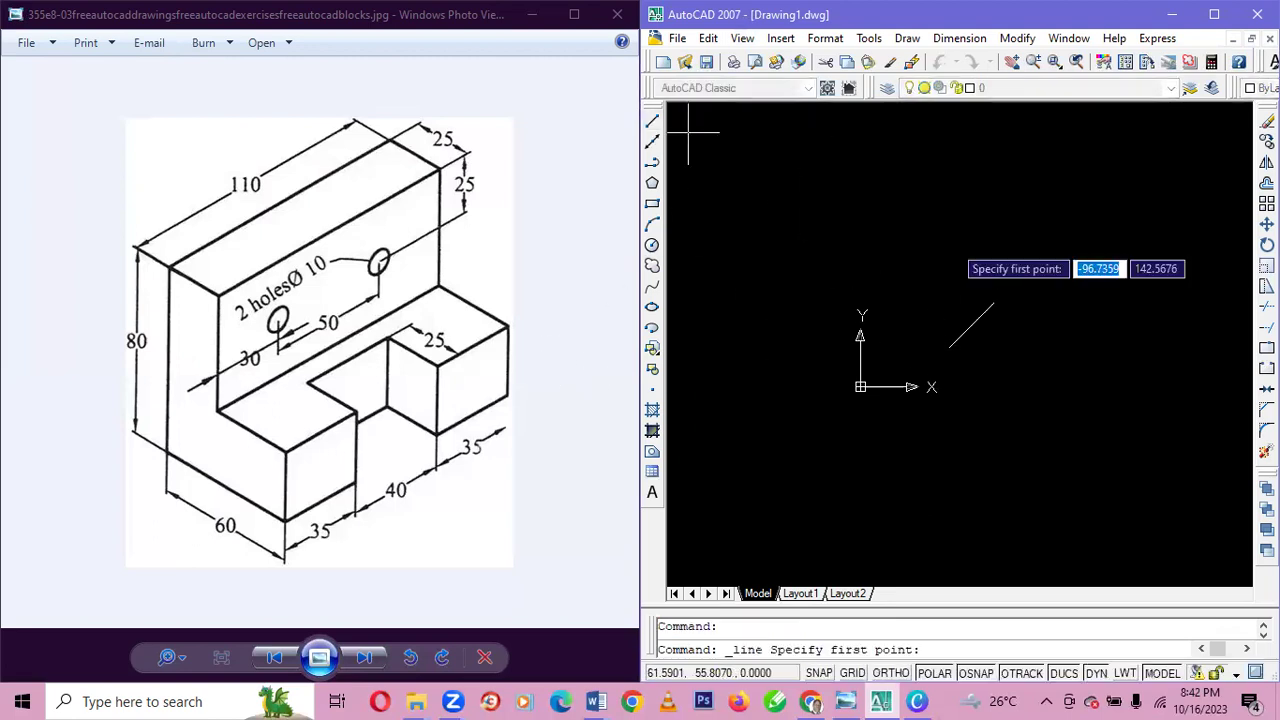
# - Draw a 25-unit vertical segment at 90° from the 45° line's upper end
pyautogui.click(992, 300)
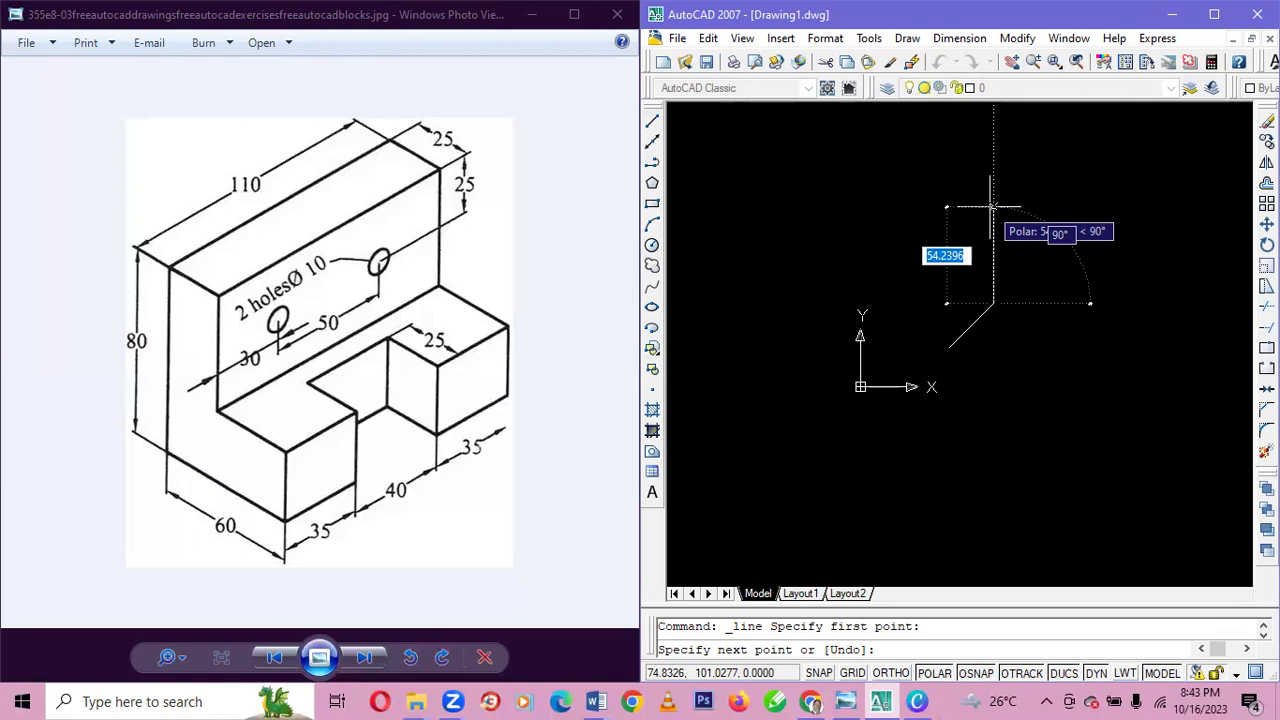
pyautogui.write('25')
pyautogui.press('Tab')
pyautogui.write('90')
pyautogui.press('Return')
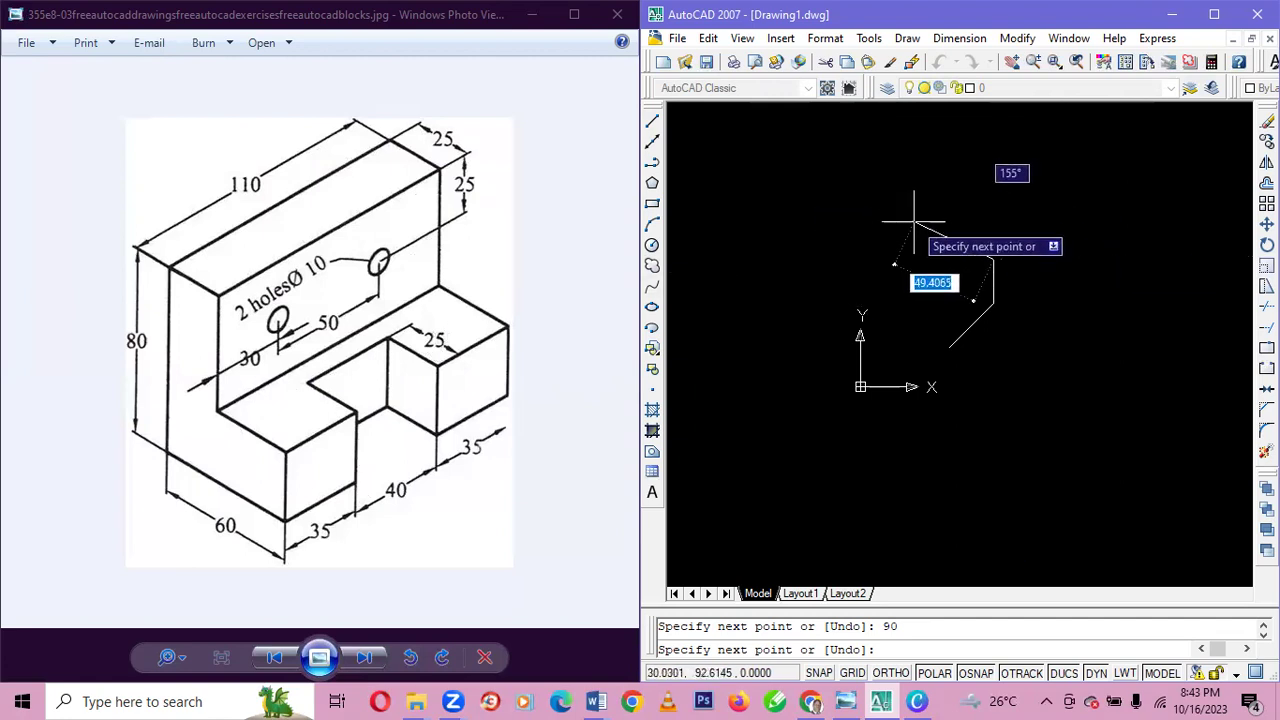
# - Try a 25-unit segment at 135°, undo it, and end the line command
pyautogui.write('25')
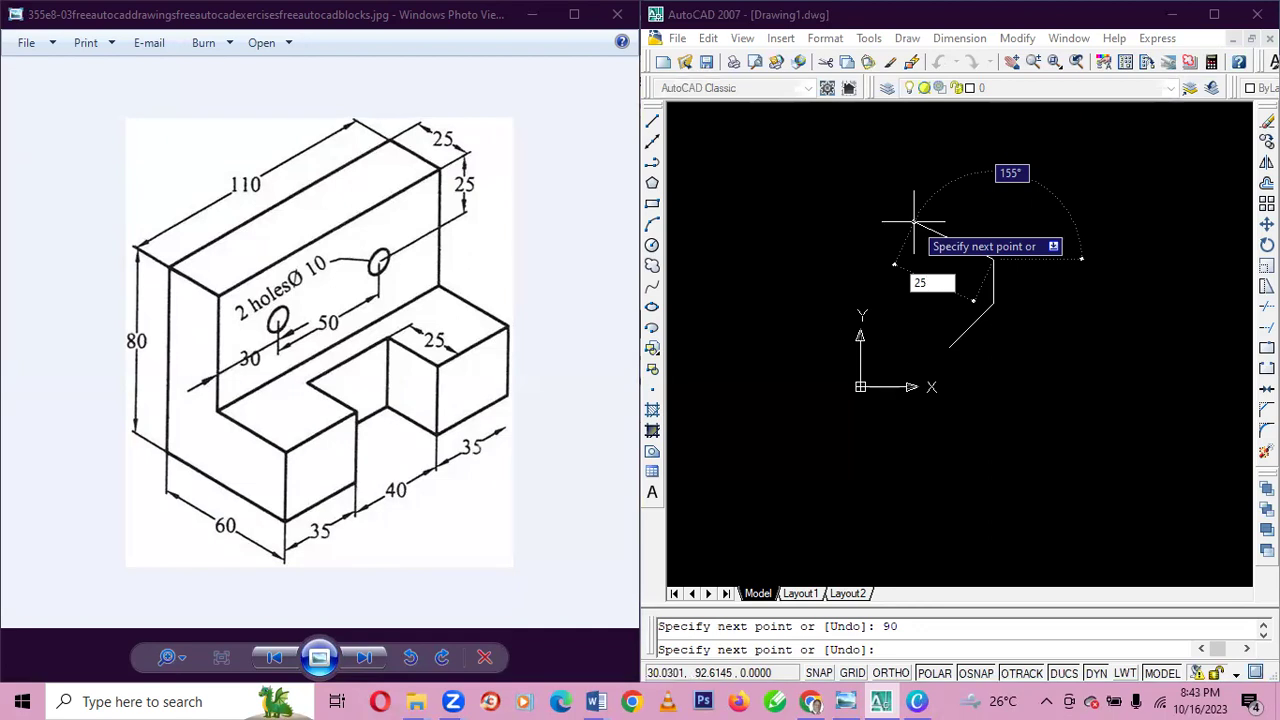
pyautogui.press('Tab')
pyautogui.write('1')
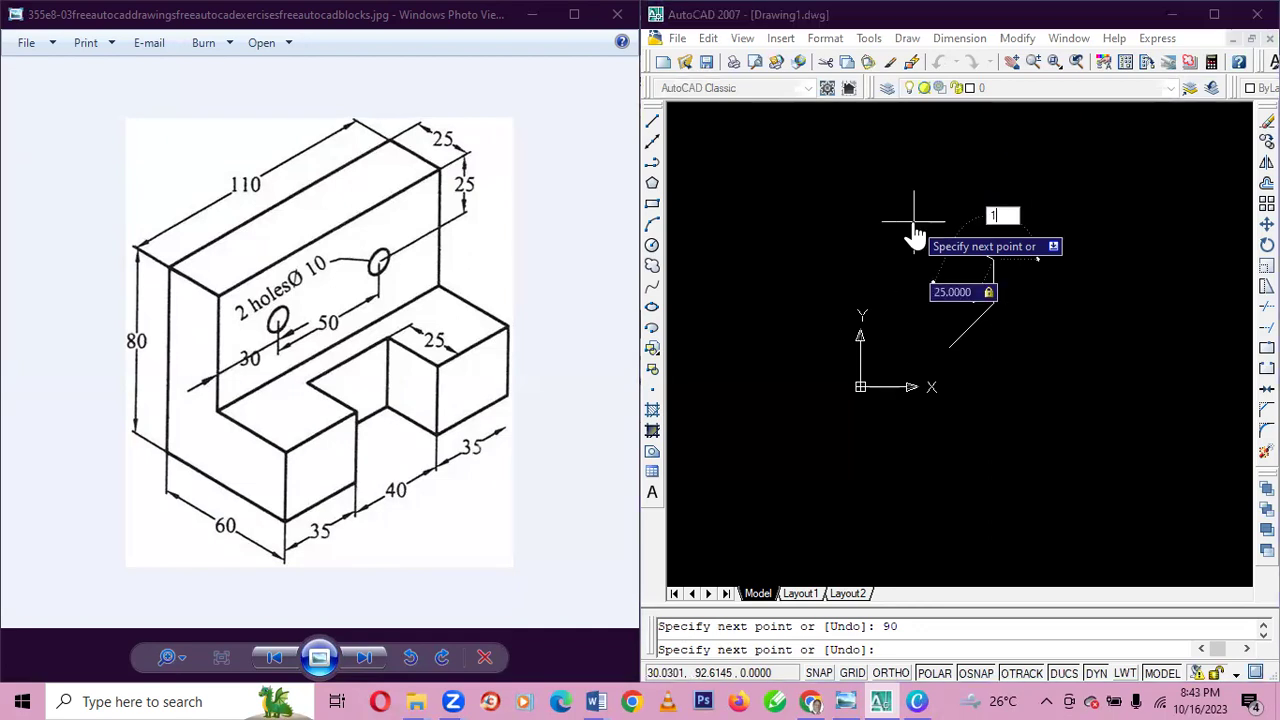
pyautogui.write('35')
pyautogui.press('Return')
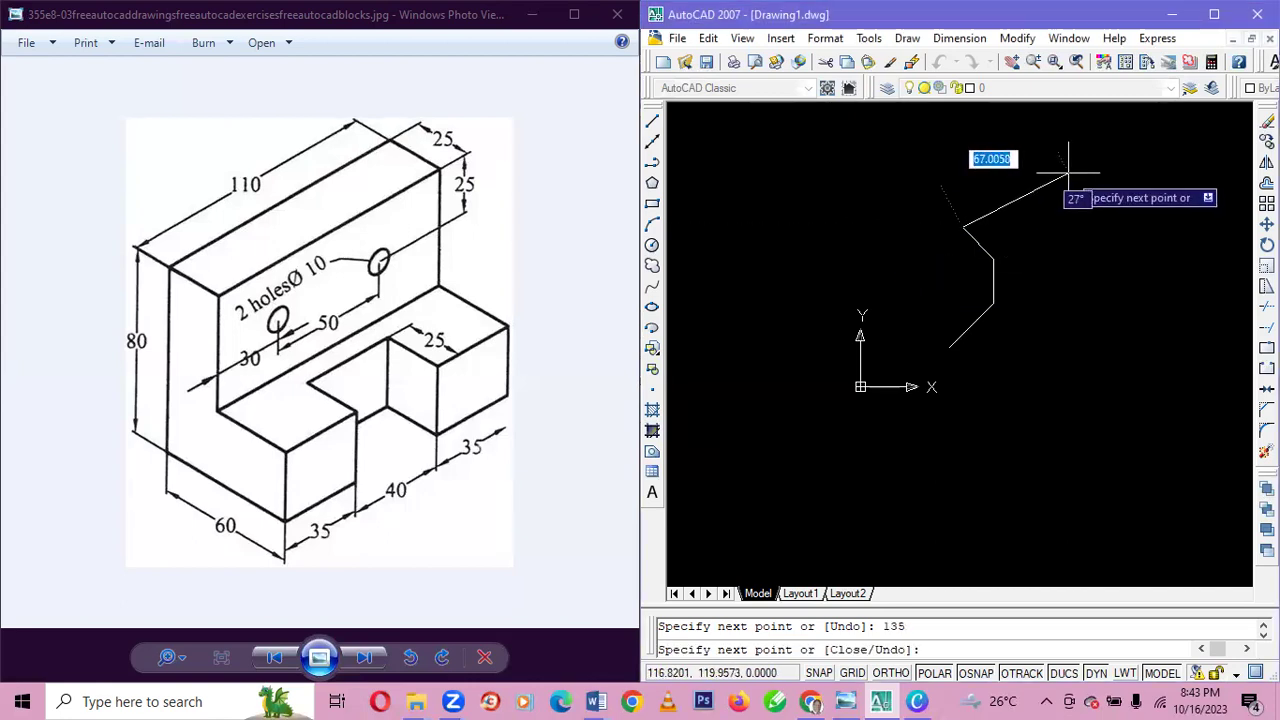
pyautogui.hotkey('ctrl', 'z')
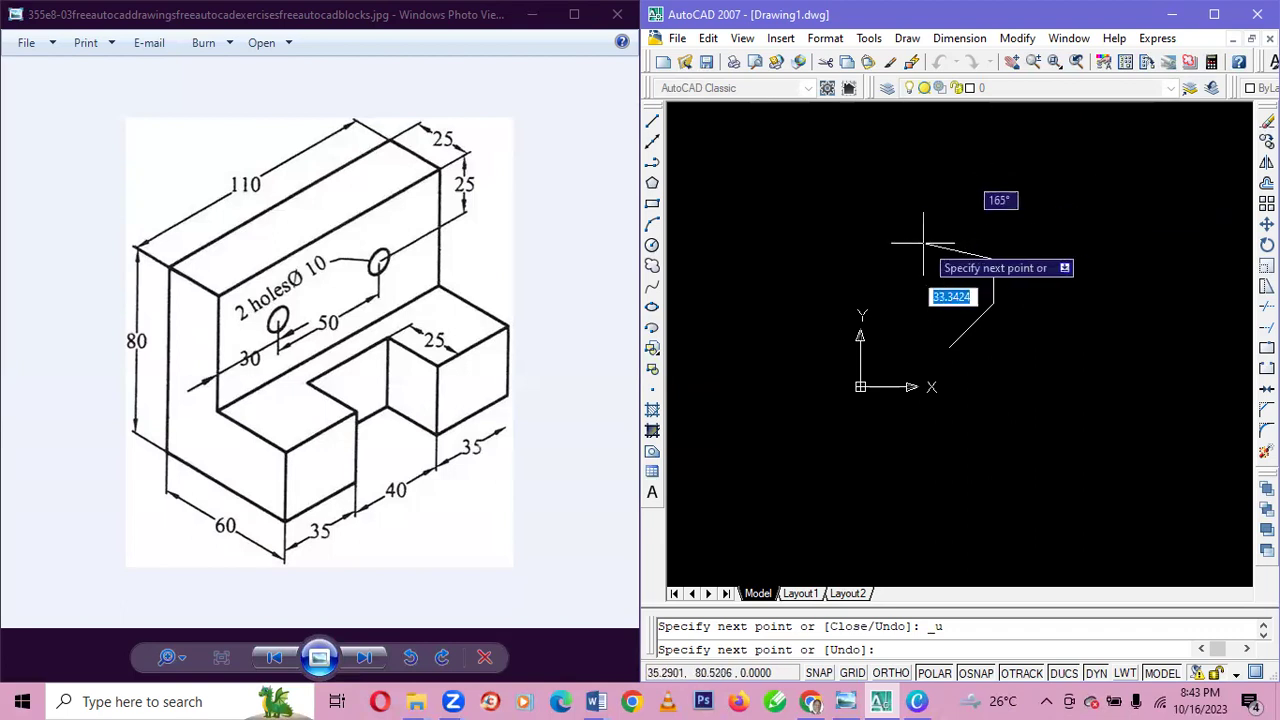
pyautogui.press('Escape')
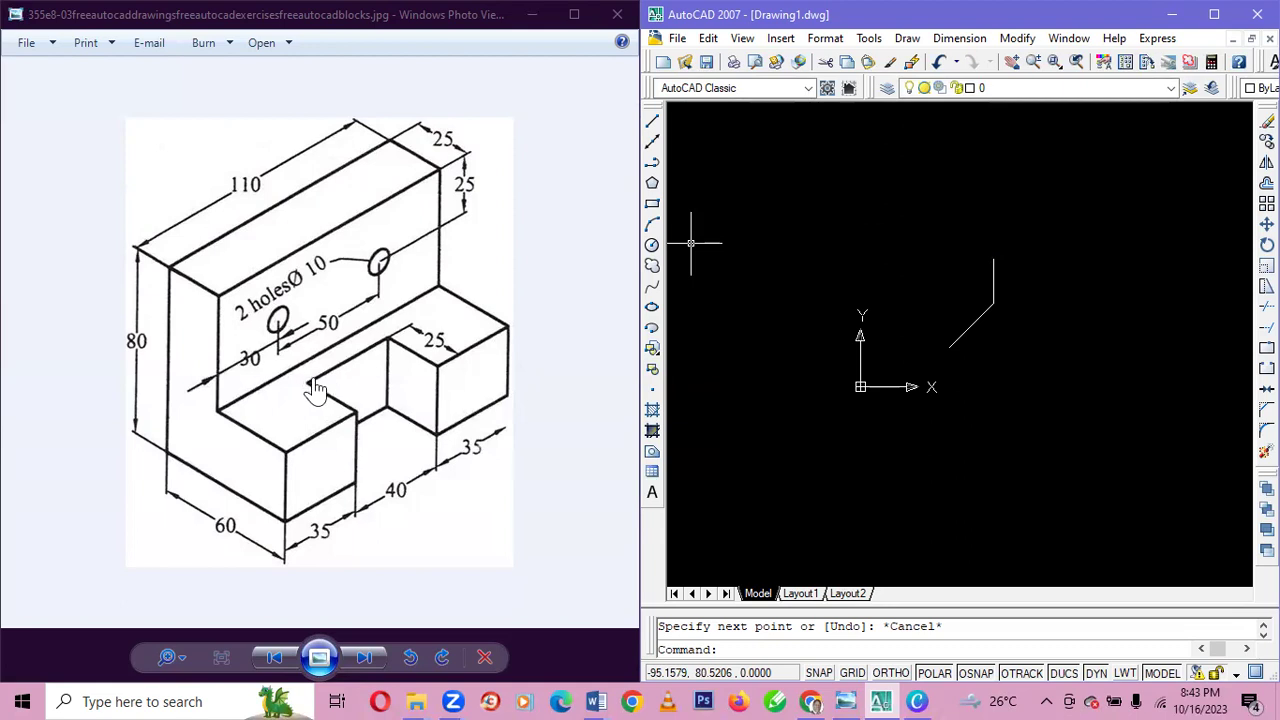
# - Draw a 25-unit edge at 135° starting from the top of the vertical line
pyautogui.click(652, 121)
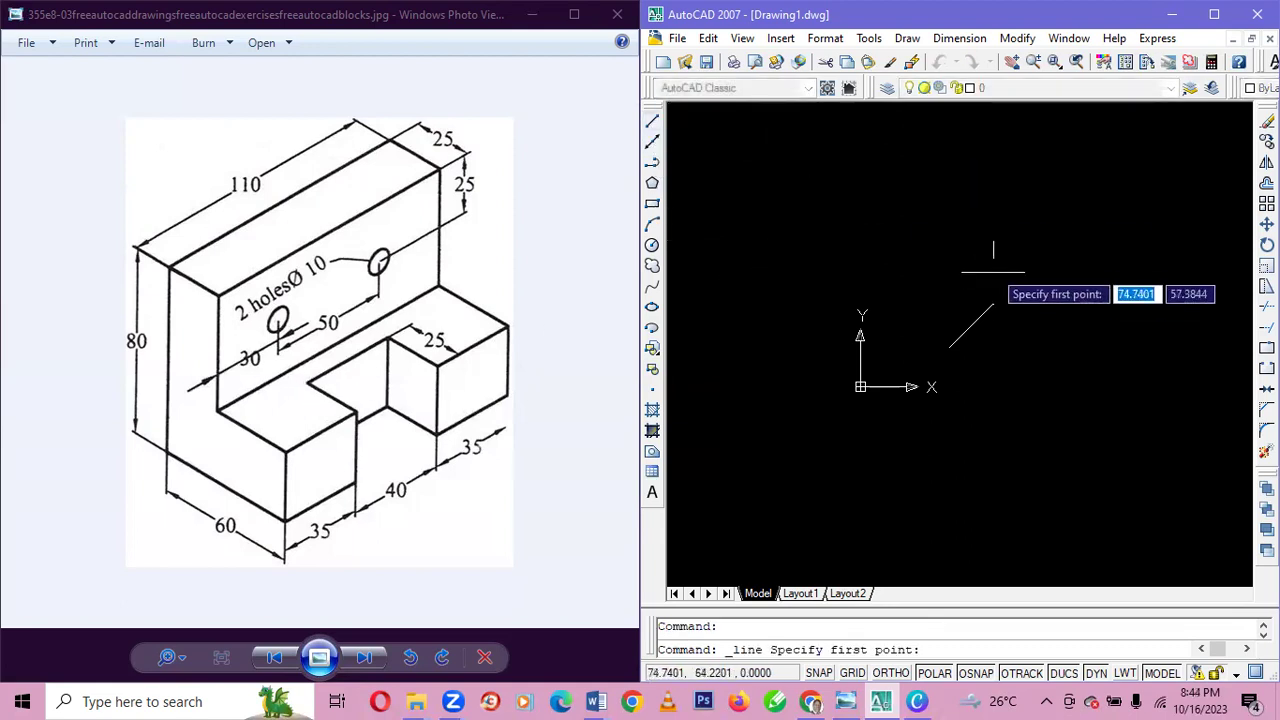
pyautogui.click(993, 259)
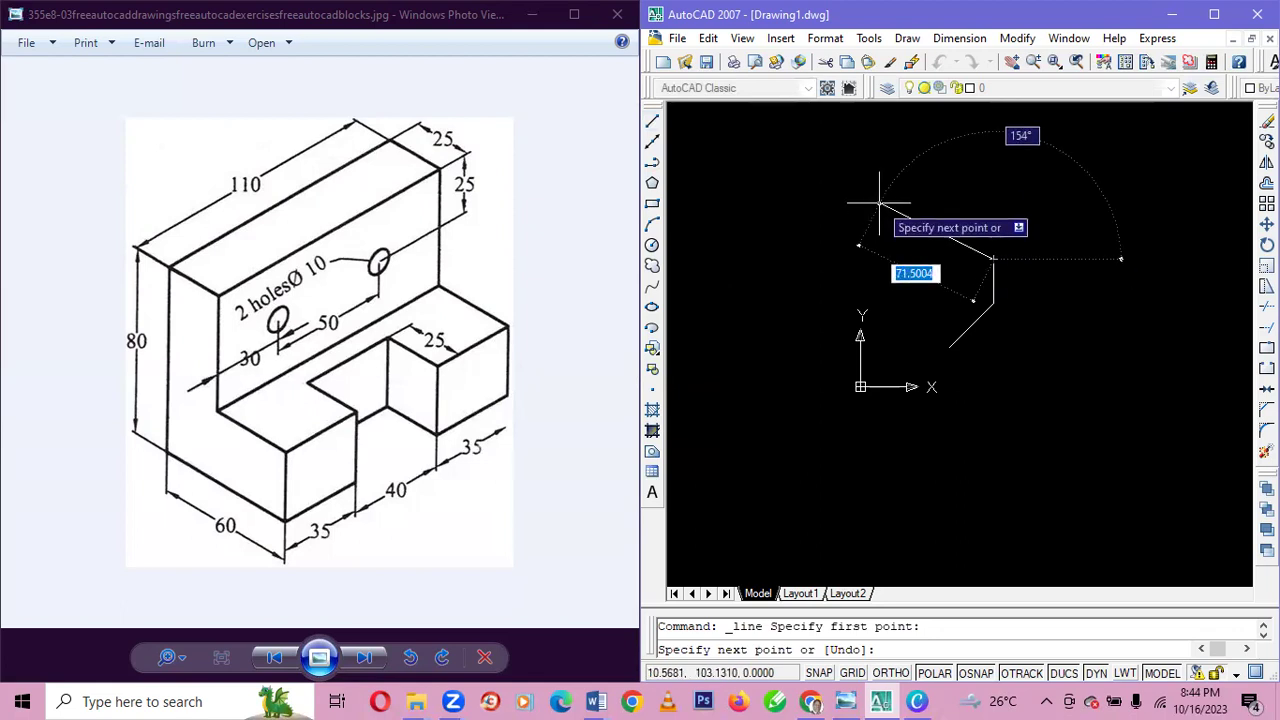
pyautogui.write('25')
pyautogui.press('Tab')
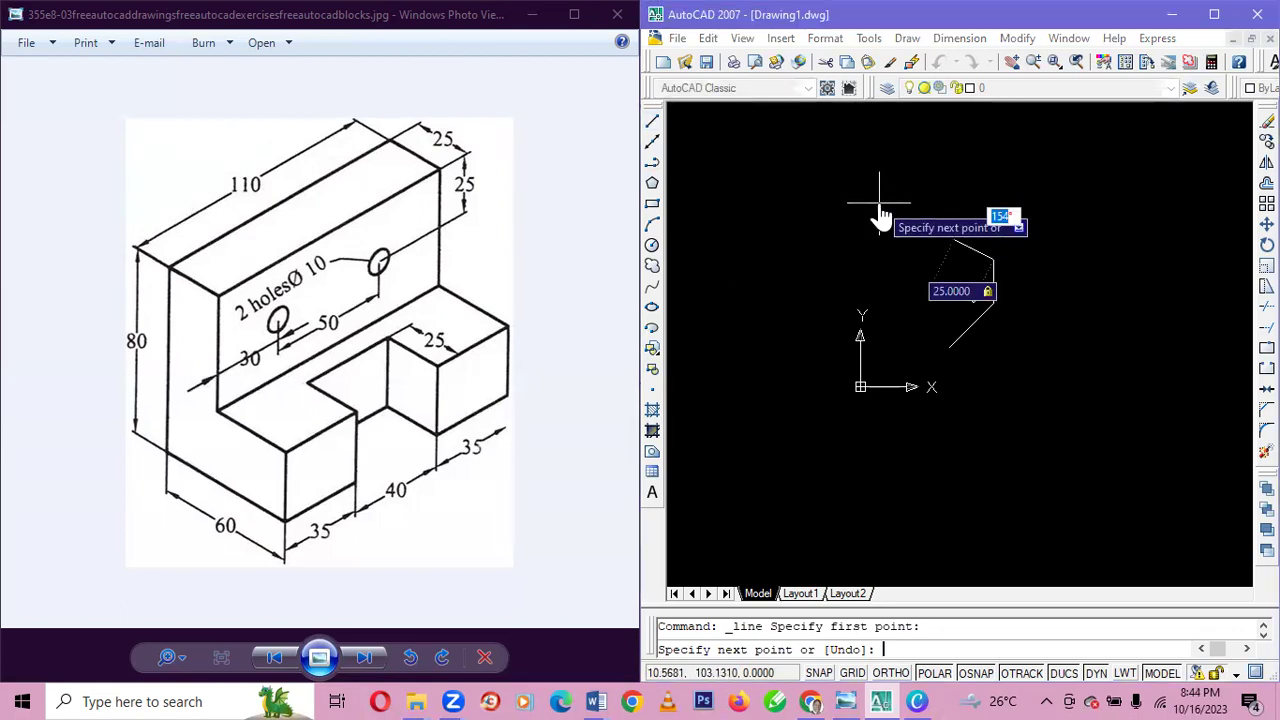
pyautogui.write('13')
pyautogui.press('Return')
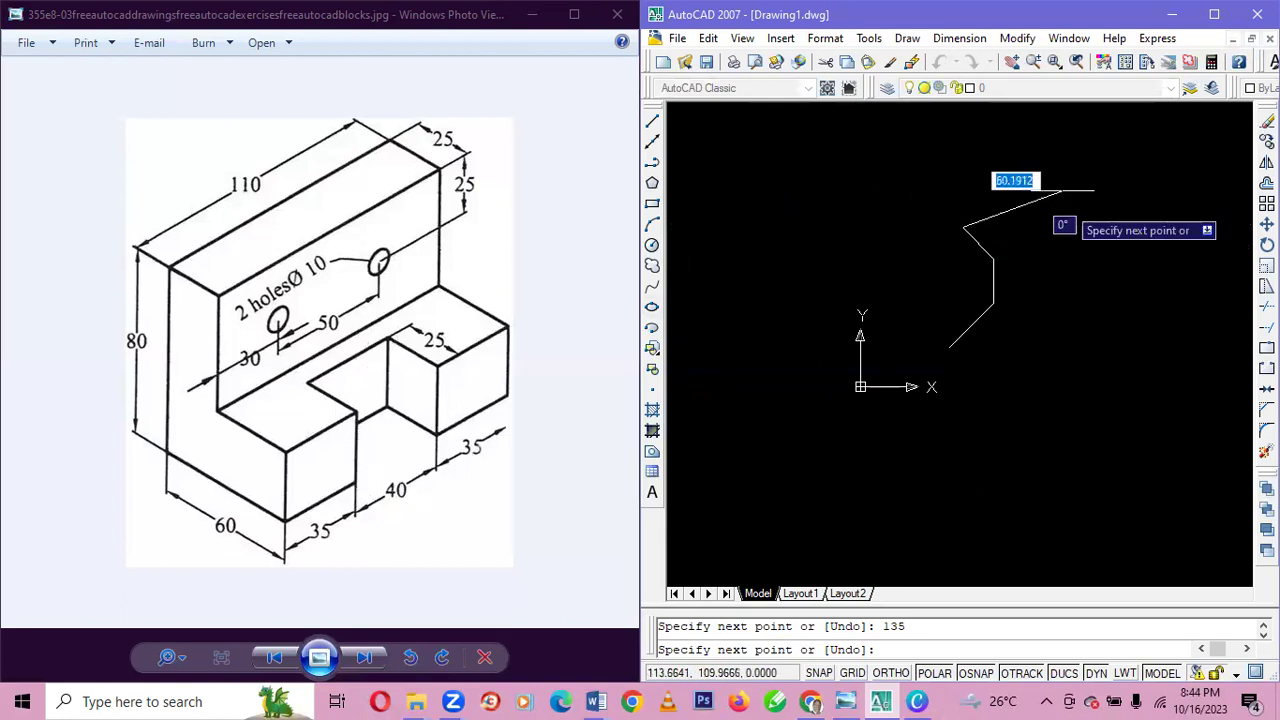
# - Add a 40-unit edge at 45°, then begin a 25-unit sloped edge
pyautogui.write('40')
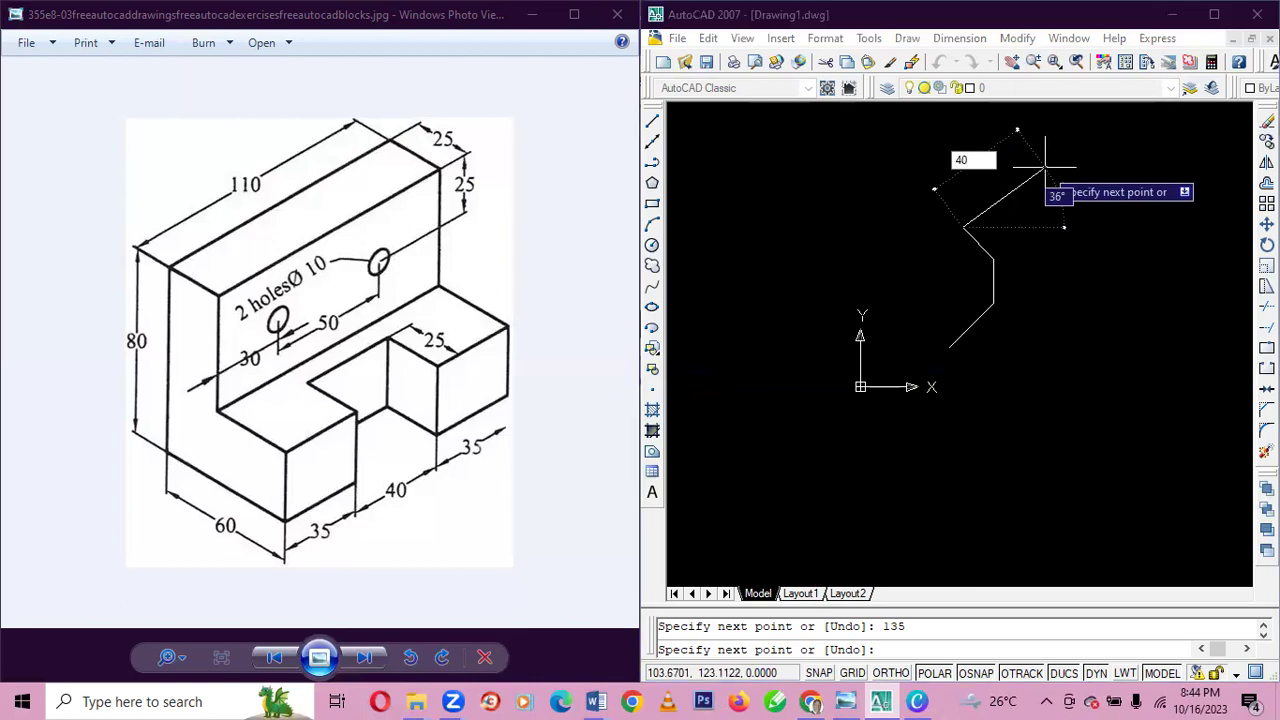
pyautogui.press('Tab')
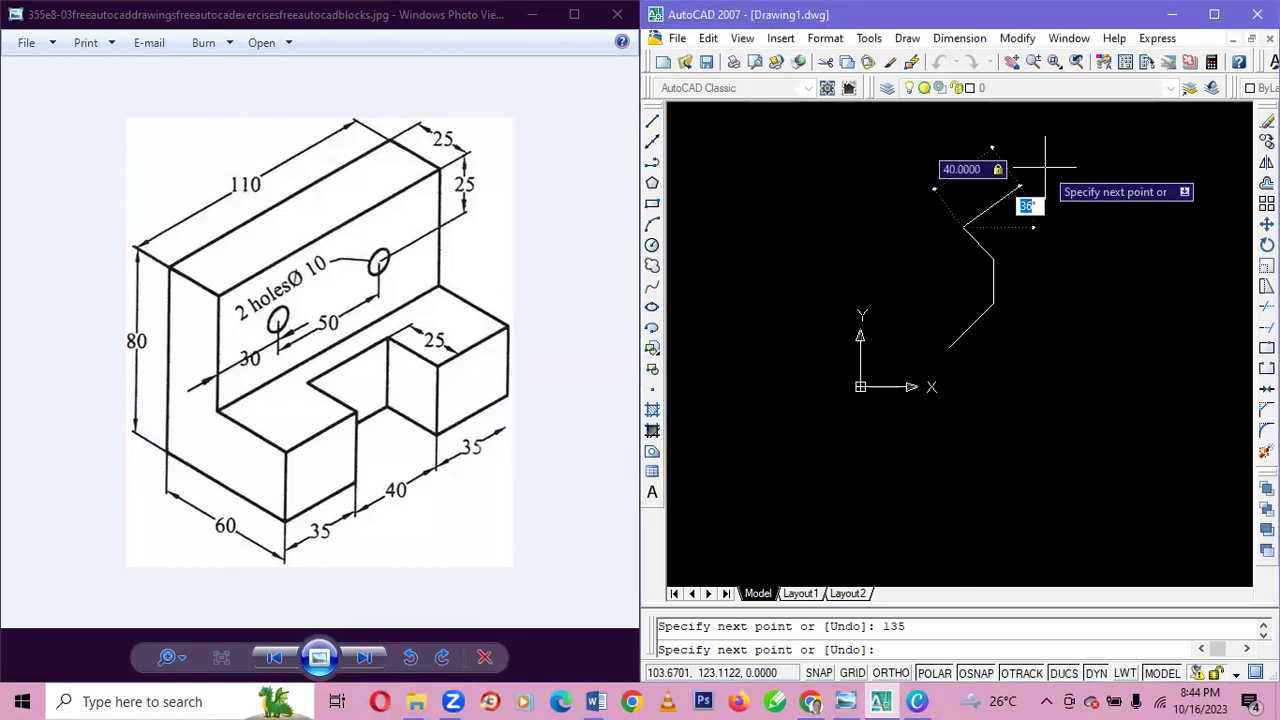
pyautogui.write('45')
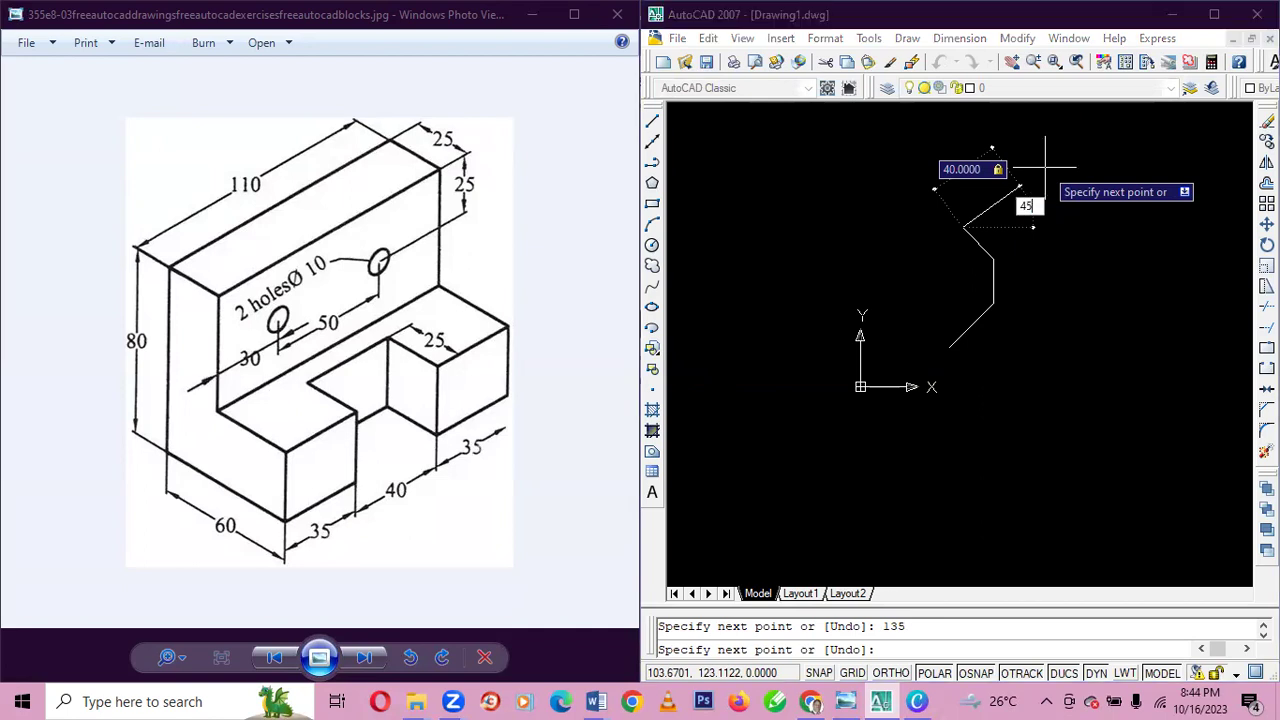
pyautogui.press('Return')
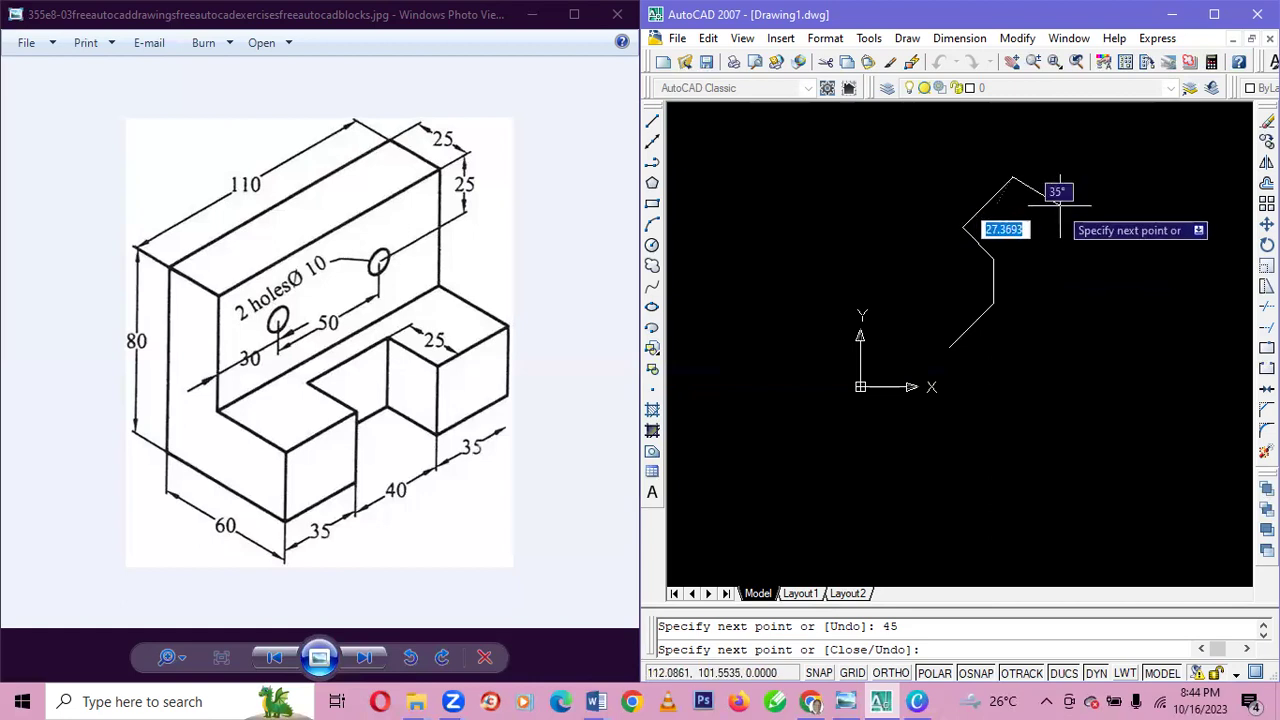
pyautogui.write('25')
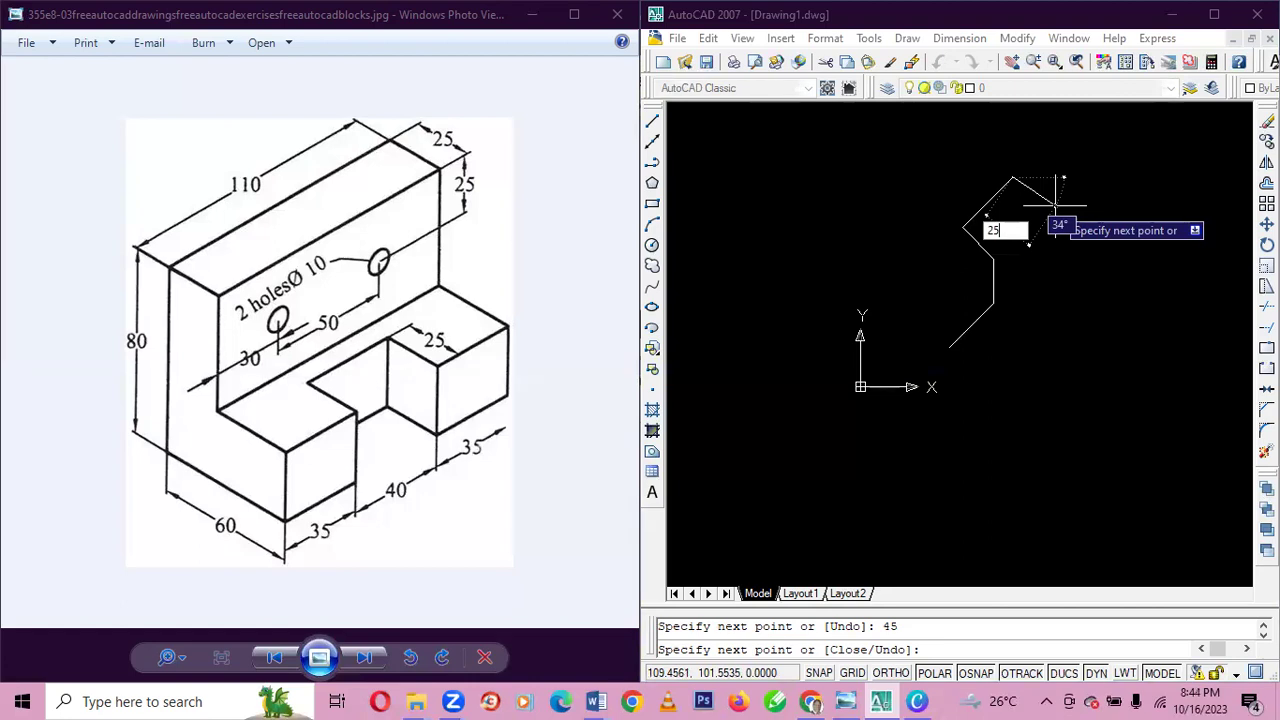
pyautogui.press('Tab')
pyautogui.write('4')
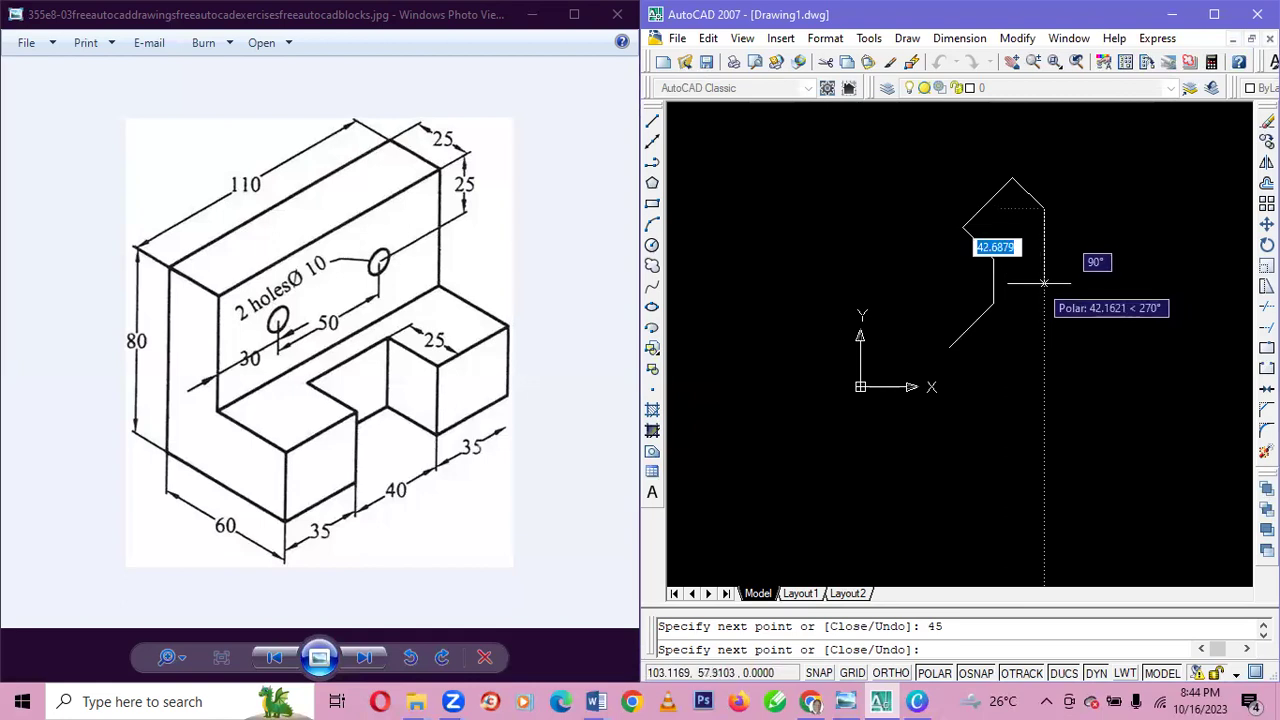
# - Finish the sloped 25-unit edge and draw a 25-unit vertical edge at 90°
pyautogui.click(1044, 268)
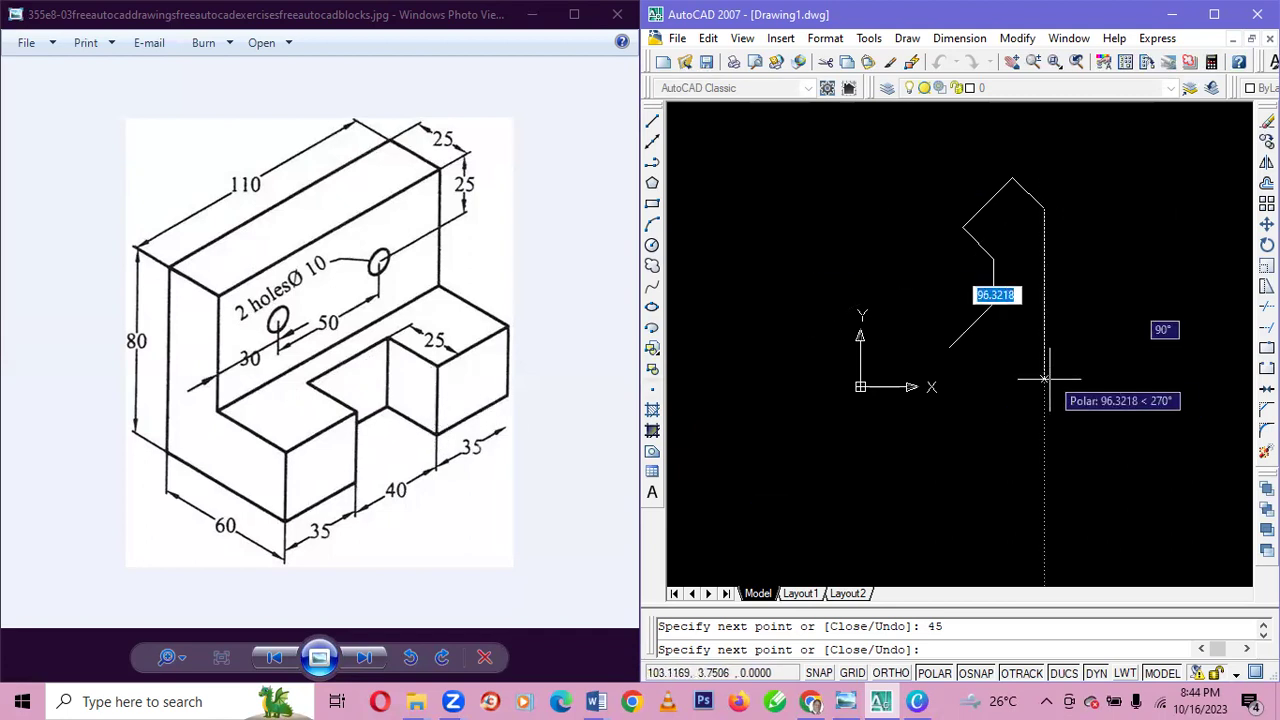
pyautogui.write('25')
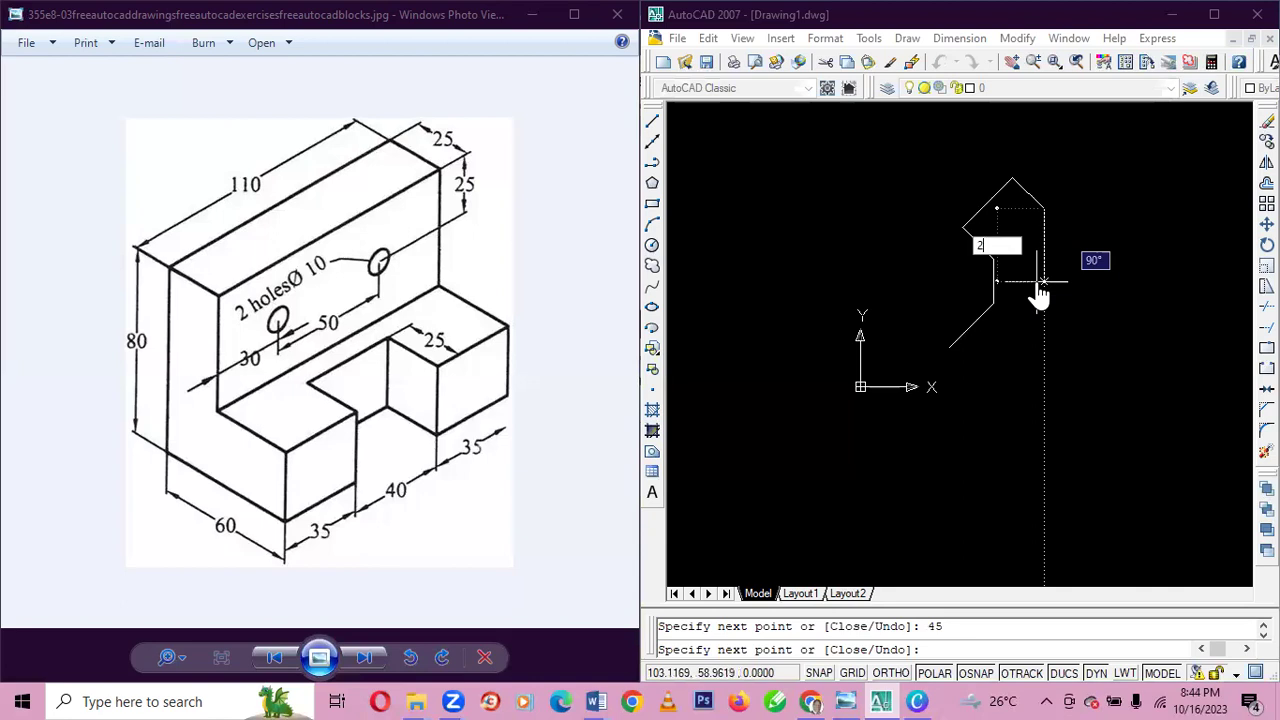
pyautogui.press('Tab')
pyautogui.write('90')
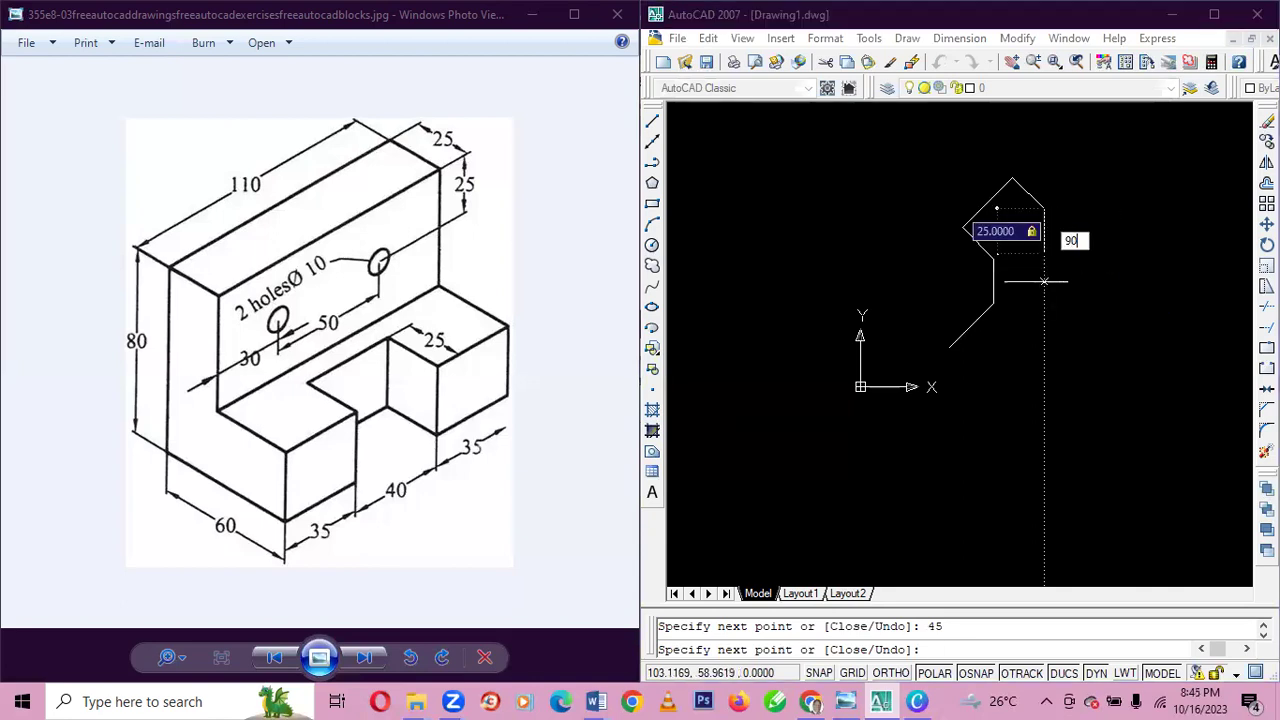
pyautogui.press('Return')
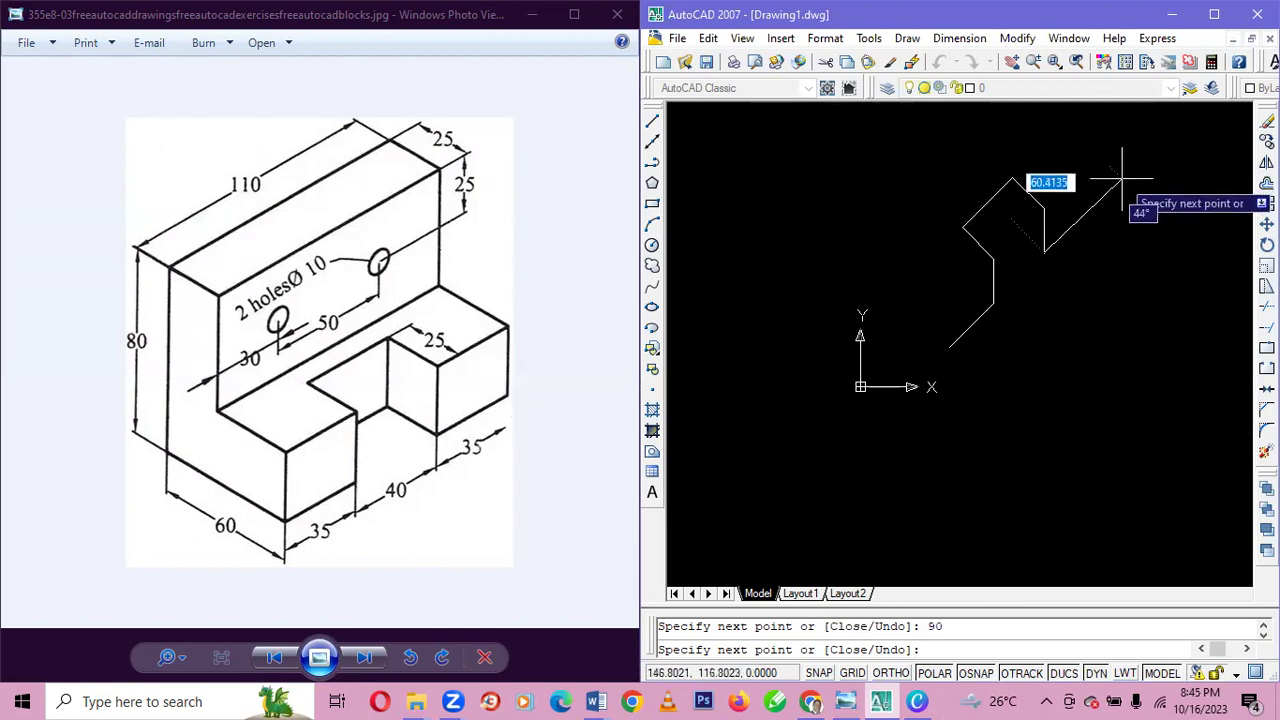
# - Add a 35-unit edge at 45° followed by another 25-unit vertical edge at 90°
pyautogui.write('35')
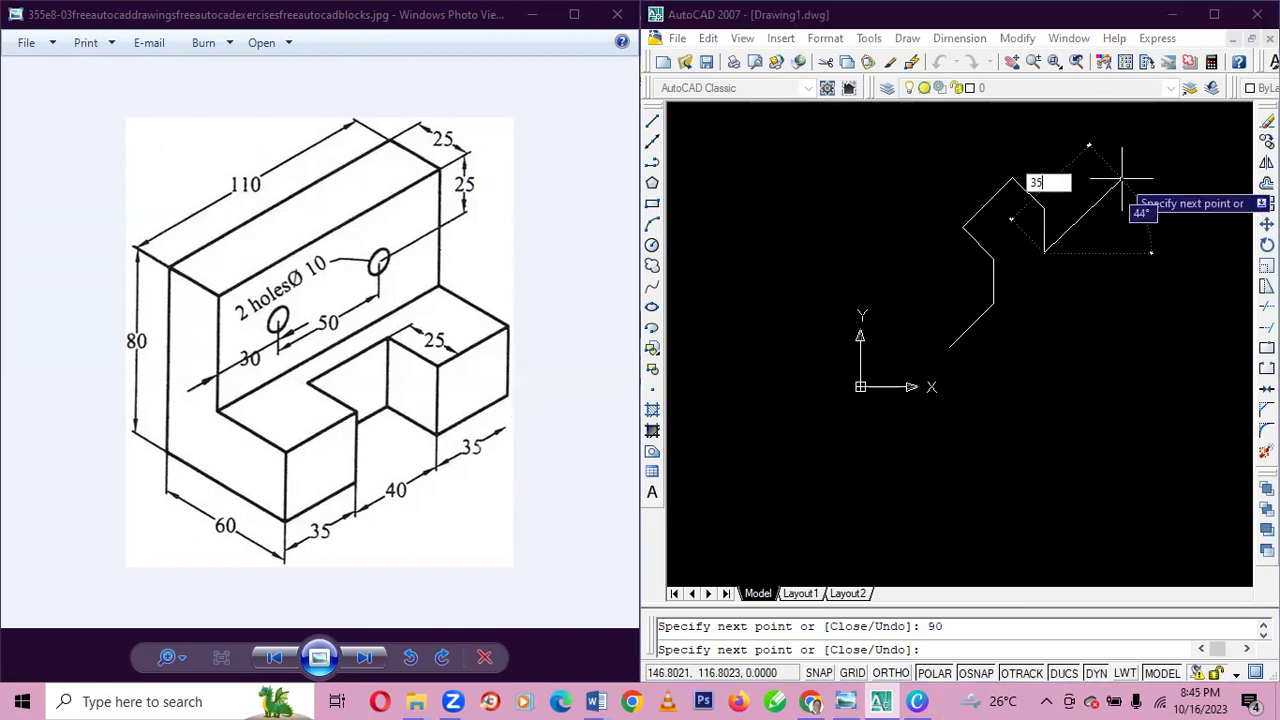
pyautogui.press('Tab')
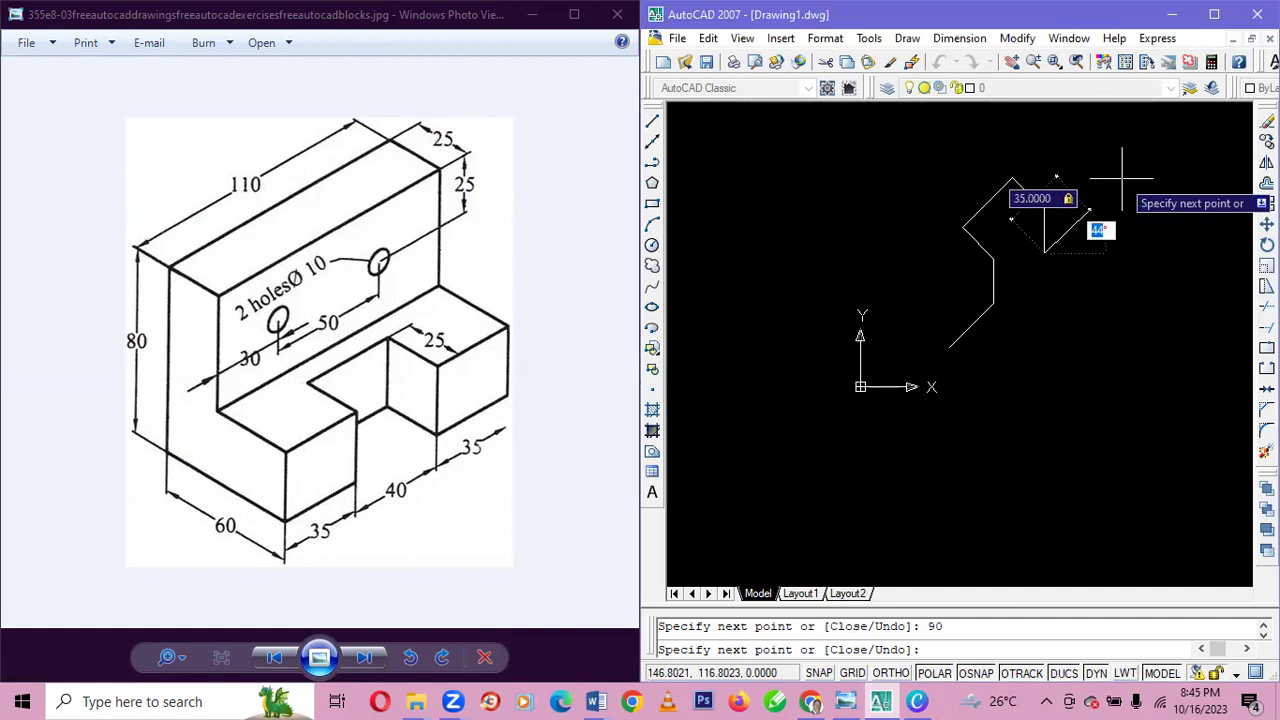
pyautogui.write('45')
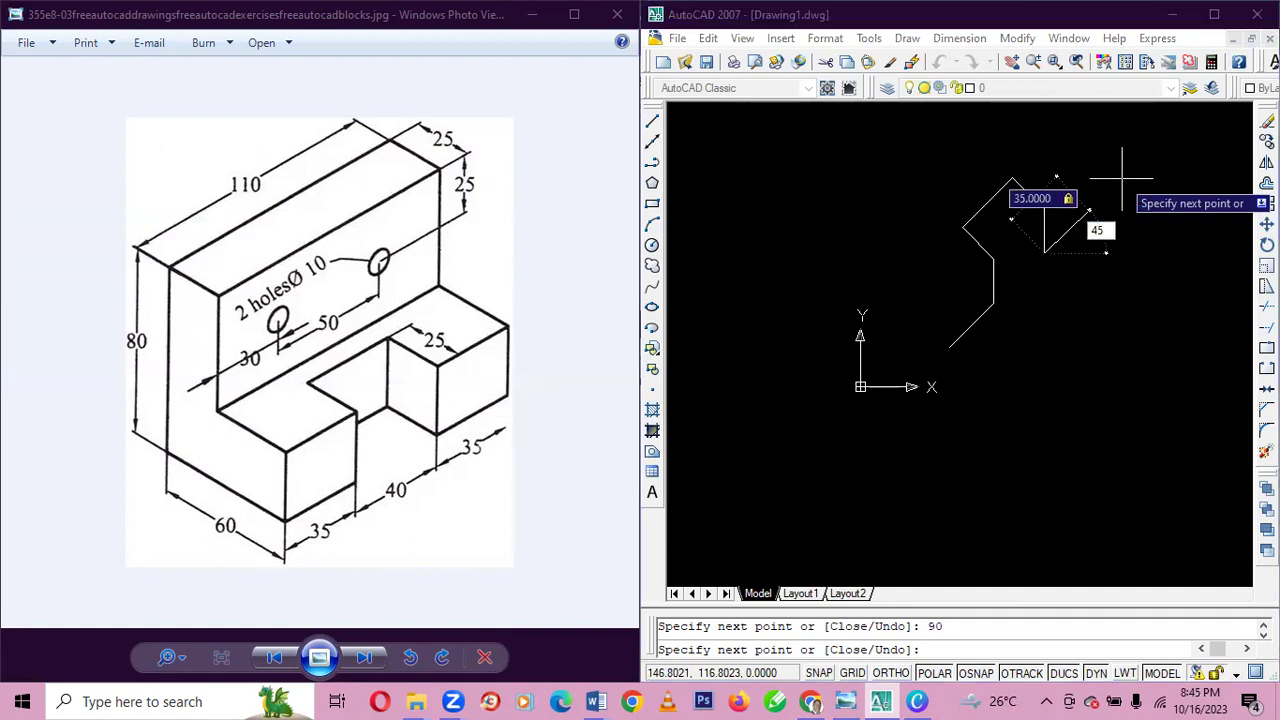
pyautogui.press('Return')
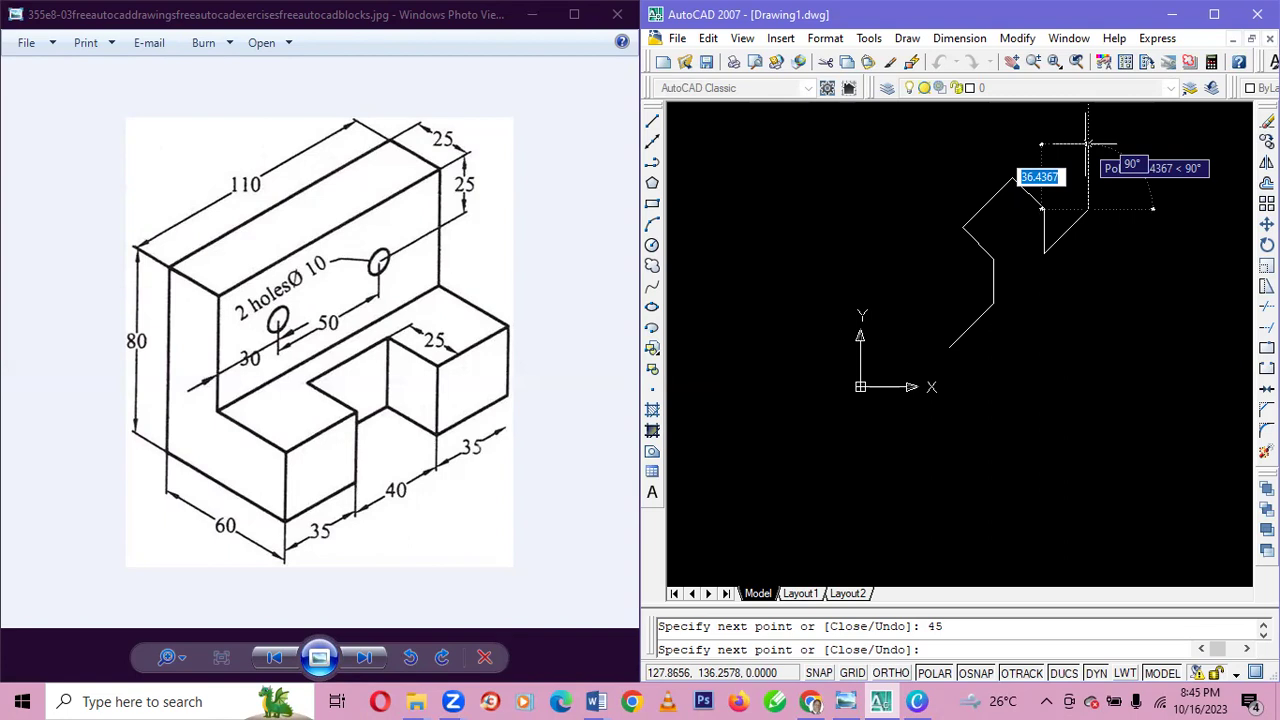
pyautogui.write('25')
pyautogui.press('Tab')
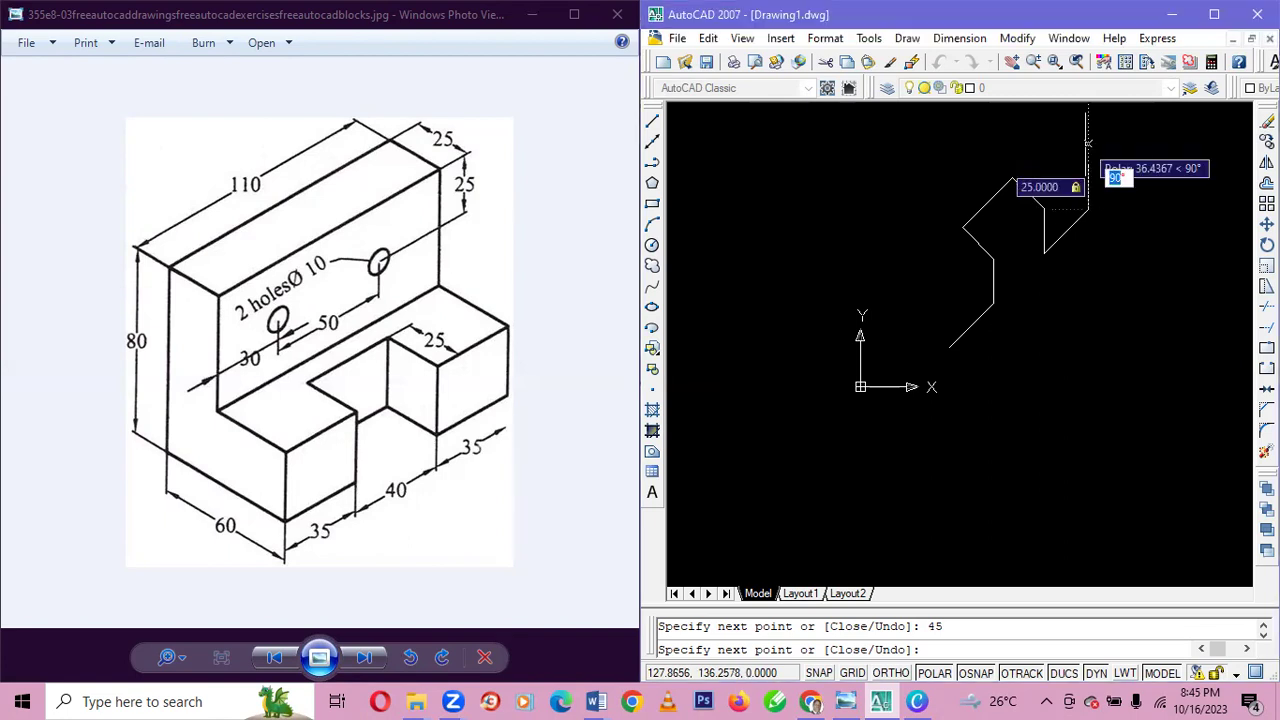
pyautogui.write('90')
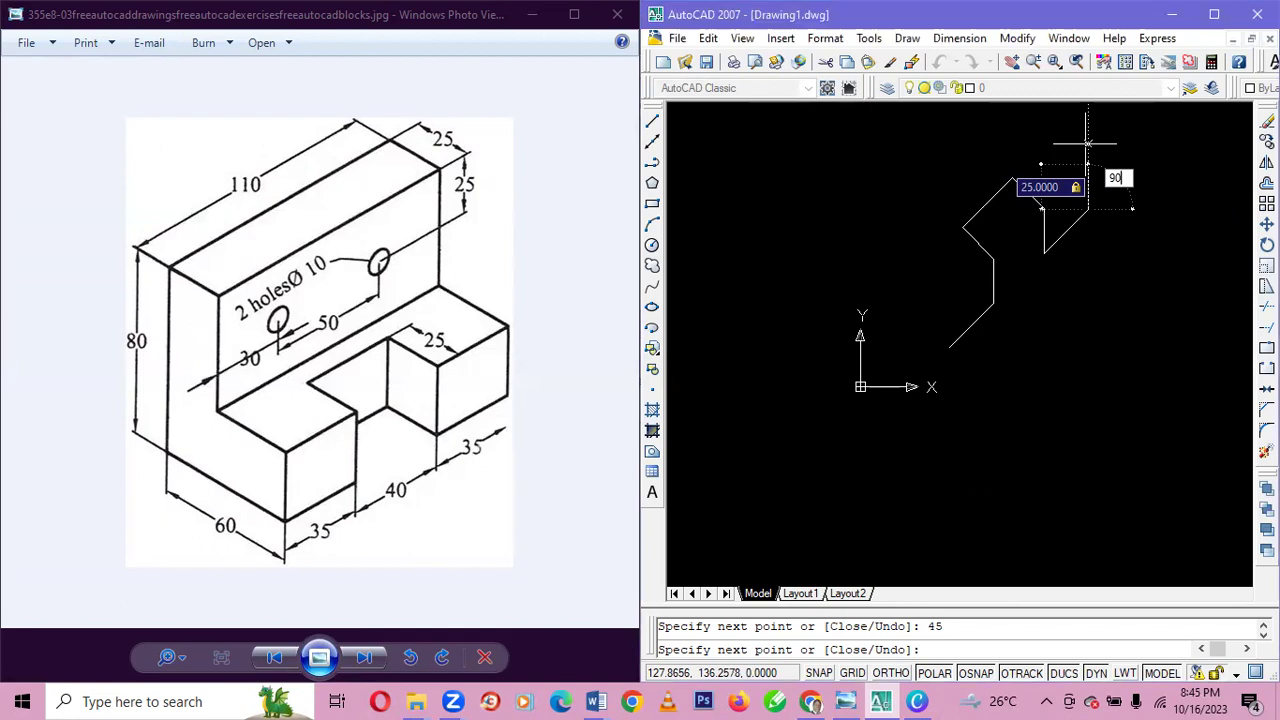
pyautogui.press('Return')
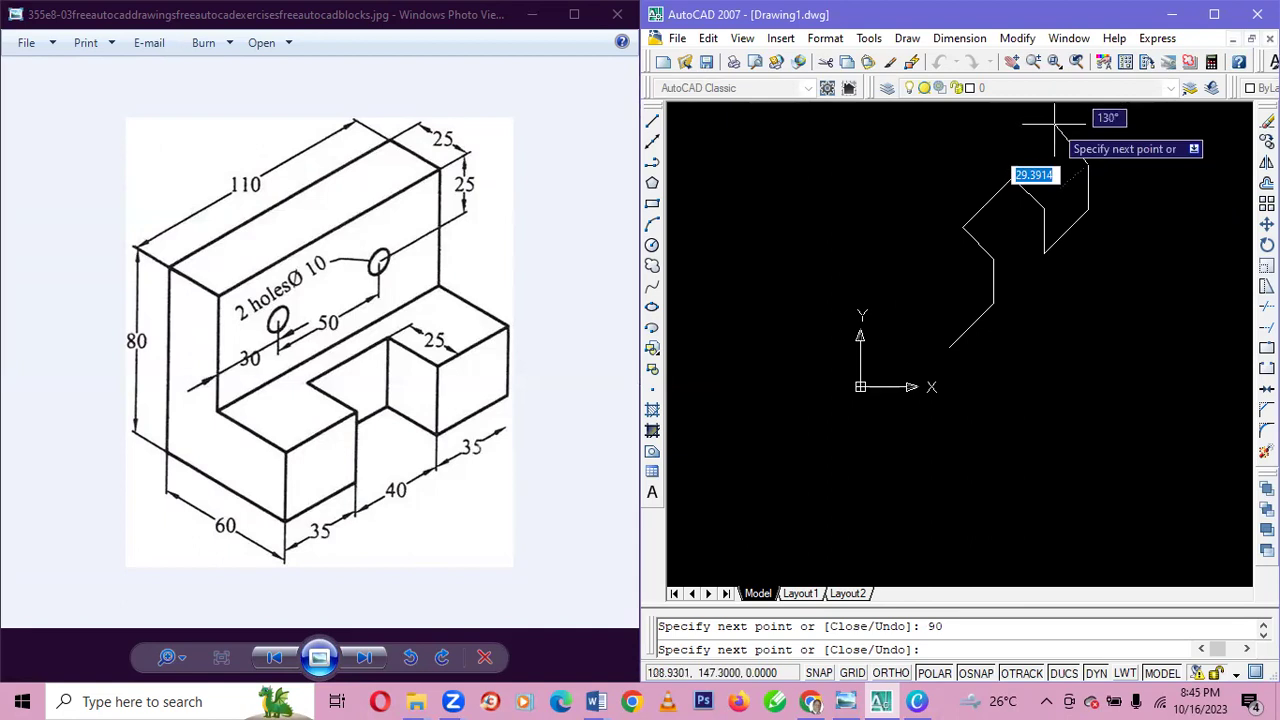
pyautogui.click(537, 330)
pyautogui.rightClick(513, 325)
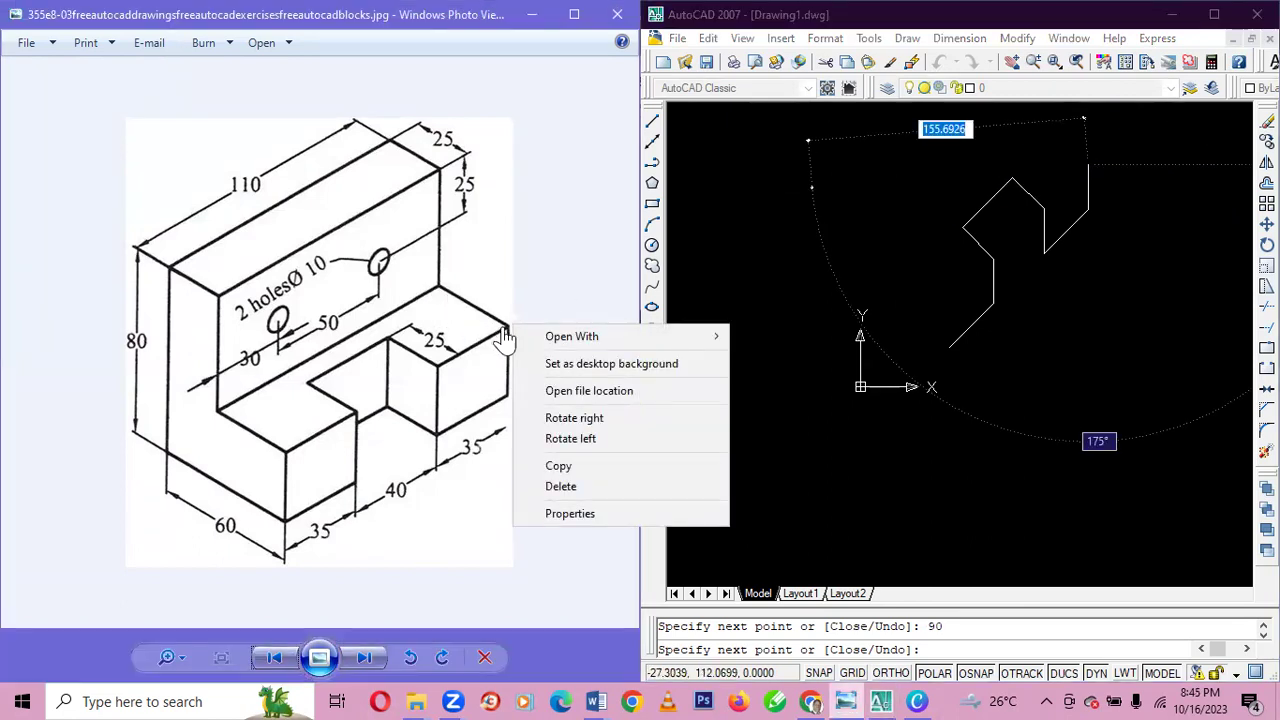
pyautogui.click(998, 281)
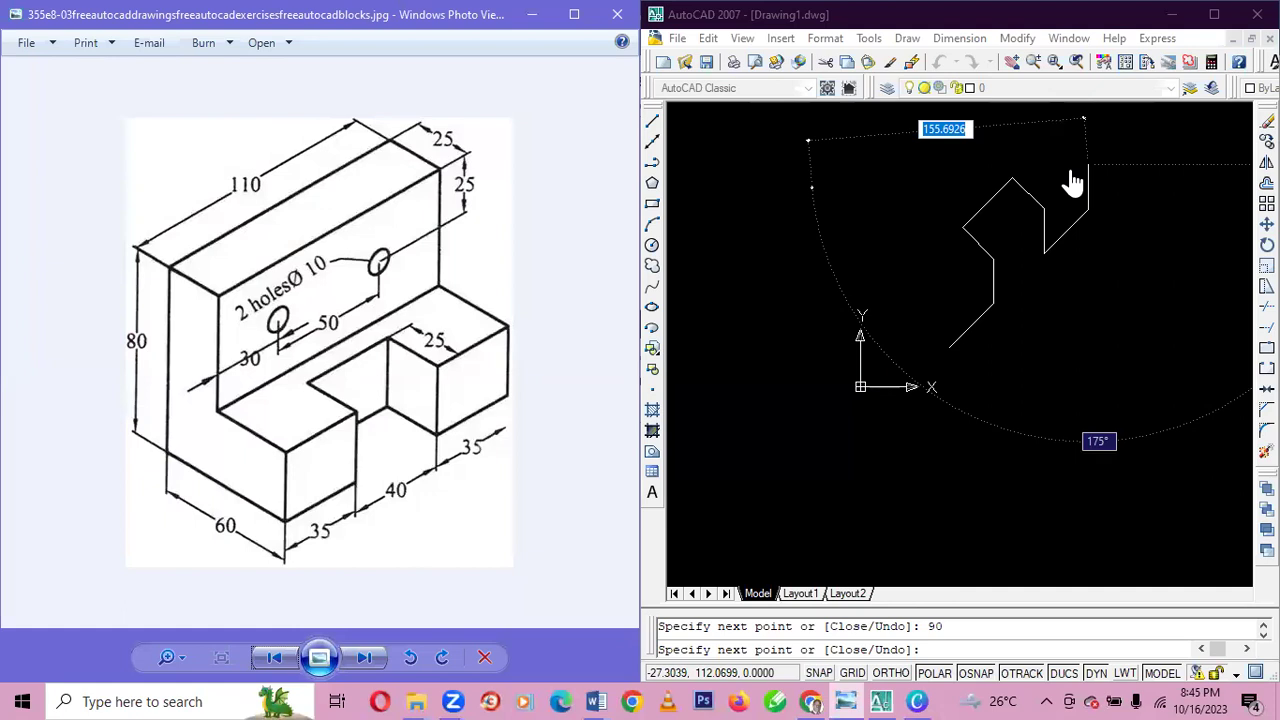
pyautogui.click(1088, 163)
pyautogui.click(1088, 163)
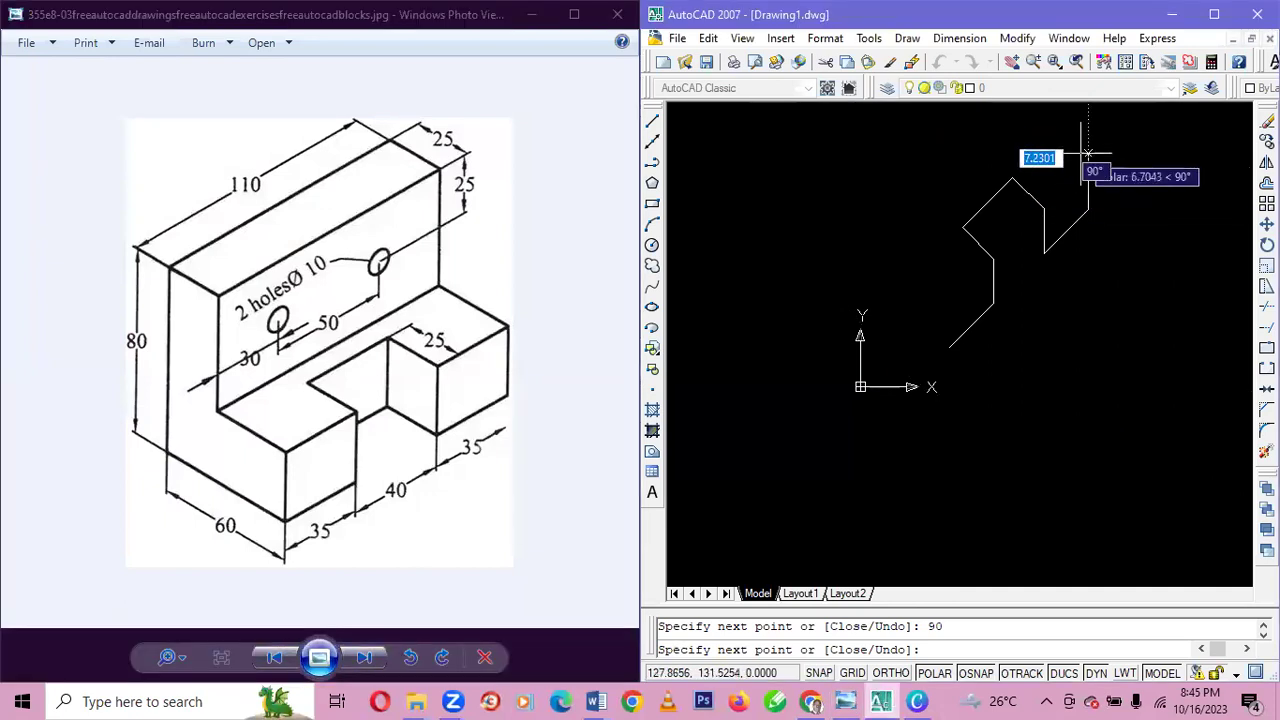
# - Draw a 25-unit edge from the peak apex and join it to the lower corner
pyautogui.press('Escape')
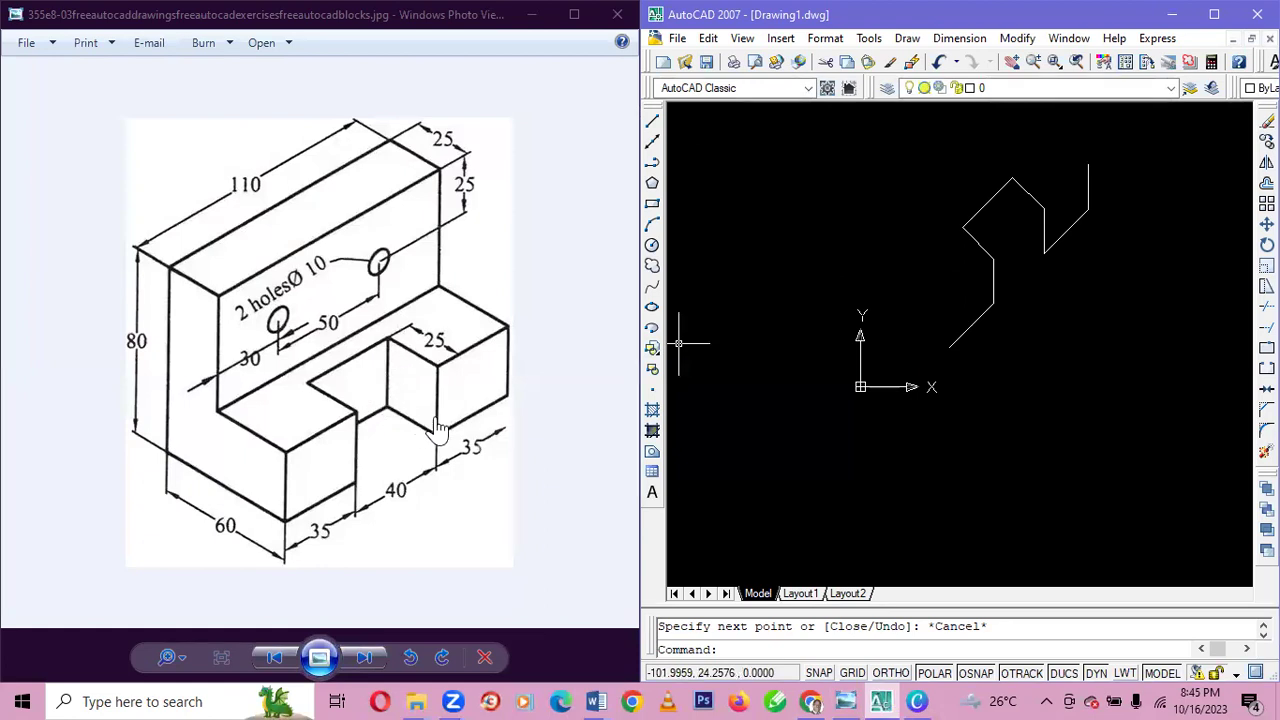
pyautogui.click(652, 120)
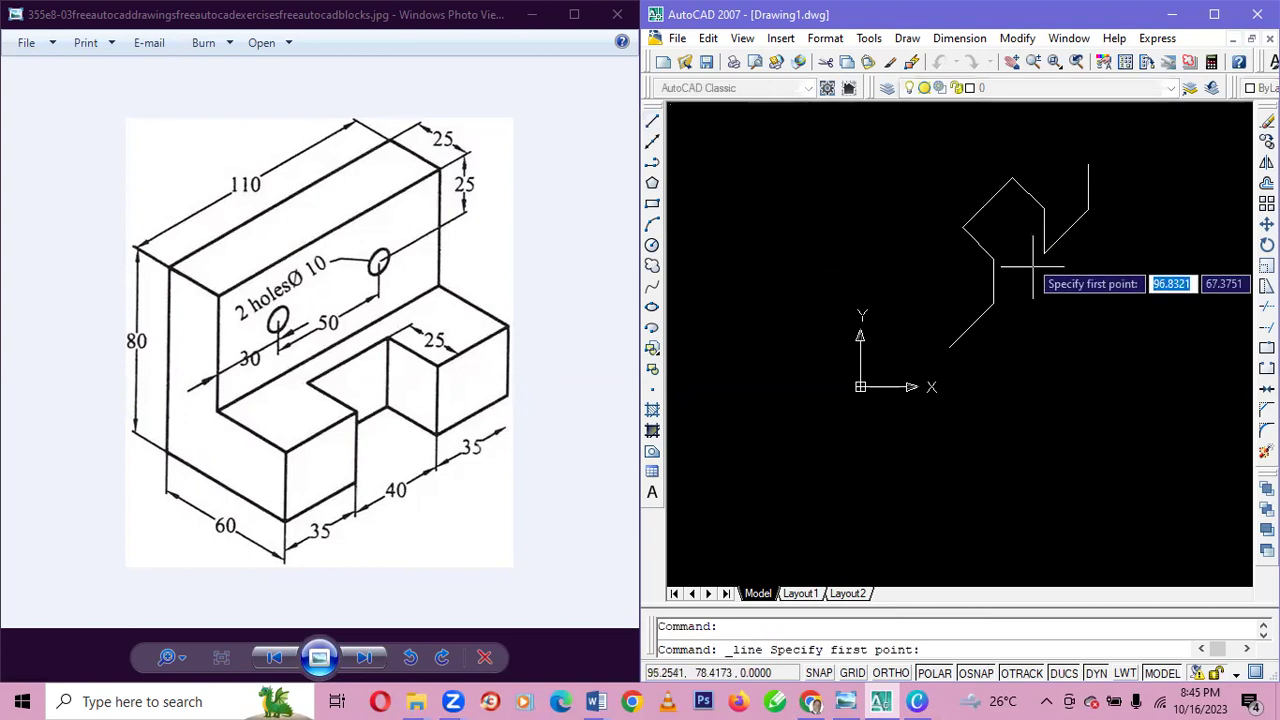
pyautogui.click(1011, 180)
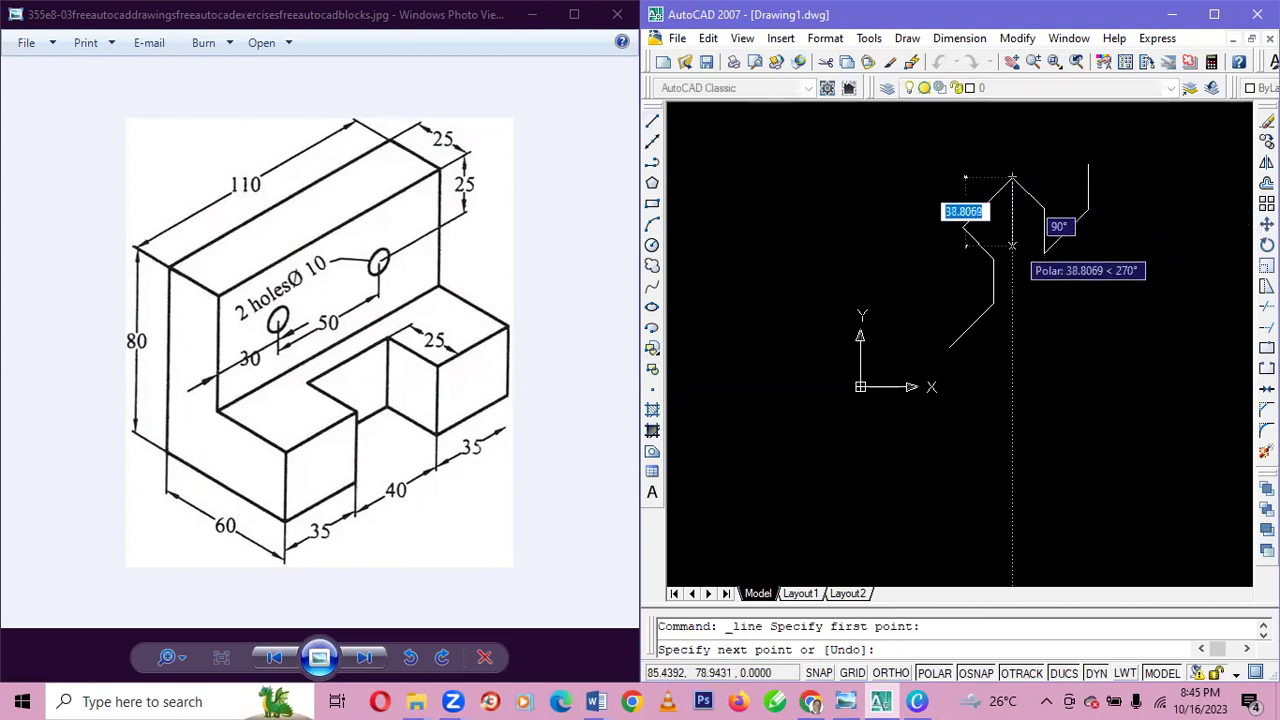
pyautogui.write('25')
pyautogui.press('Tab')
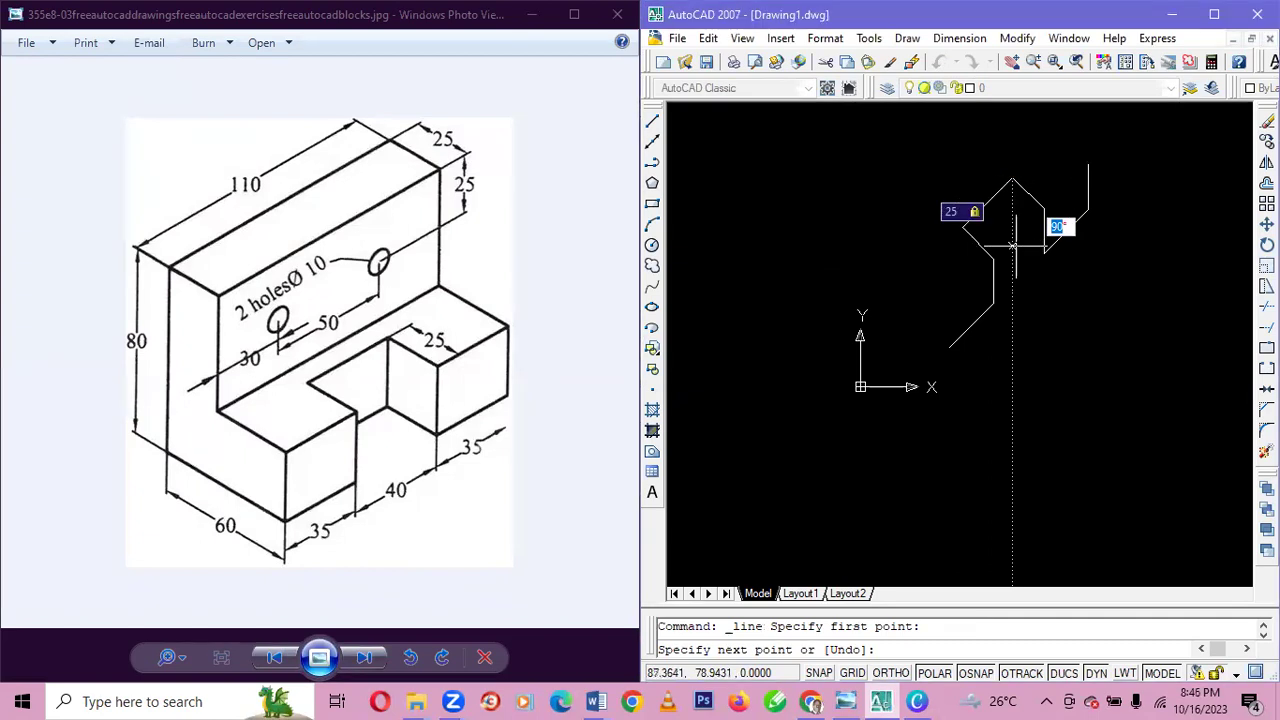
pyautogui.write('90')
pyautogui.press('Return')
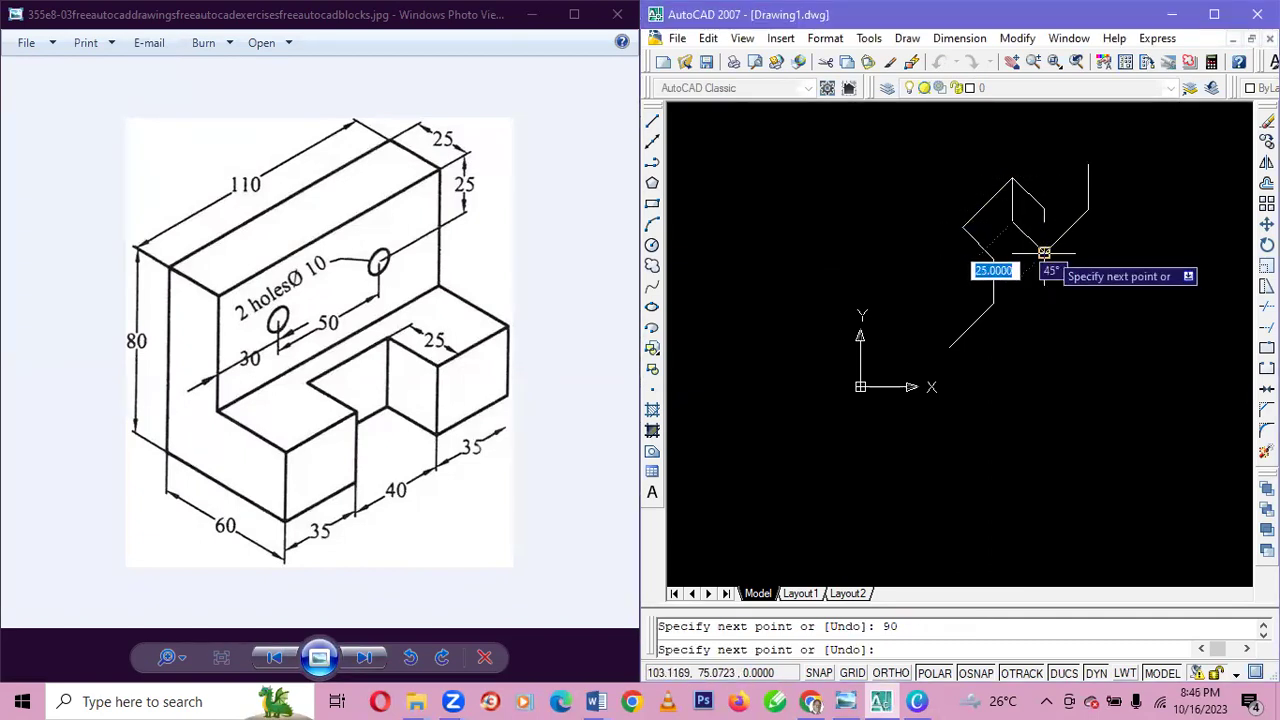
pyautogui.click(1044, 253)
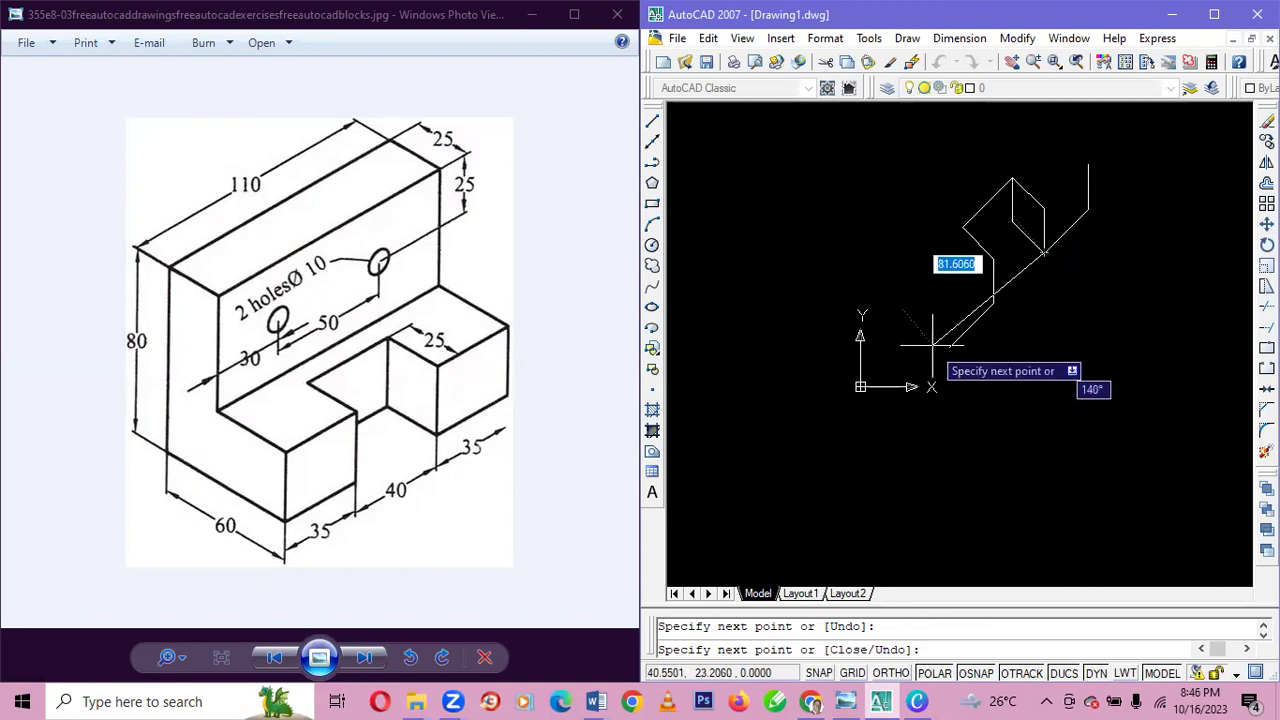
pyautogui.press('Escape')
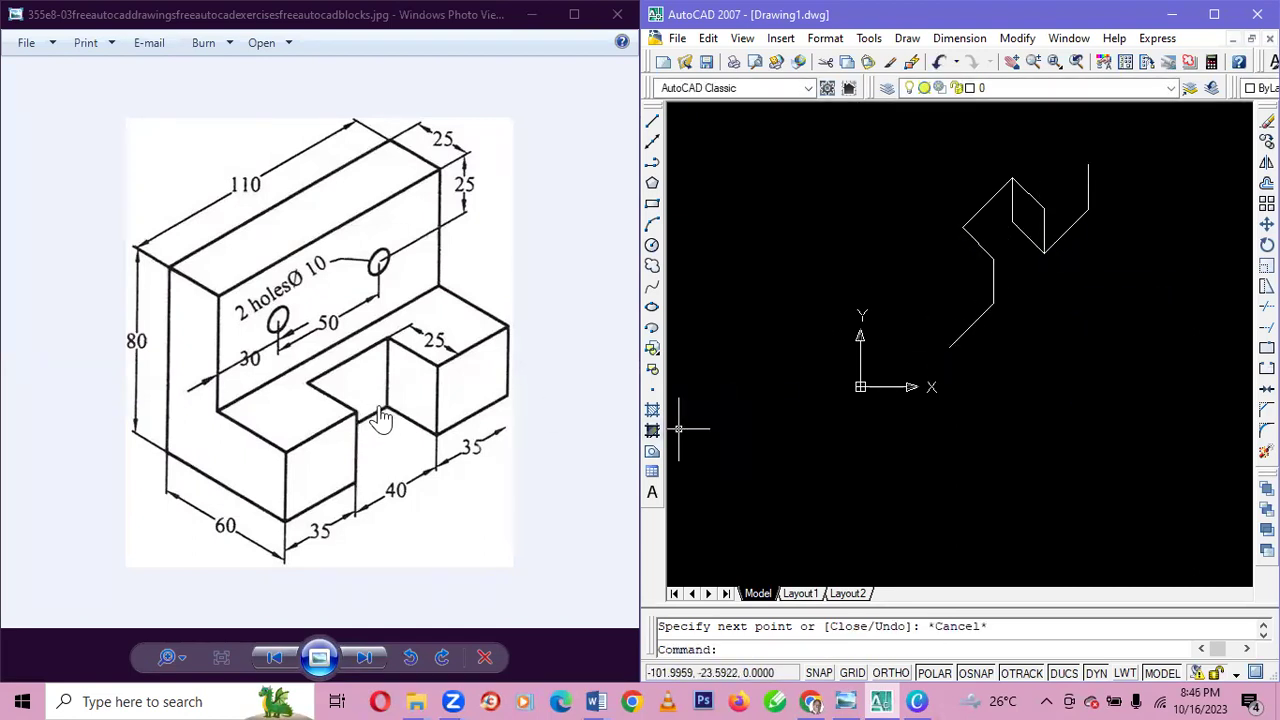
# - Draw a 40-unit edge at 135° from the new inner corner, then select everything
pyautogui.click(652, 124)
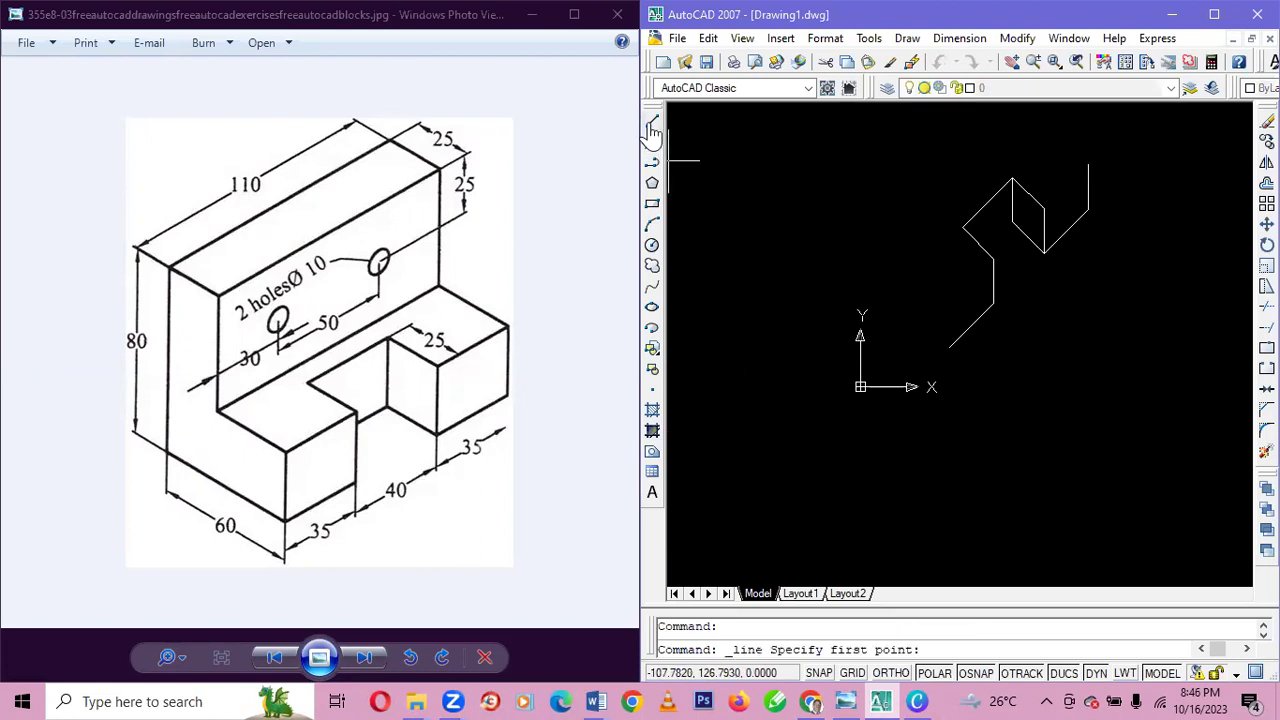
pyautogui.click(1012, 222)
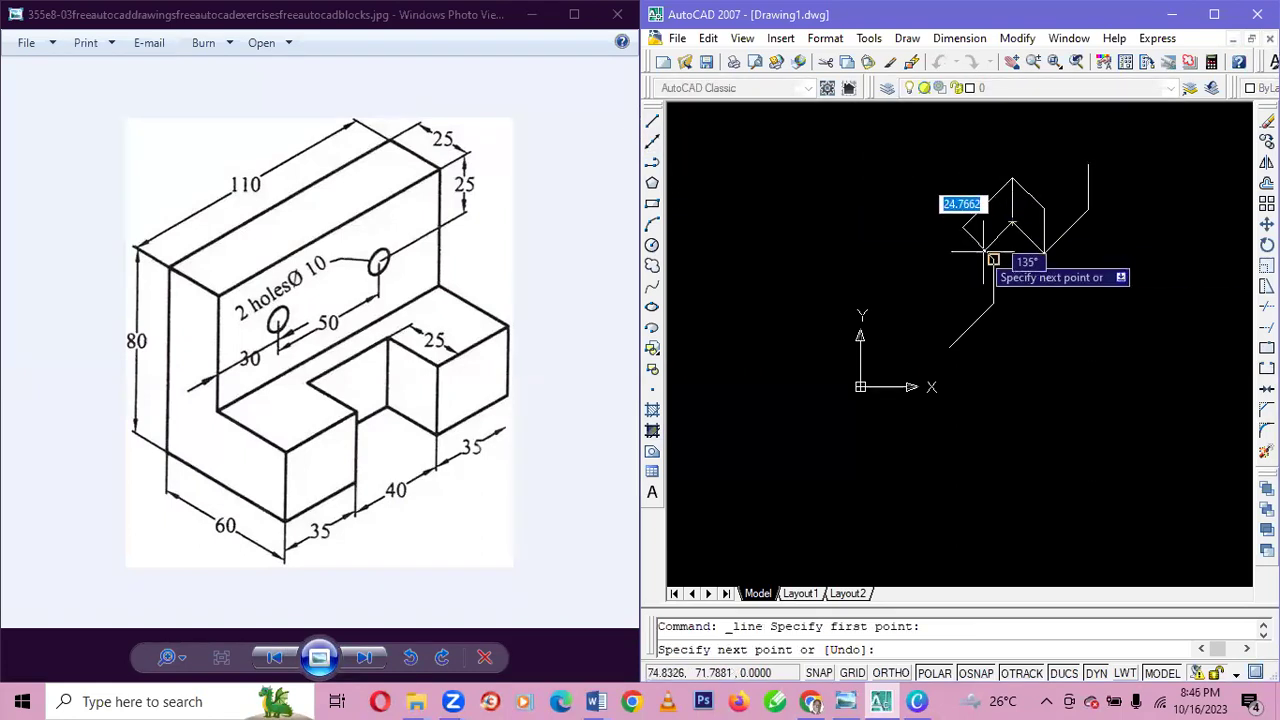
pyautogui.write('40')
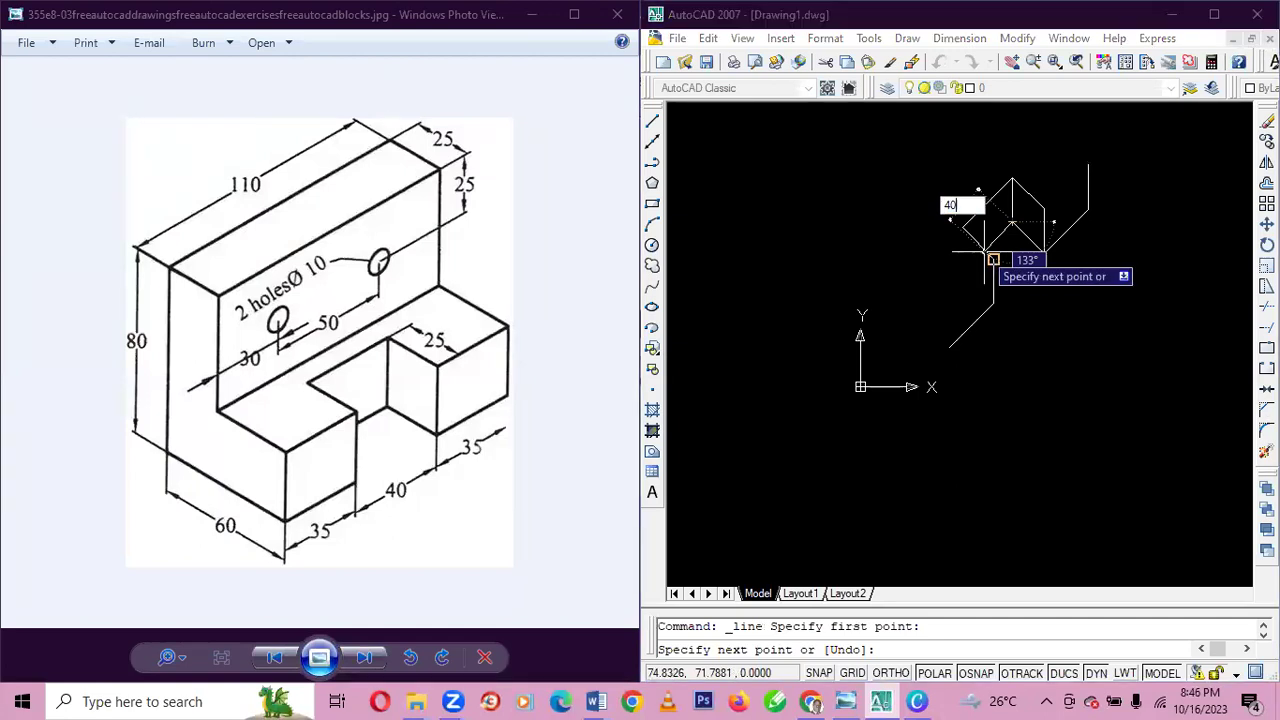
pyautogui.press('Tab')
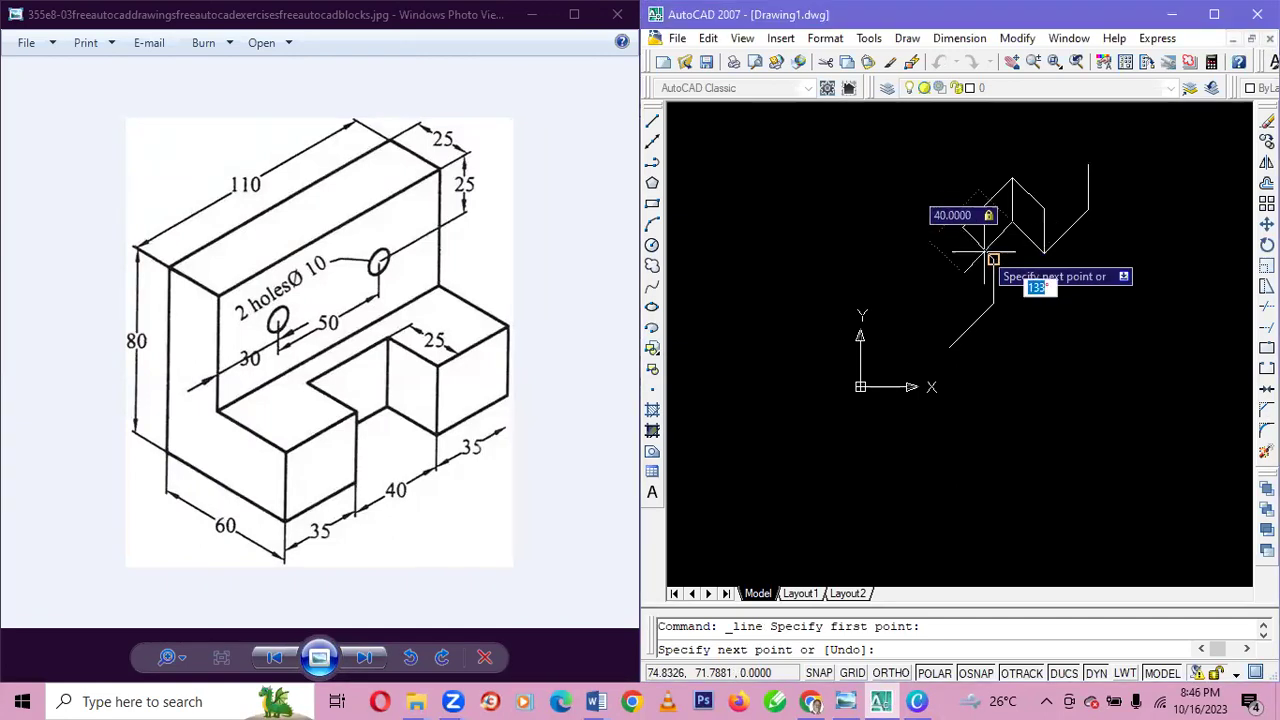
pyautogui.write('13')
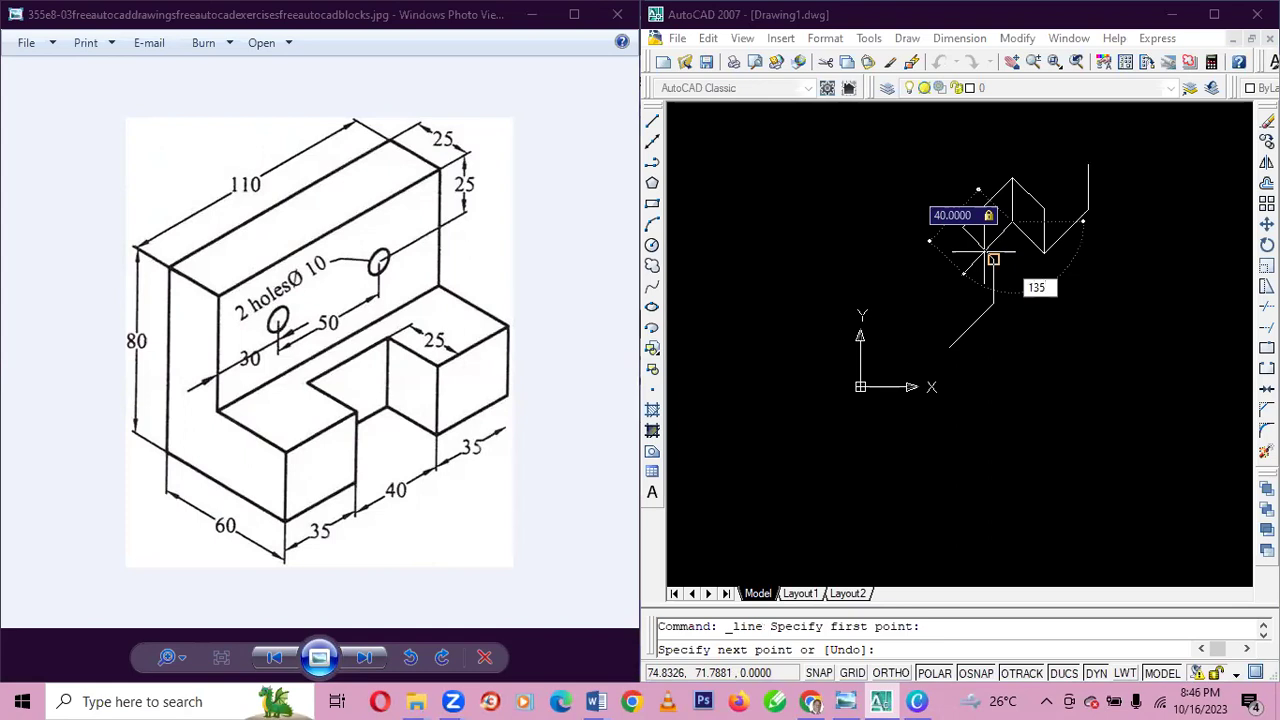
pyautogui.press('Return')
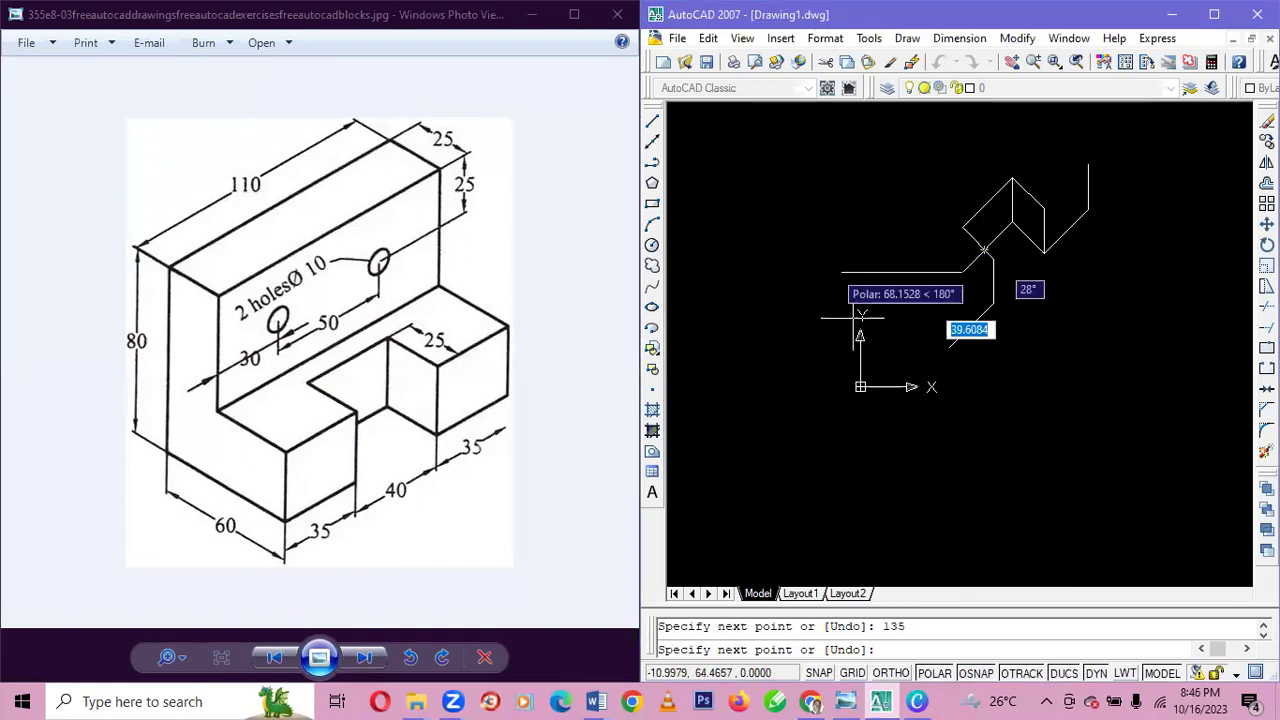
pyautogui.press('Escape')
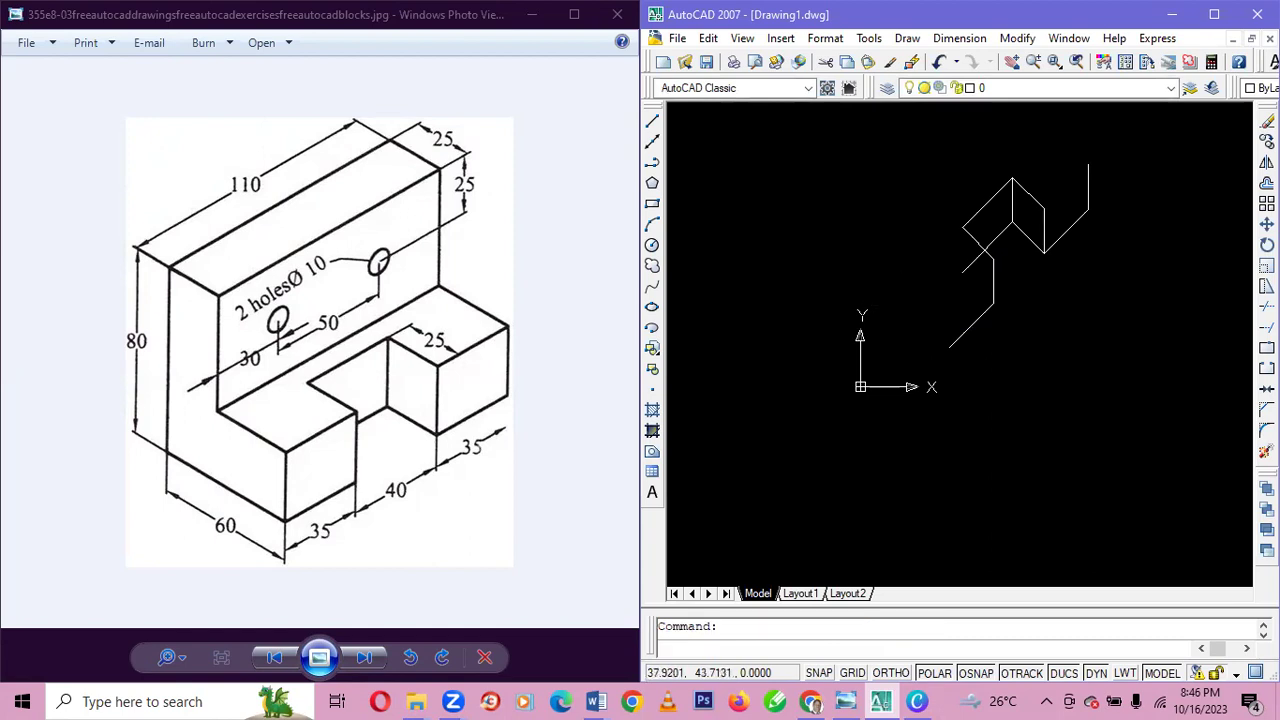
pyautogui.hotkey('ctrl', 'a')
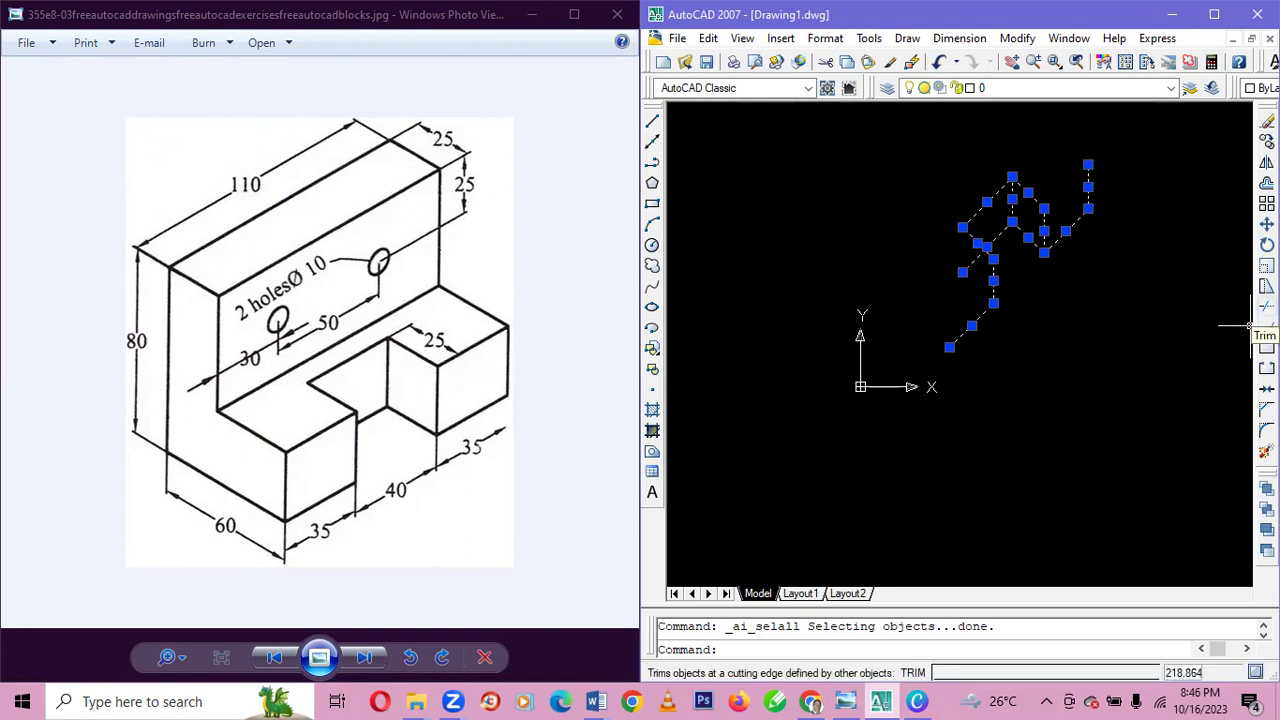
# - Trim the short leftover stub off the diagonal line of the outline
pyautogui.click(1267, 306)
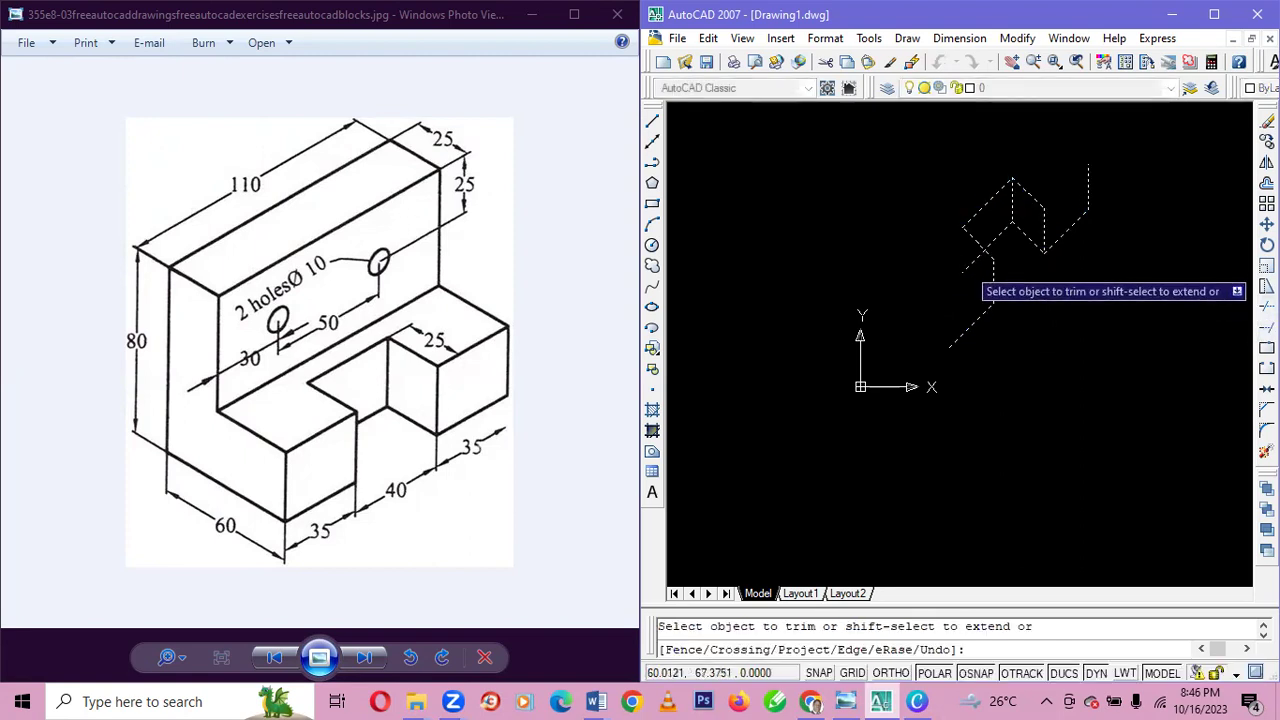
pyautogui.click(970, 270)
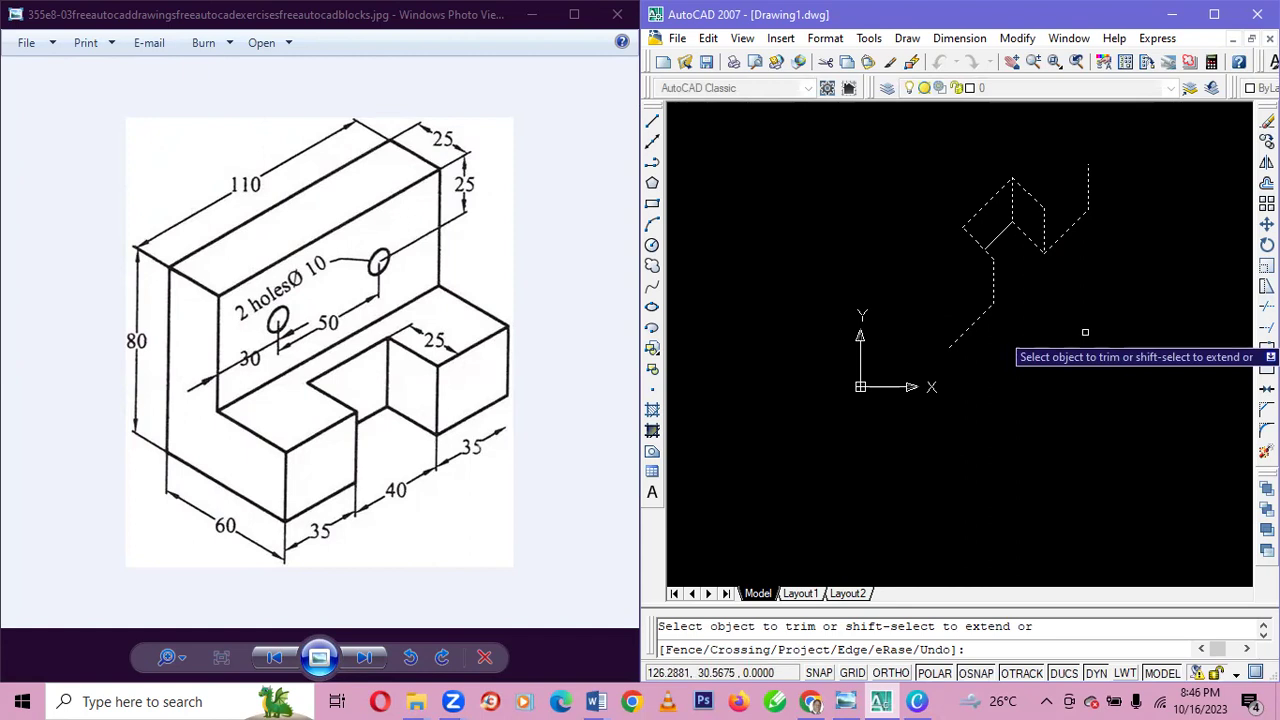
pyautogui.press('Escape')
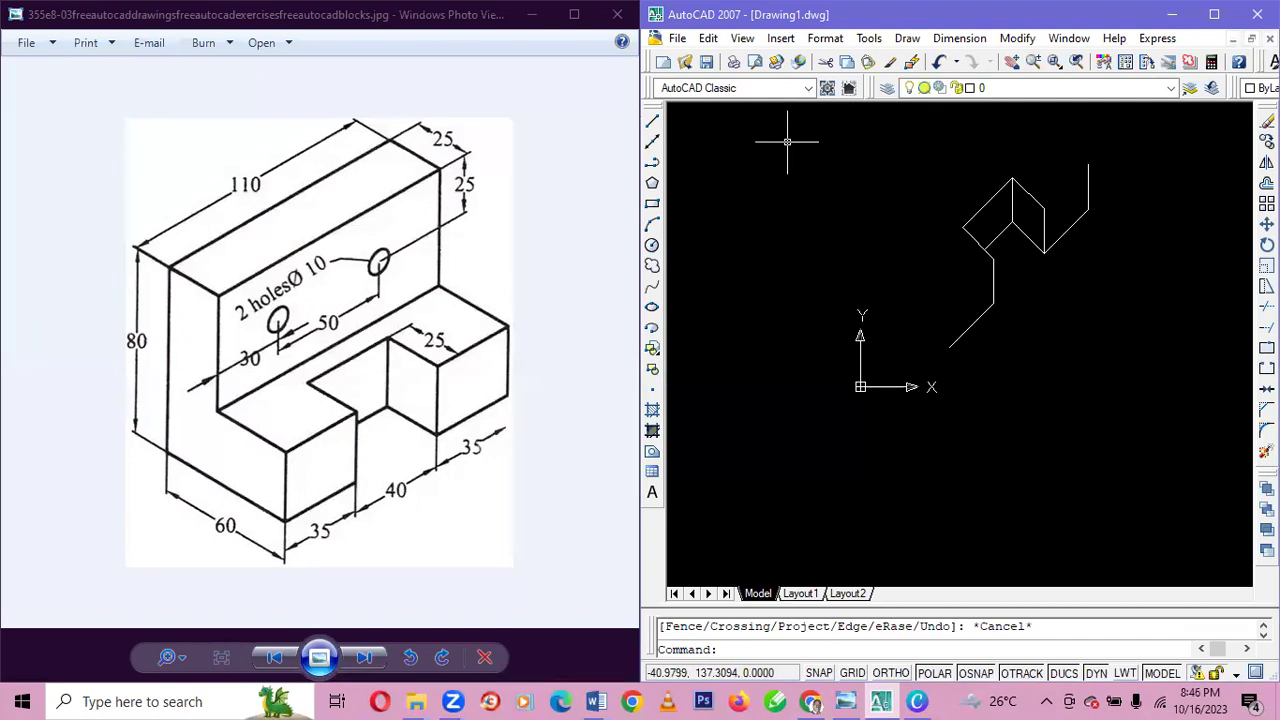
pyautogui.click(965, 357)
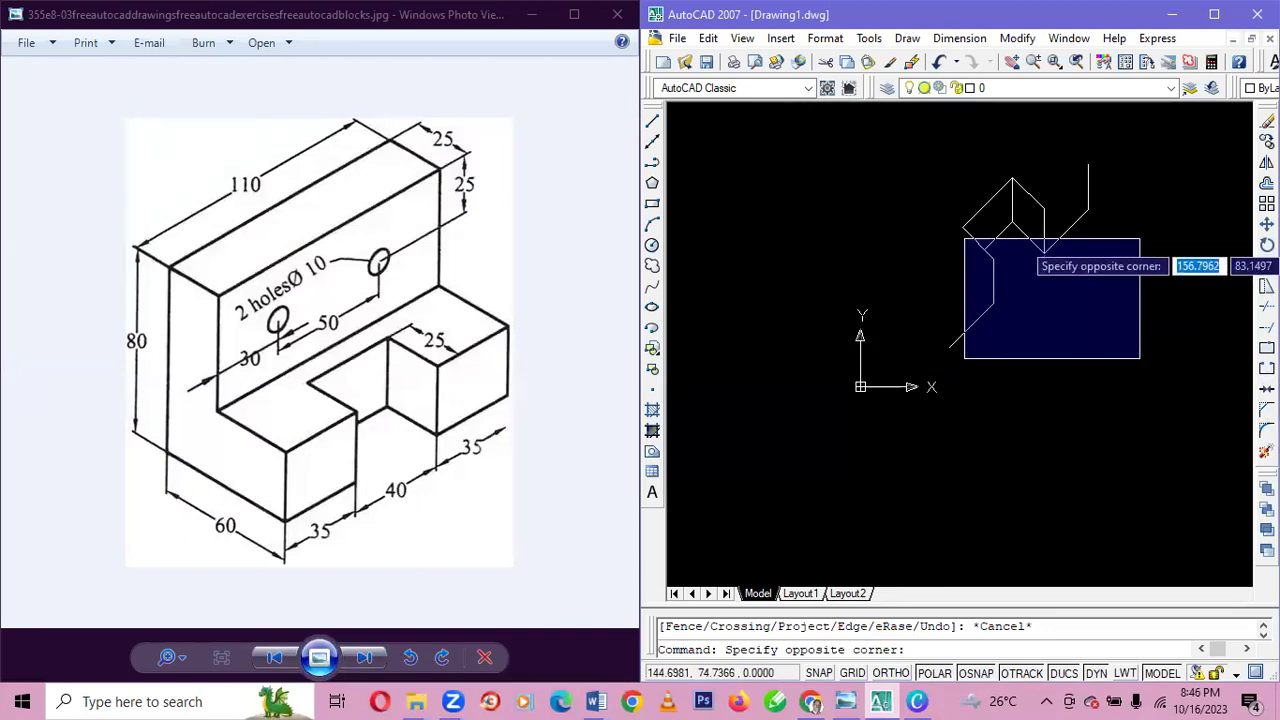
pyautogui.press('Escape')
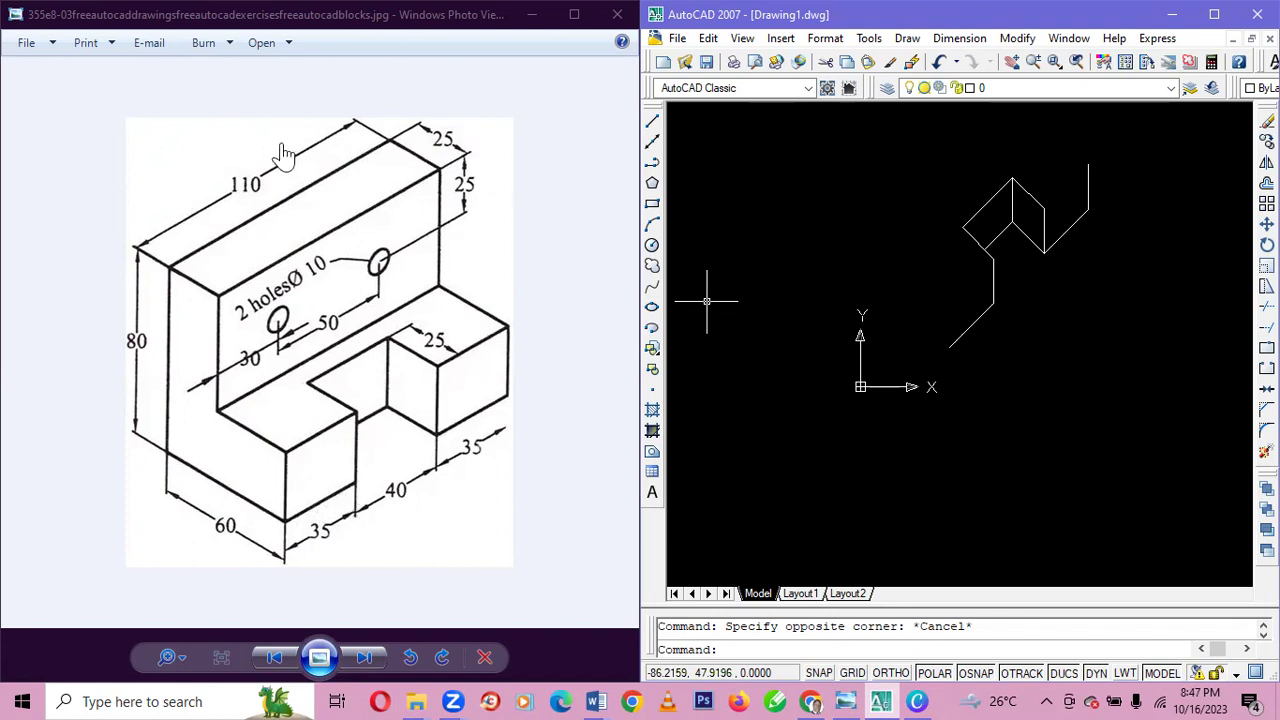
# - Draw the inner connecting edge from the outline to the top-right corner endpoint
pyautogui.click(652, 120)
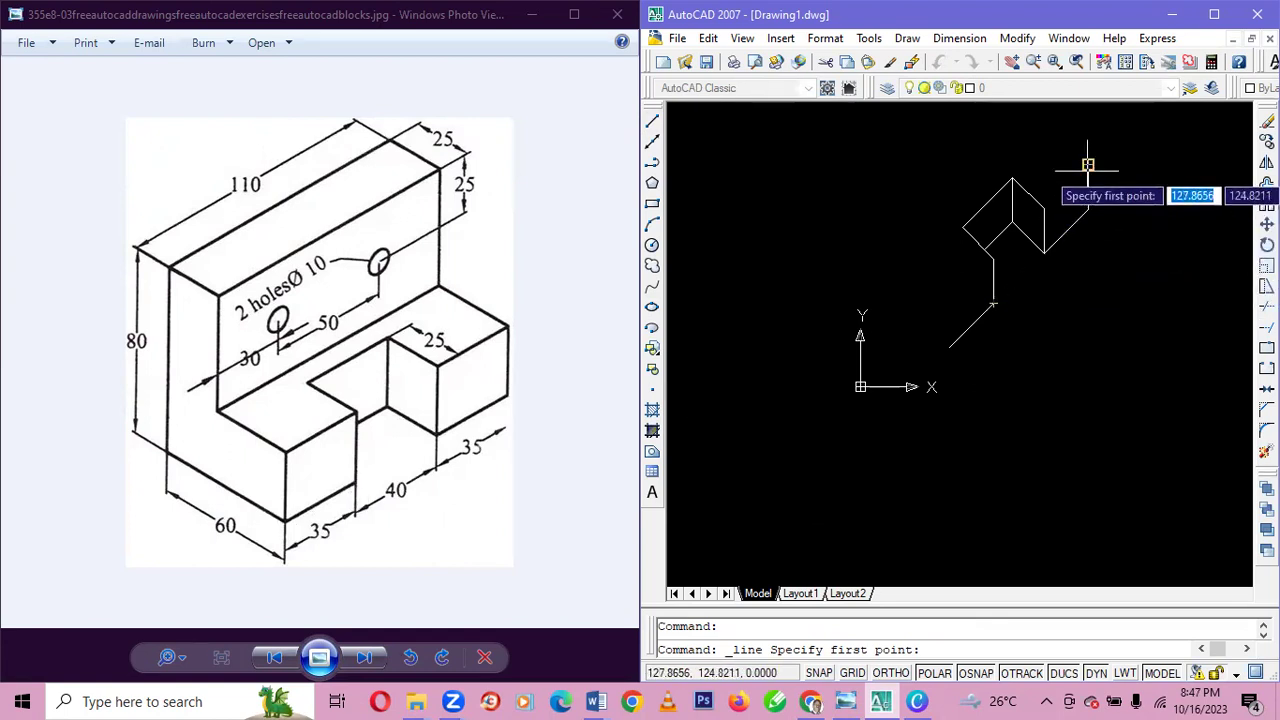
pyautogui.click(1044, 208)
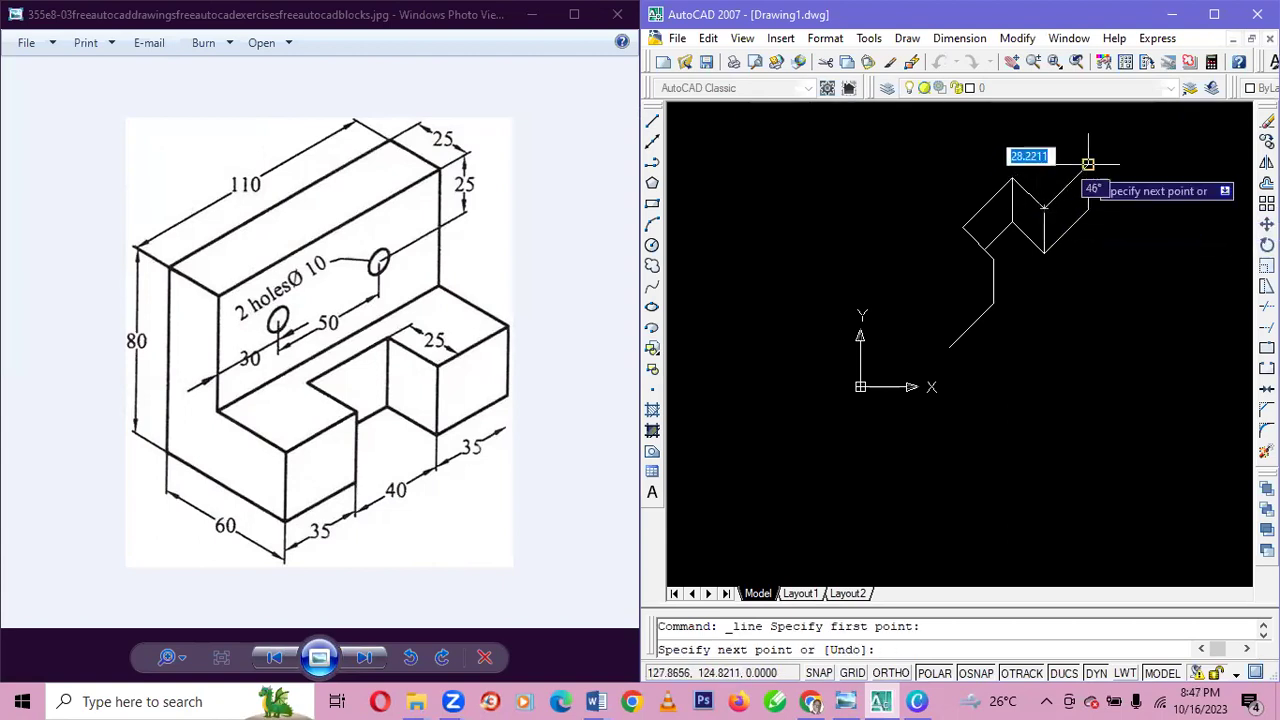
pyautogui.click(1088, 163)
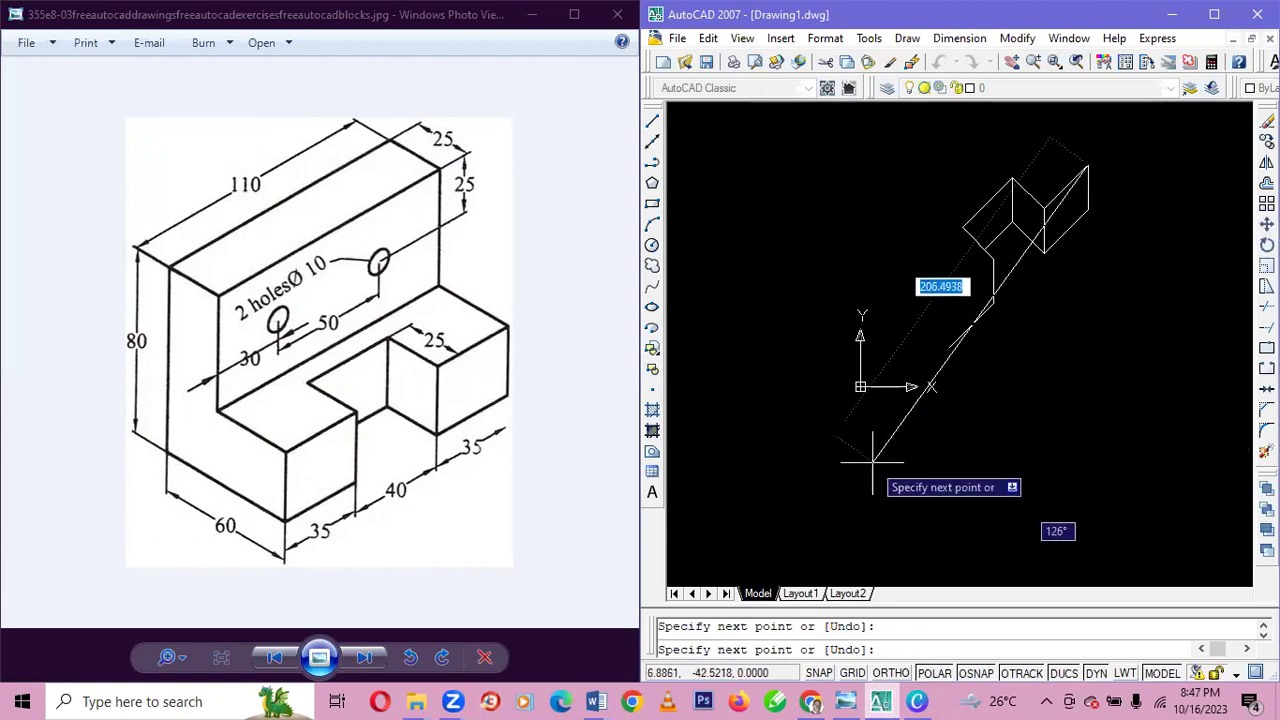
pyautogui.press('Escape')
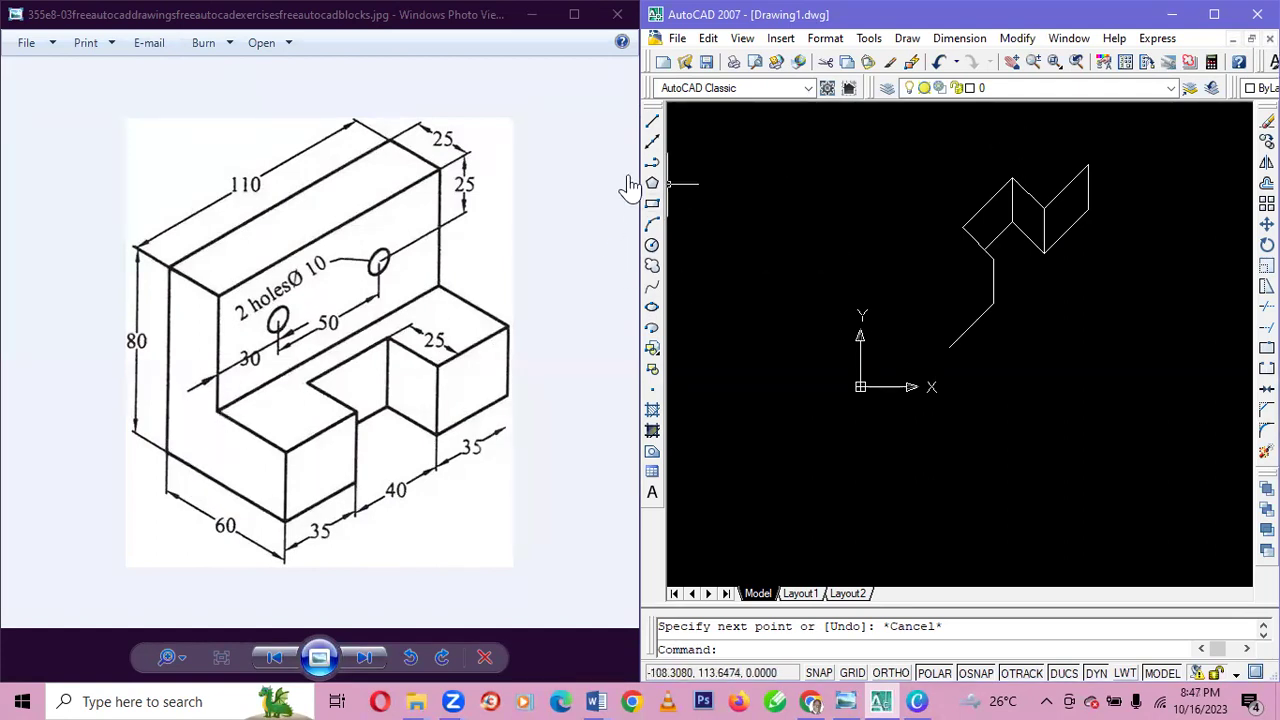
# - Draw a 35-unit edge at 135° from the top corner endpoint
pyautogui.click(652, 124)
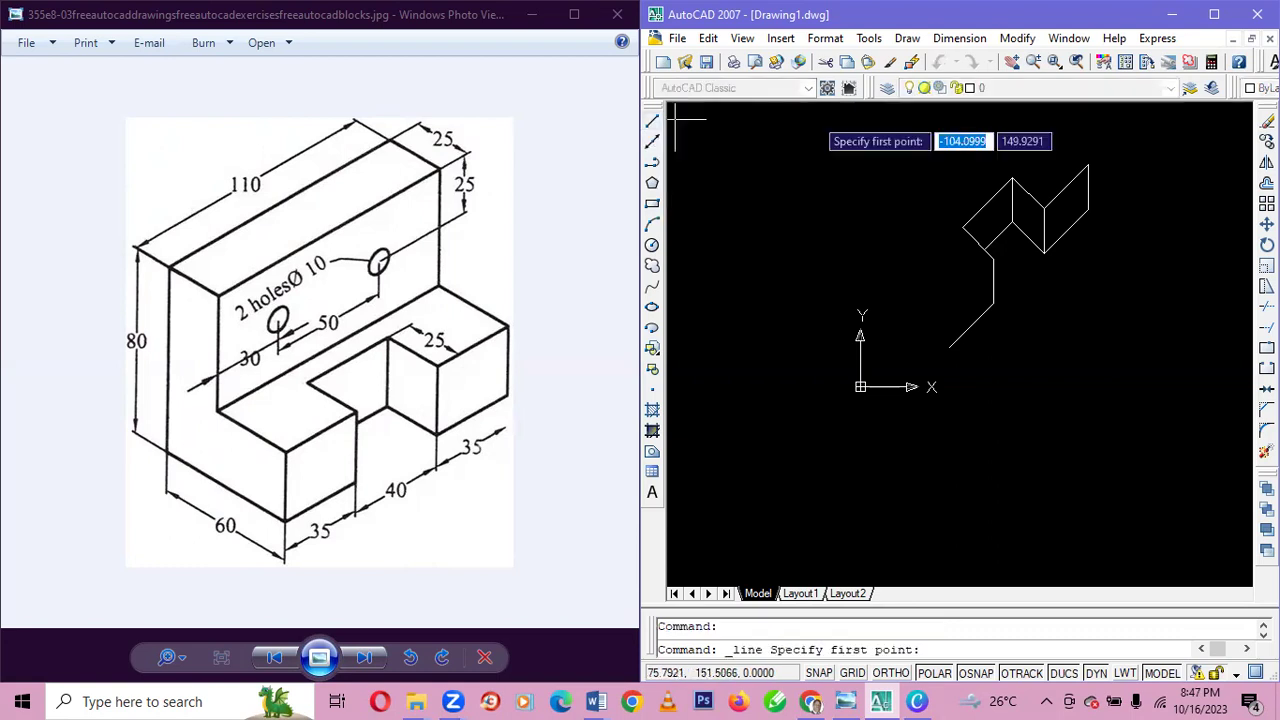
pyautogui.click(1088, 165)
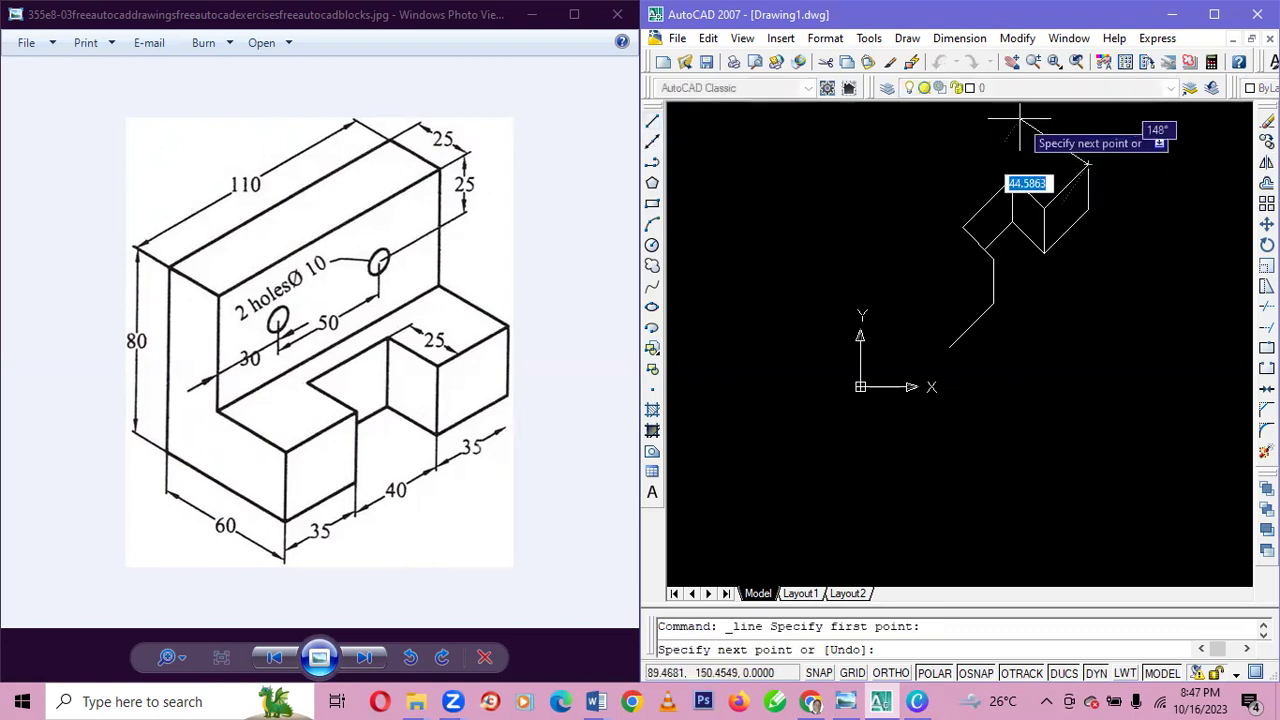
pyautogui.write('35')
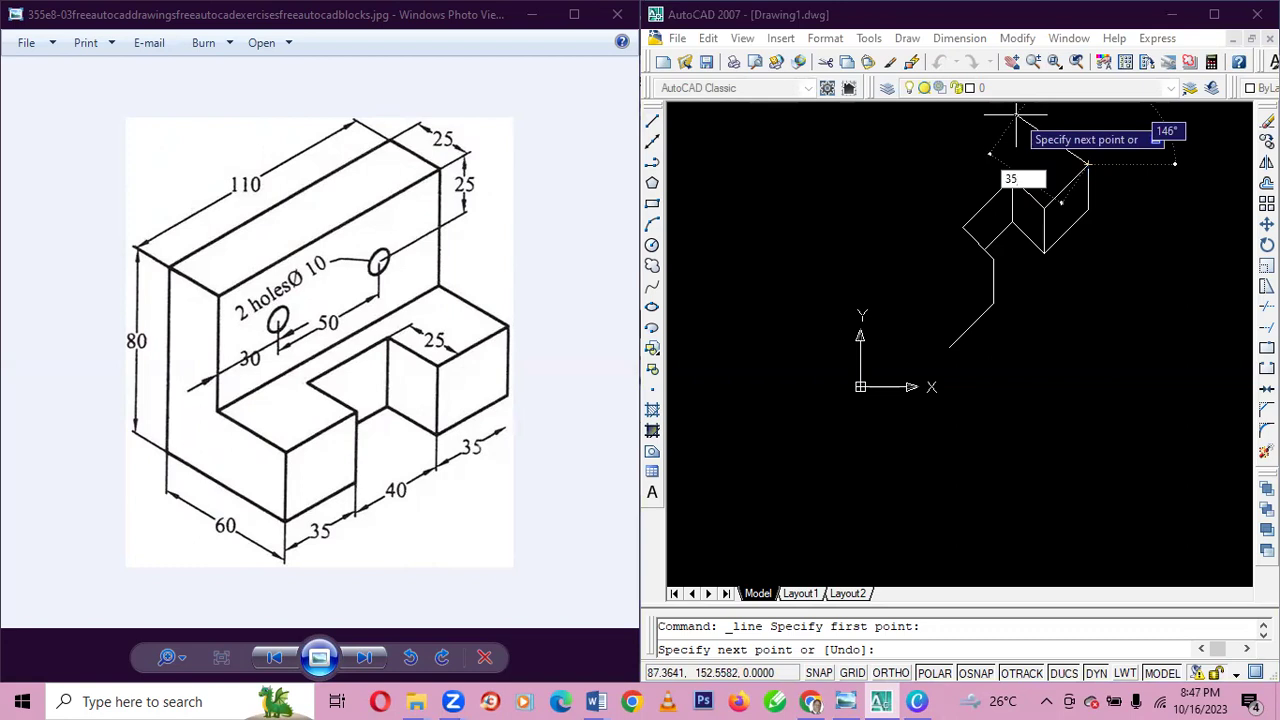
pyautogui.press('Tab')
pyautogui.write('13')
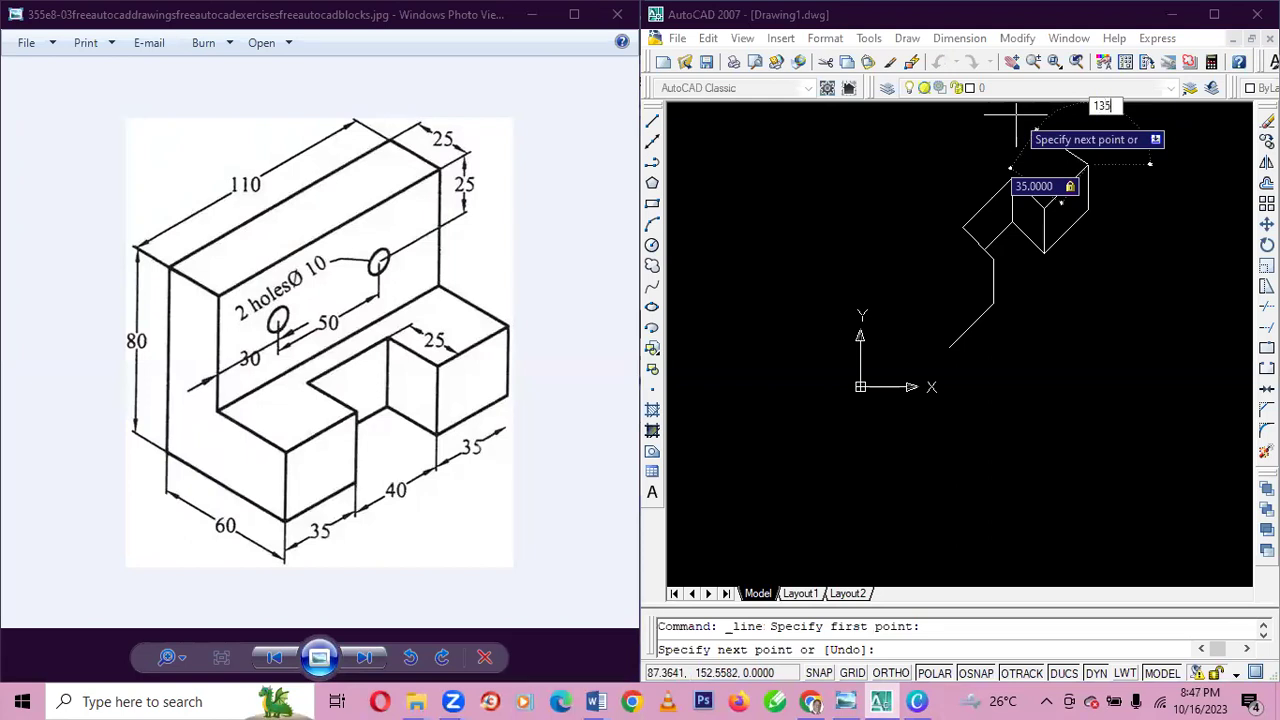
pyautogui.press('Return')
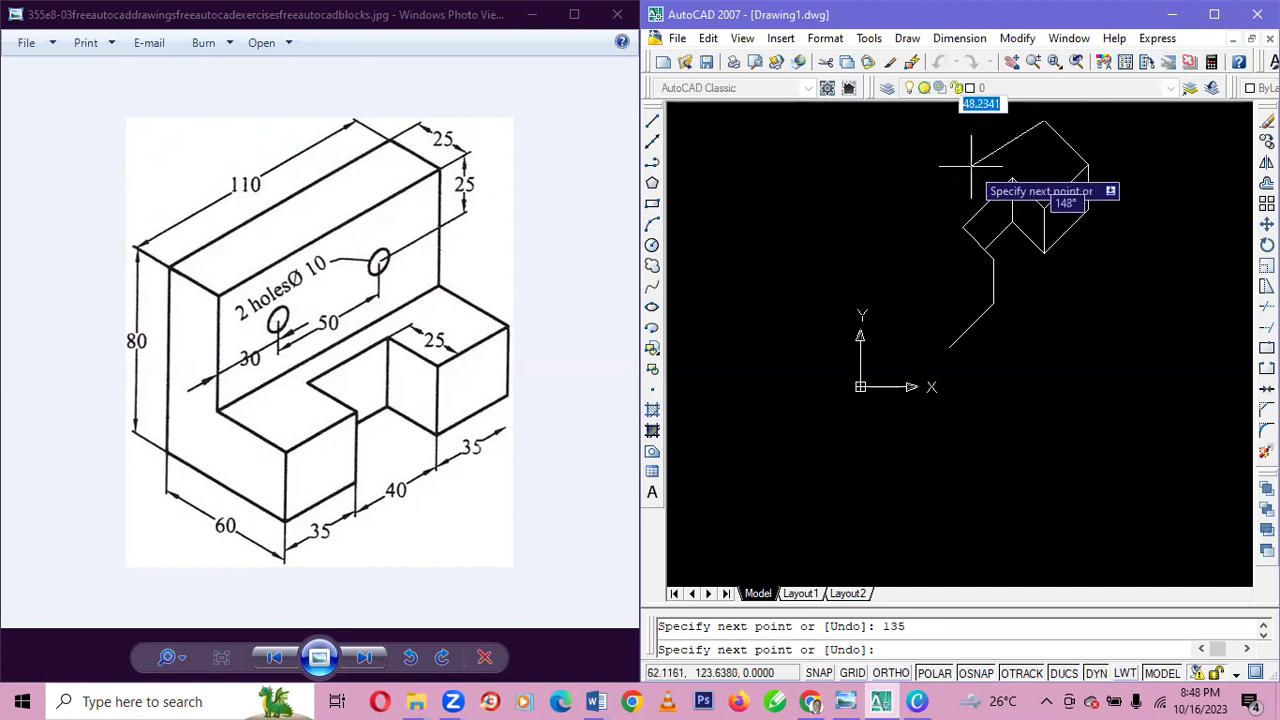
pyautogui.press('Escape')
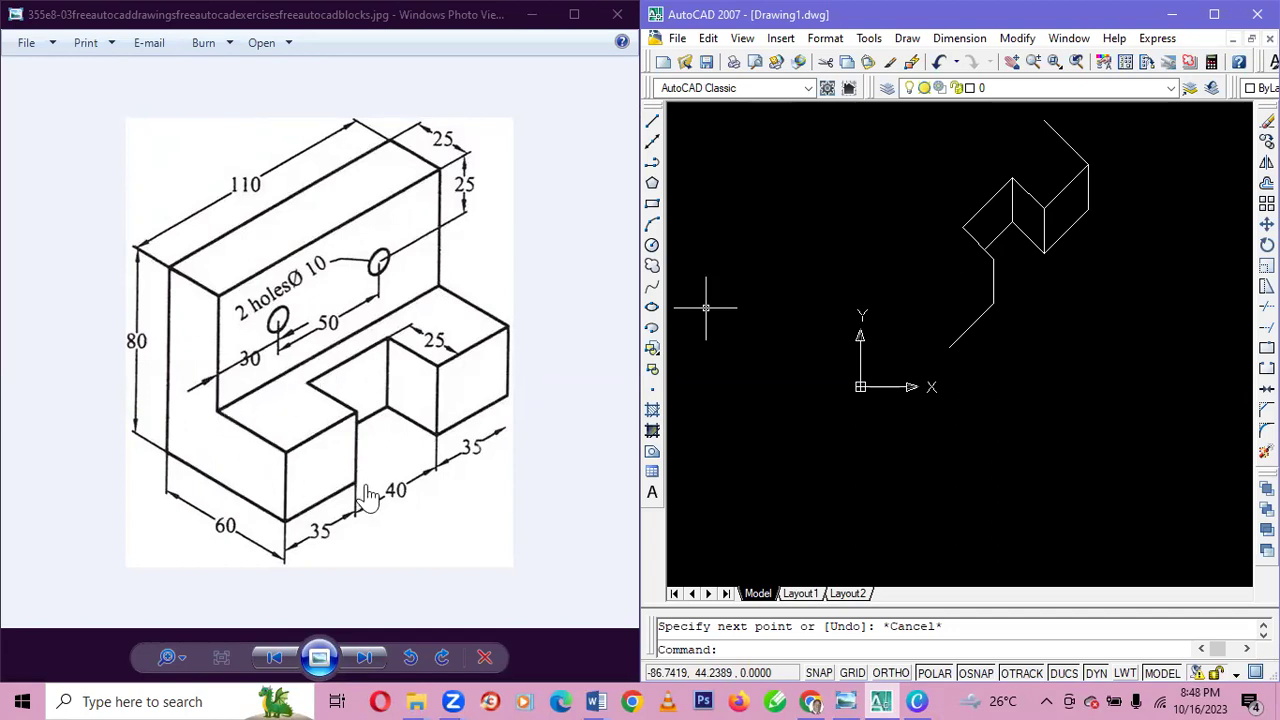
# - Draw a 25-unit vertical edge up from the outline's lower endpoint
pyautogui.click(652, 120)
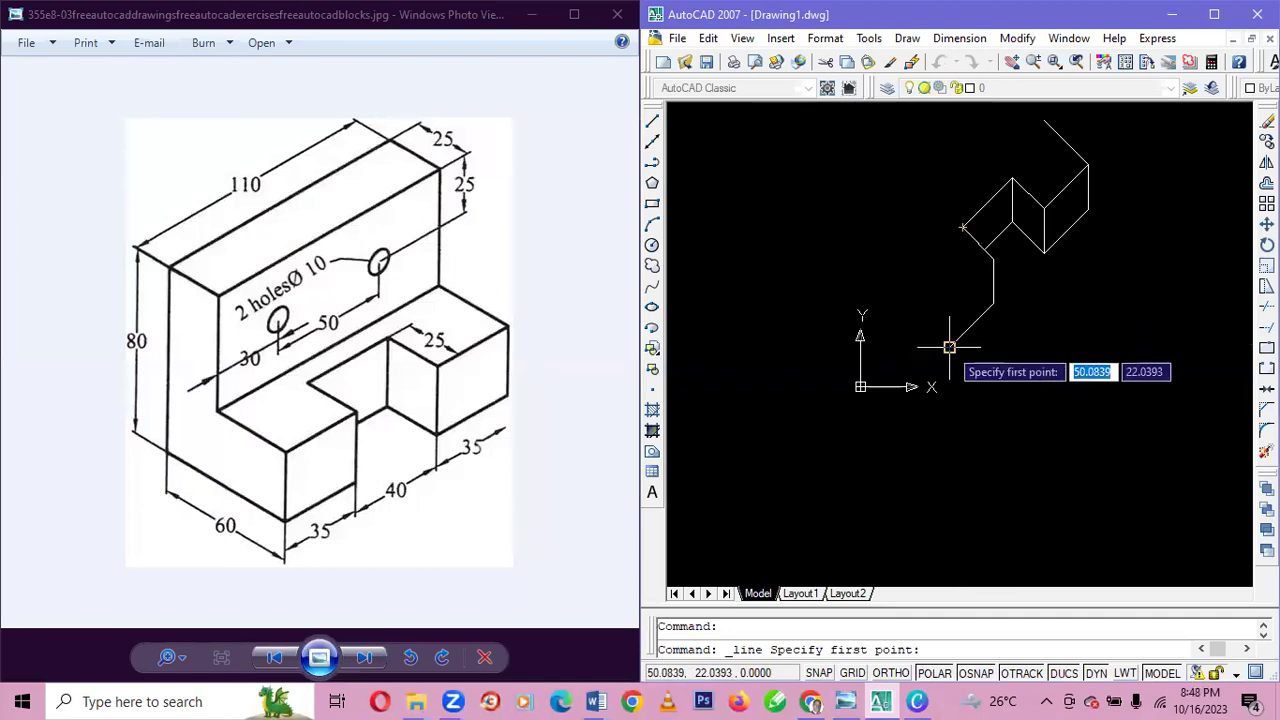
pyautogui.click(949, 347)
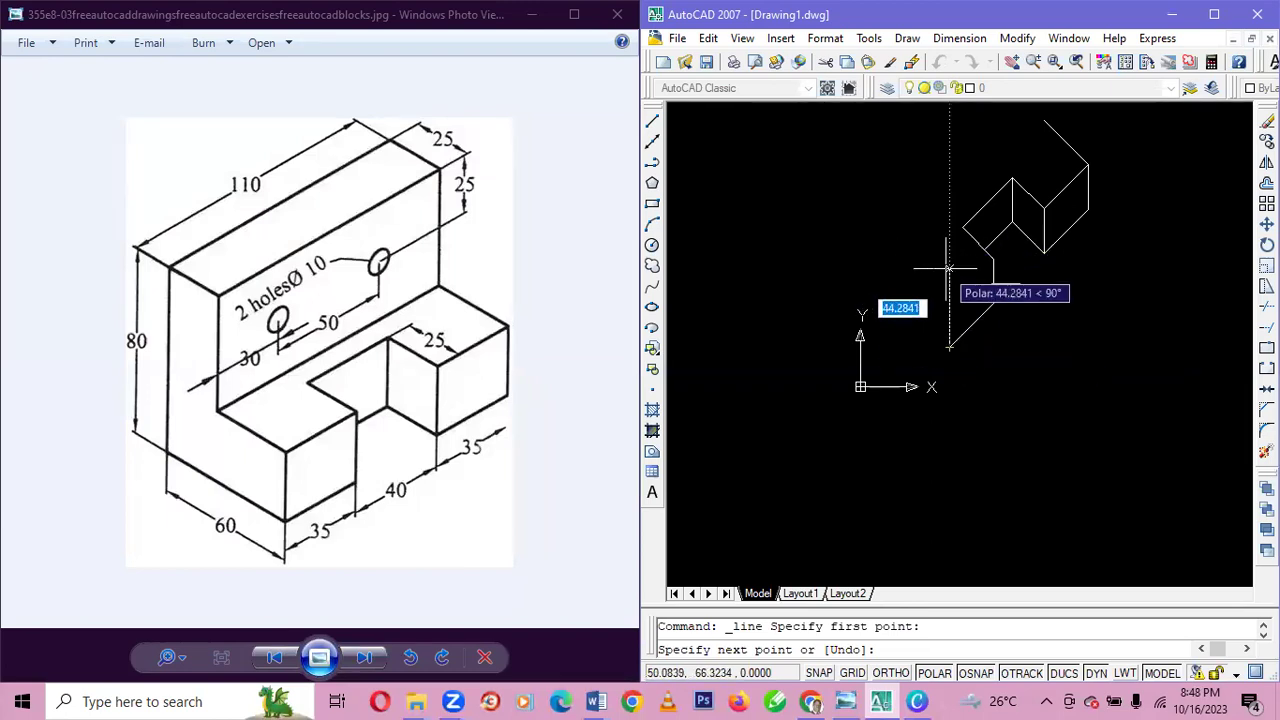
pyautogui.write('25')
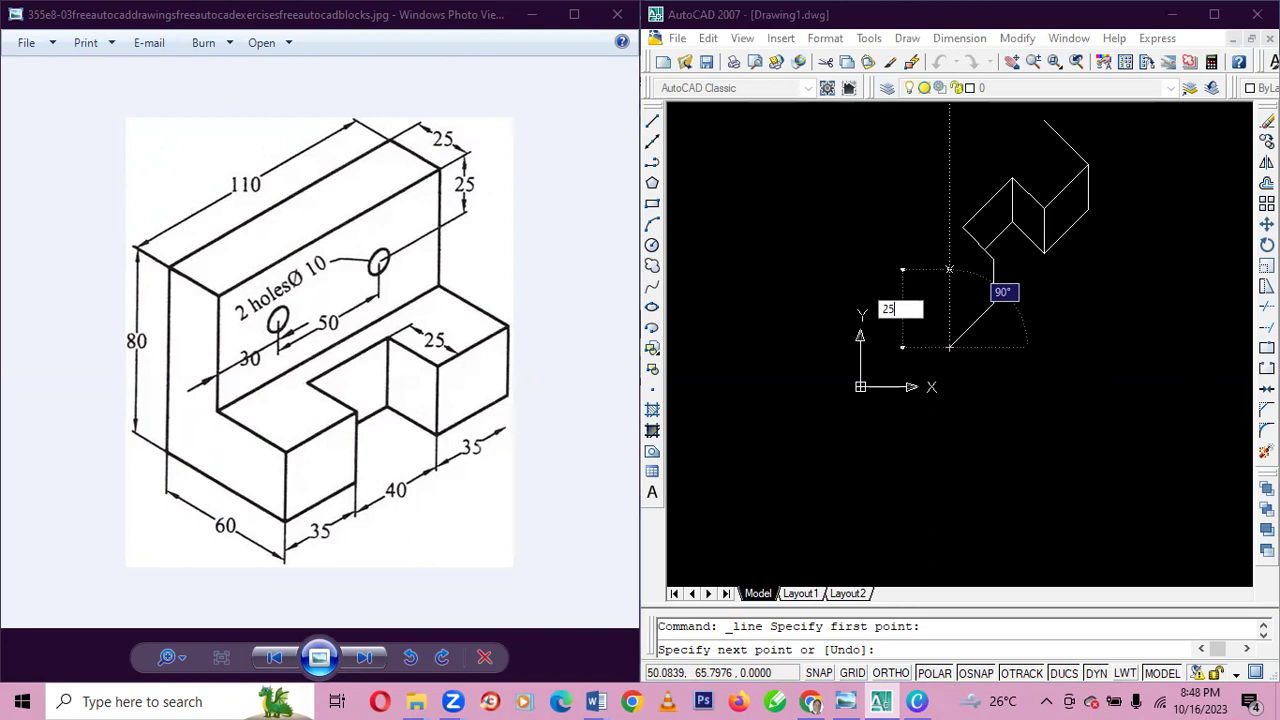
pyautogui.press('Tab')
pyautogui.write('9')
pyautogui.press('Return')
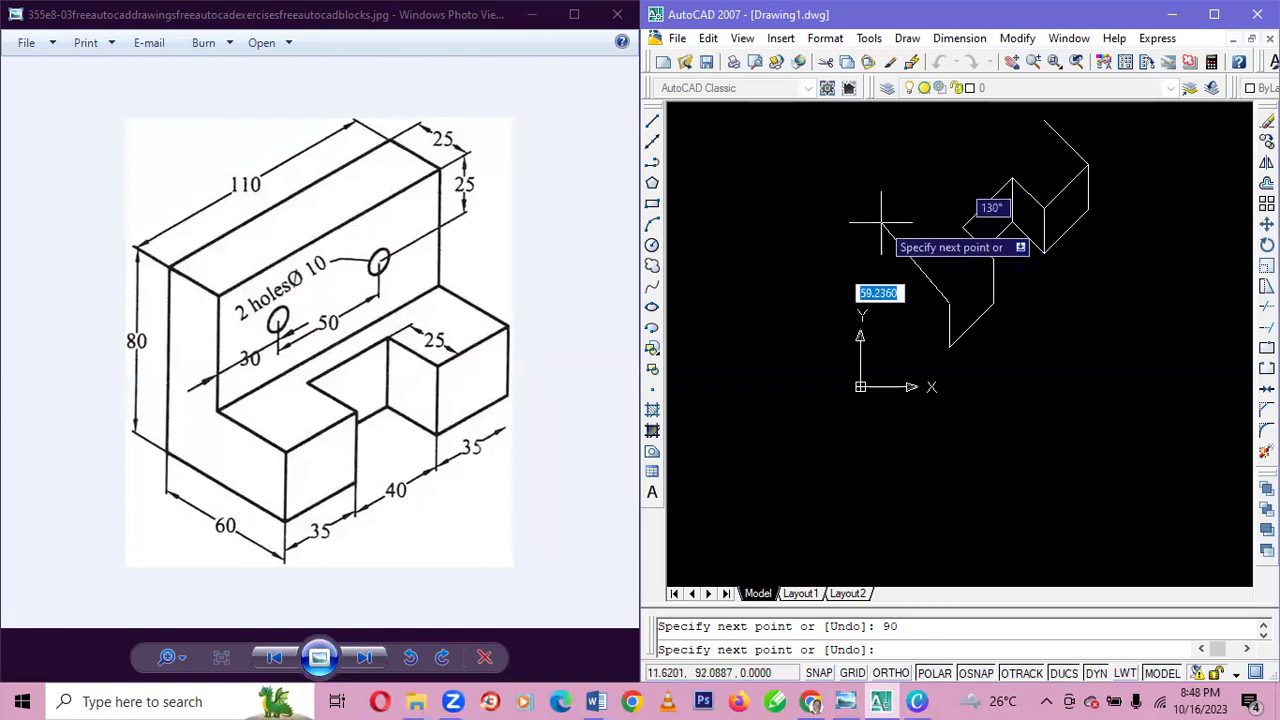
# - Add a 35-unit edge at 135° and a 110-unit top edge at 45°
pyautogui.write('35')
pyautogui.press('Tab')
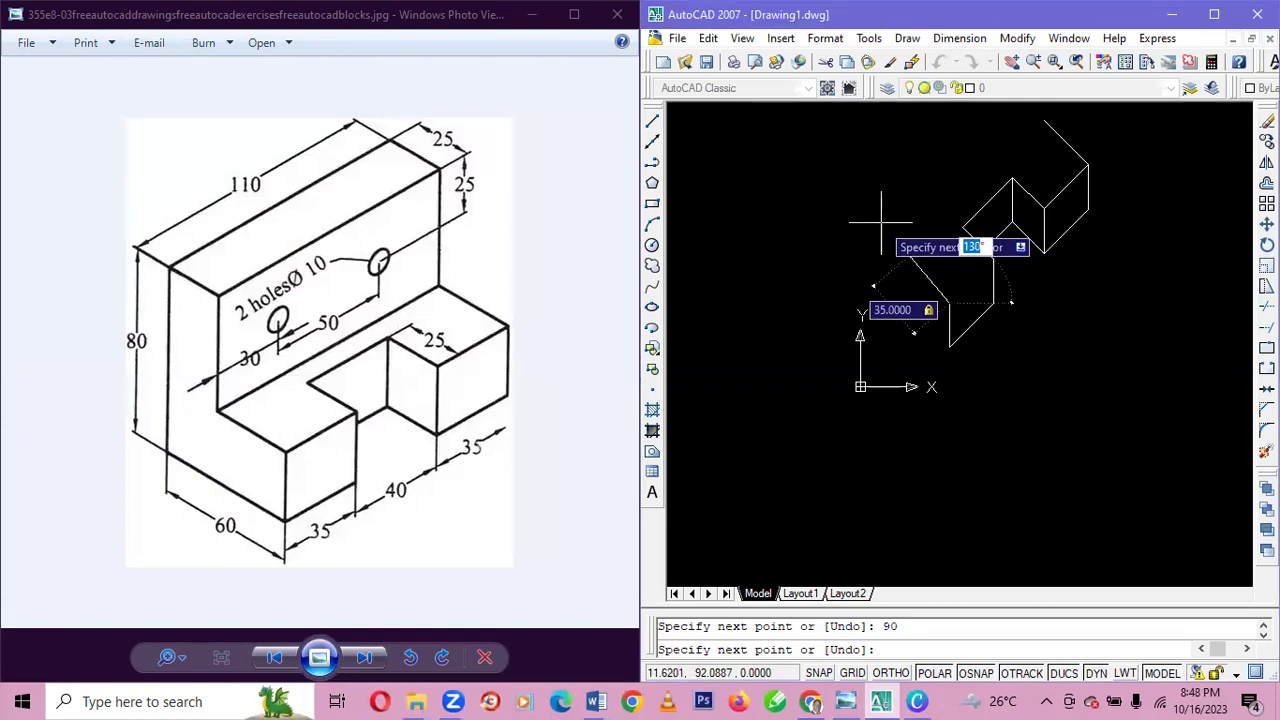
pyautogui.write('13')
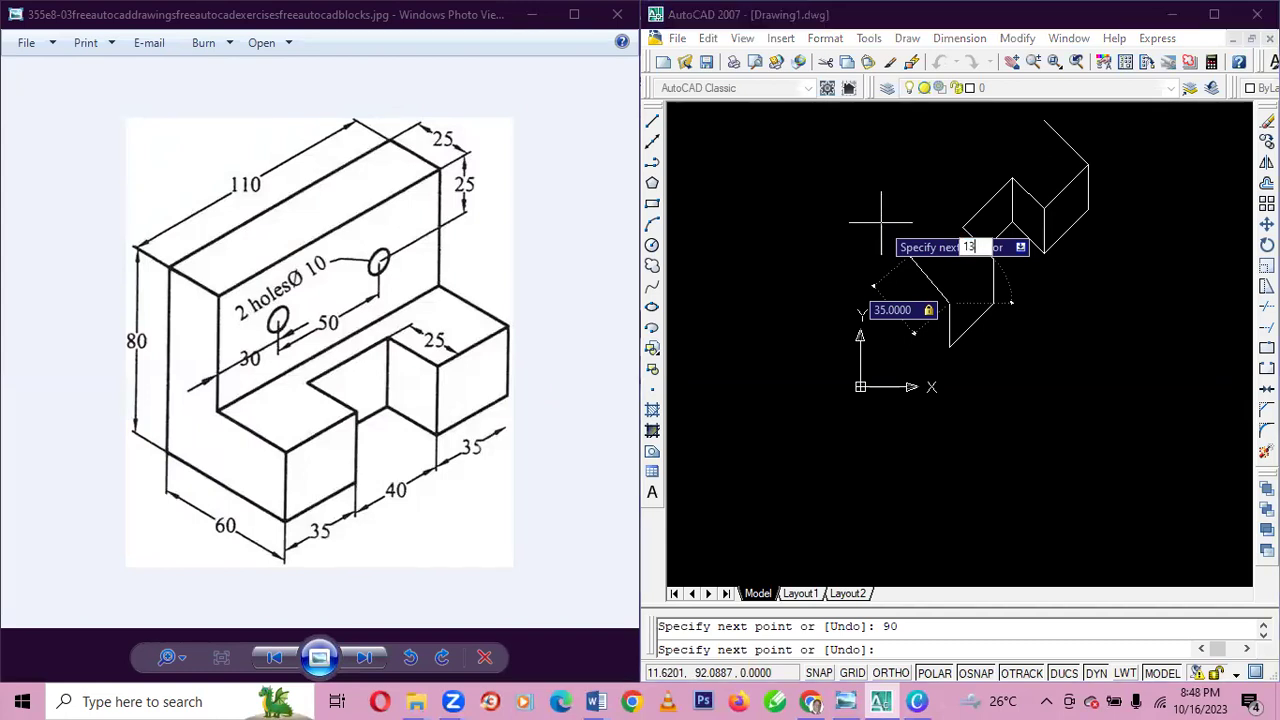
pyautogui.press('Return')
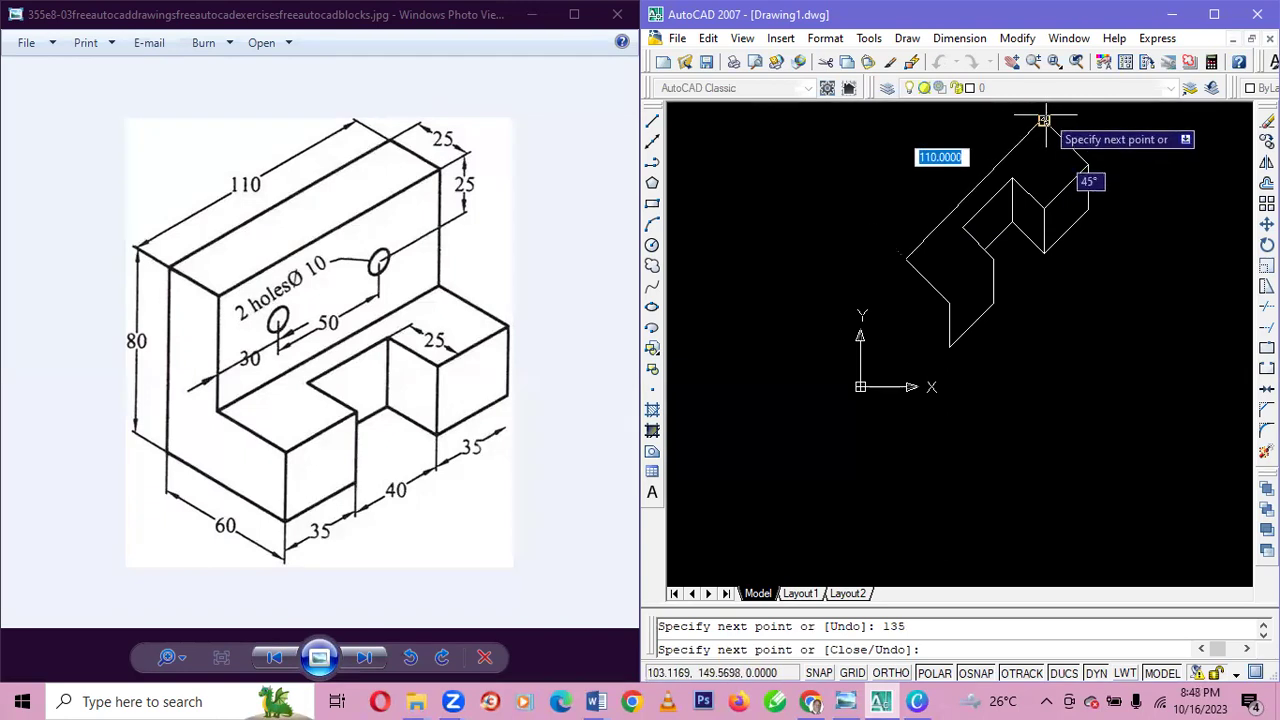
pyautogui.click(1043, 121)
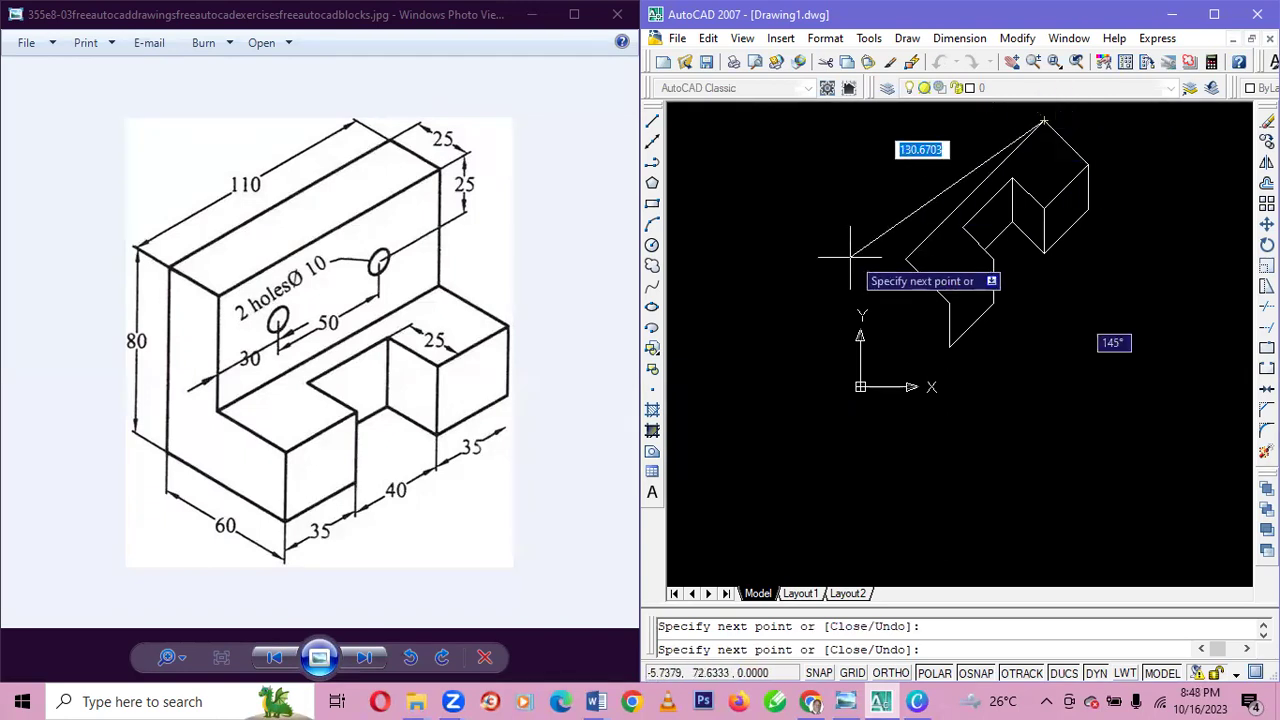
pyautogui.press('Escape')
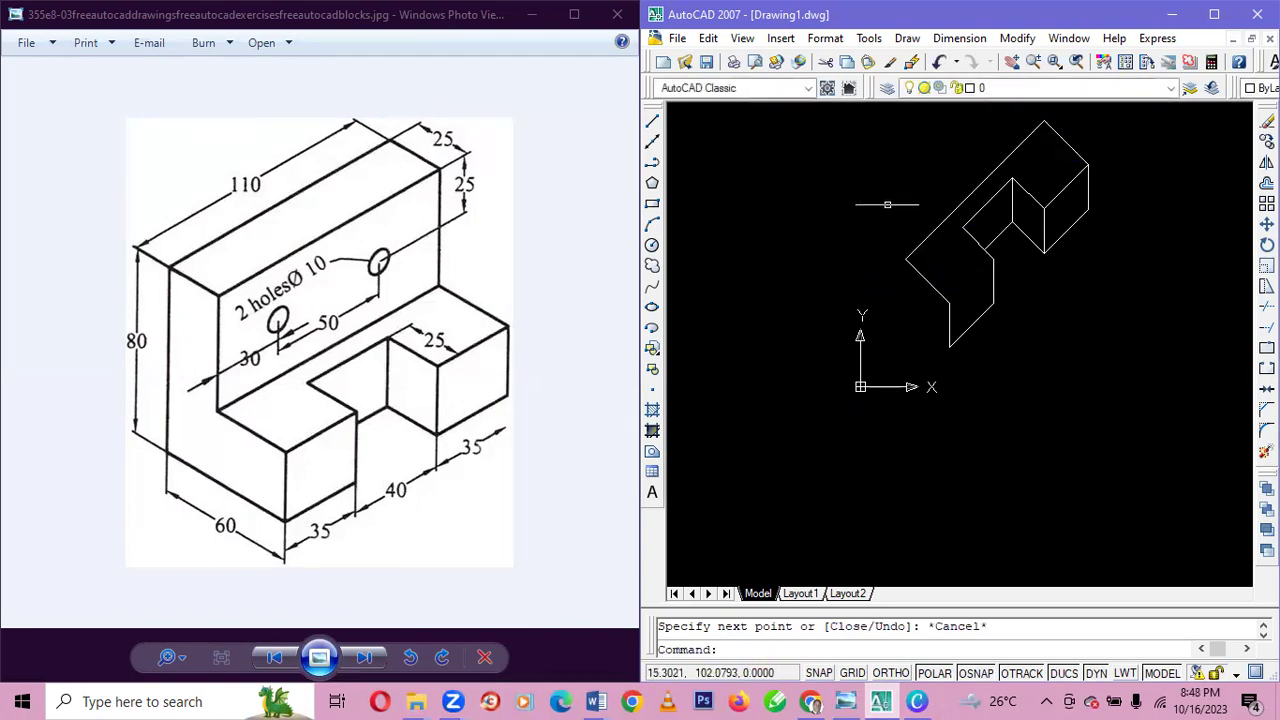
# - Start an extra edge at the shape's corner, then cancel it
pyautogui.click(652, 121)
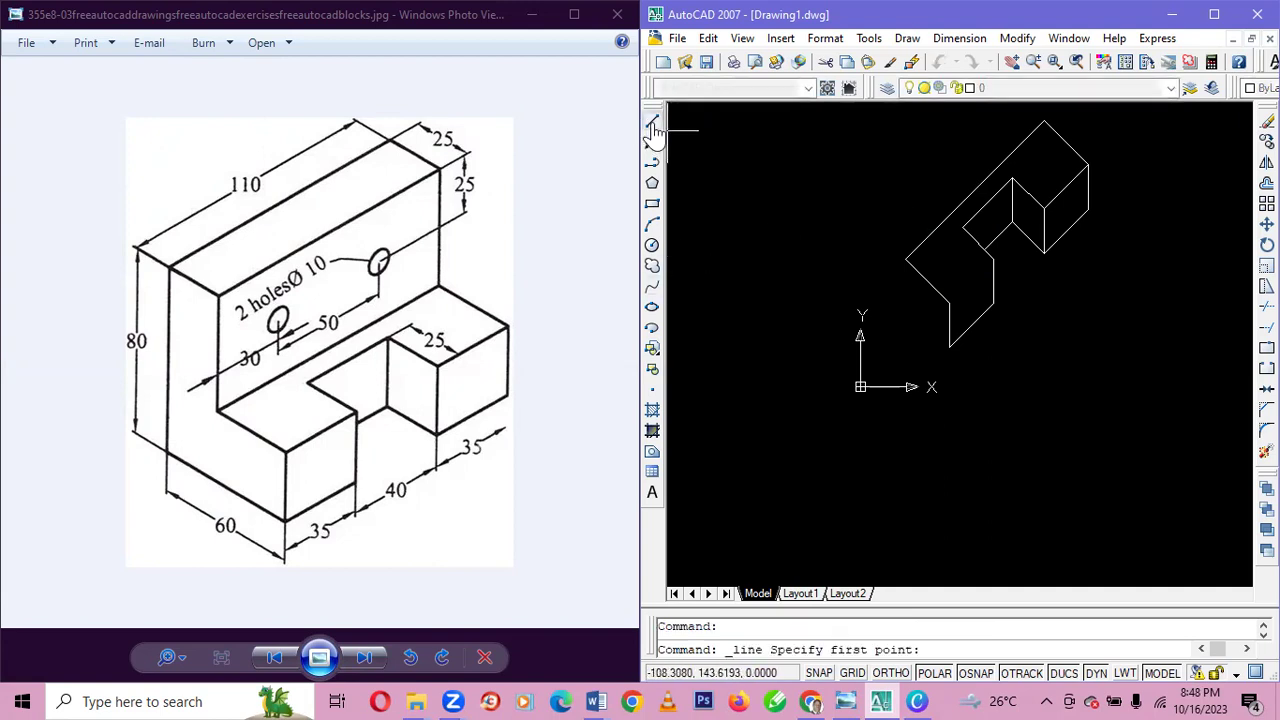
pyautogui.click(993, 258)
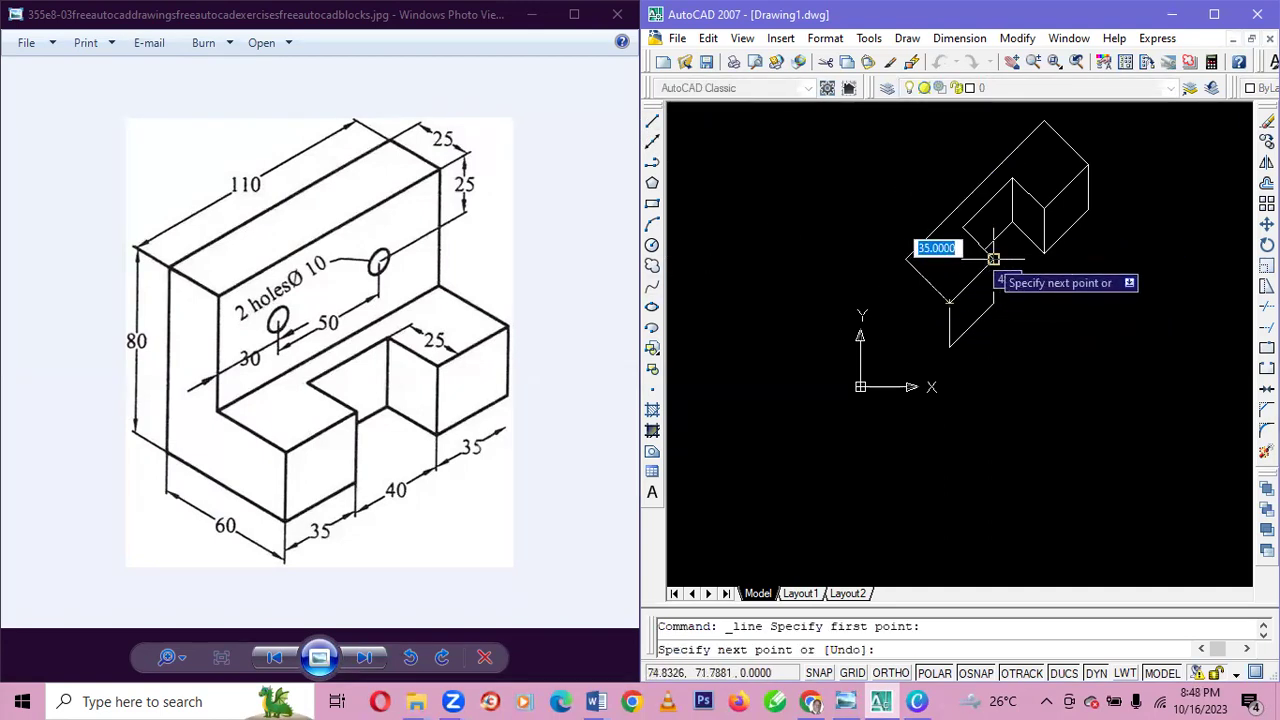
pyautogui.press('Escape')
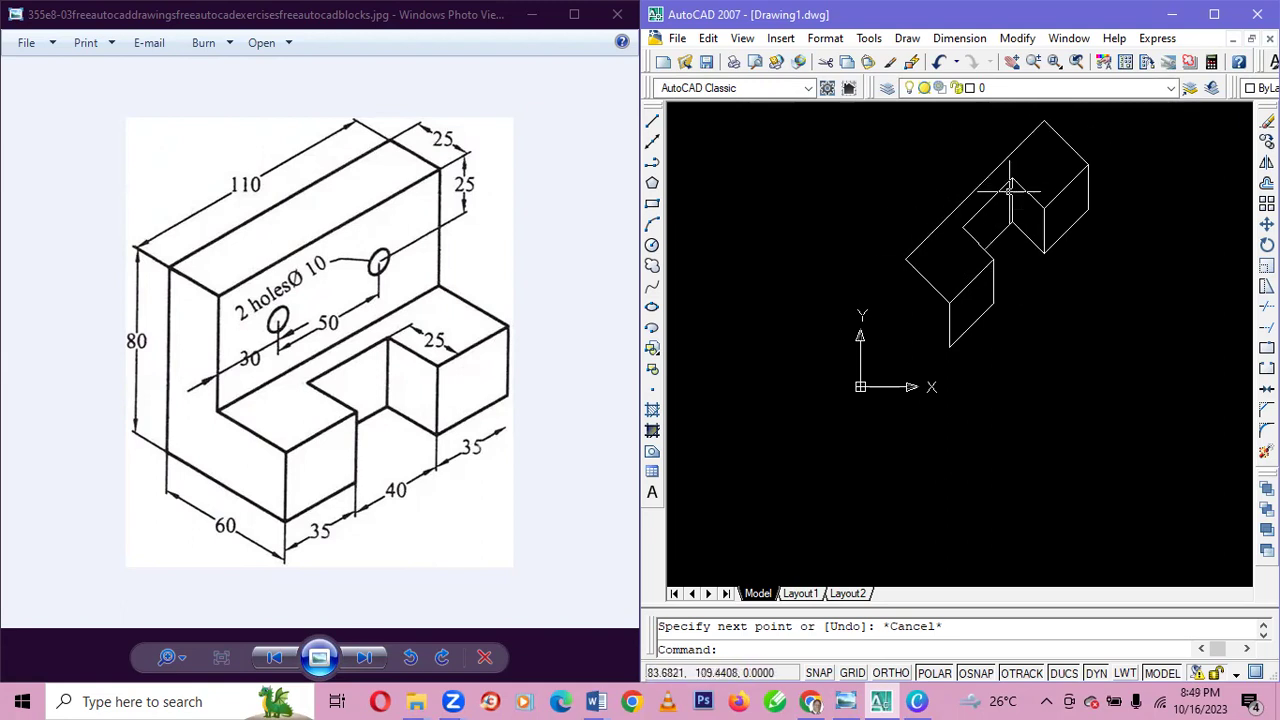
# - Move all 17 objects down and to the right, using a corner as base point
pyautogui.hotkey('ctrl', 'a')
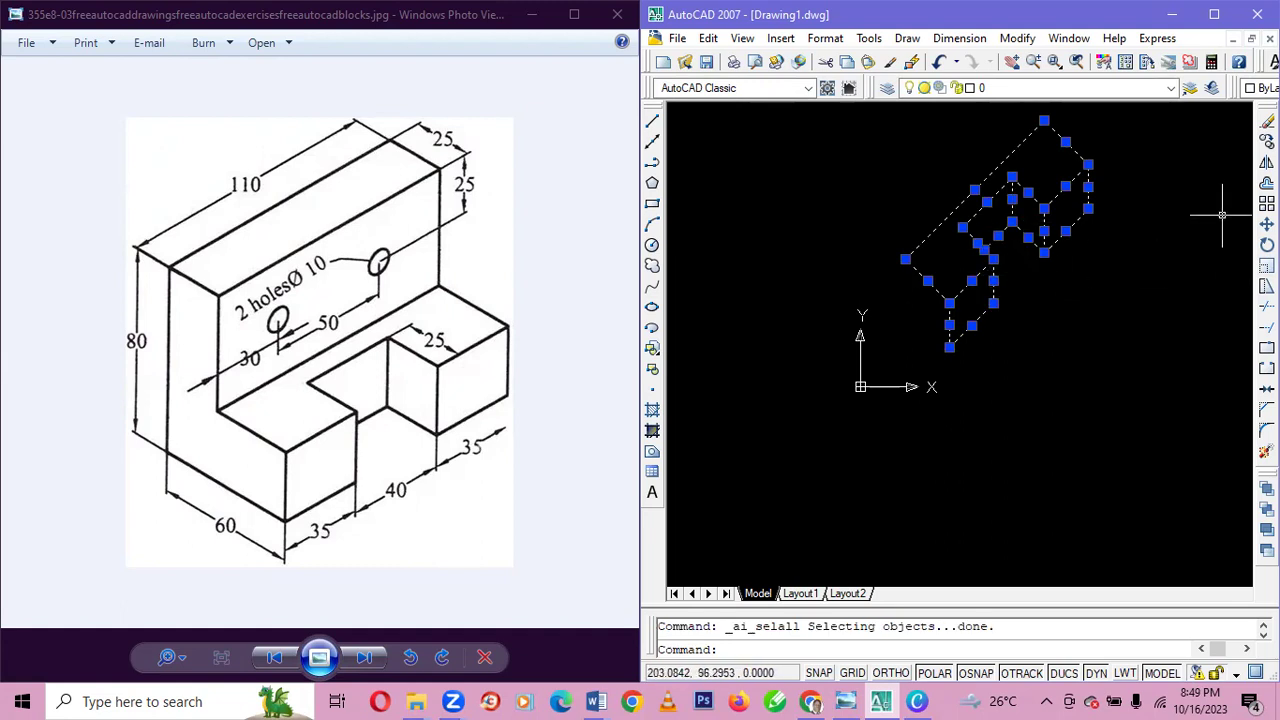
pyautogui.click(1267, 224)
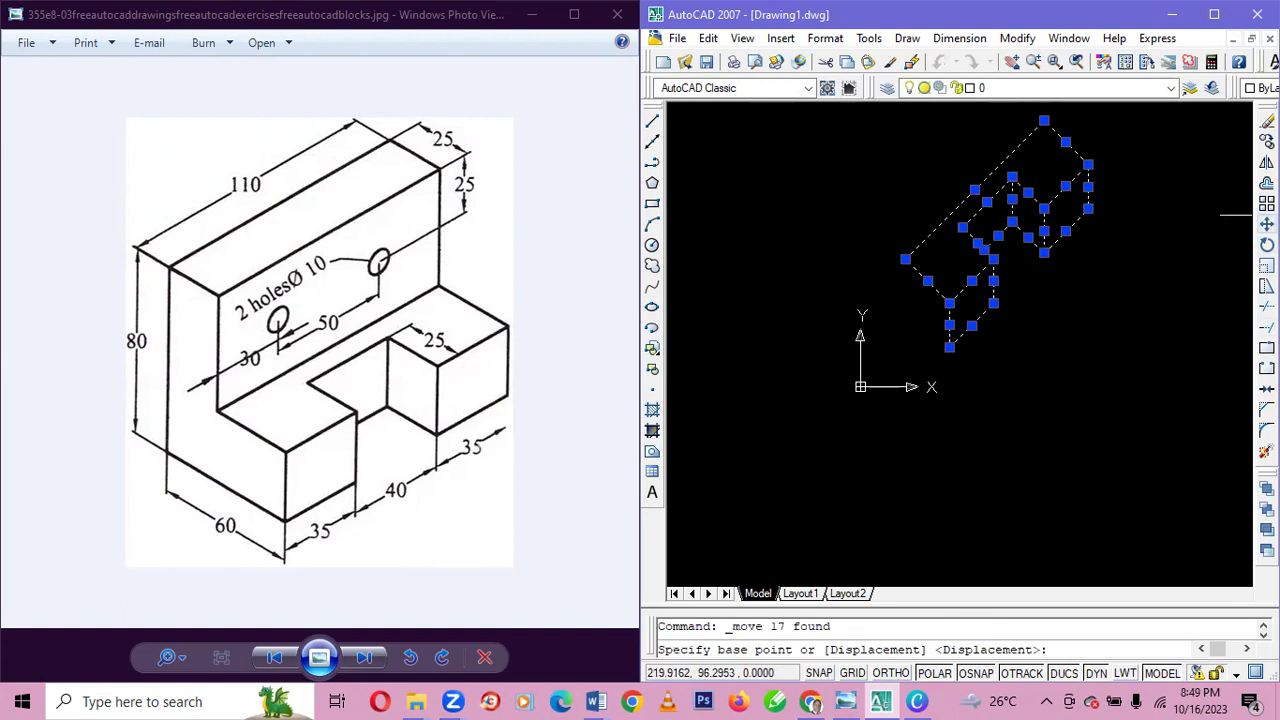
pyautogui.click(1043, 252)
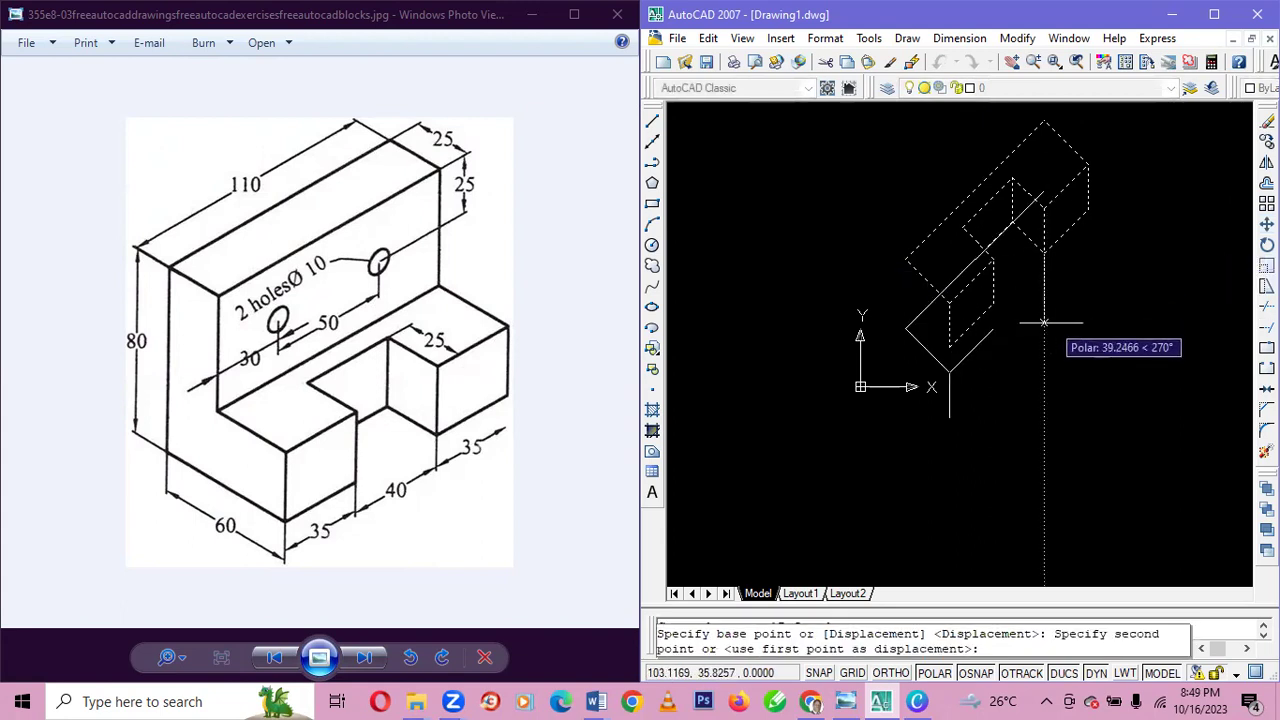
pyautogui.click(1087, 362)
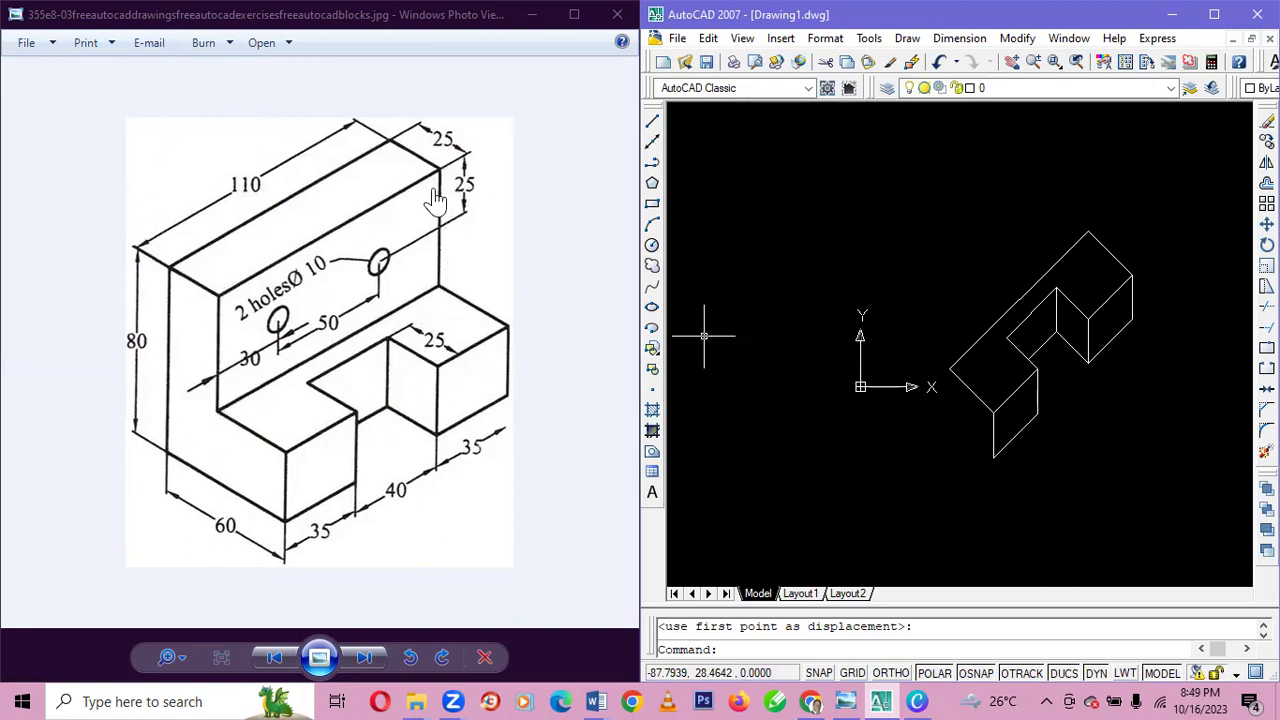
# - From the base's left corner, draw a 55 vertical edge, a 110 edge at 45°, and a vertical drop
pyautogui.click(652, 122)
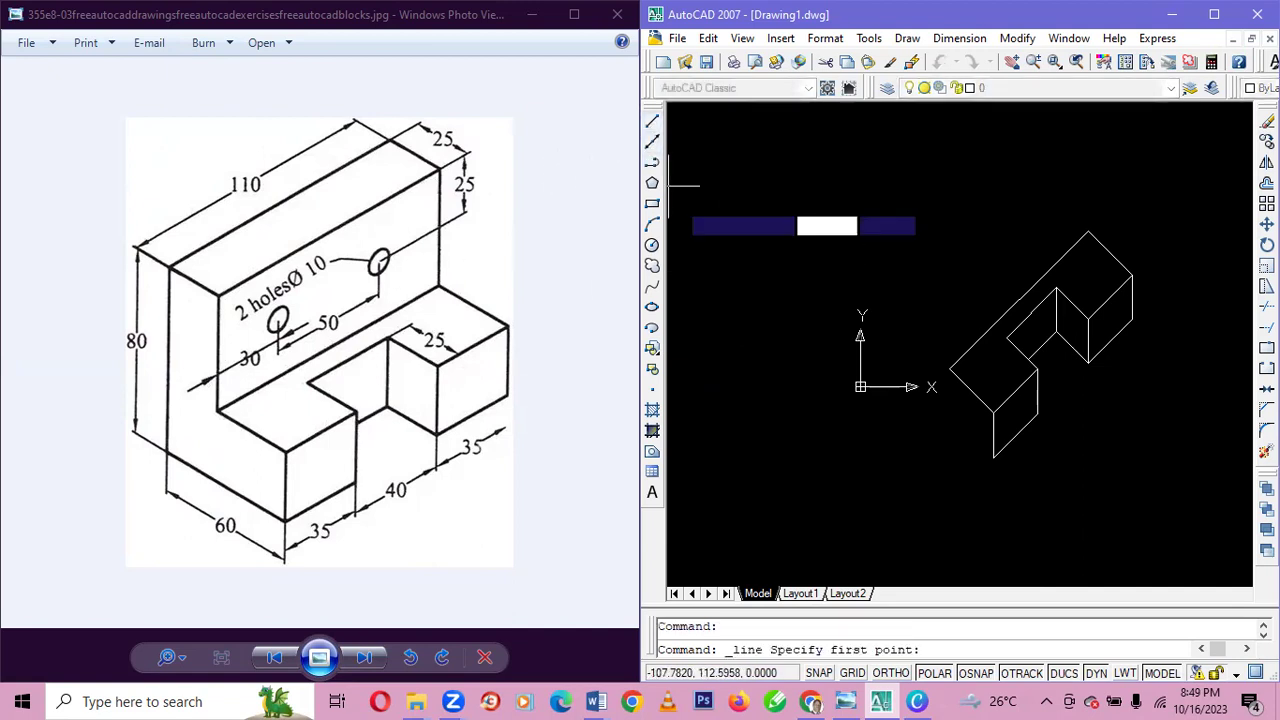
pyautogui.click(949, 369)
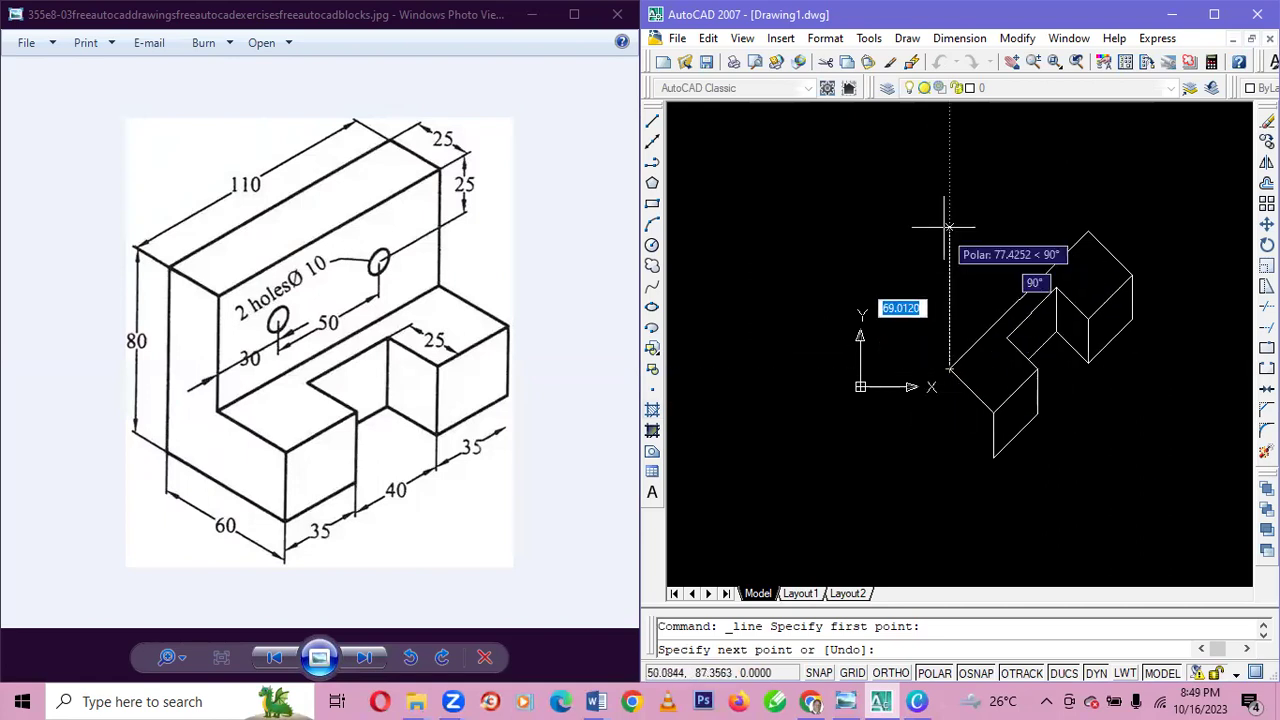
pyautogui.write('55')
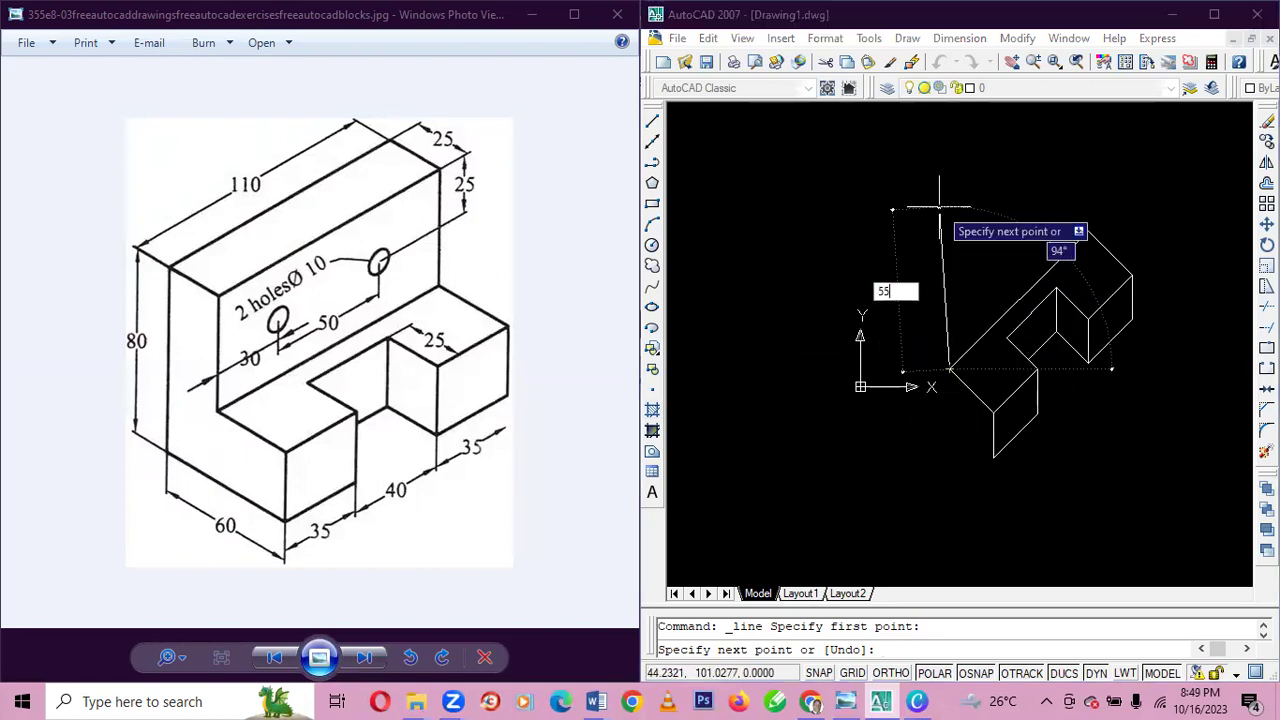
pyautogui.press('Tab')
pyautogui.write('8')
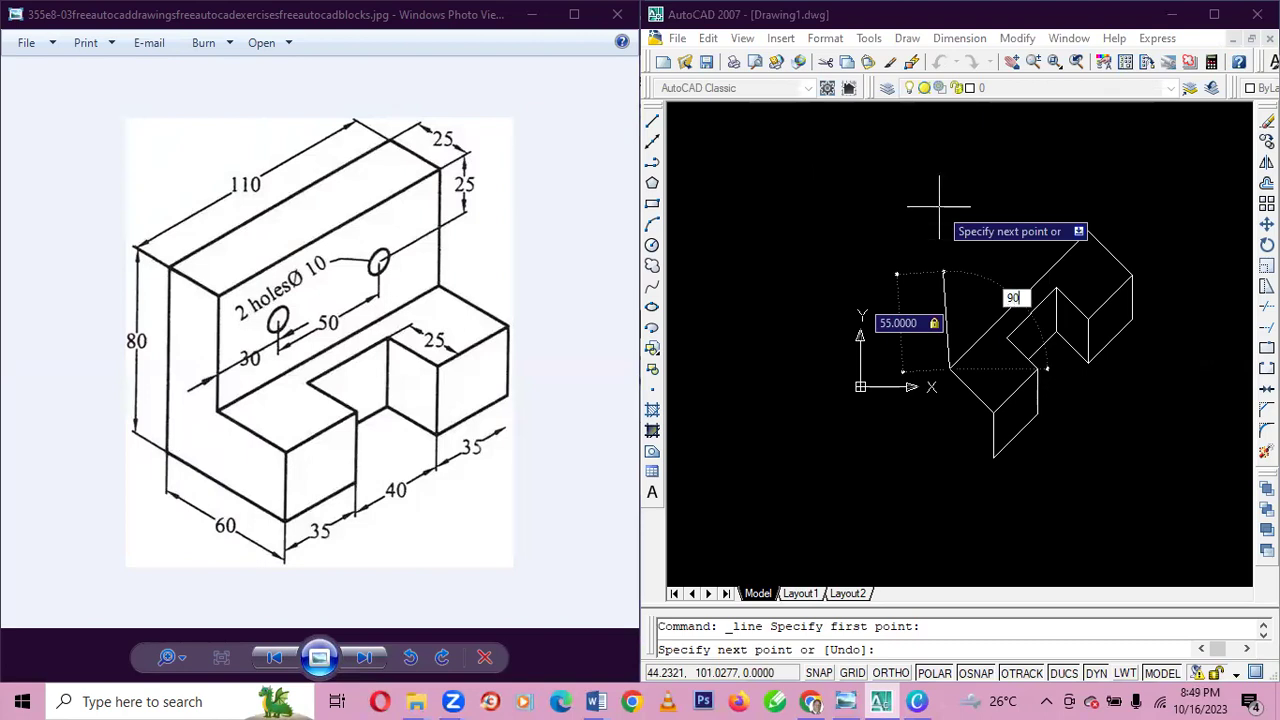
pyautogui.press('Return')
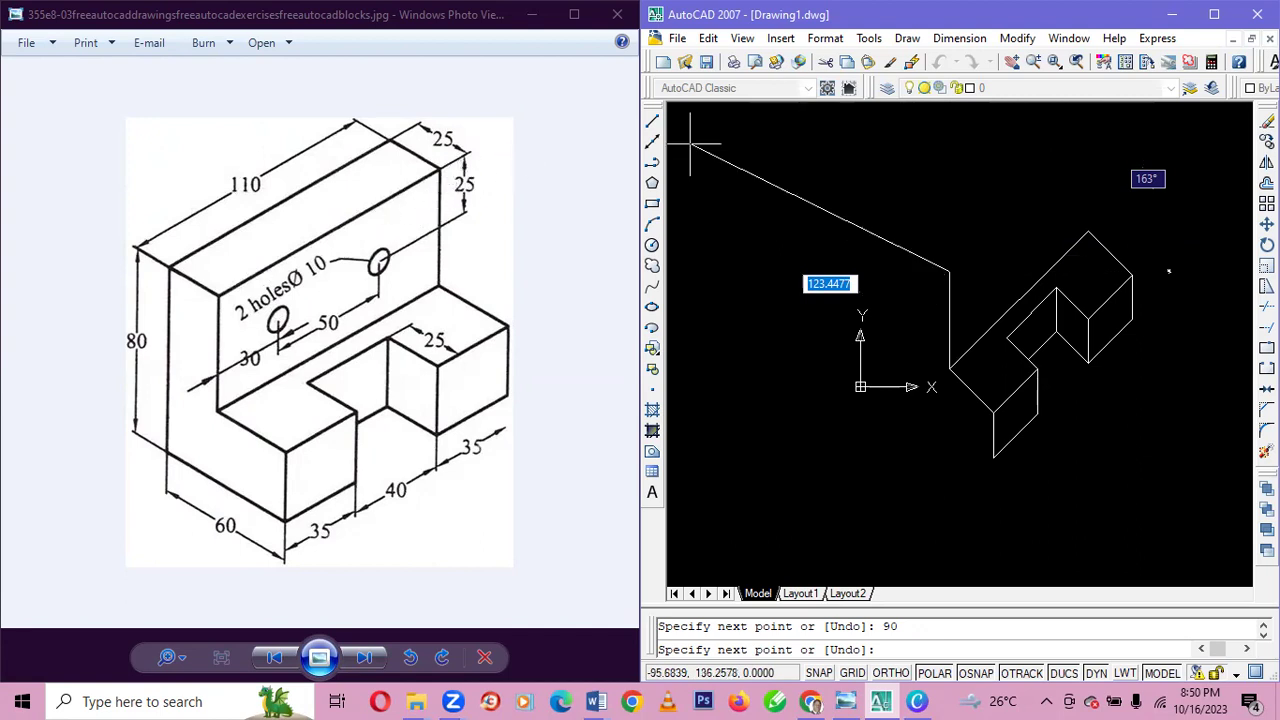
pyautogui.write('110.0000')
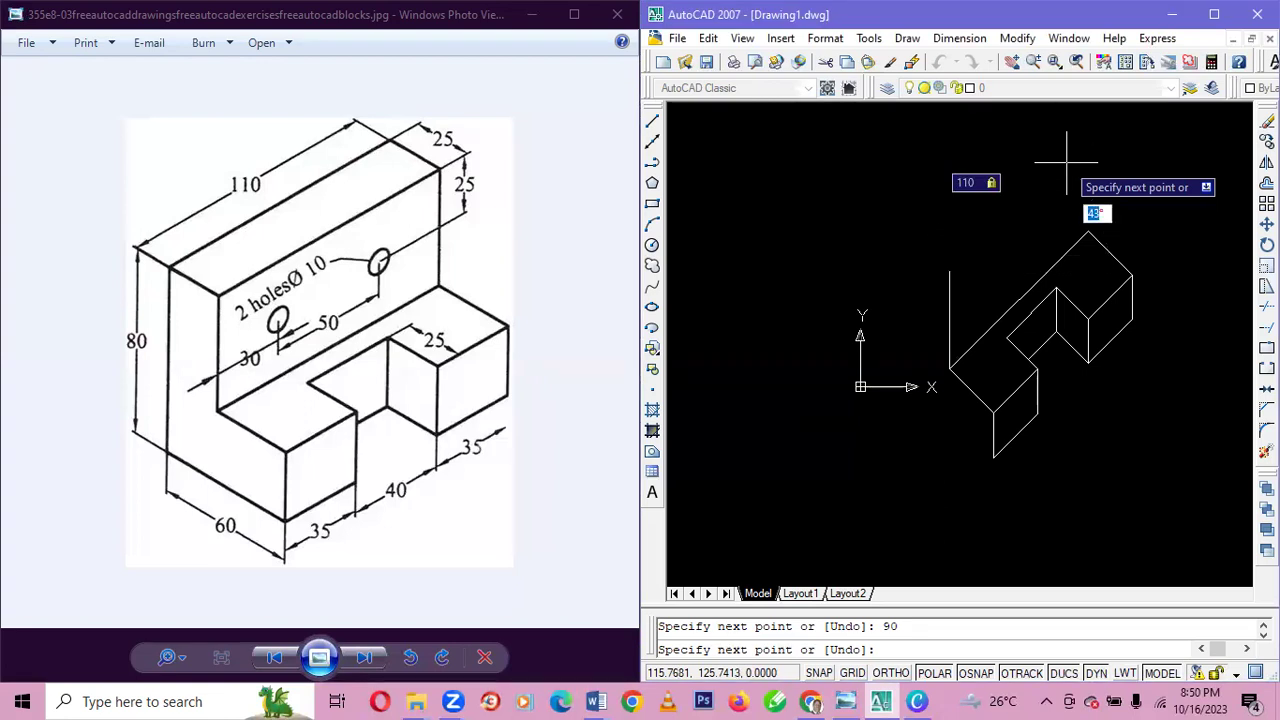
pyautogui.press('Tab')
pyautogui.write('45')
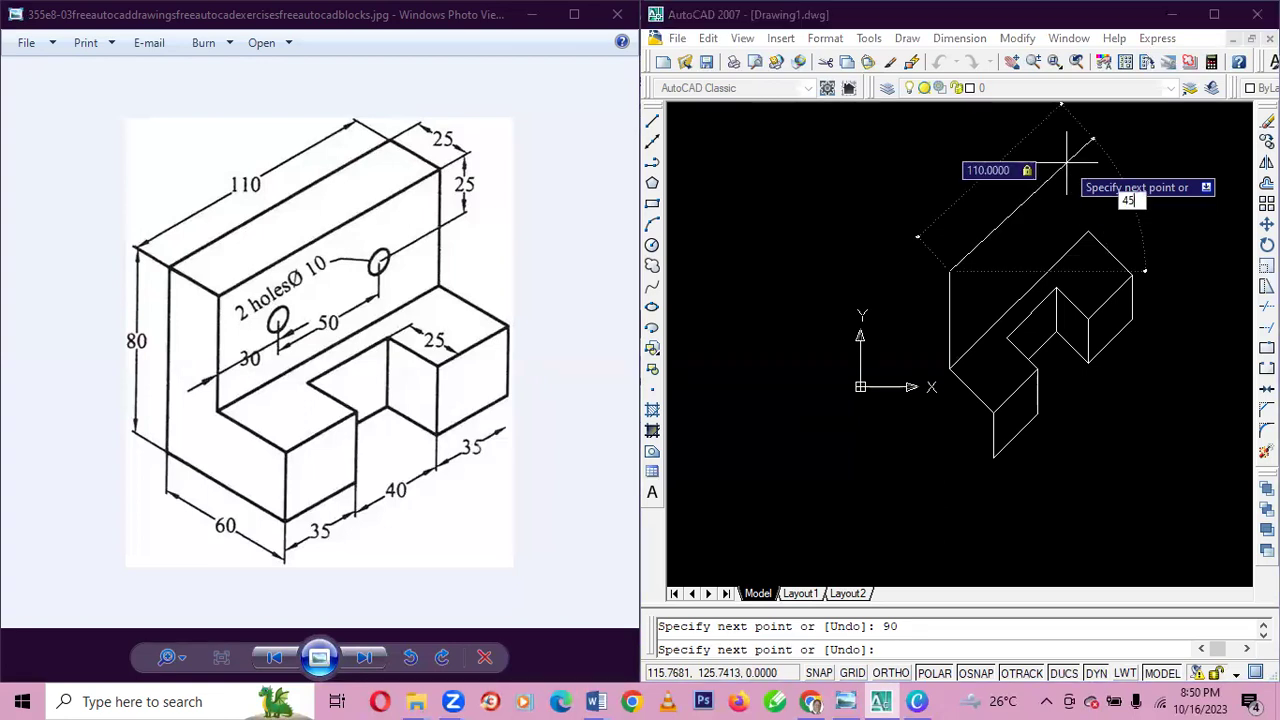
pyautogui.press('Return')
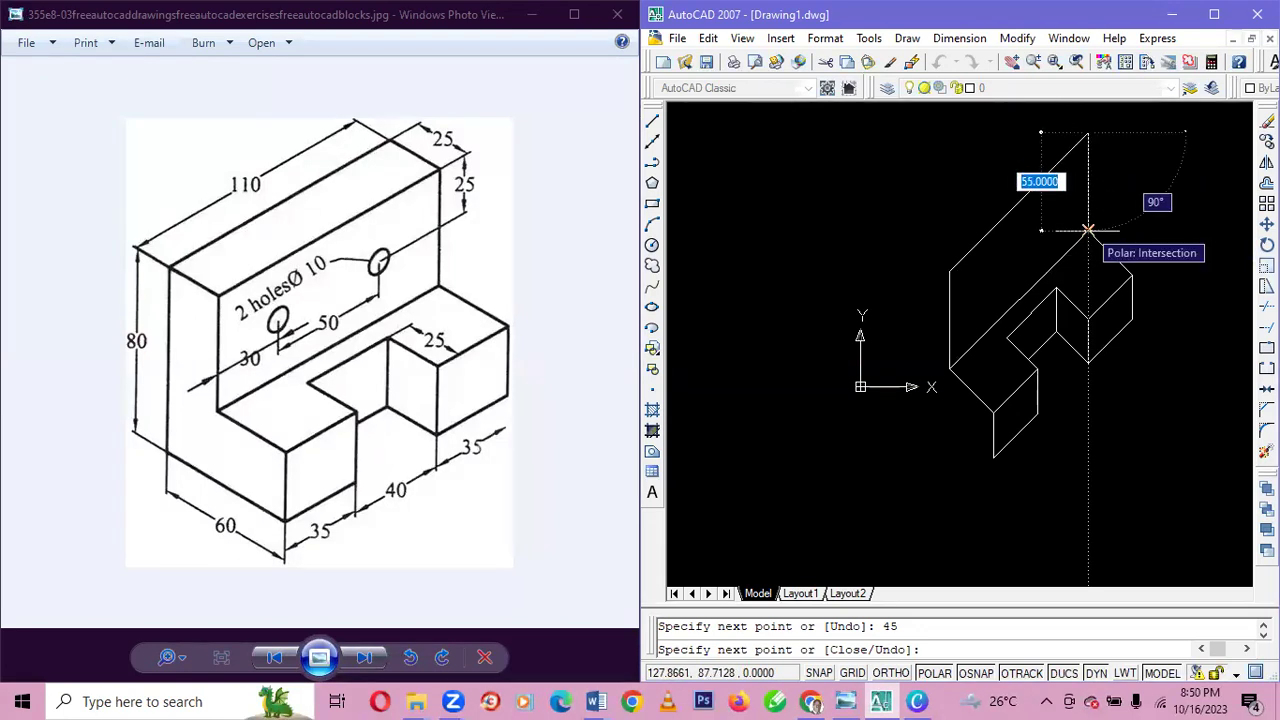
pyautogui.click(1088, 230)
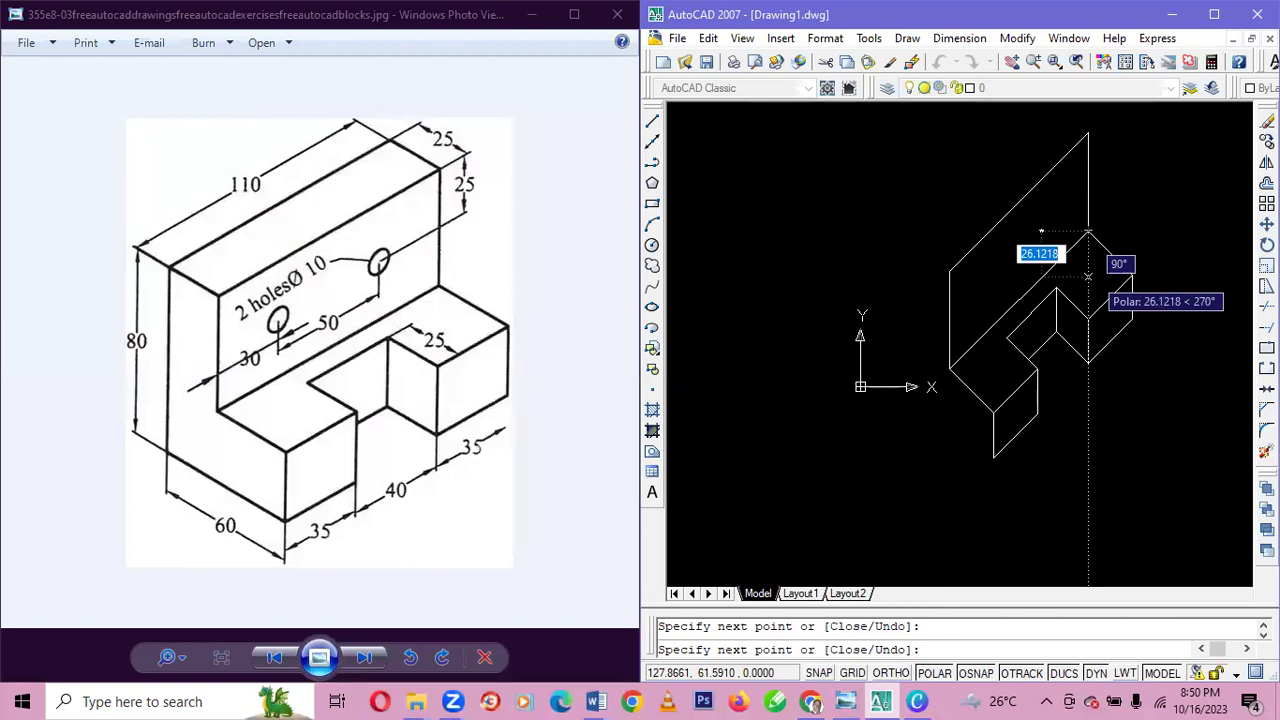
pyautogui.press('Escape')
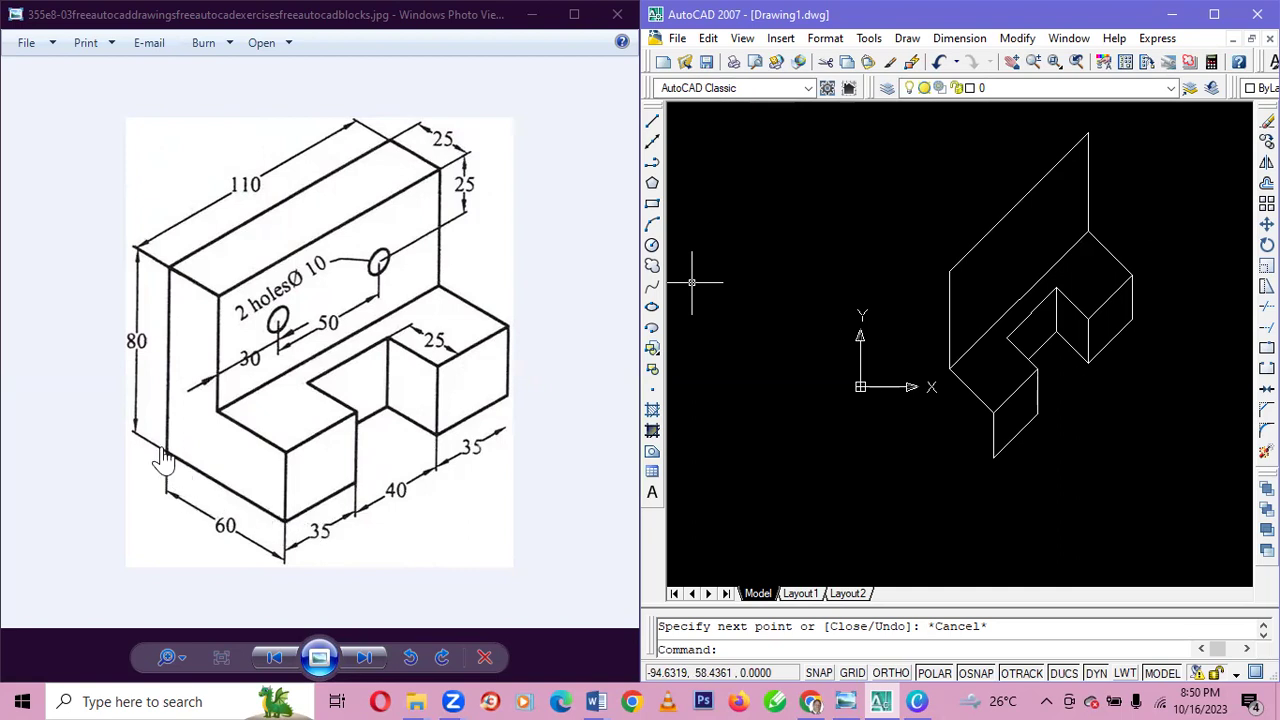
# - From the base's bottom vertex, draw edges of 60 at 135°, 80 vertical, and 110 at 135°
pyautogui.click(652, 121)
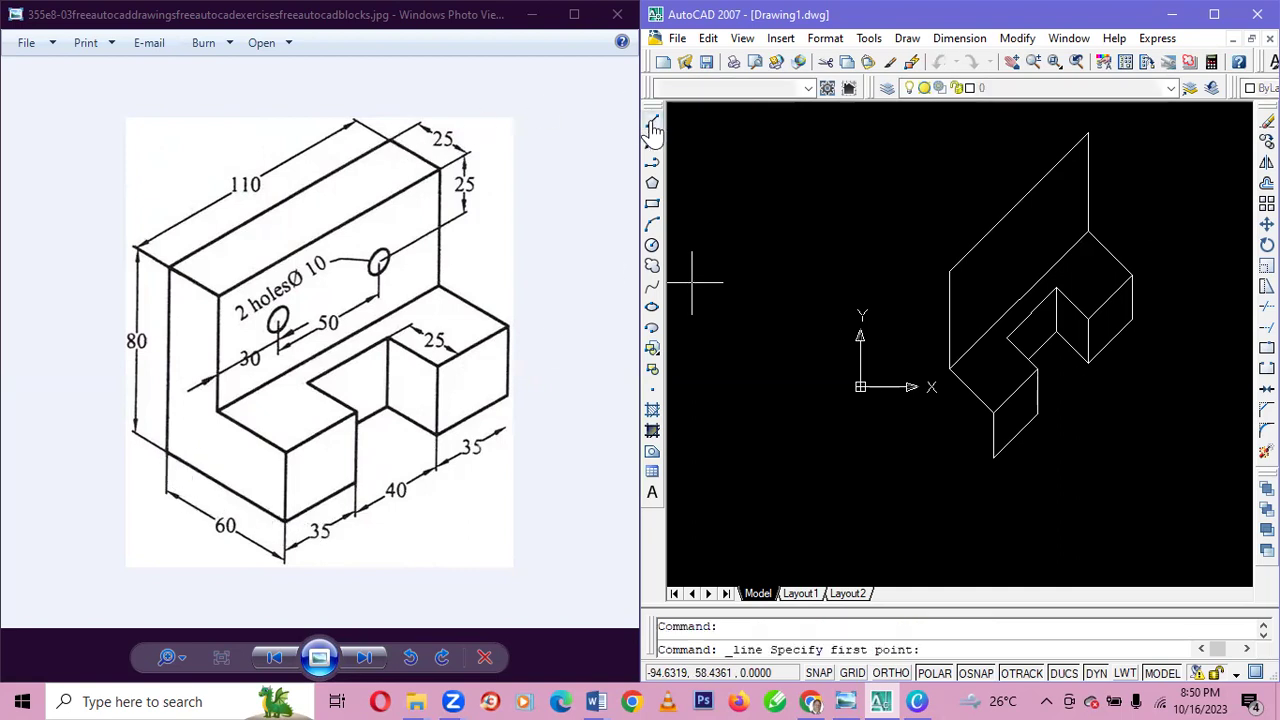
pyautogui.click(993, 455)
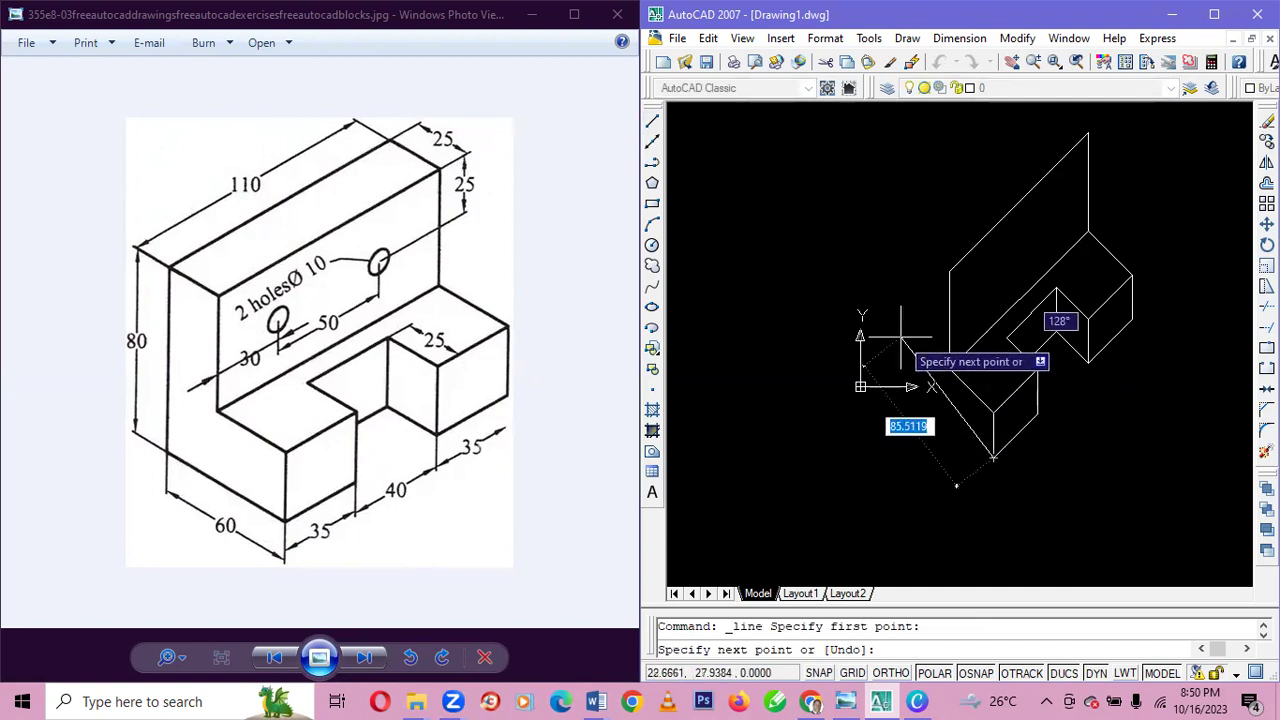
pyautogui.write('60')
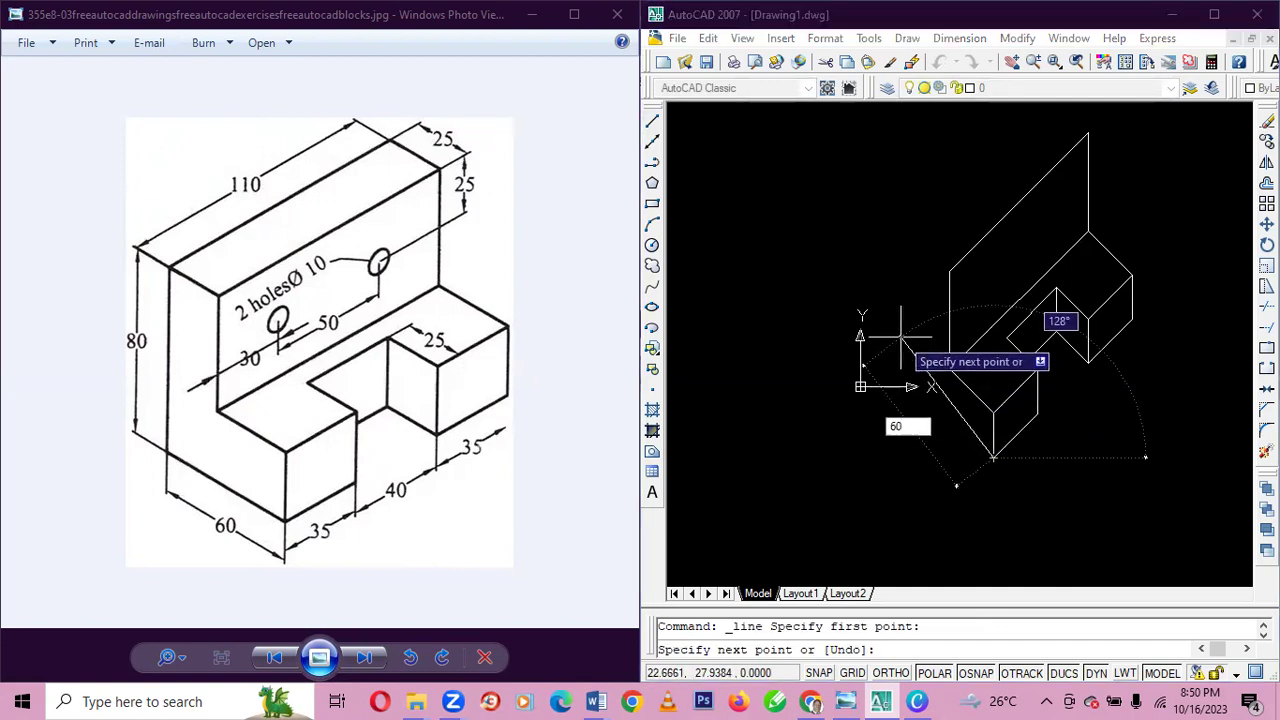
pyautogui.press('Tab')
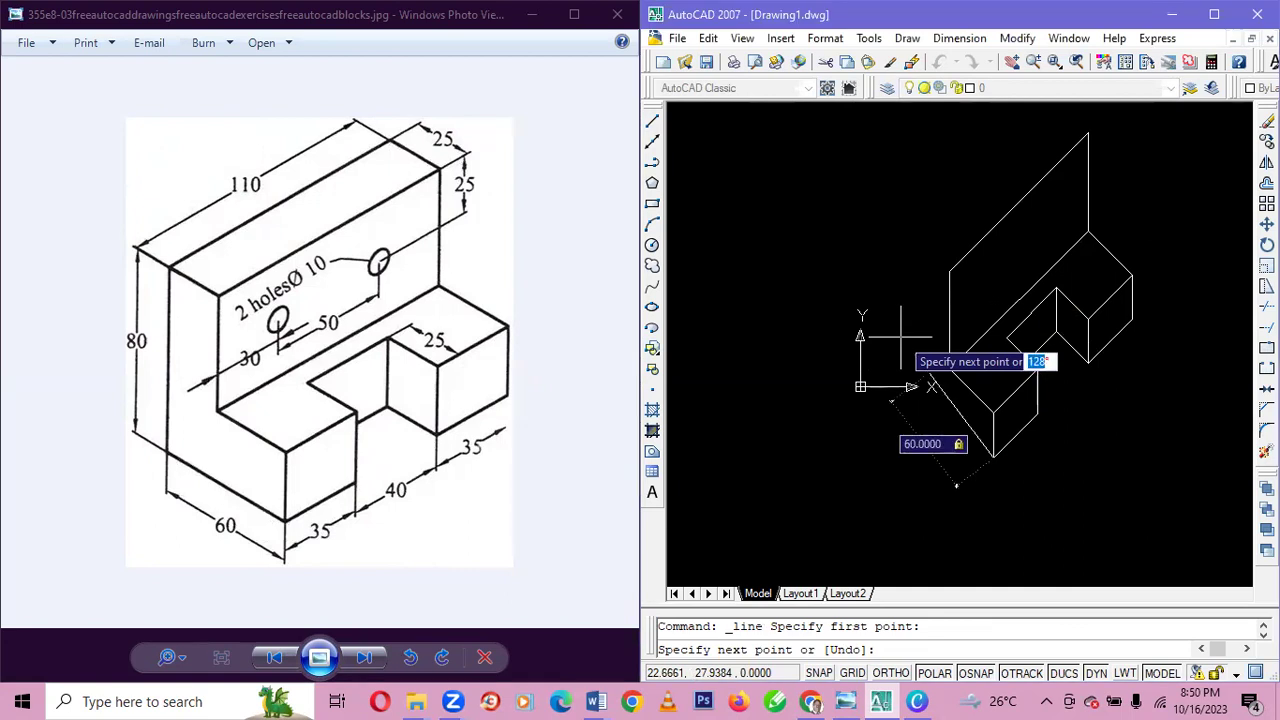
pyautogui.write('135')
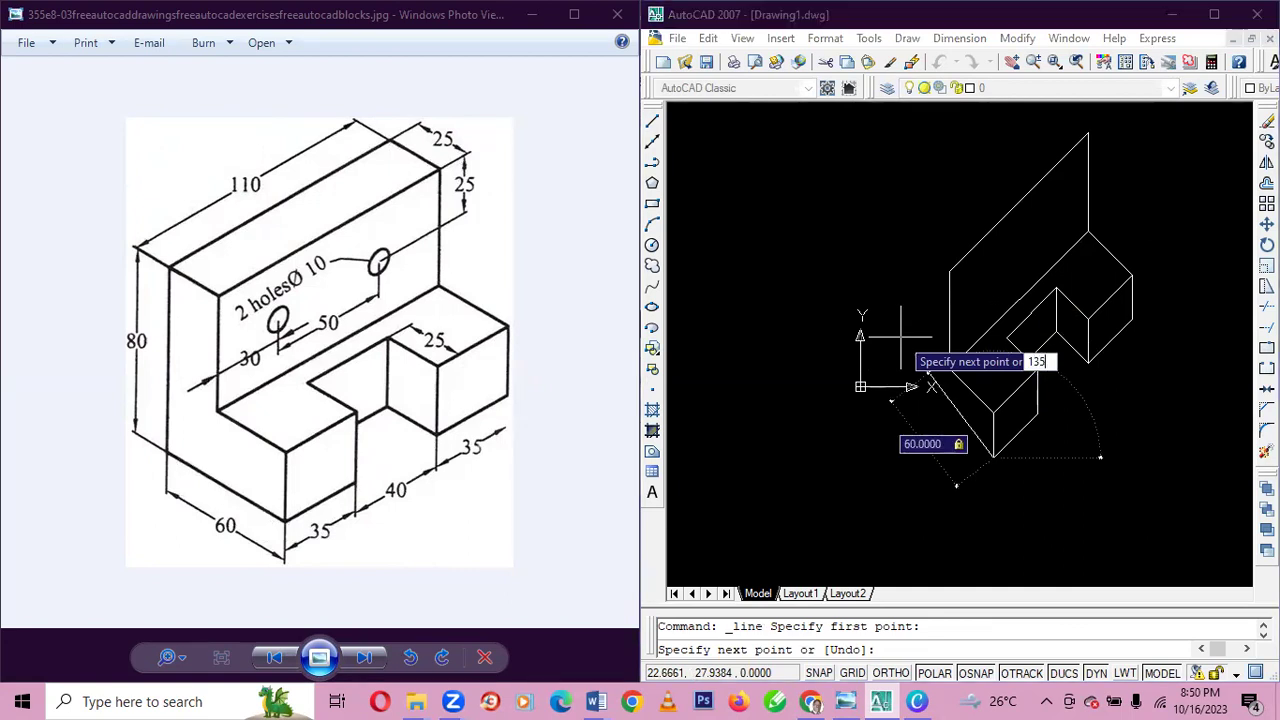
pyautogui.press('Return')
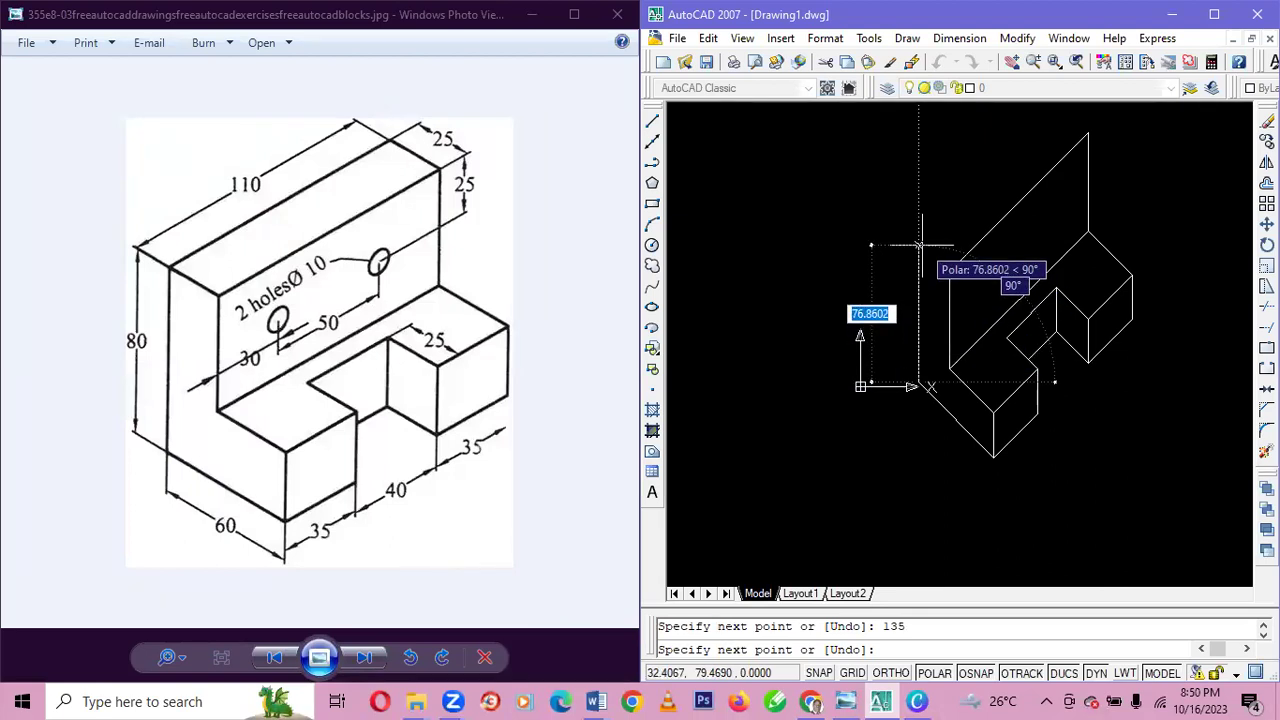
pyautogui.write('80')
pyautogui.press('Tab')
pyautogui.write('9')
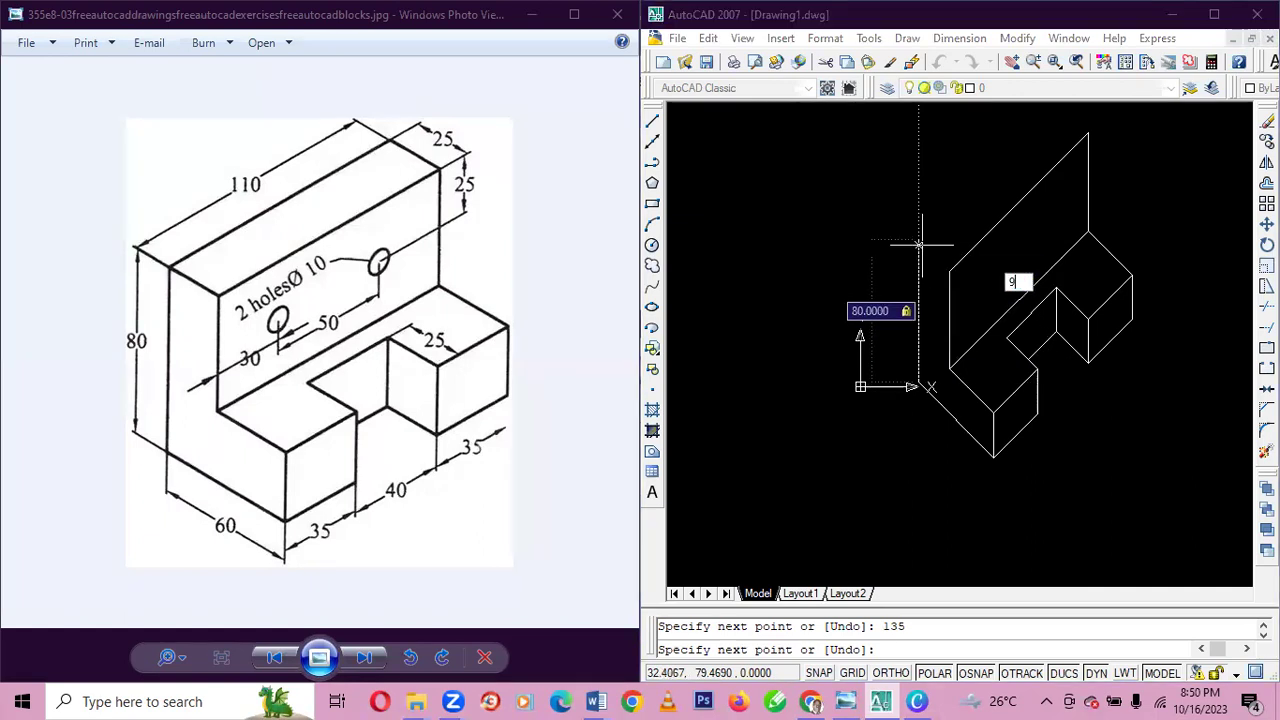
pyautogui.press('Return')
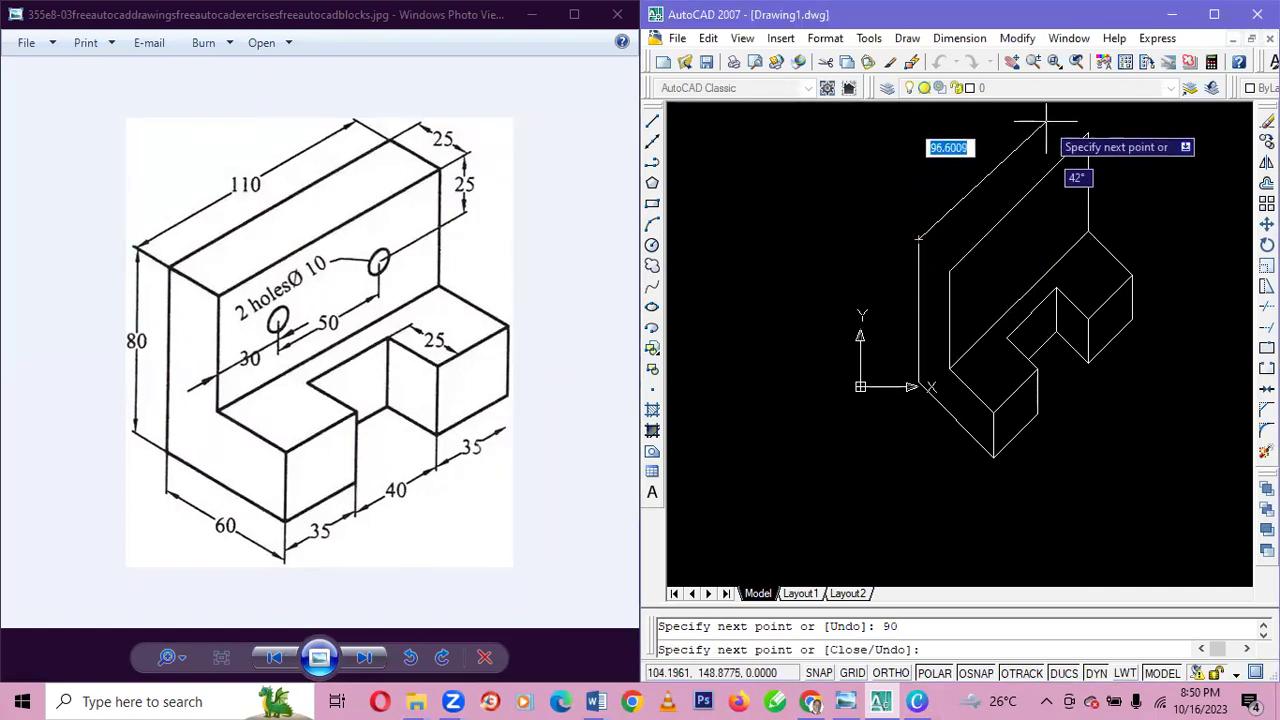
pyautogui.write('110')
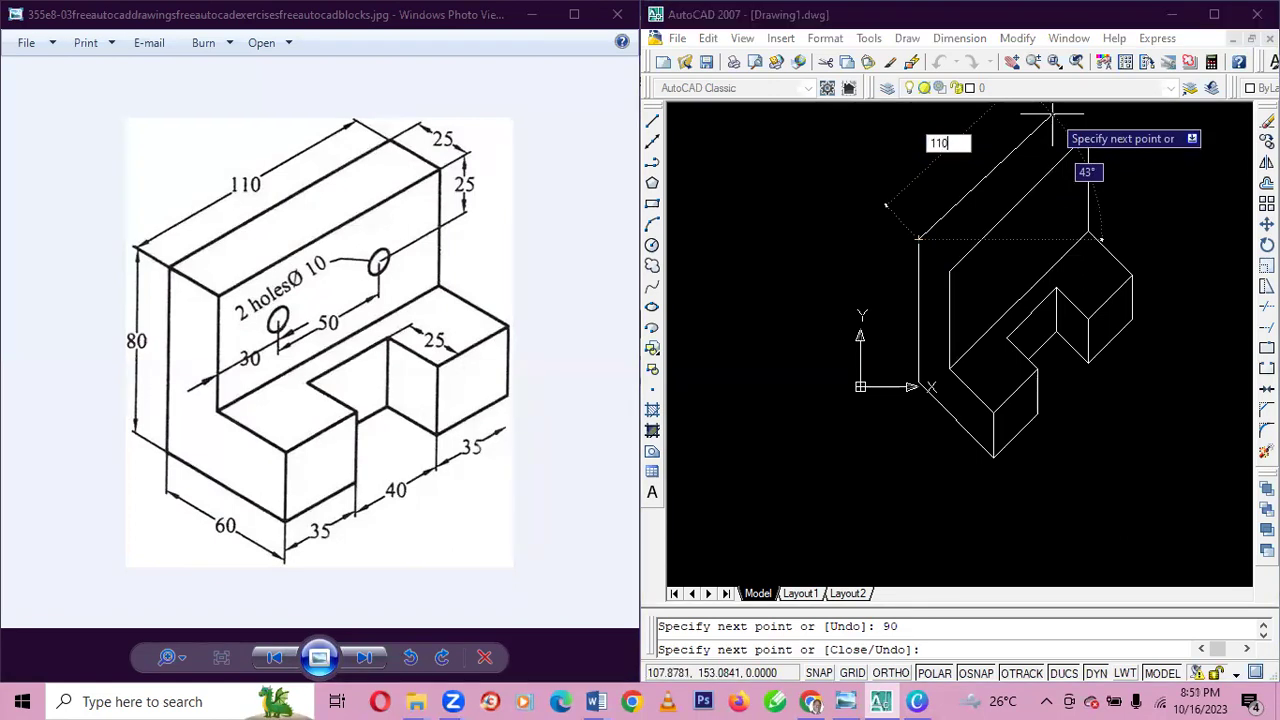
pyautogui.press('Tab')
pyautogui.write('13')
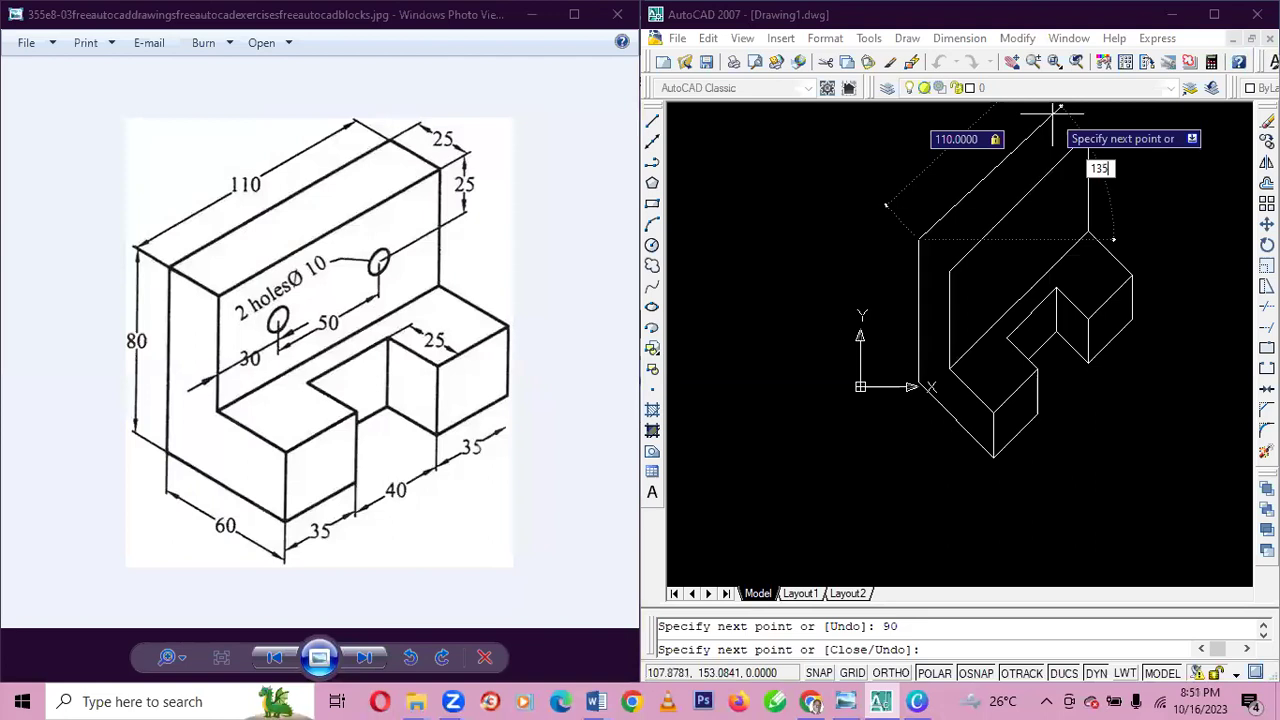
pyautogui.press('Return')
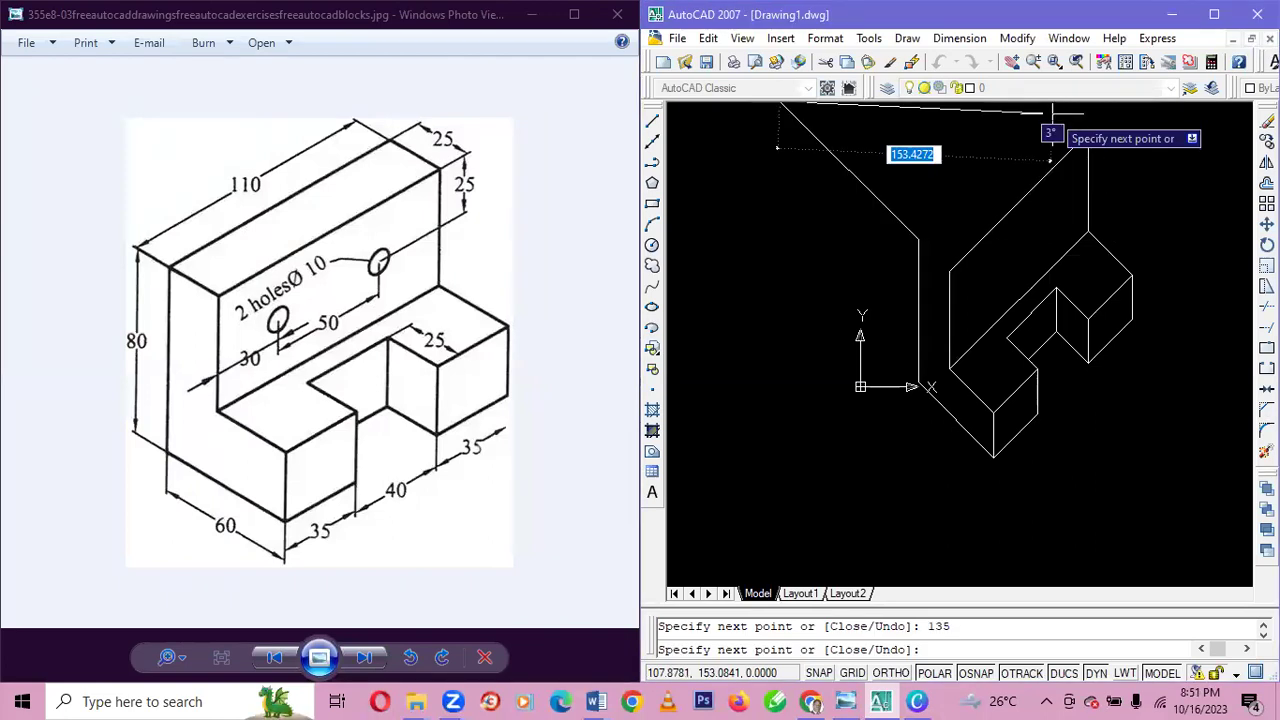
# - Undo the last edge and draw a 180-unit line at 45° instead
pyautogui.hotkey('ctrl', 'z')
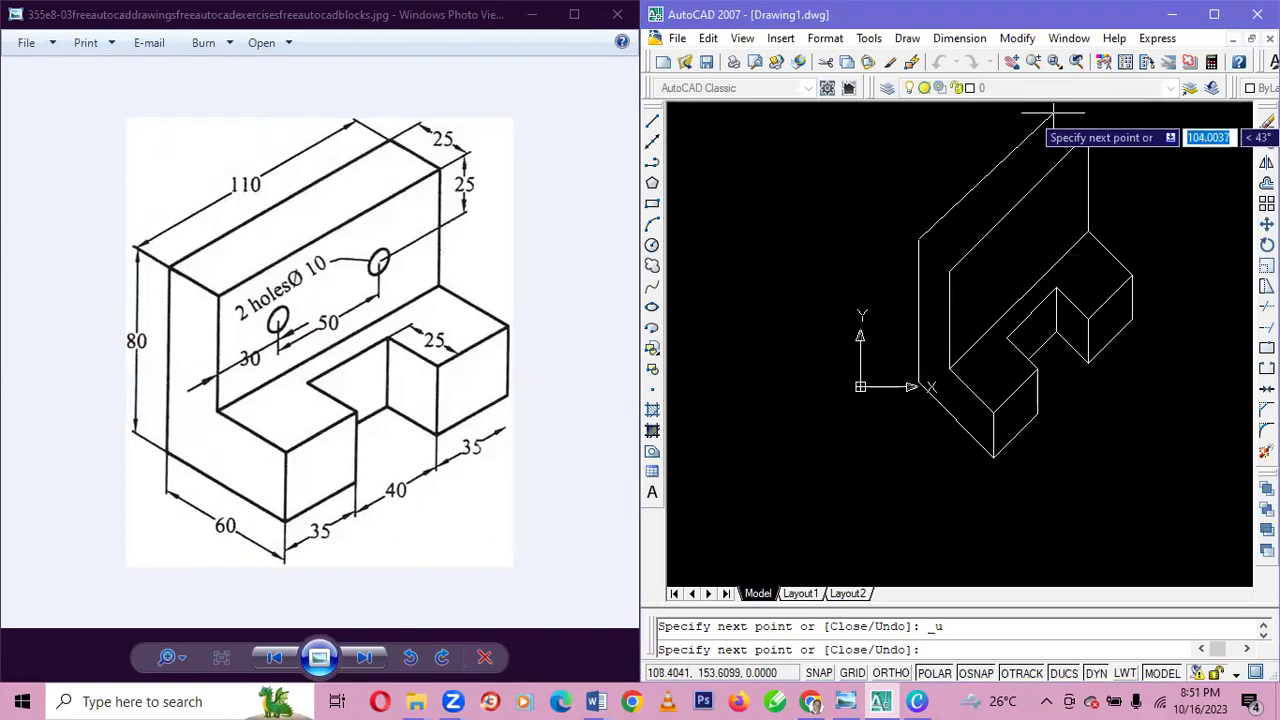
pyautogui.write('1')
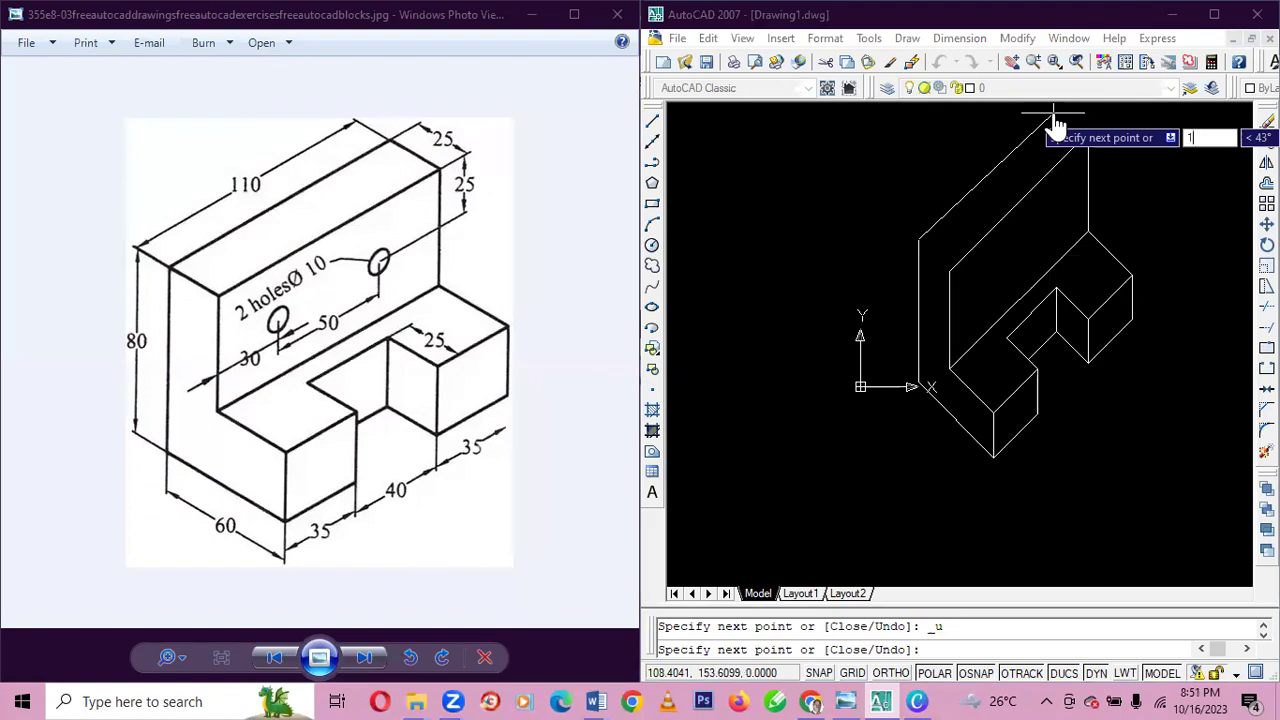
pyautogui.write('80')
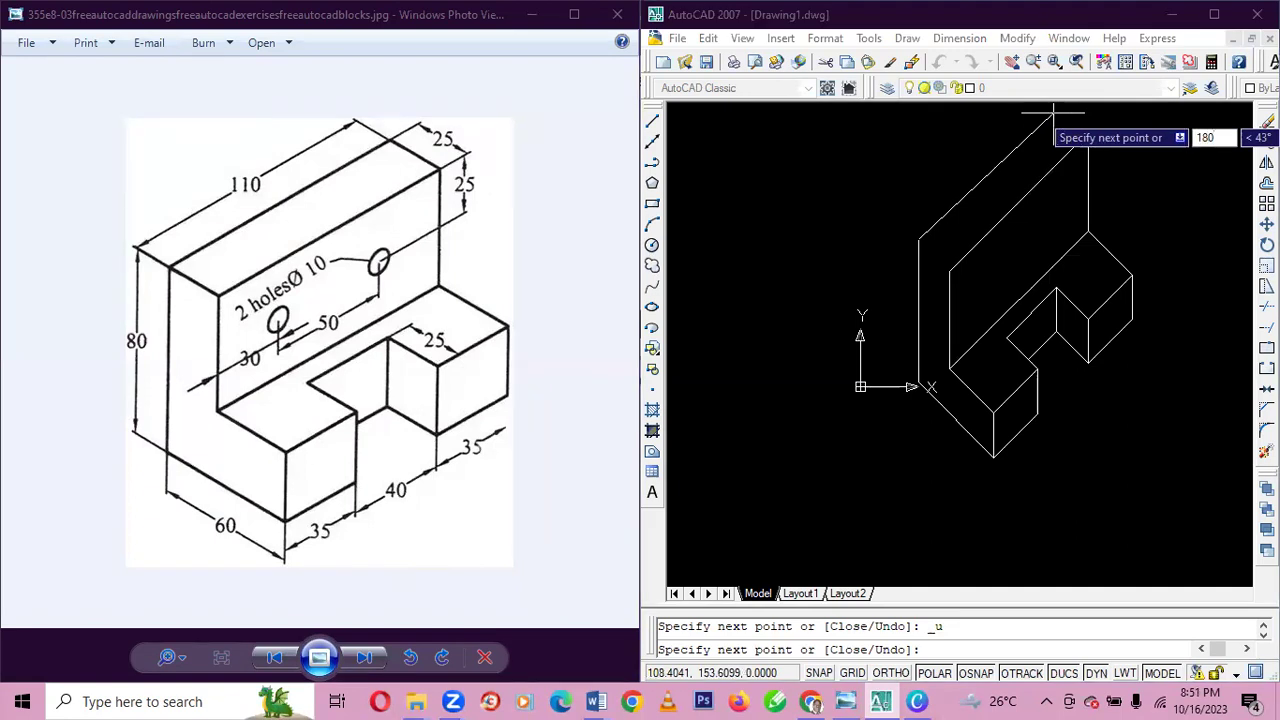
pyautogui.press('Tab')
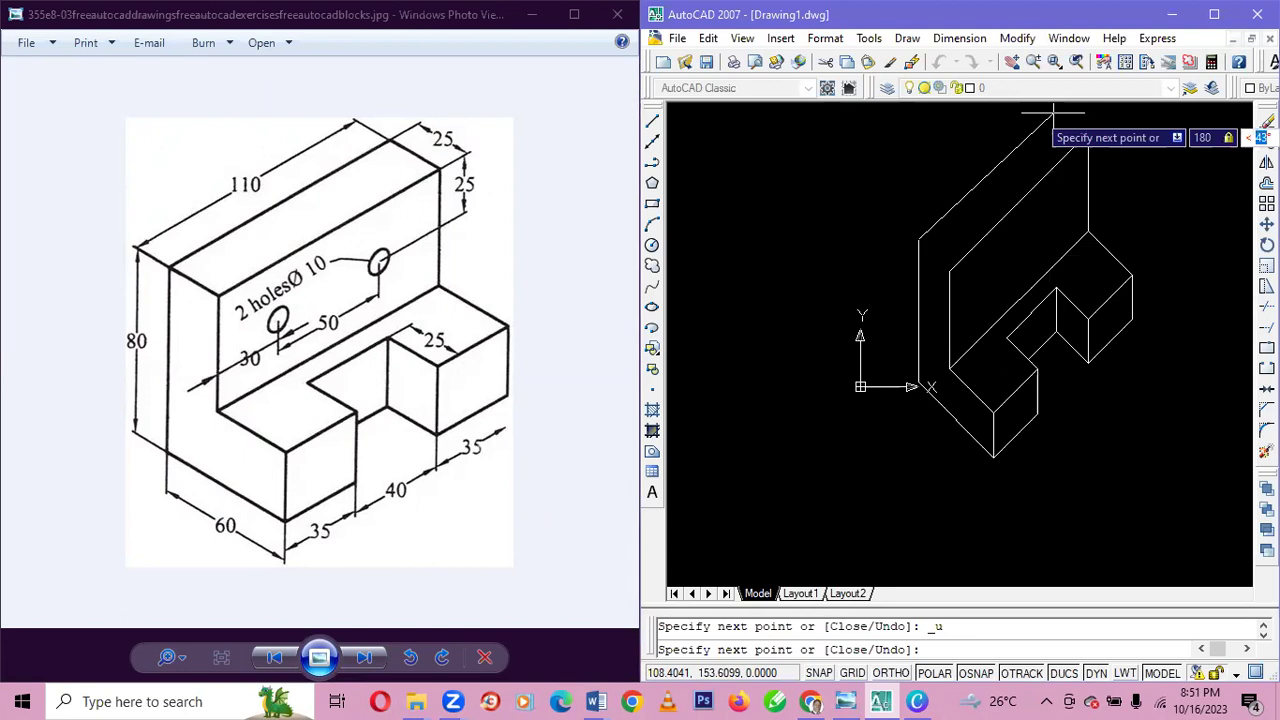
pyautogui.write('45')
pyautogui.press('Return')
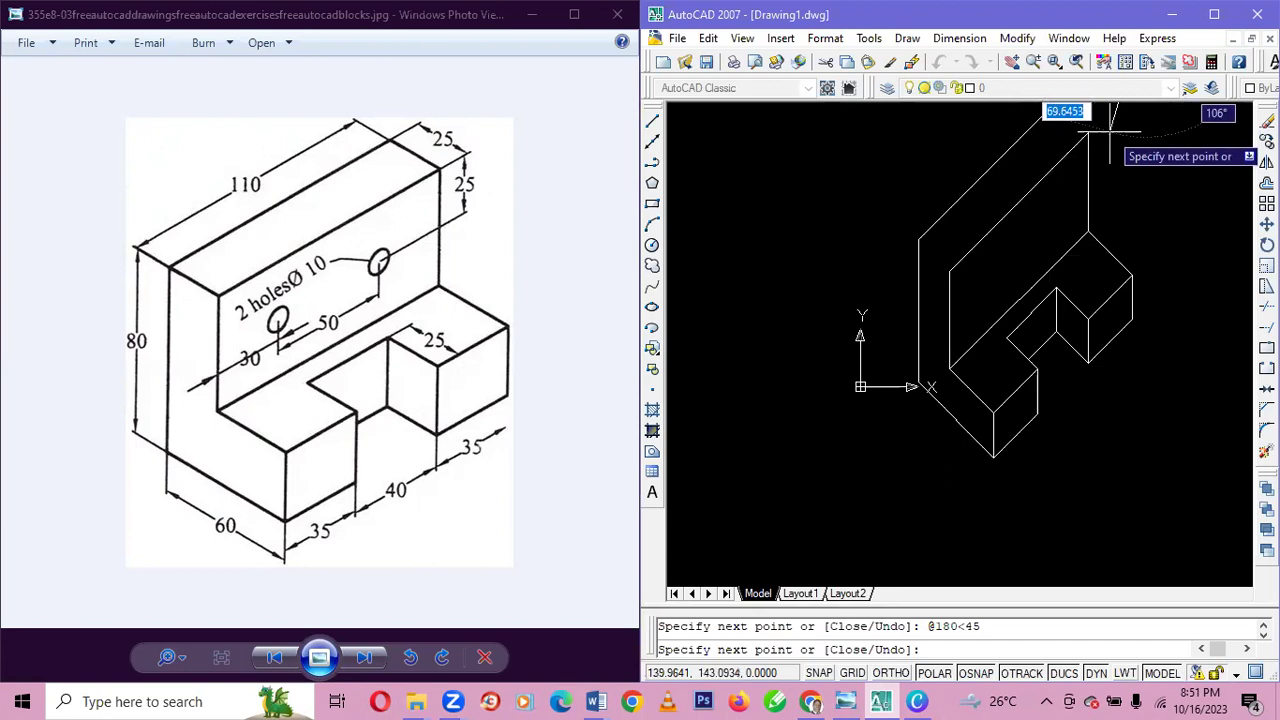
# - Erase the overlong diagonal line
pyautogui.press('Escape')
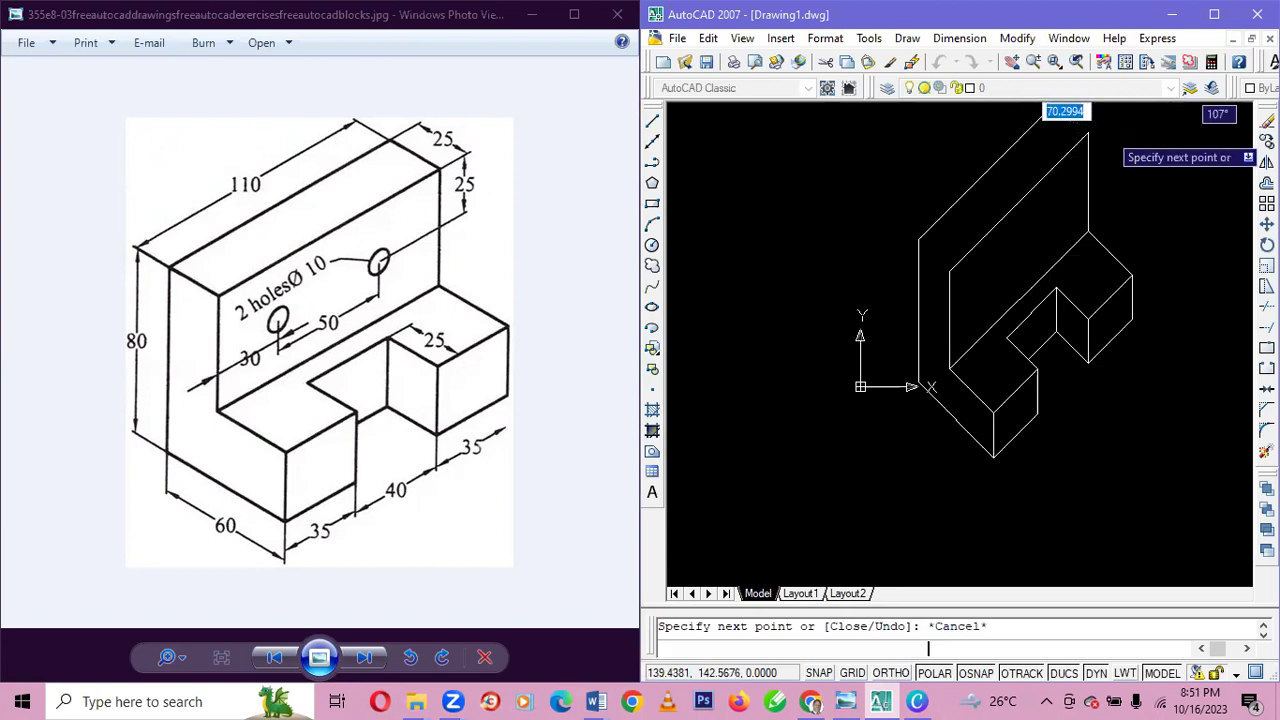
pyautogui.scroll(2, 1100, 150)
pyautogui.scroll(1, 1100, 150)
pyautogui.scroll(-5, 1080, 193)
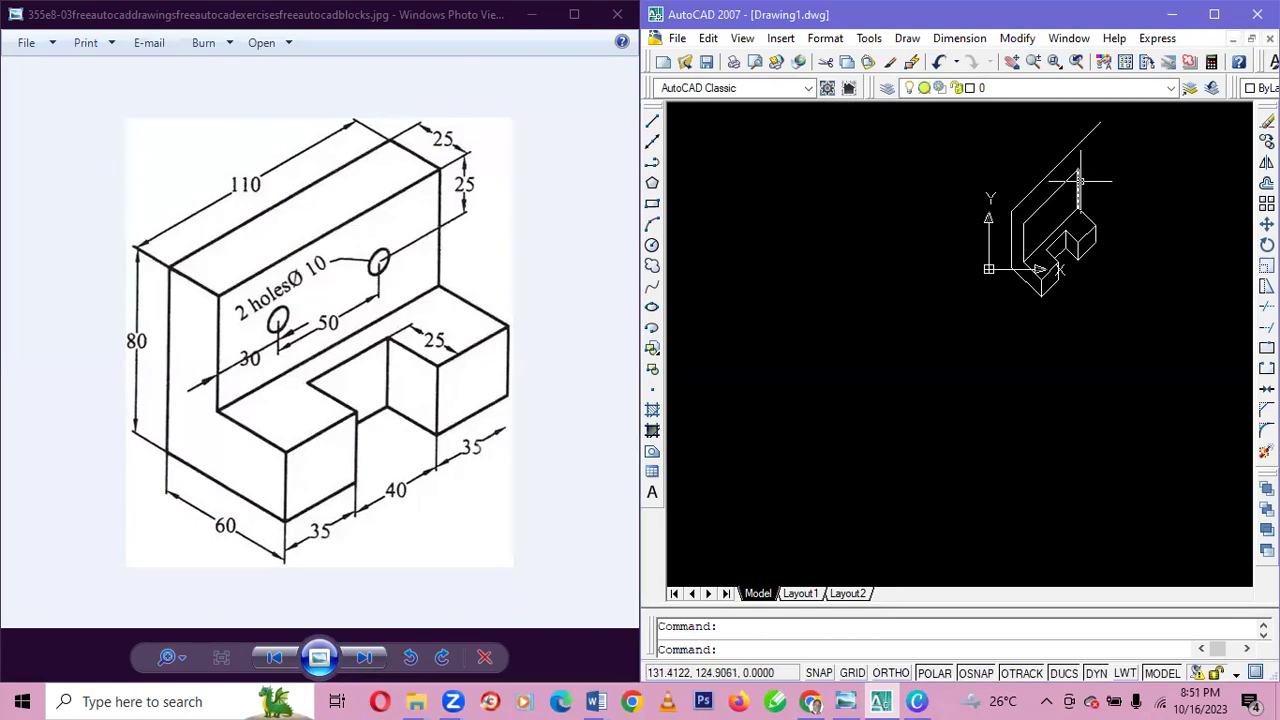
pyautogui.click(1050, 172)
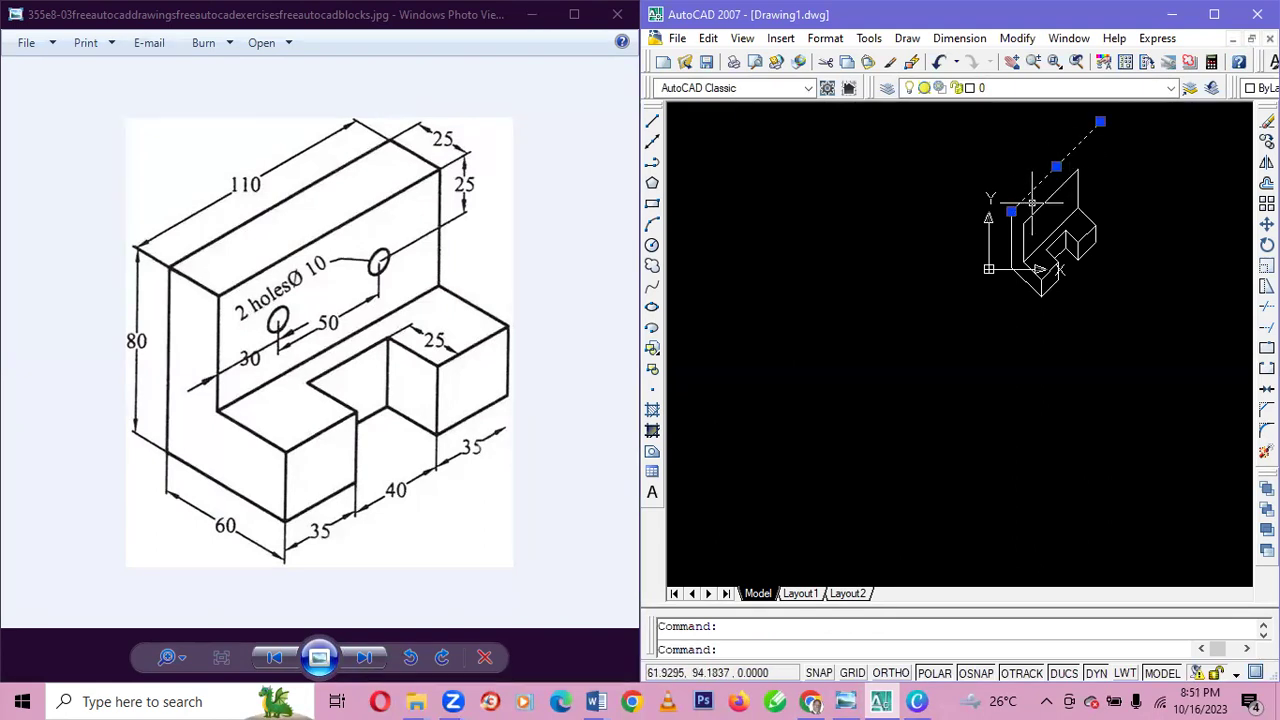
pyautogui.press('Delete')
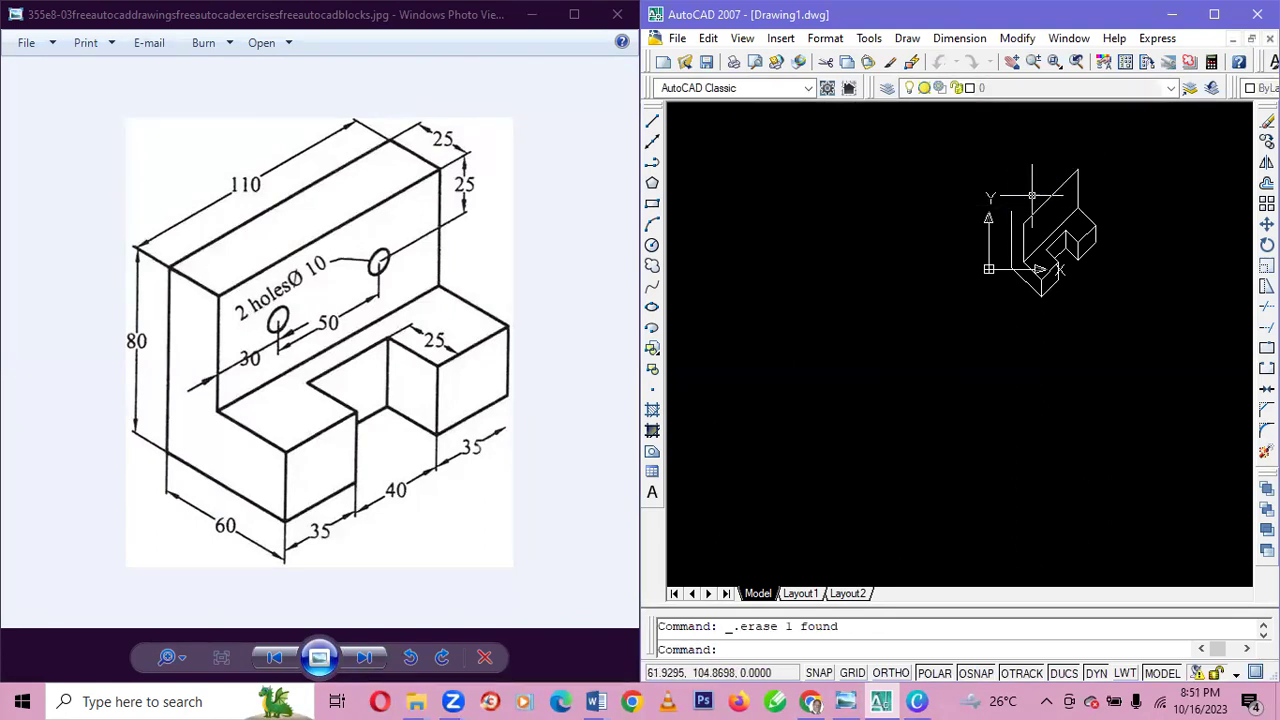
# - Draw the 110-unit top edge at 45° from the upright's top corner, then an edge to the snapped corner
pyautogui.click(652, 120)
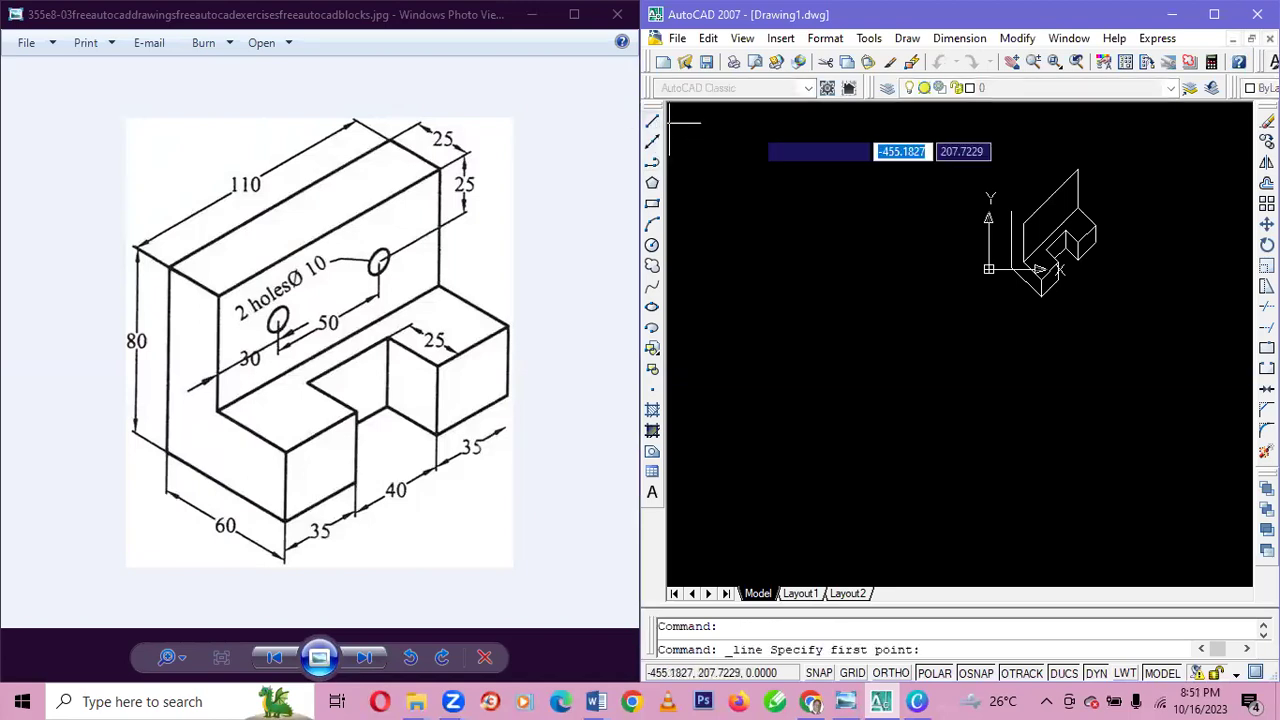
pyautogui.click(1011, 211)
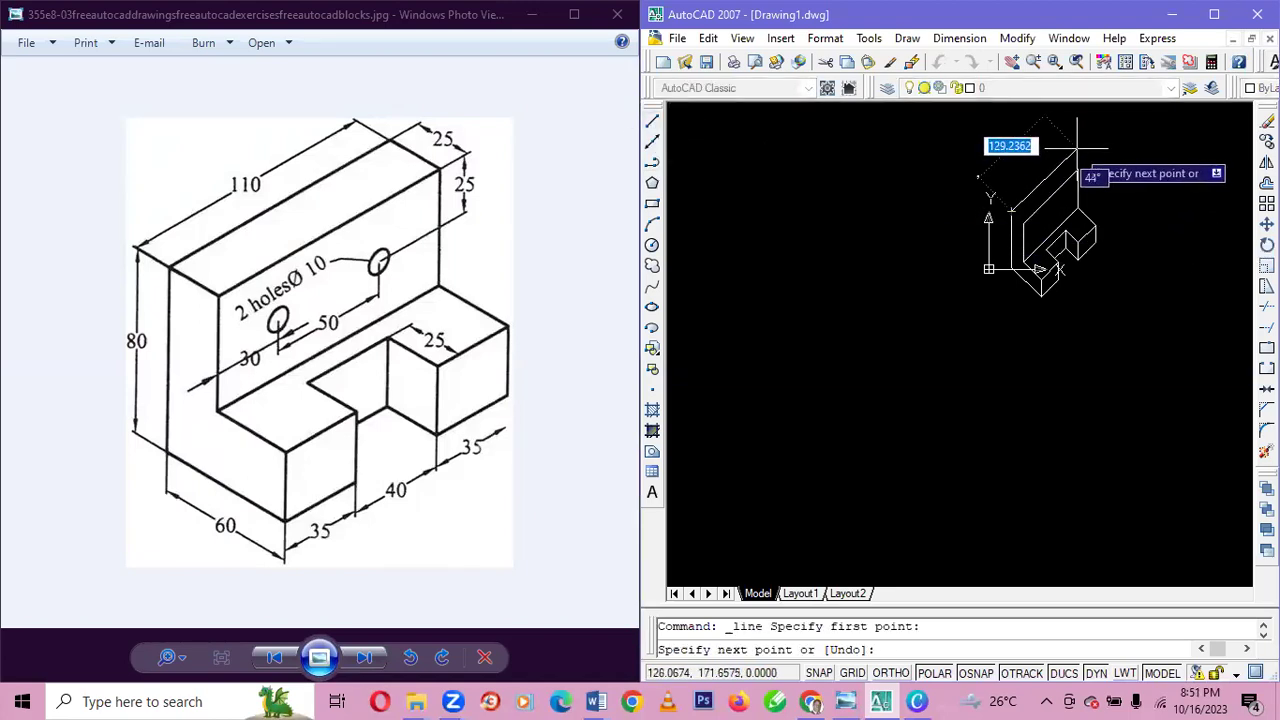
pyautogui.write('110')
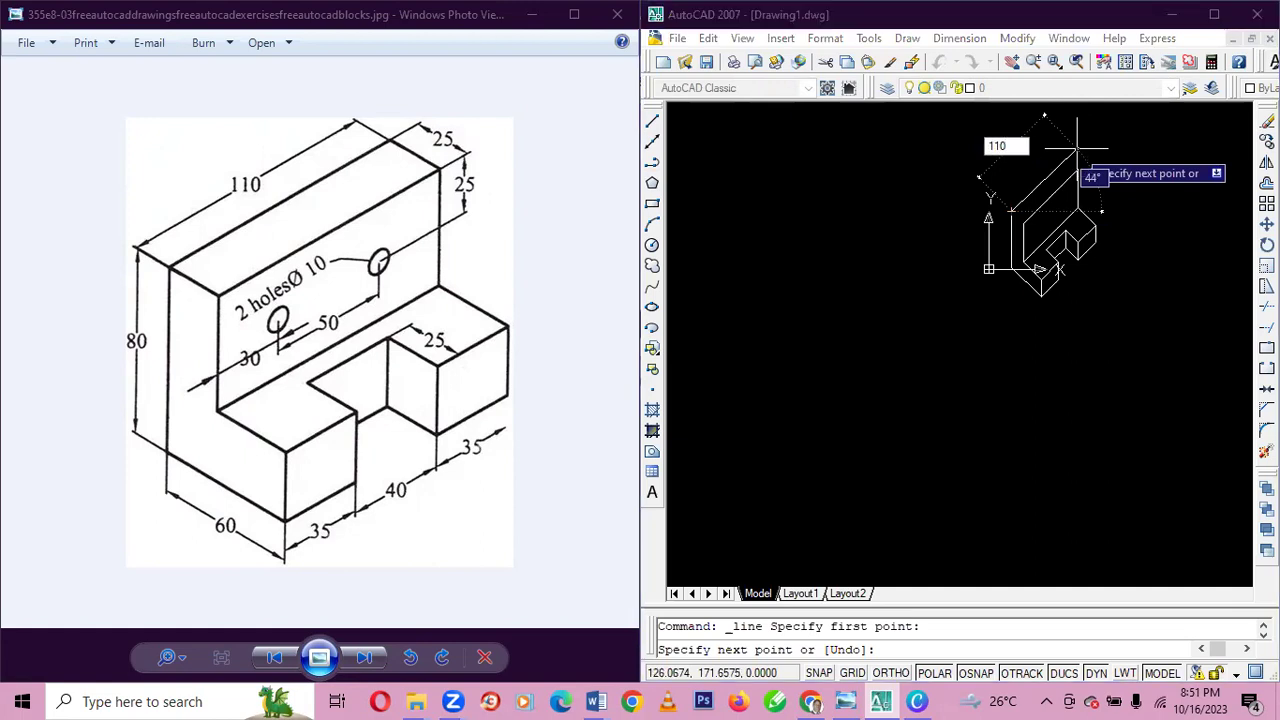
pyautogui.press('Tab')
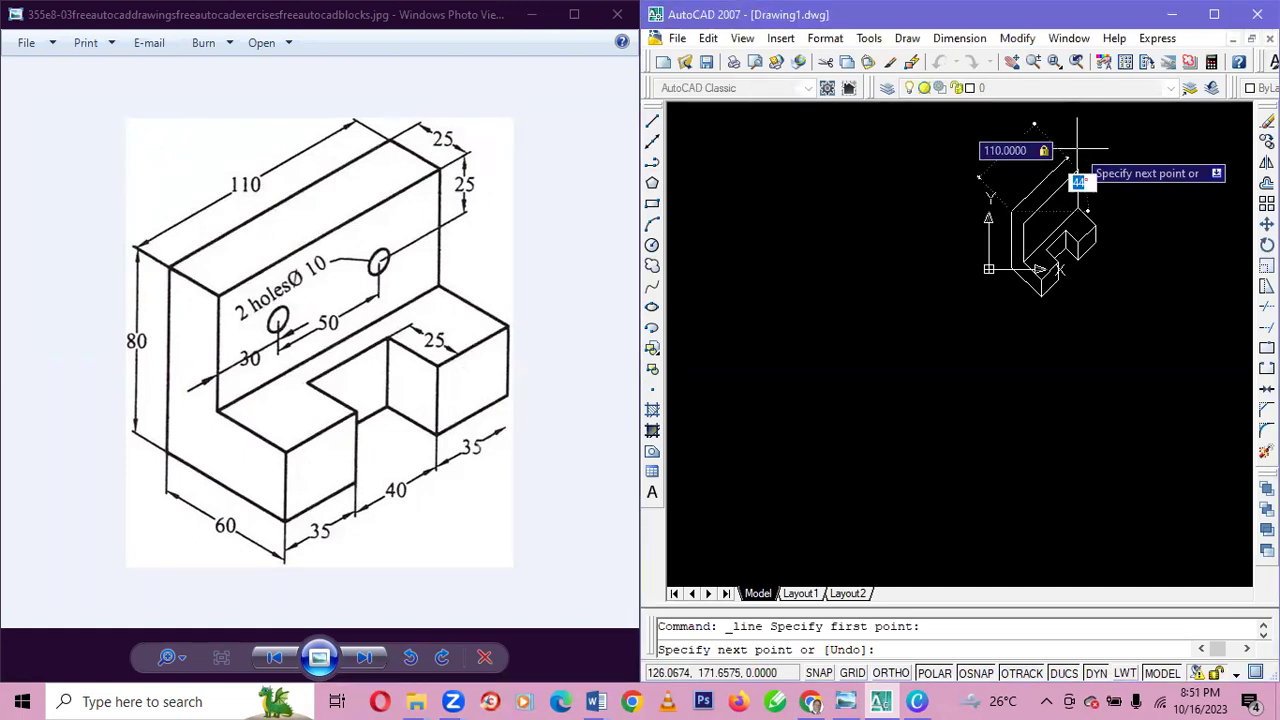
pyautogui.write('45')
pyautogui.press('Return')
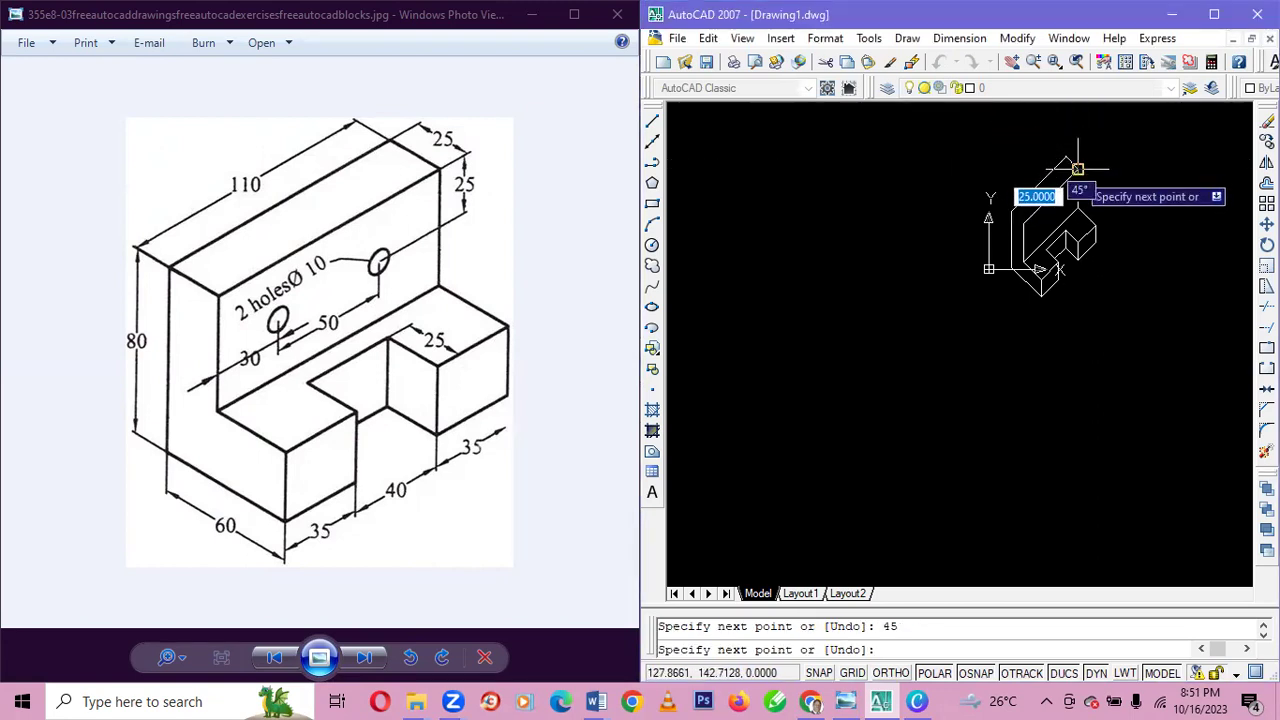
pyautogui.click(1077, 168)
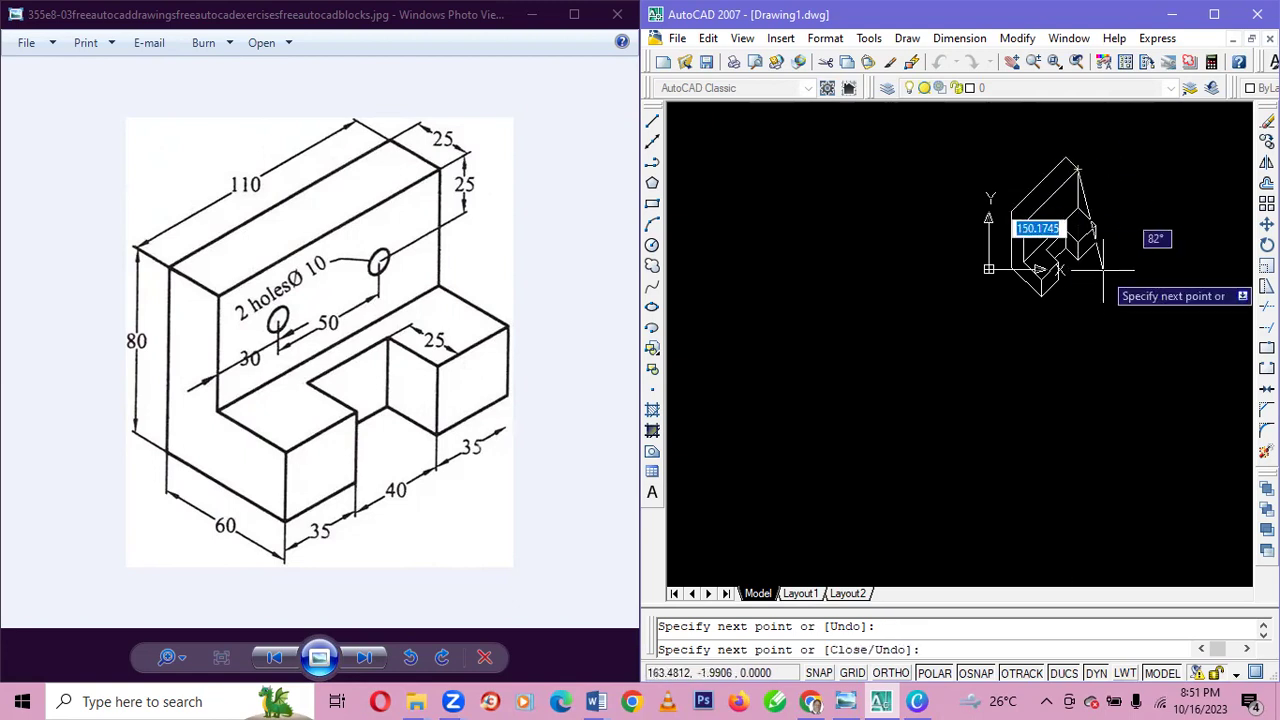
pyautogui.press('Escape')
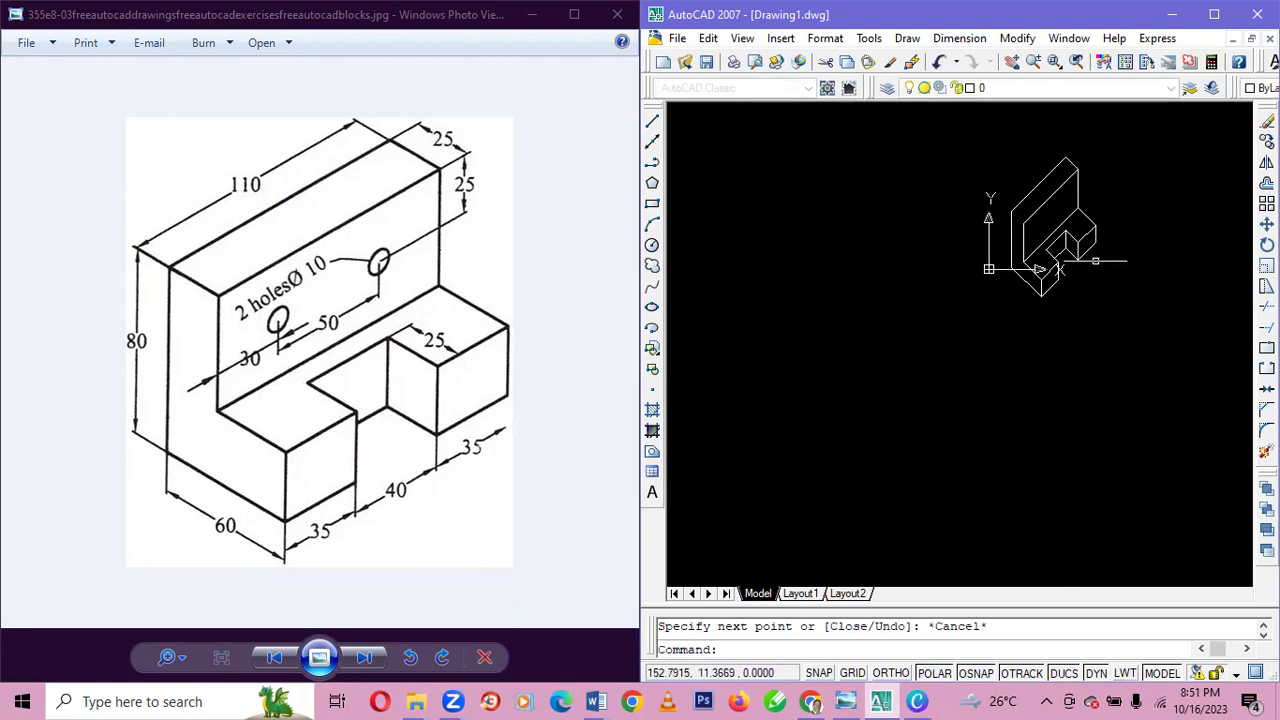
# - Start a 25-unit edge at 135° from the upright's top front corner
pyautogui.click(652, 127)
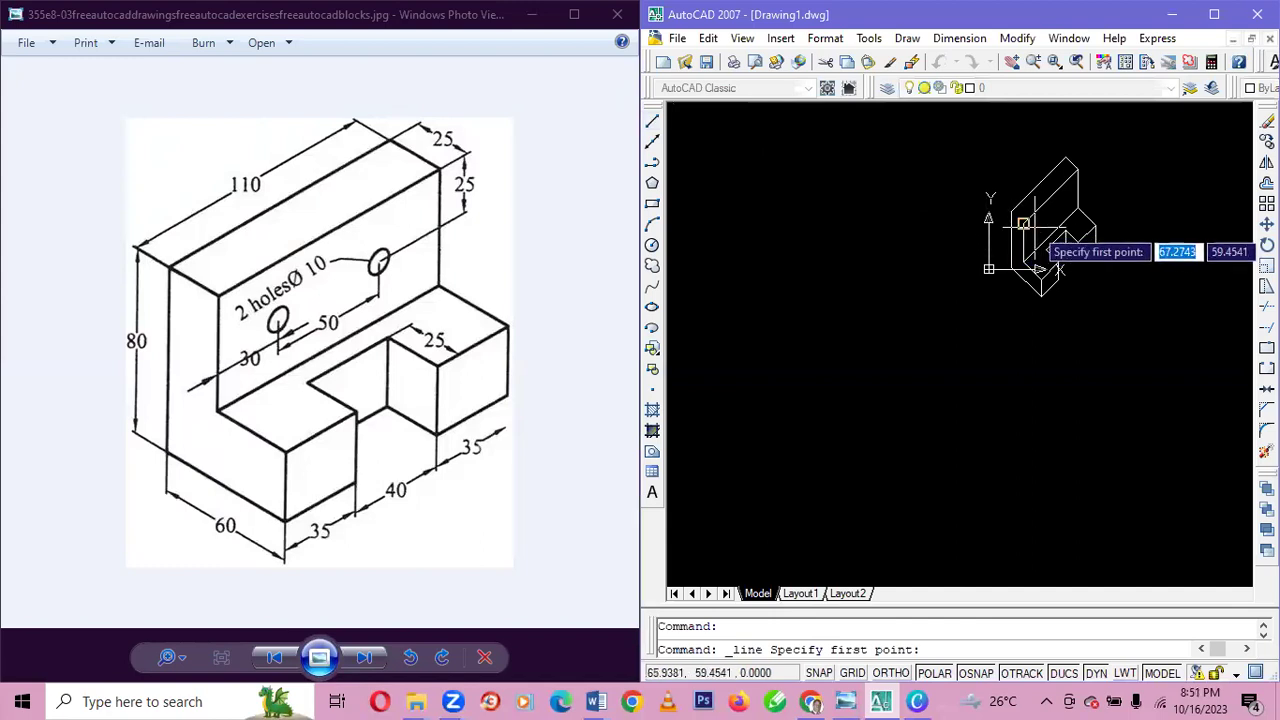
pyautogui.scroll(3, 1035, 229)
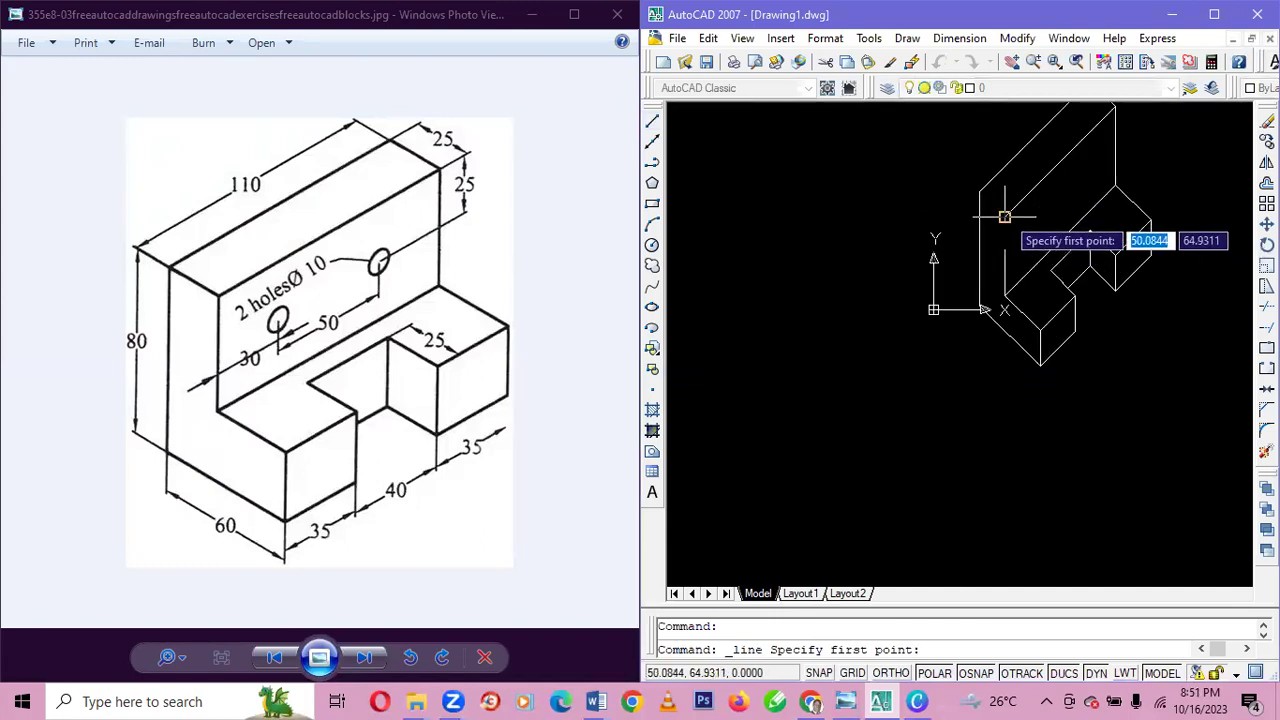
pyautogui.click(1001, 212)
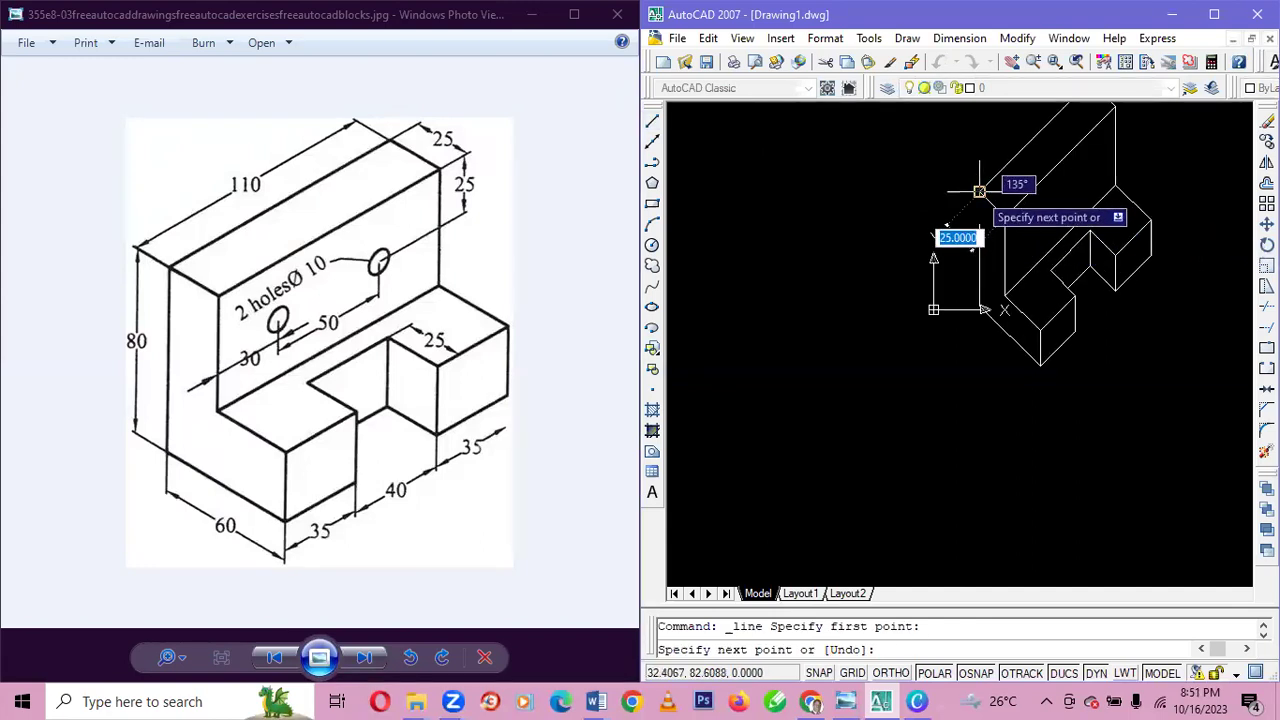
pyautogui.click(979, 190)
# - Draw the vertical left edge down the upright's front face and end the line
pyautogui.click(980, 300)
pyautogui.press('Escape')
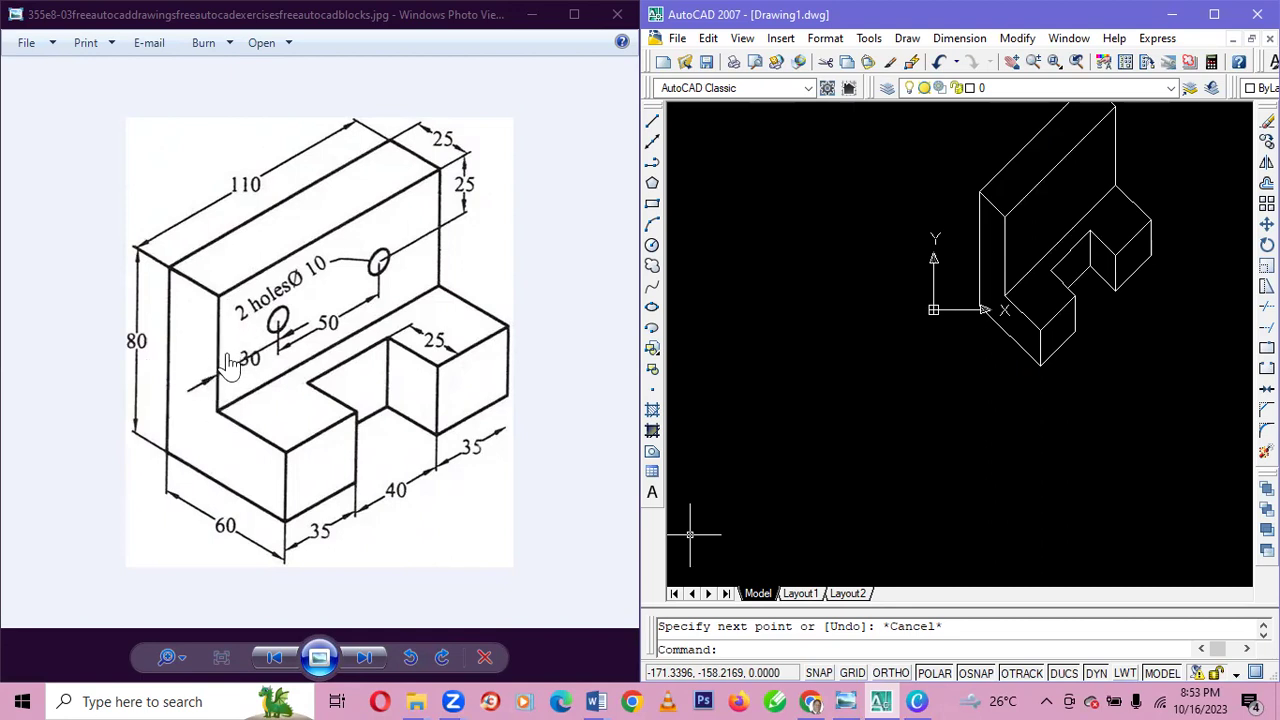
# - From the face's lower corner, draw construction lines 22.5 at 90° and 30 at 45°
pyautogui.click(652, 121)
pyautogui.click(1004, 297)
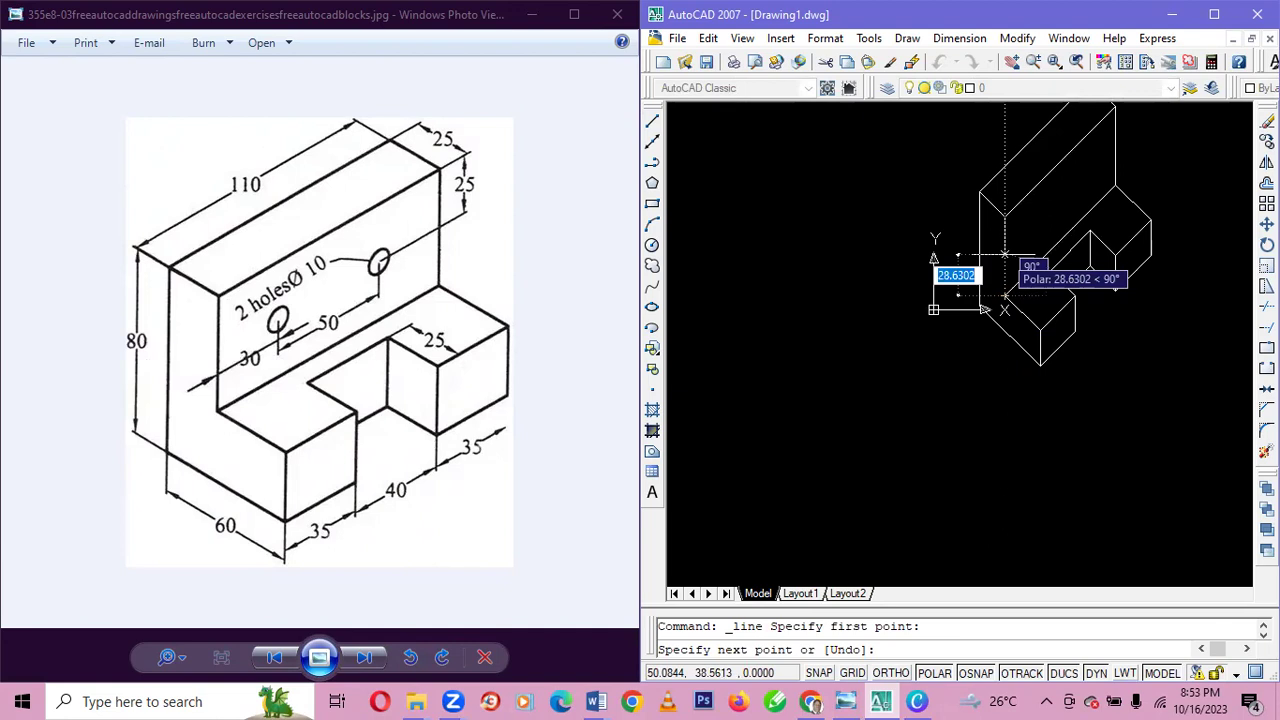
pyautogui.write('22.5')
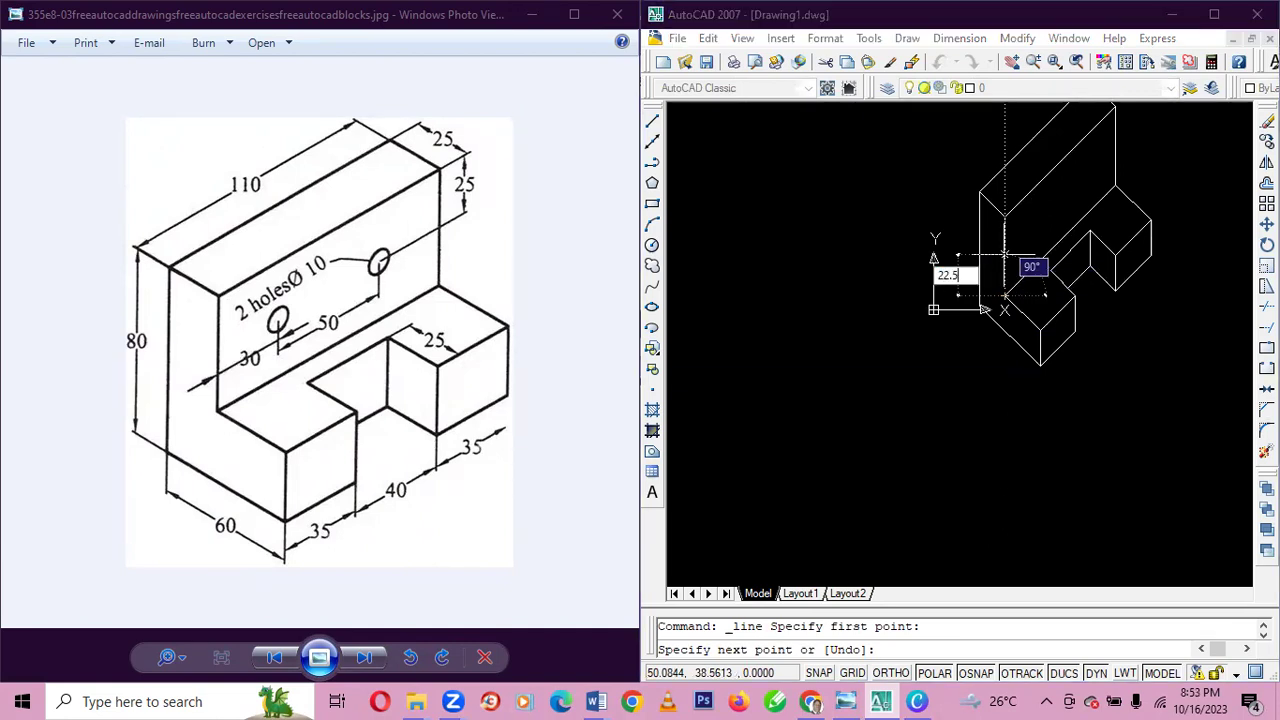
pyautogui.press('Tab')
pyautogui.write('90')
pyautogui.press('Return')
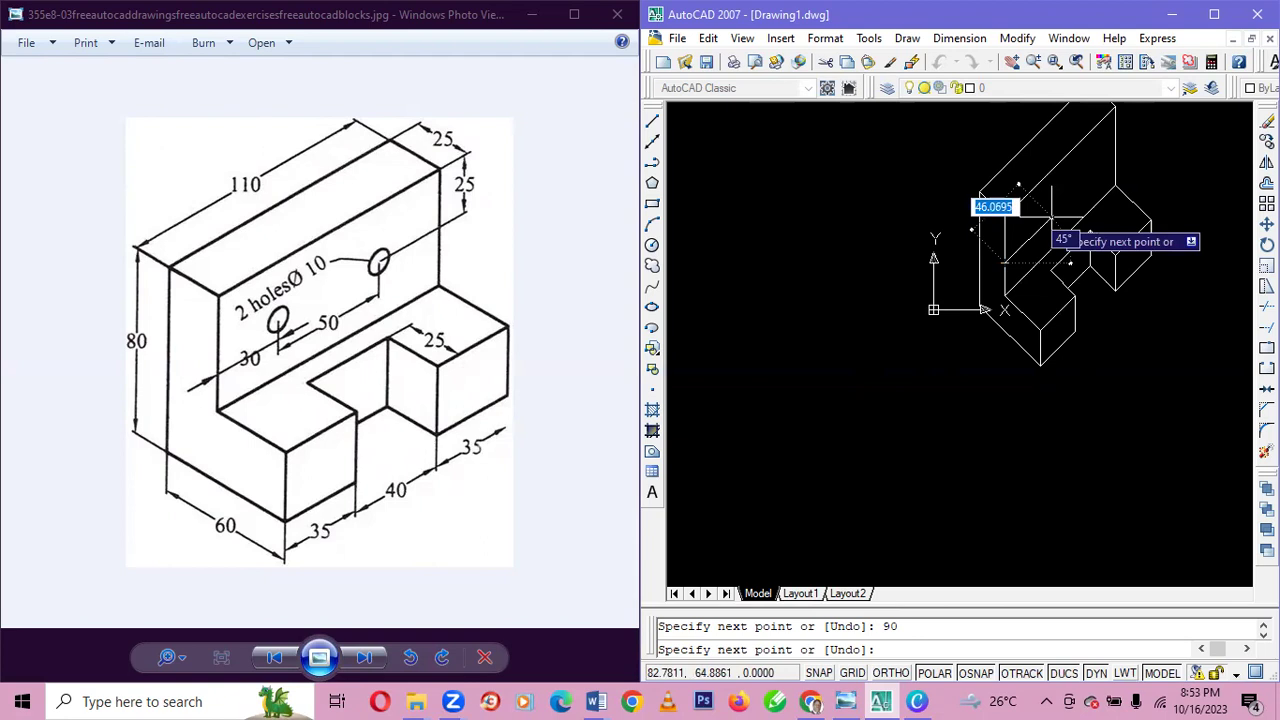
pyautogui.write('30')
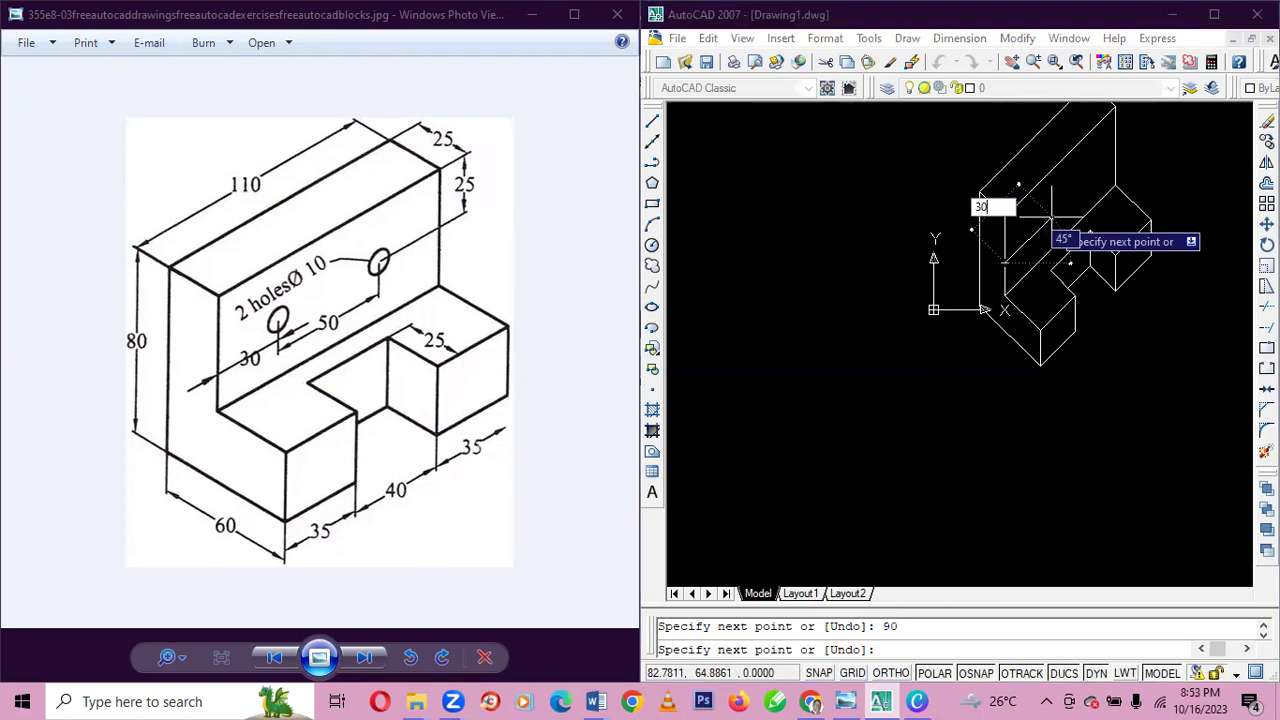
pyautogui.press('Tab')
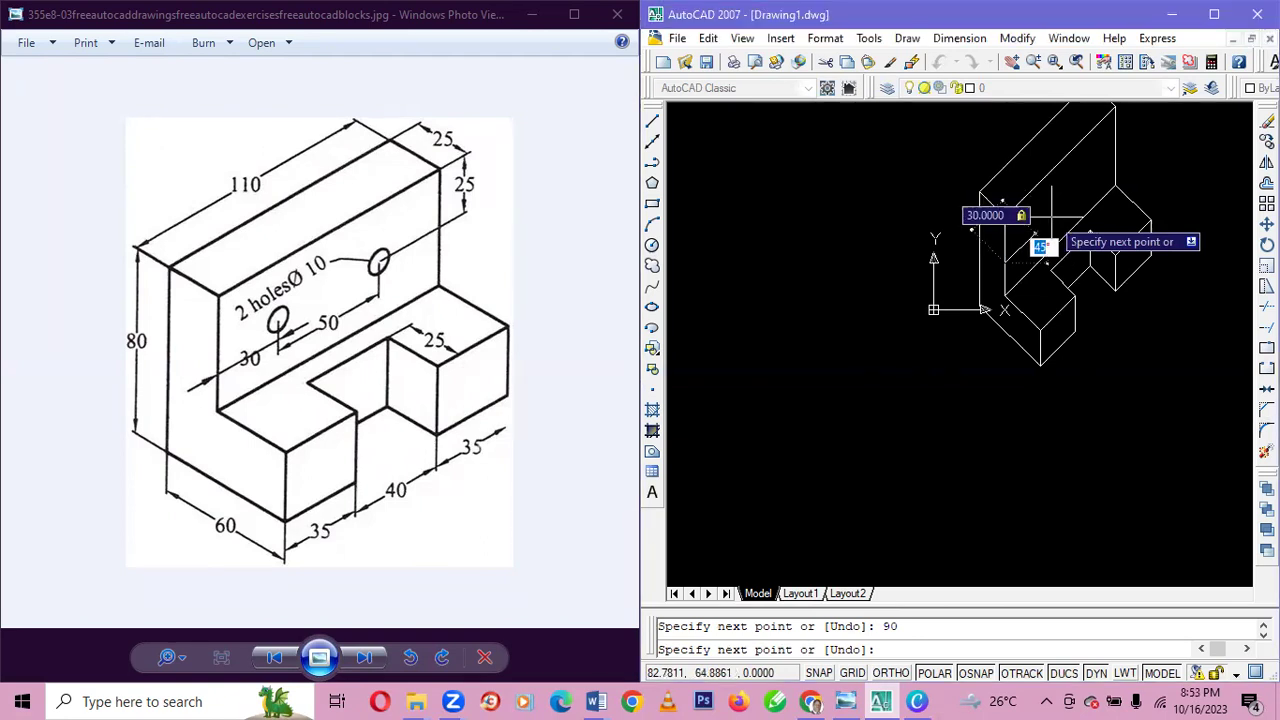
pyautogui.write('4')
pyautogui.press('Return')
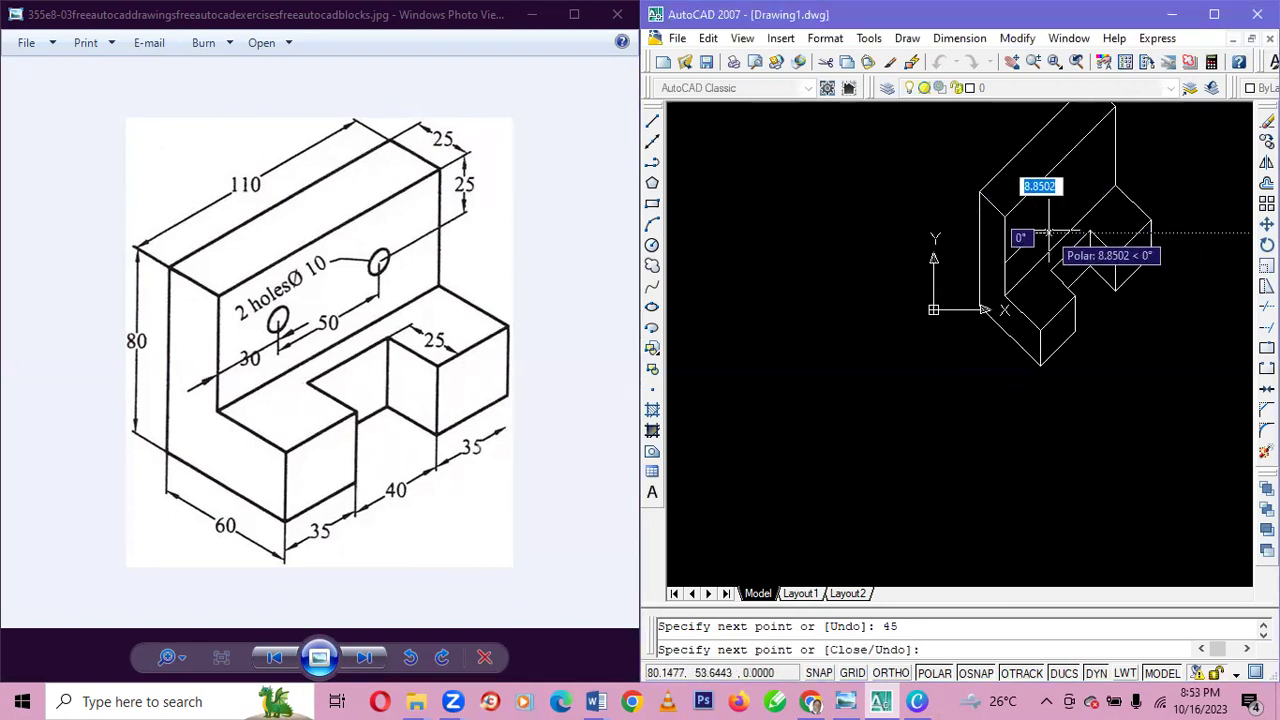
pyautogui.press('Escape')
# - Draw a radius-5 circle centred at the construction line's end
pyautogui.click(651, 246)
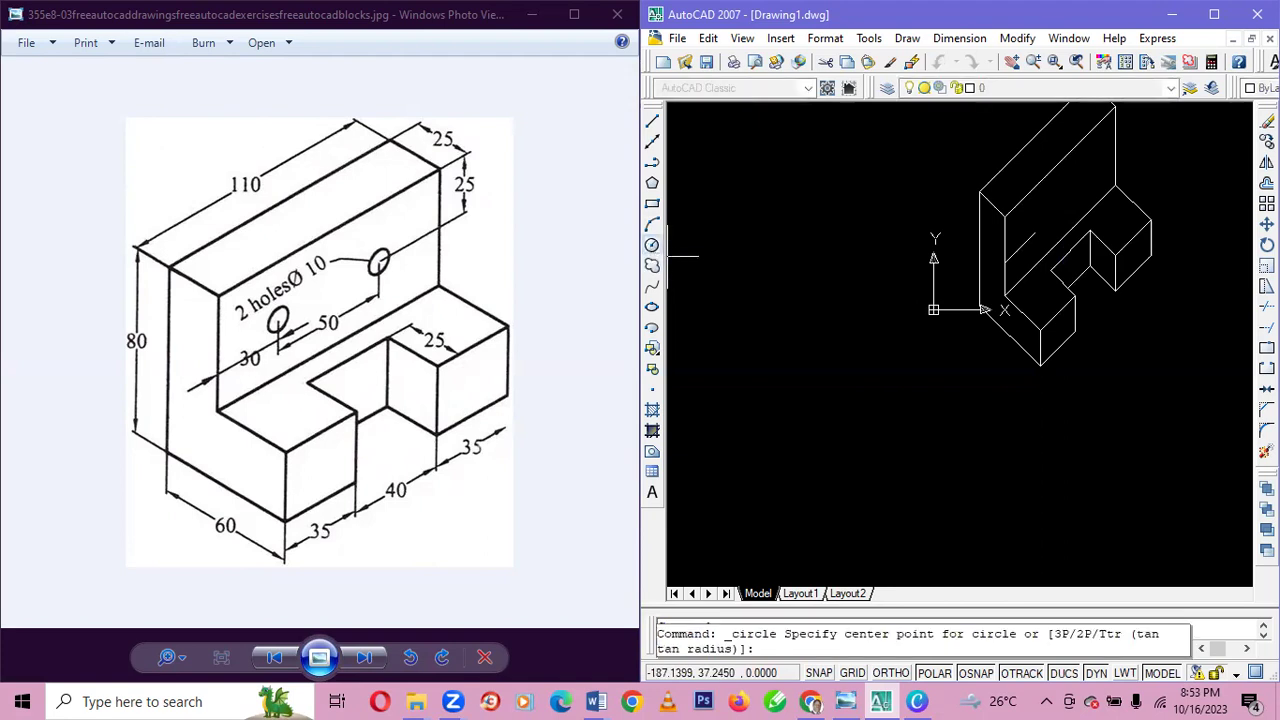
pyautogui.click(1038, 237)
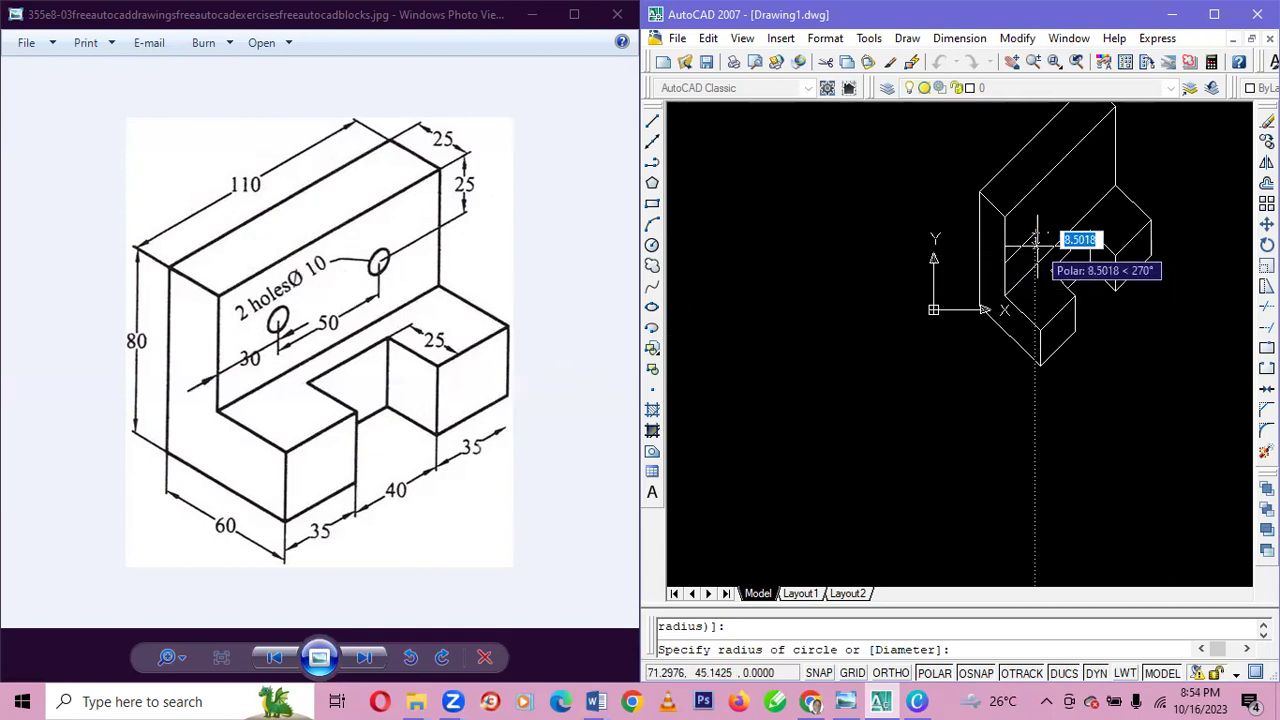
pyautogui.write('5')
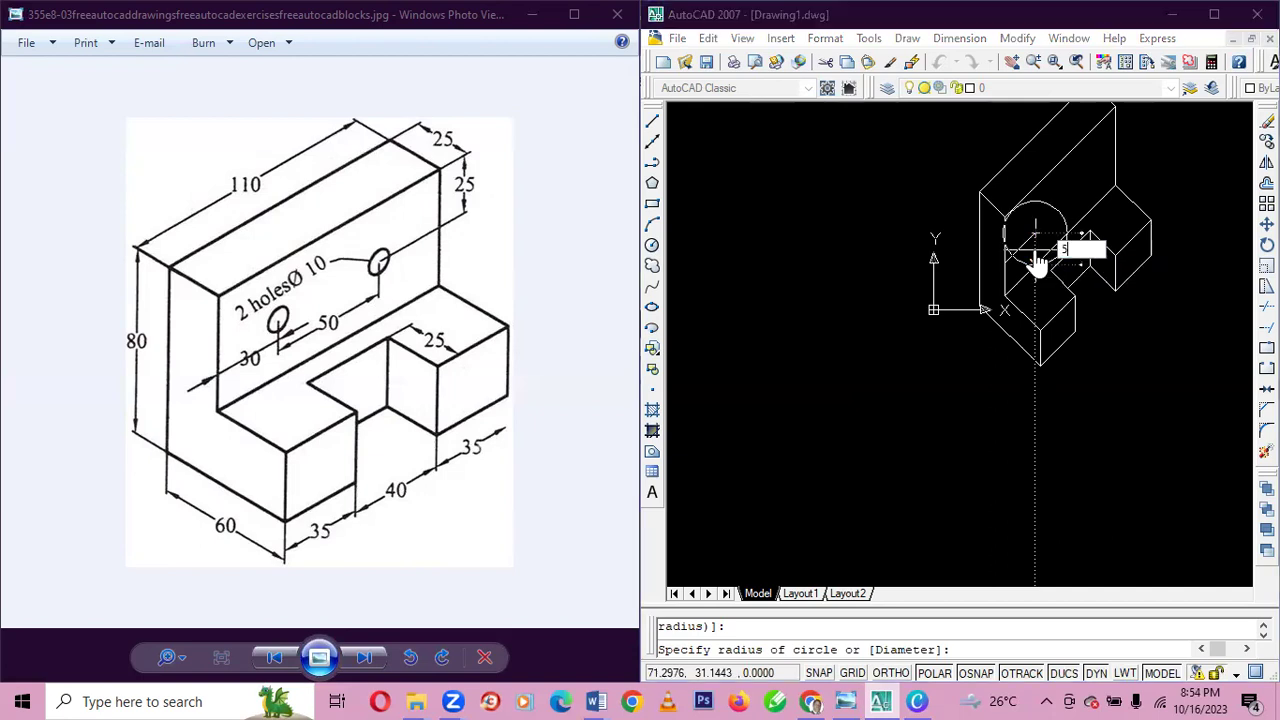
pyautogui.press('Return')
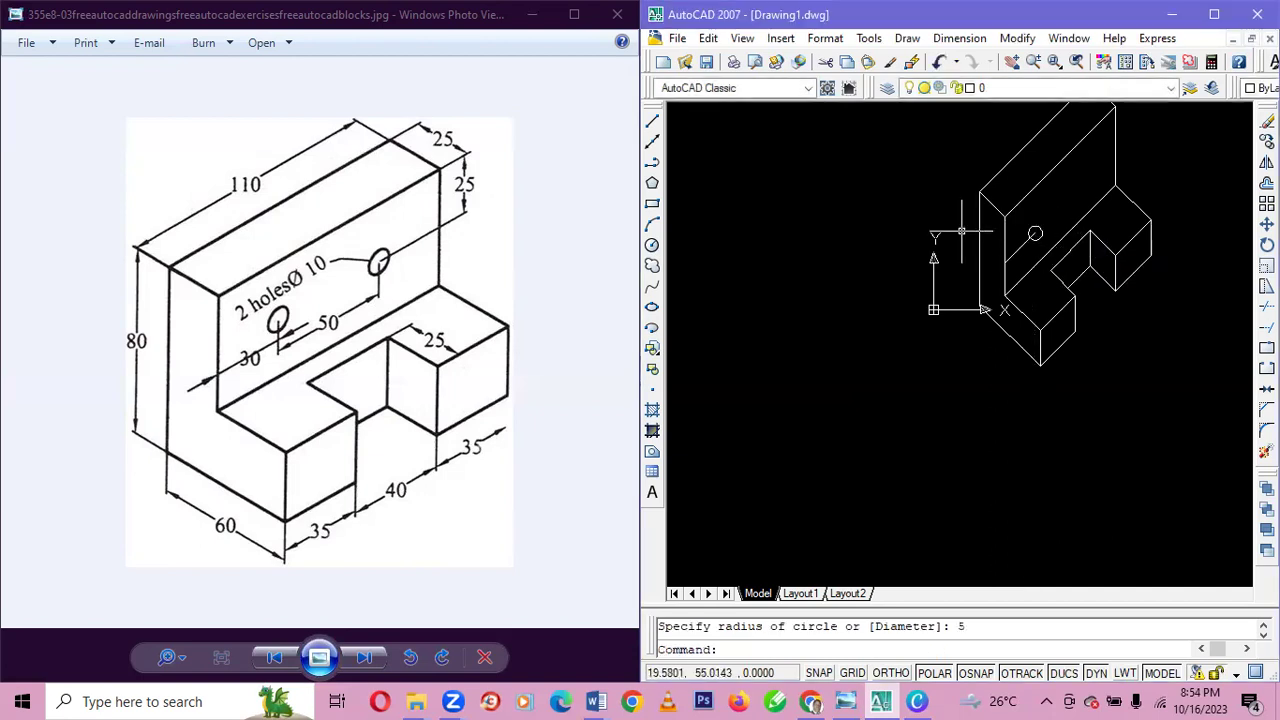
pyautogui.click(652, 120)
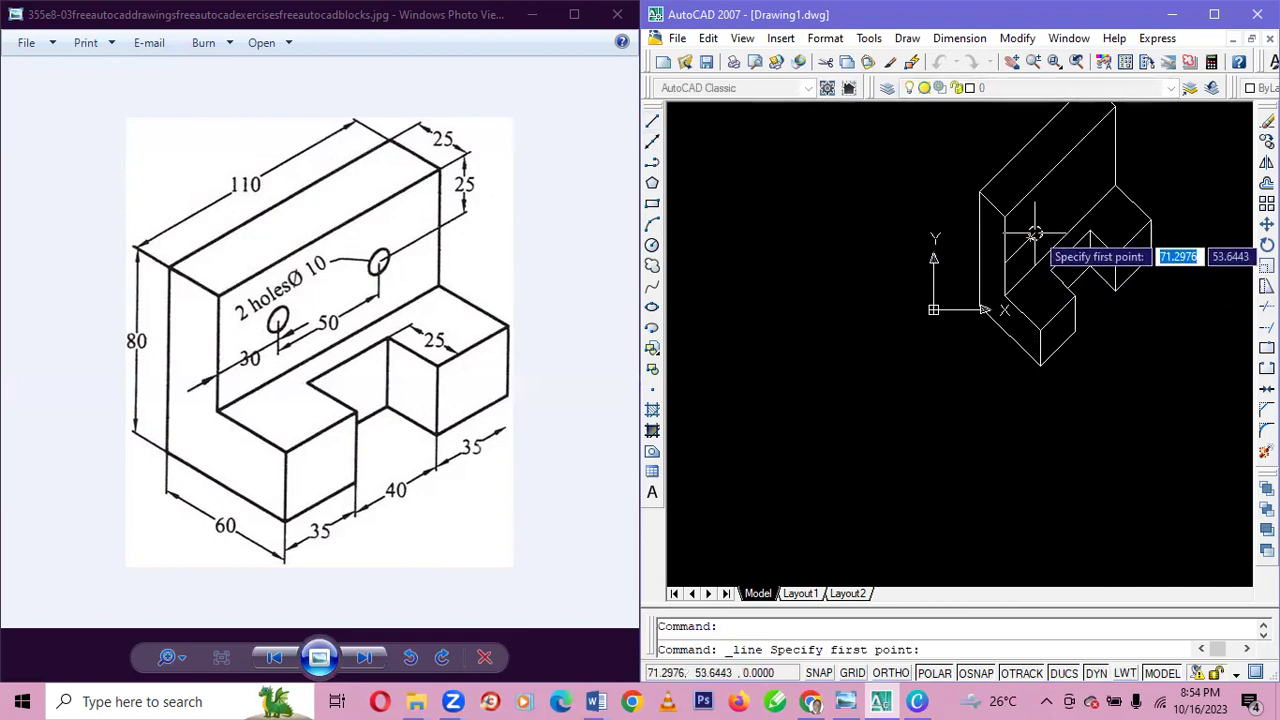
# - Draw a 50-unit line at 45° from the first hole and place a second R5 circle at its end
pyautogui.click(1034, 234)
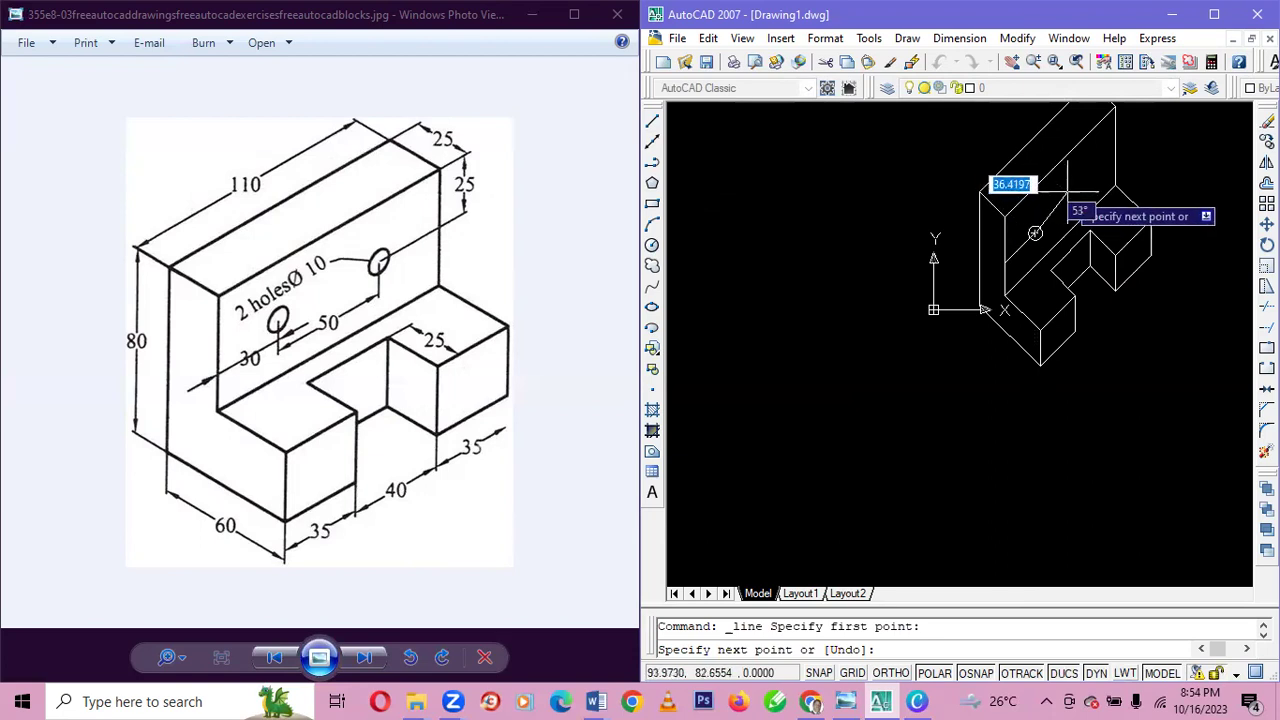
pyautogui.write('50')
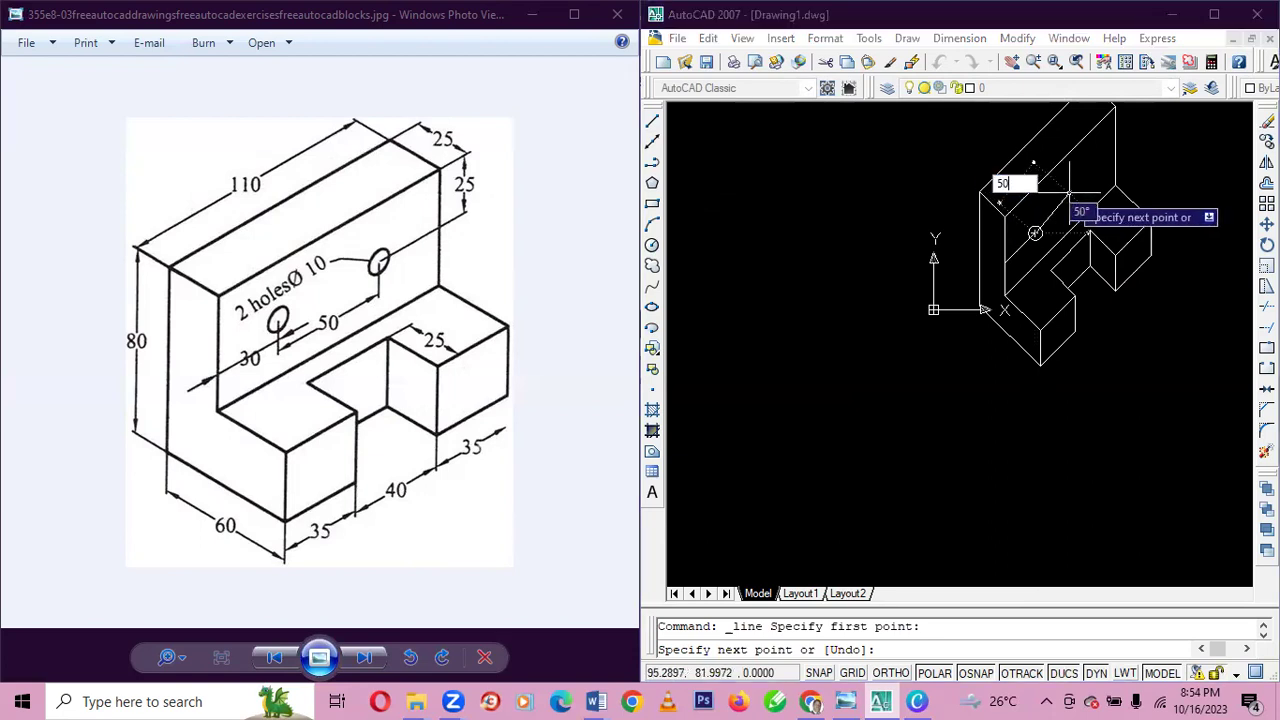
pyautogui.press('Tab')
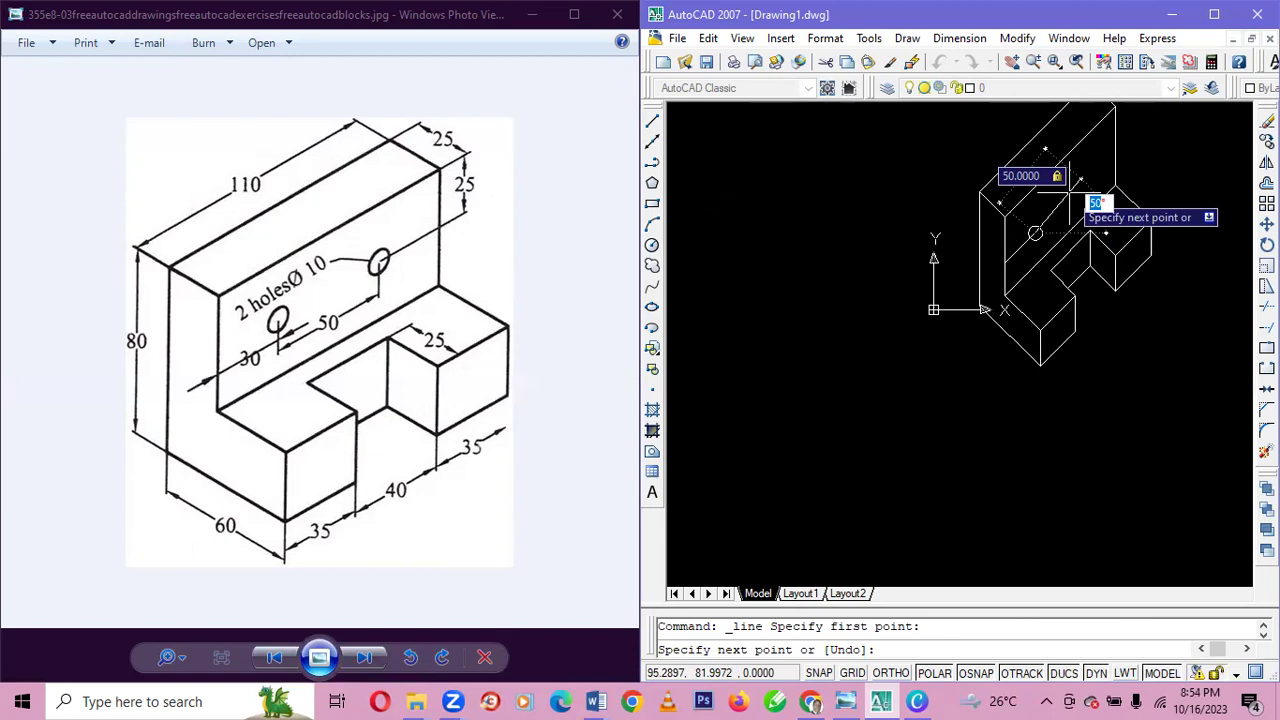
pyautogui.write('45')
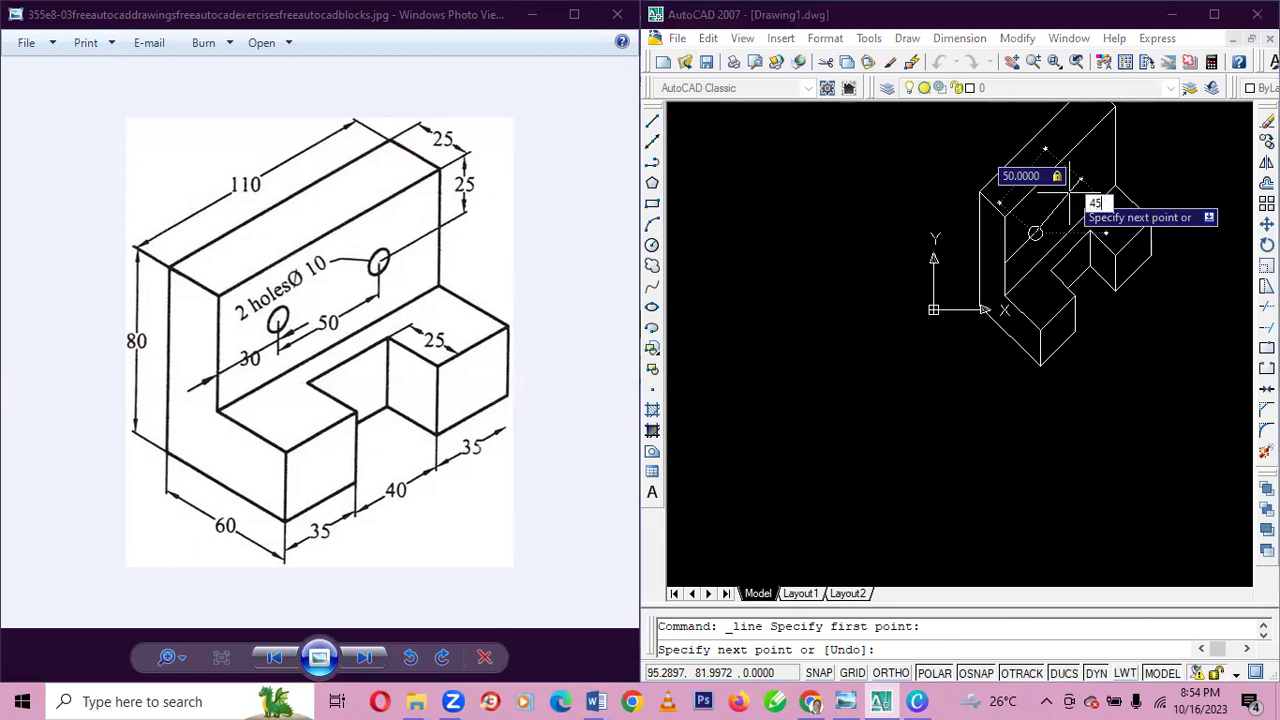
pyautogui.press('Return')
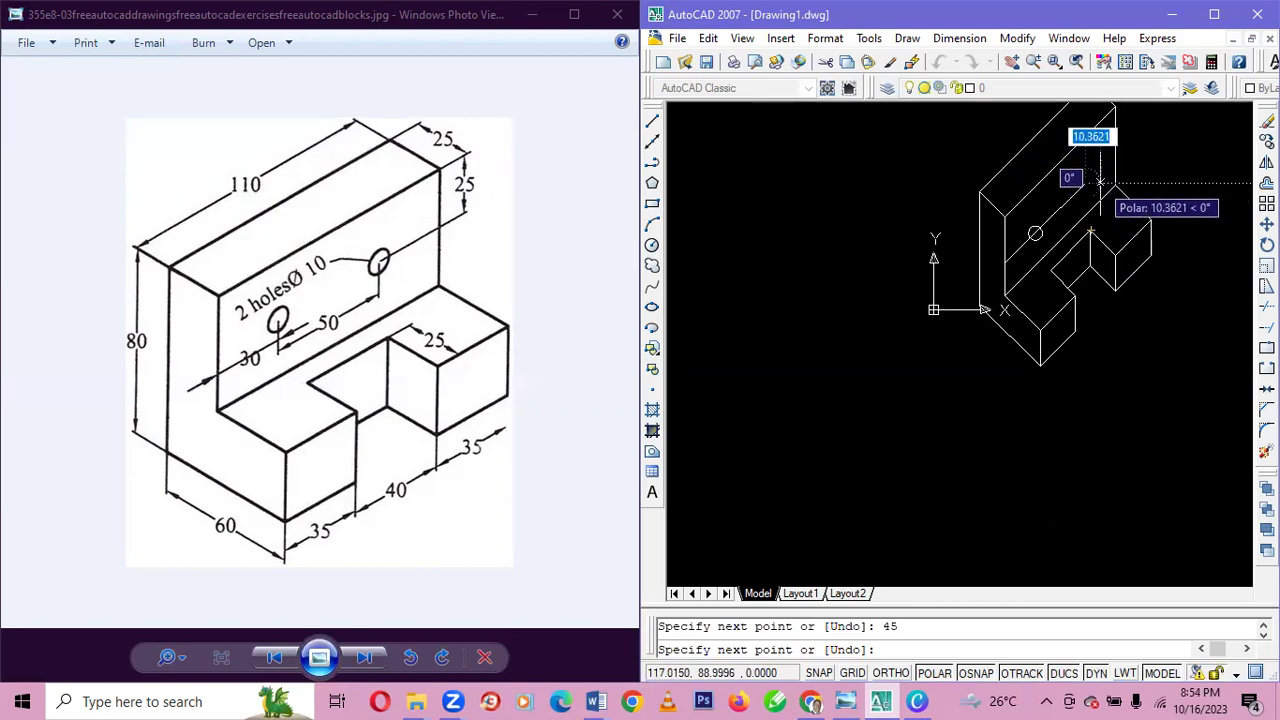
pyautogui.press('Escape')
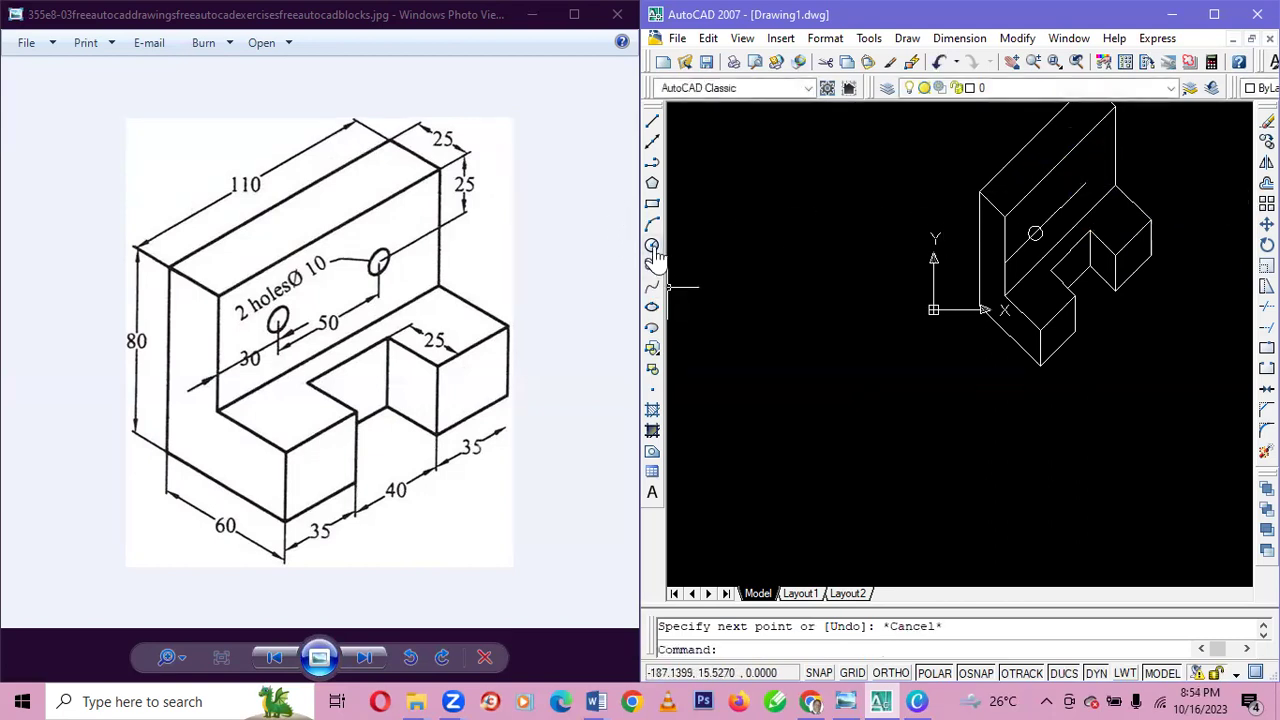
pyautogui.click(653, 248)
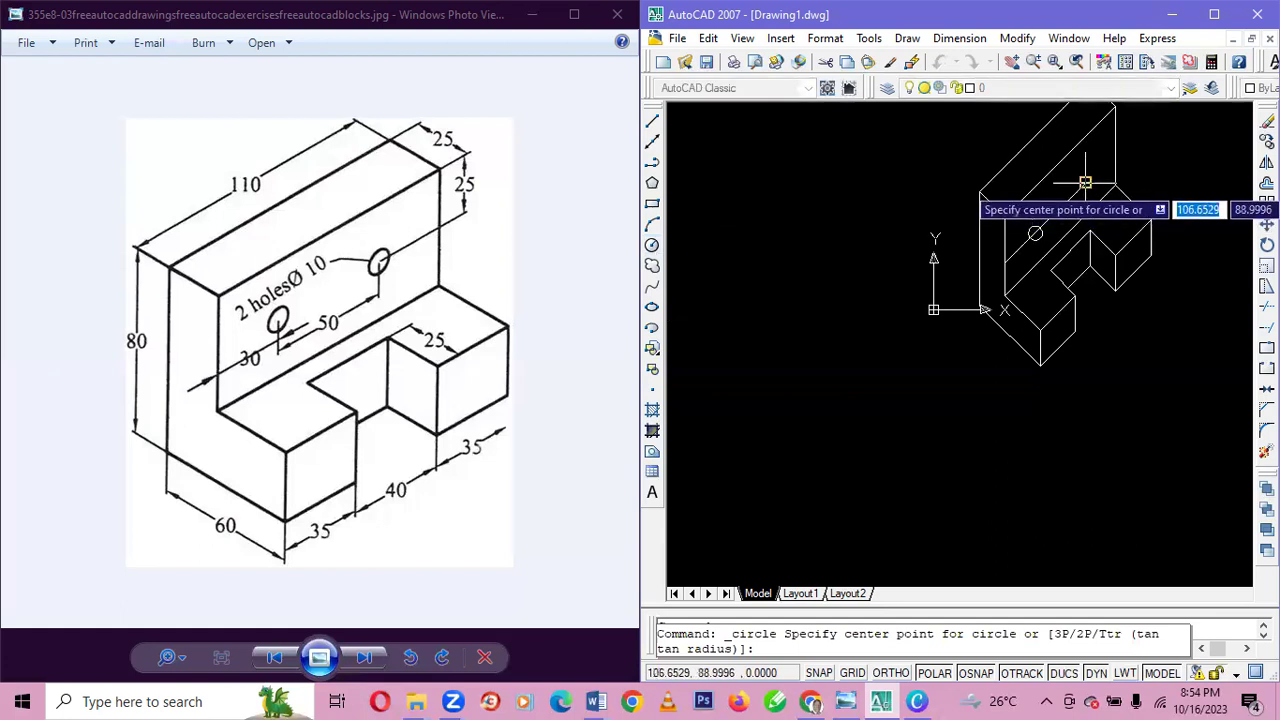
pyautogui.click(1085, 182)
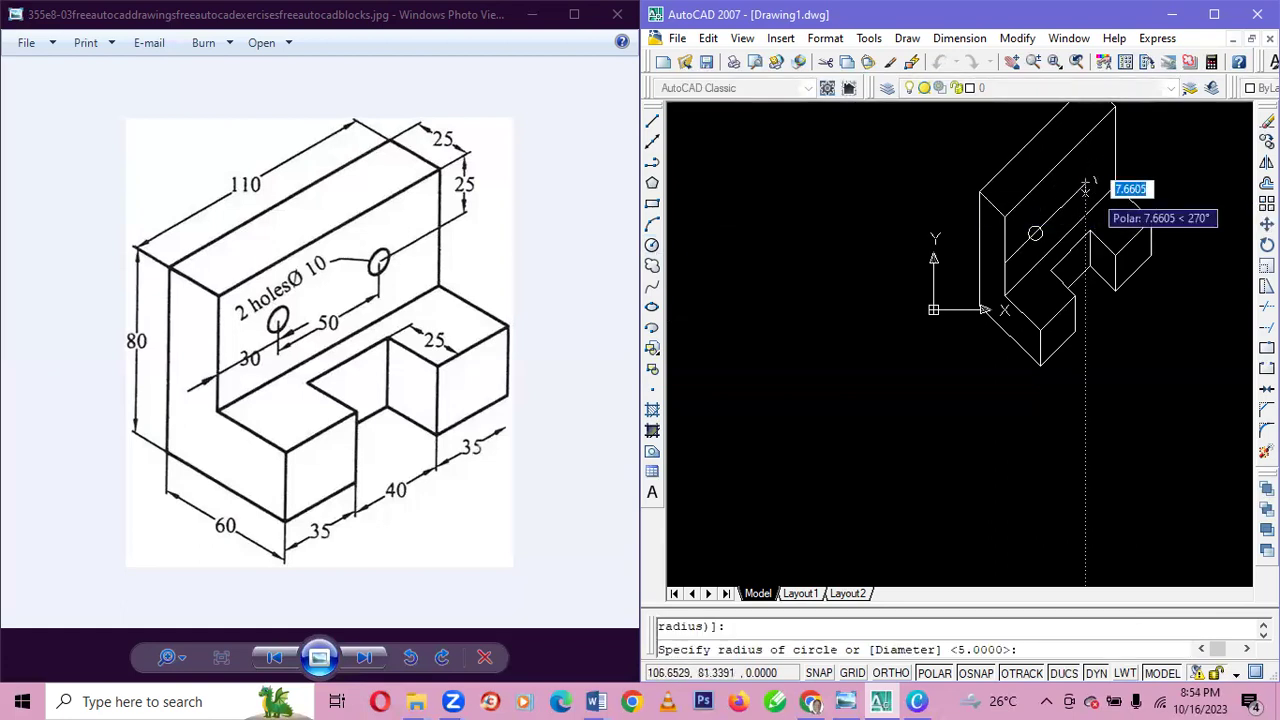
pyautogui.write('5')
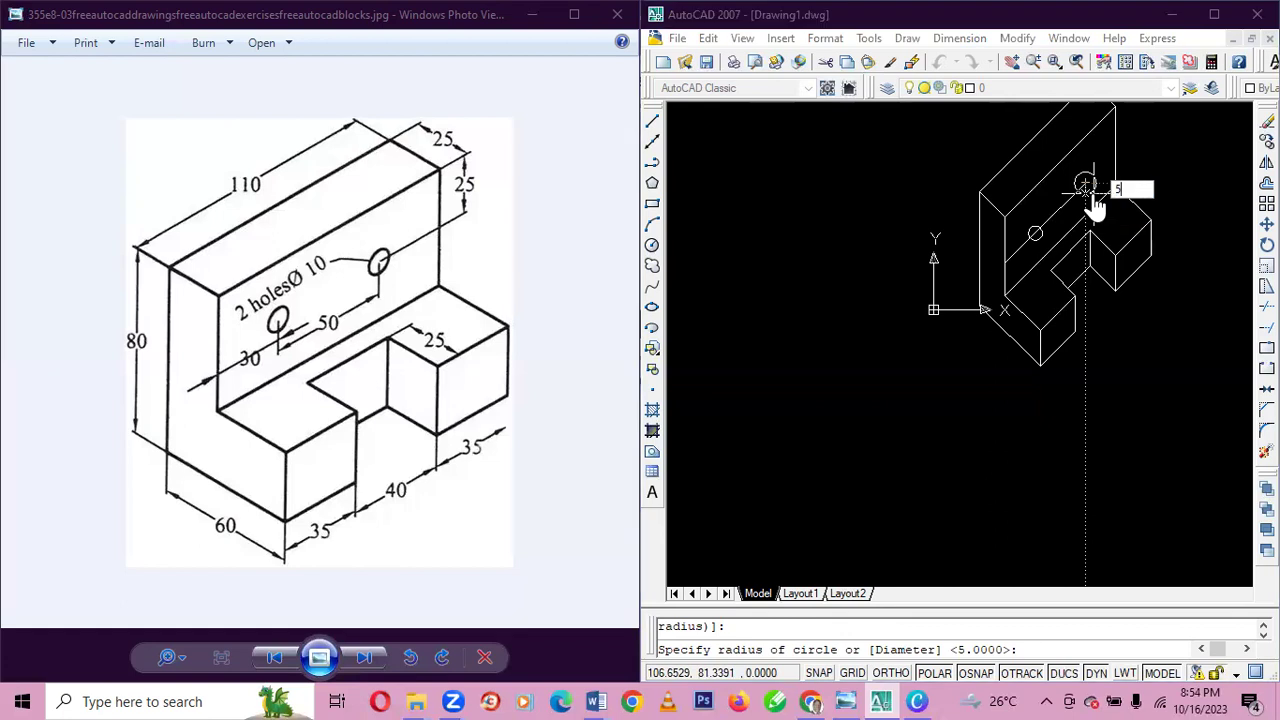
pyautogui.press('Return')
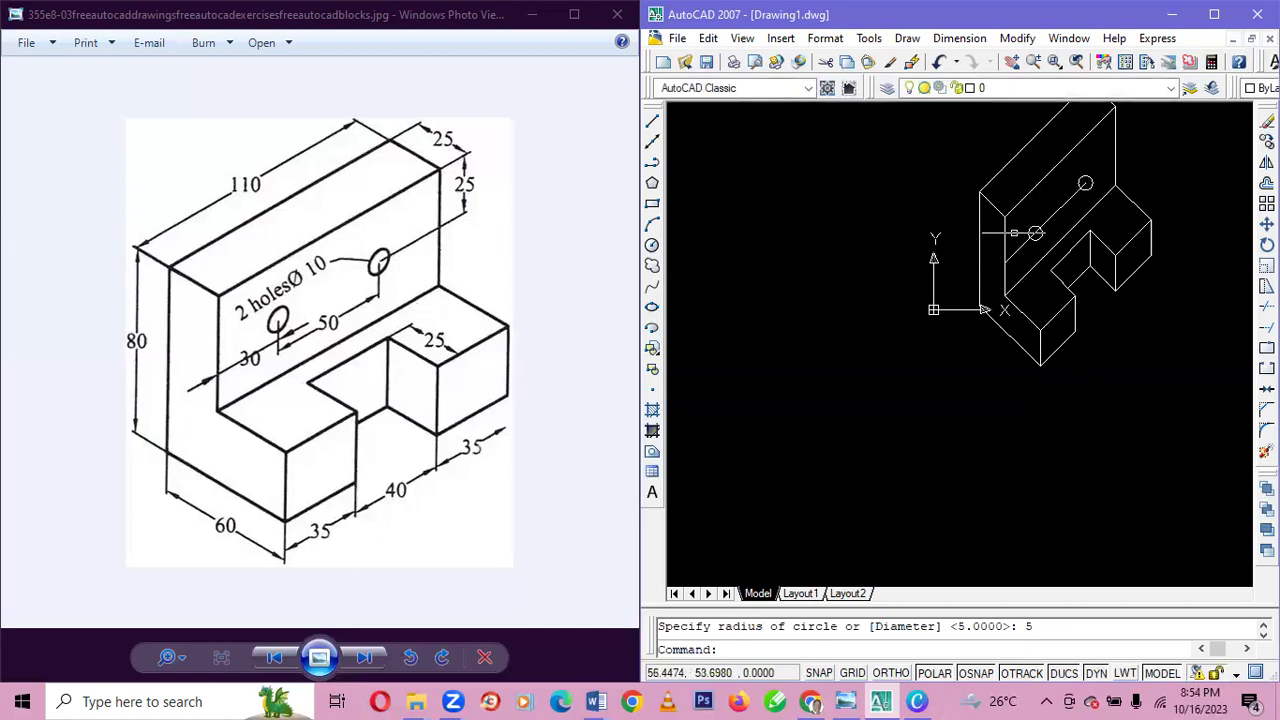
# - Delete the two diagonal construction lines around the holes
pyautogui.click(1013, 252)
pyautogui.press('Delete')
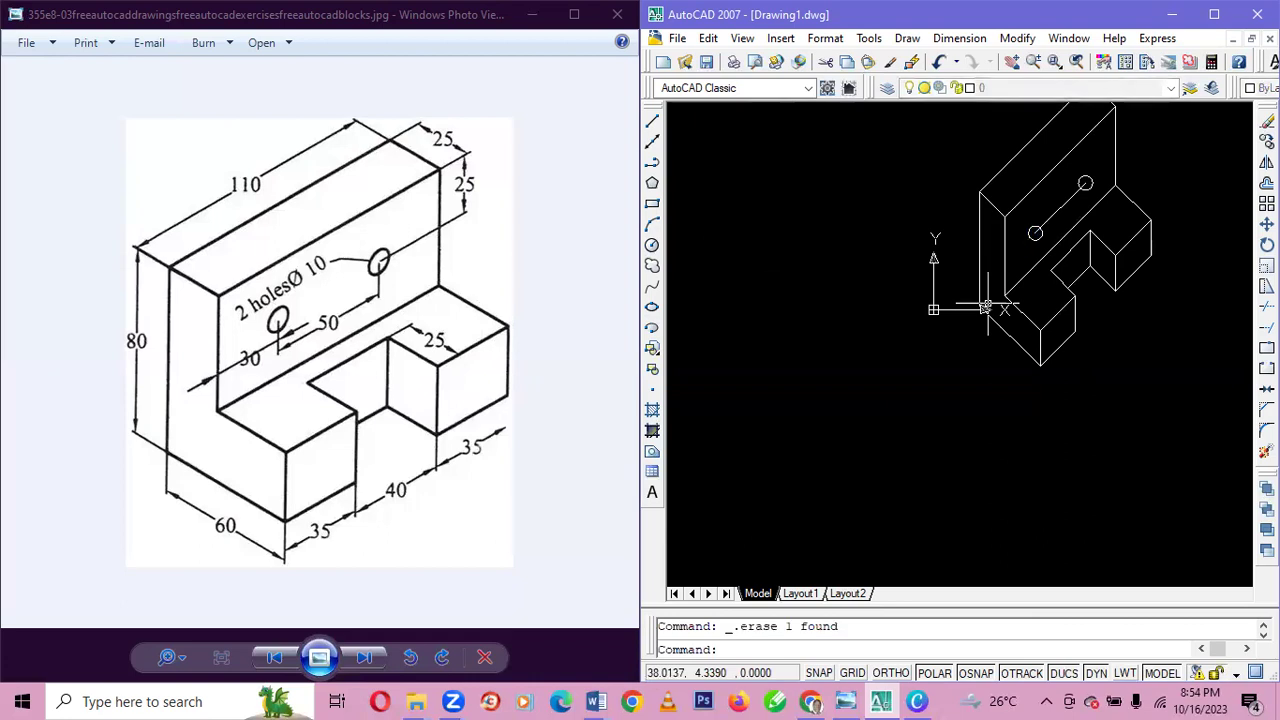
pyautogui.click(1060, 208)
pyautogui.press('Delete')
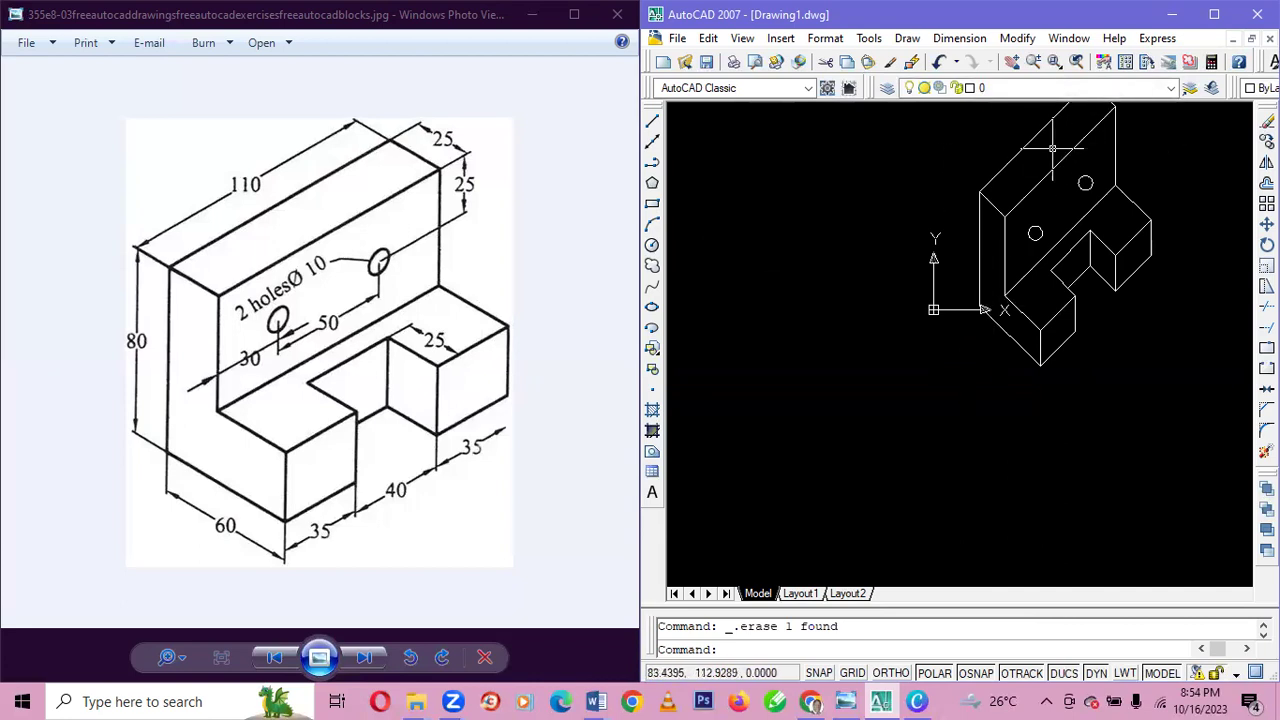
pyautogui.hotkey('ctrl', 'a')
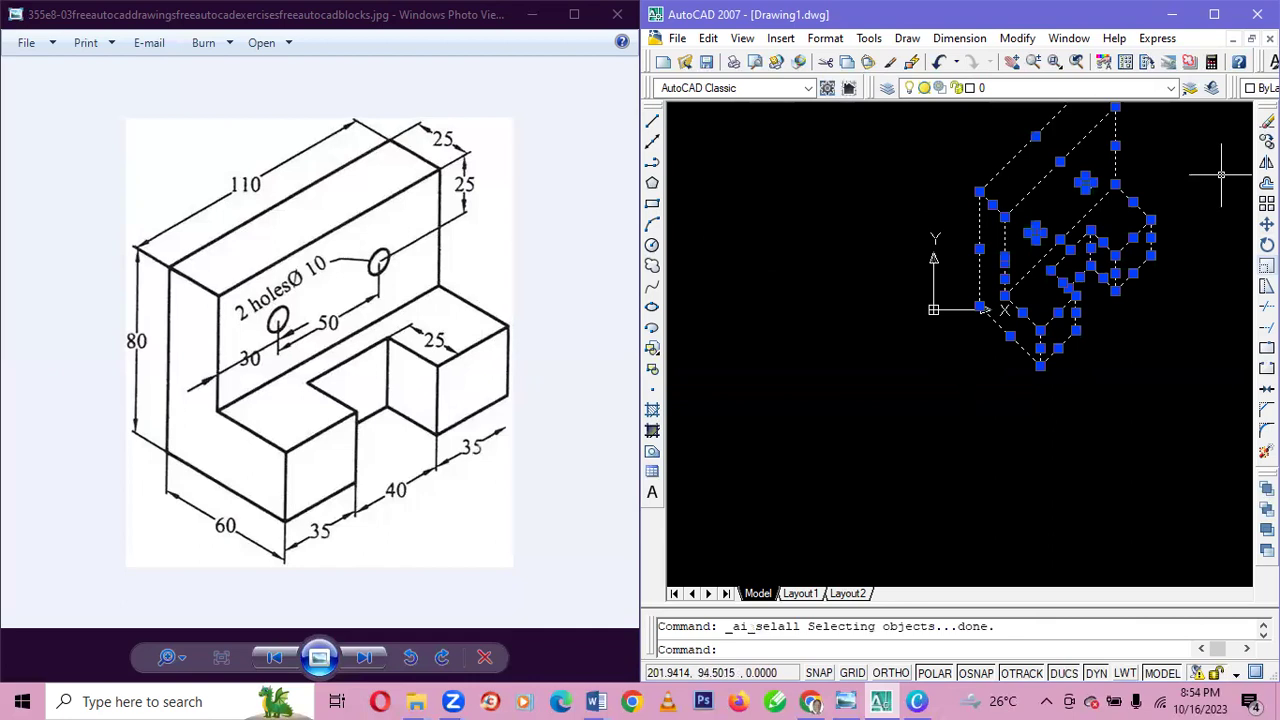
# - Move the whole drawing from its bottom corner down to the lower left of the canvas
pyautogui.press('m')
pyautogui.press('Return')
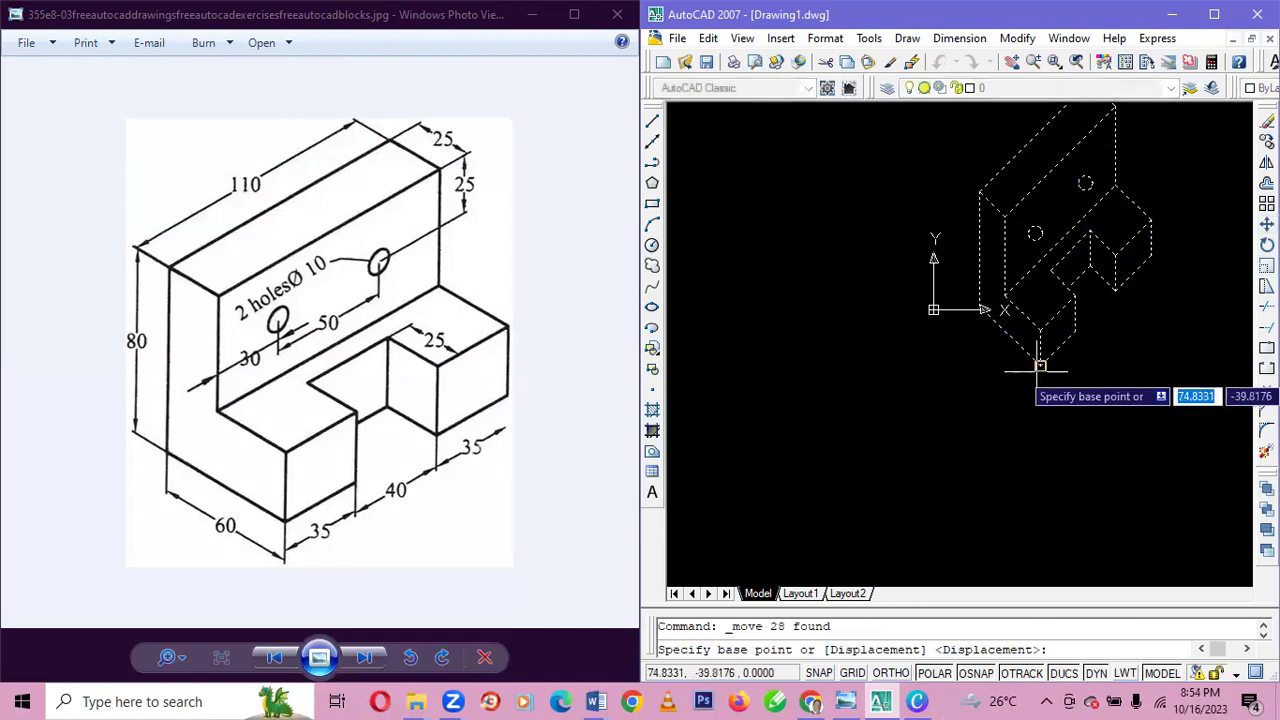
pyautogui.click(1040, 366)
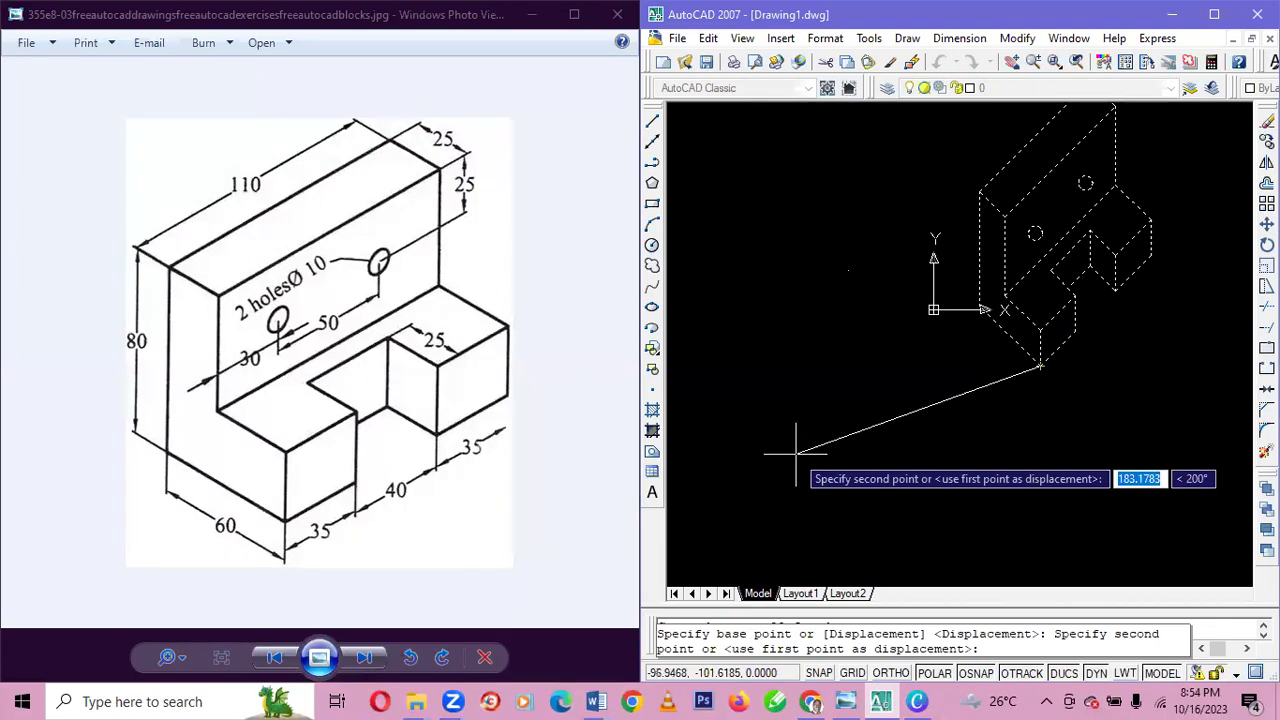
pyautogui.click(790, 507)
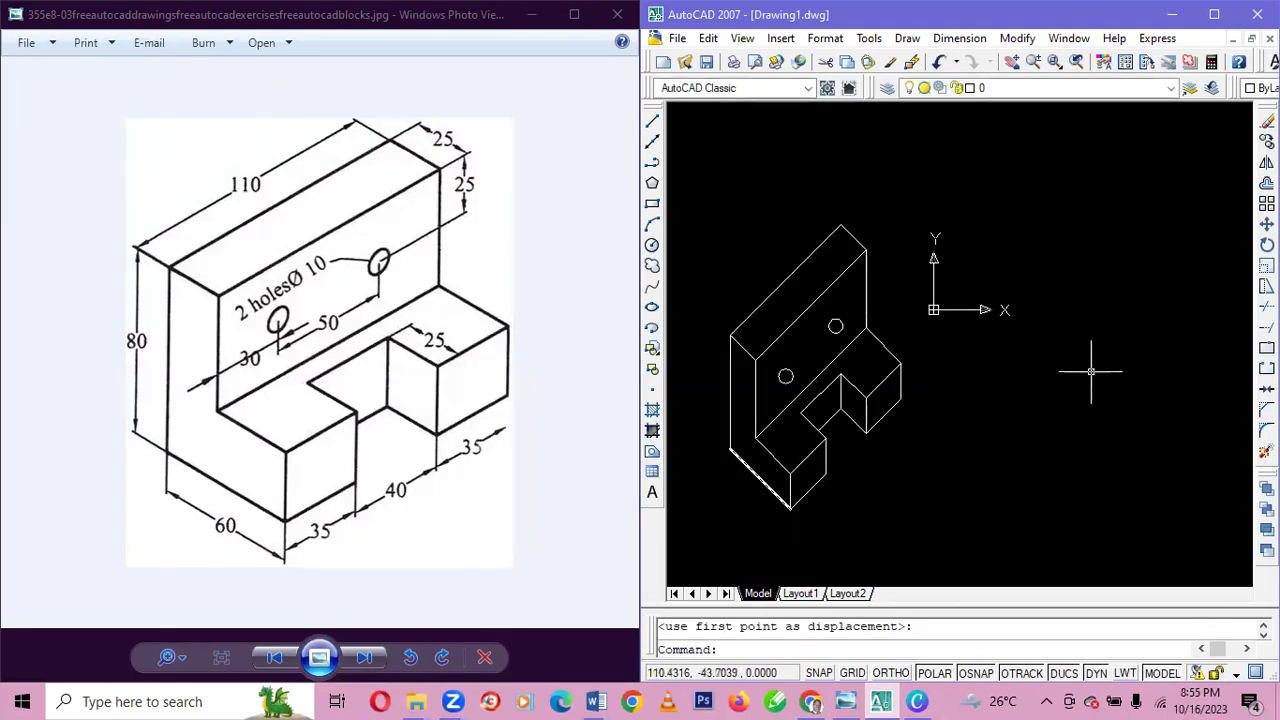
pyautogui.scroll(3, 1030, 350)
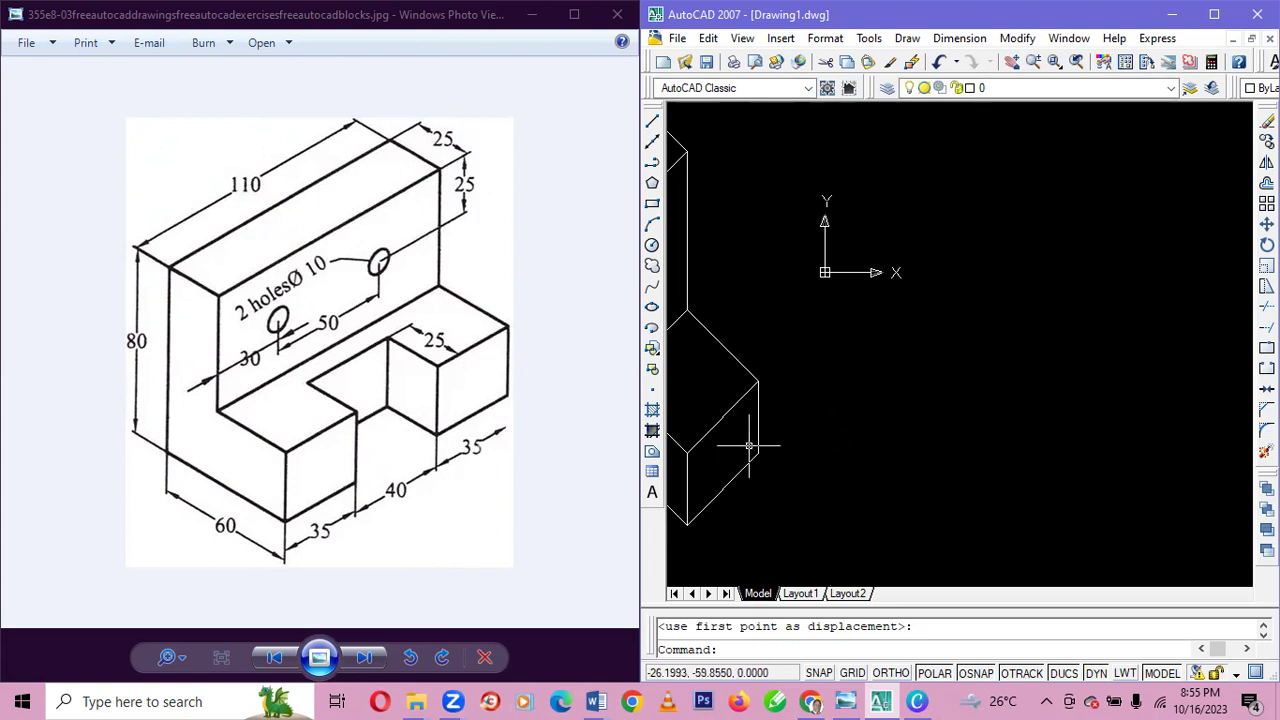
# - Select everything and move the part right into full view
pyautogui.hotkey('ctrl', 'a')
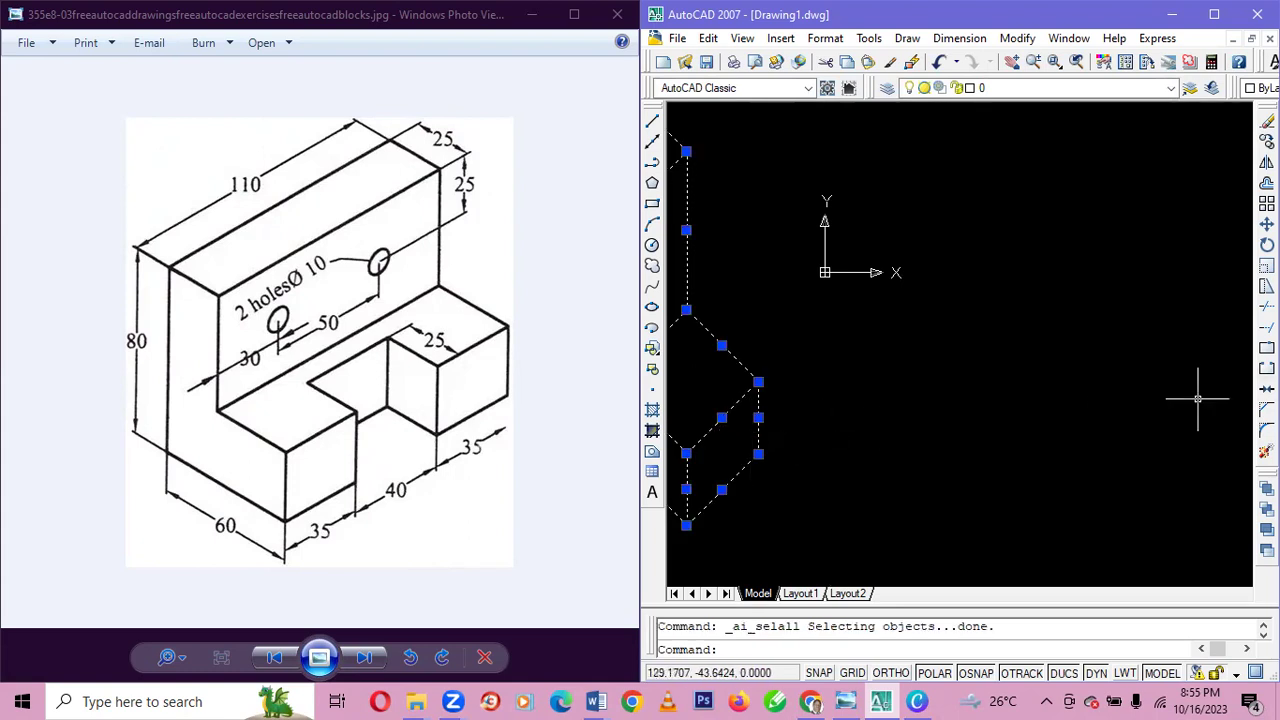
pyautogui.click(1266, 224)
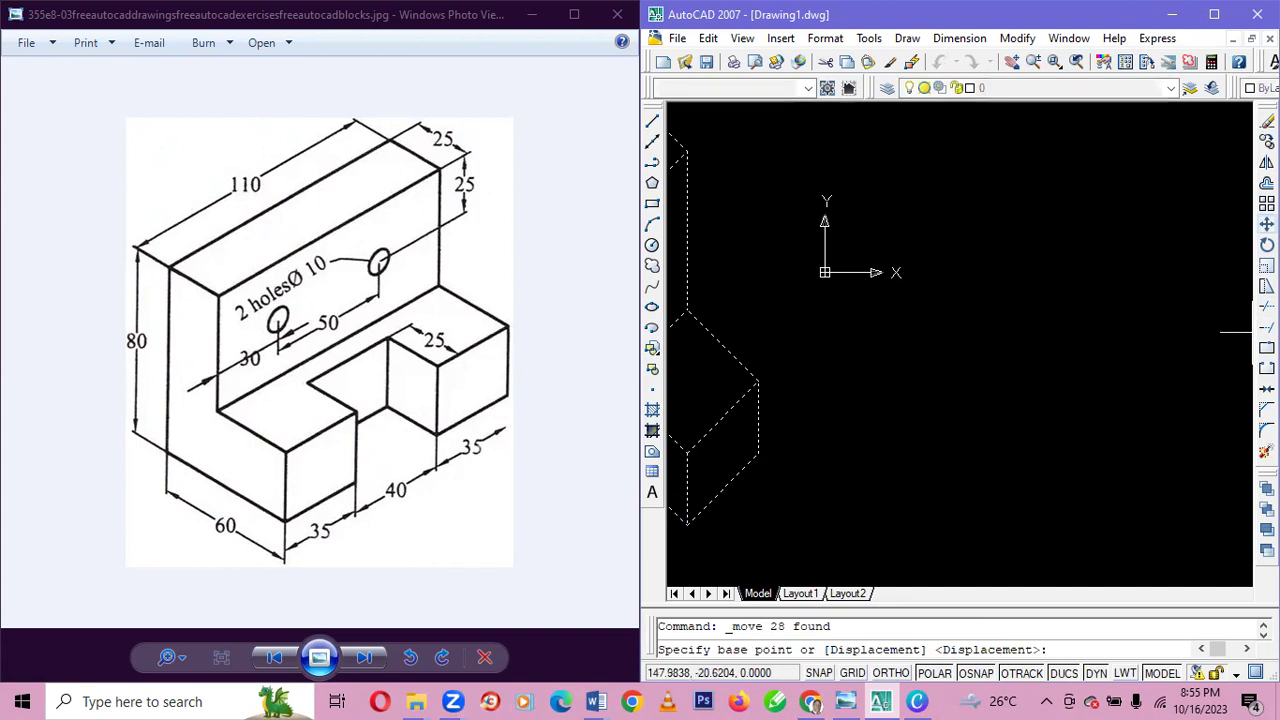
pyautogui.click(758, 455)
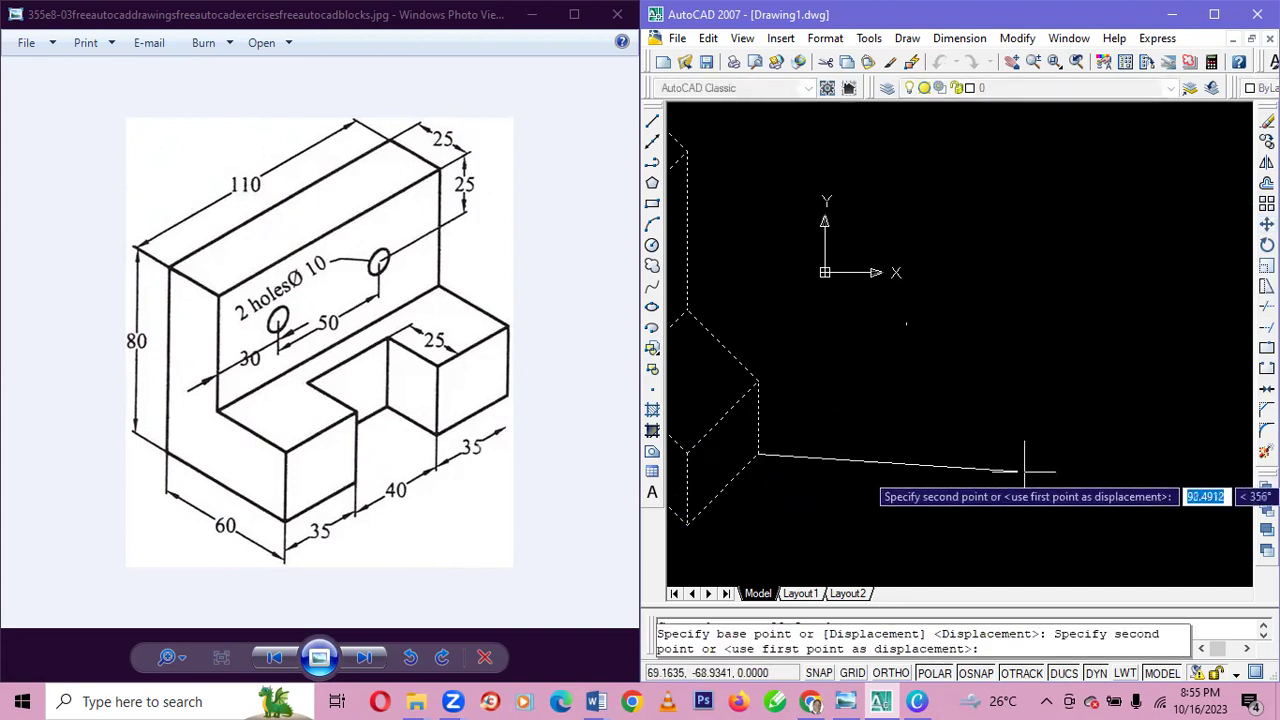
pyautogui.click(1166, 520)
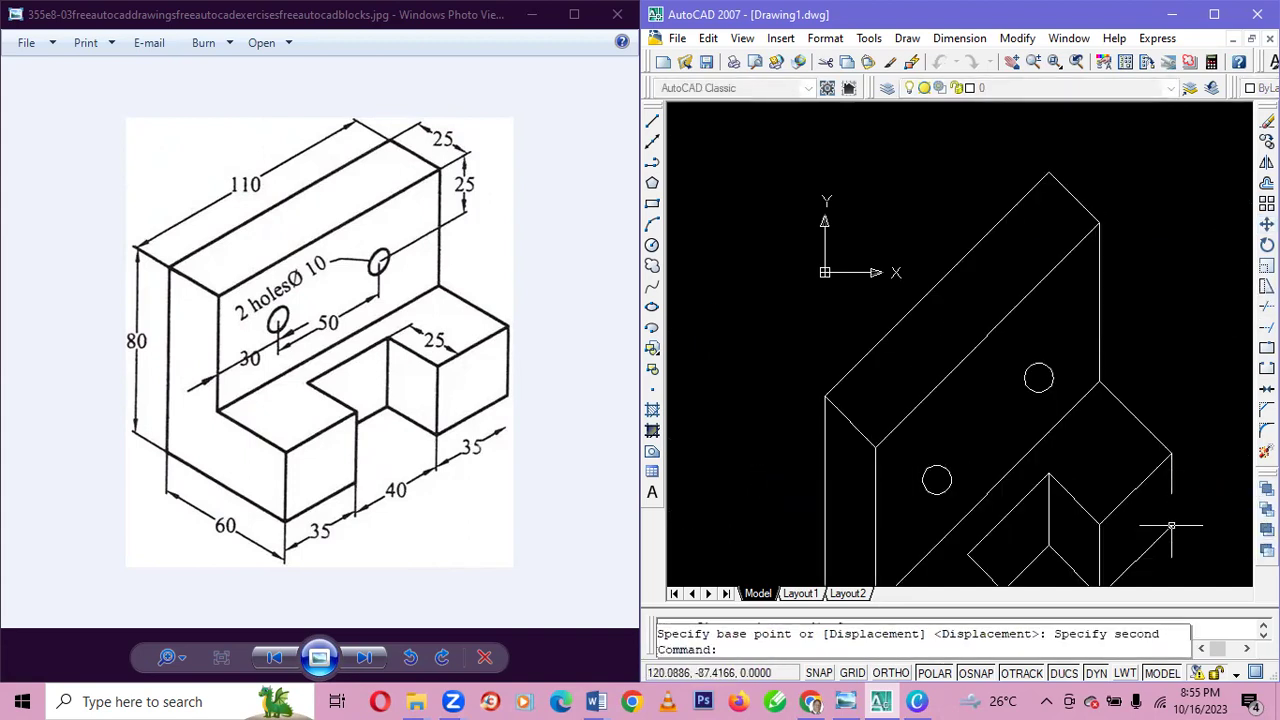
pyautogui.scroll(3, 903, 309)
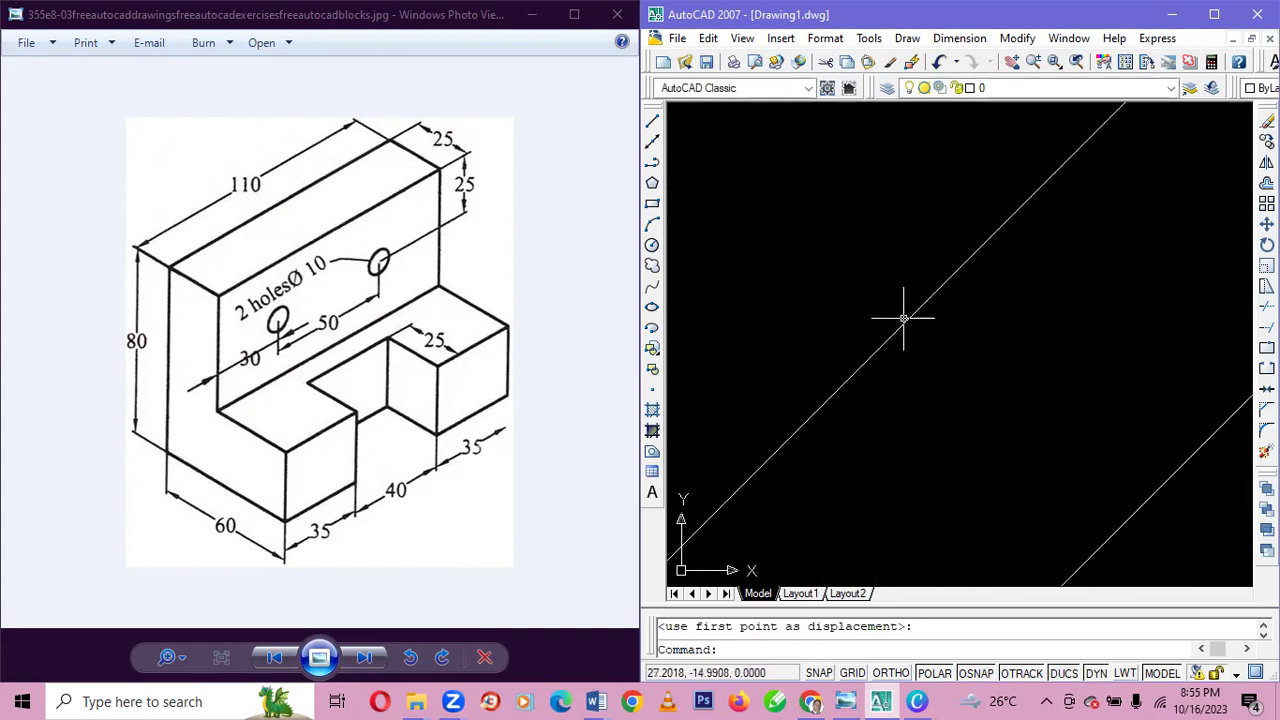
pyautogui.scroll(-2, 903, 315)
pyautogui.scroll(-2, 903, 320)
pyautogui.scroll(-1, 900, 298)
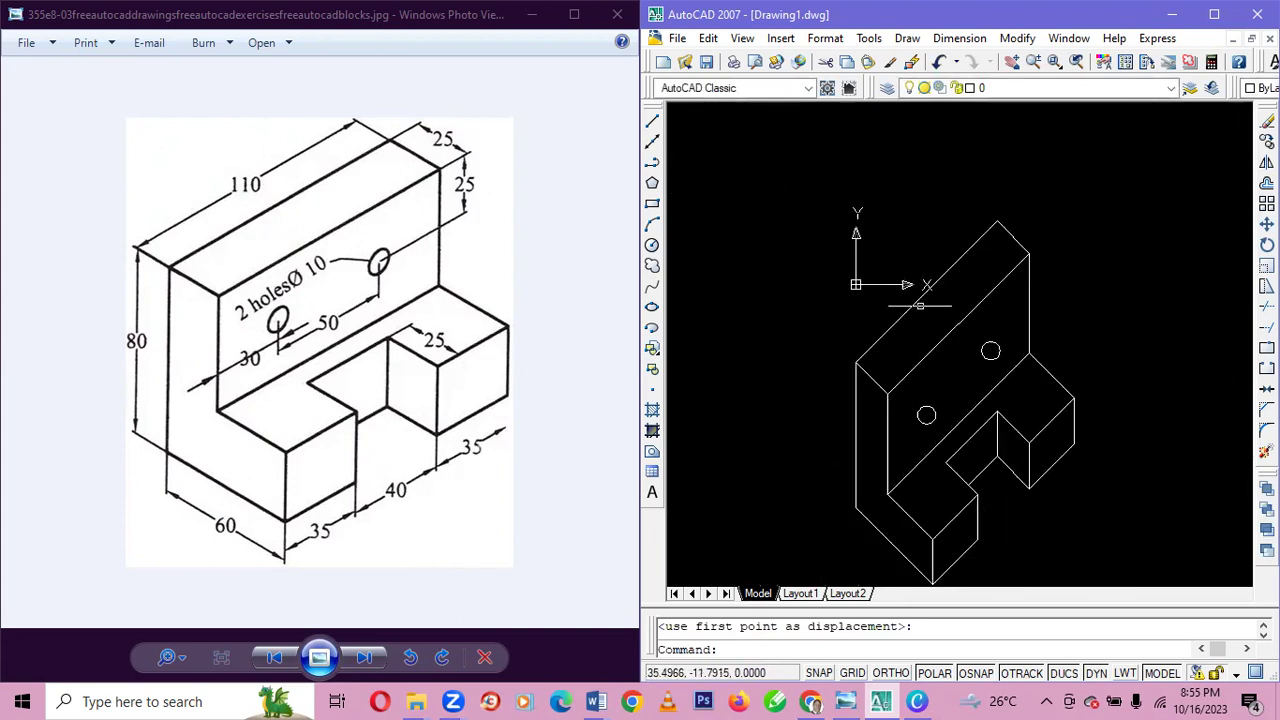
pyautogui.scroll(1, 1005, 366)
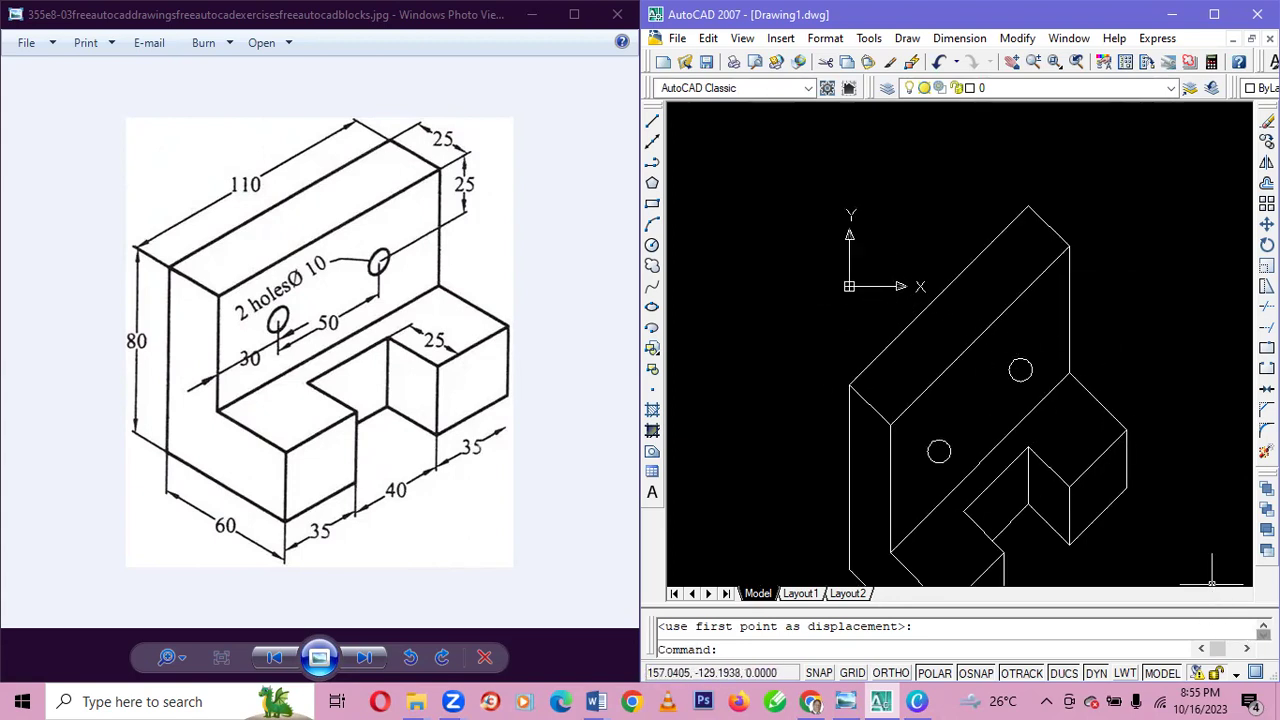
pyautogui.click(1247, 649)
pyautogui.click(1247, 649)
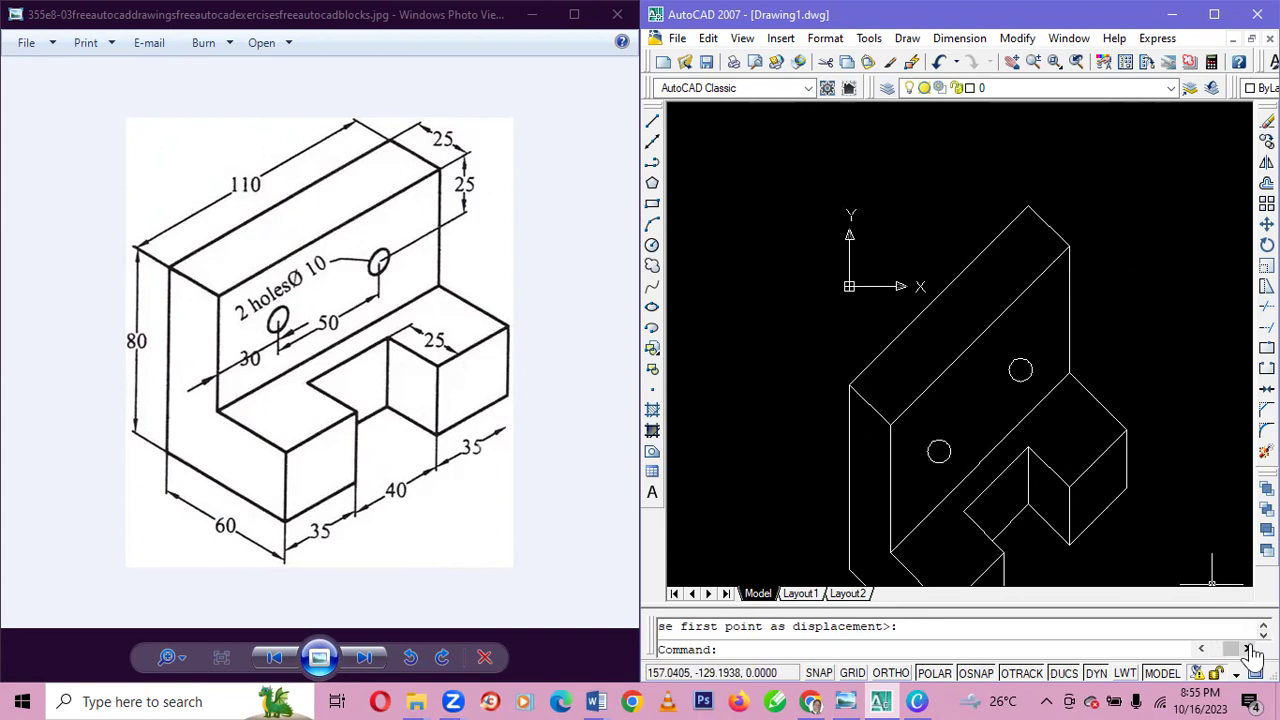
pyautogui.scroll(1, 900, 630)
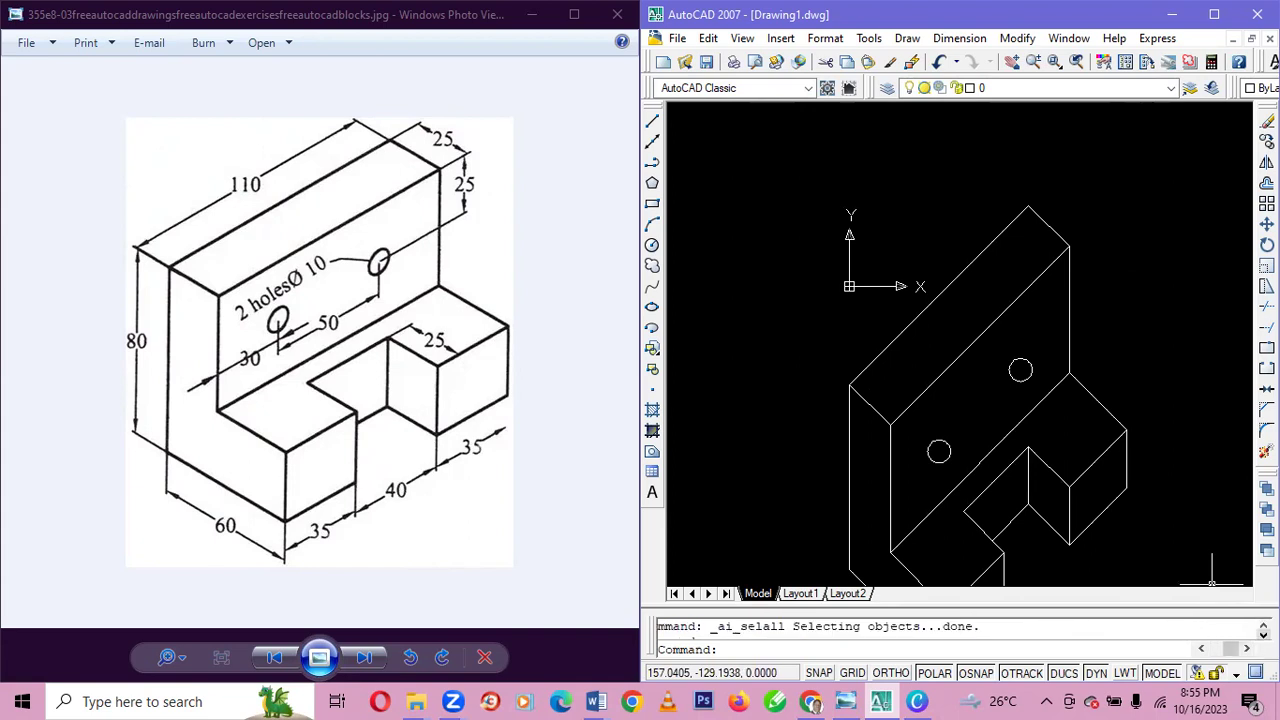
# - Select everything again and move the part from its top corner into final position
pyautogui.hotkey('ctrl', 'a')
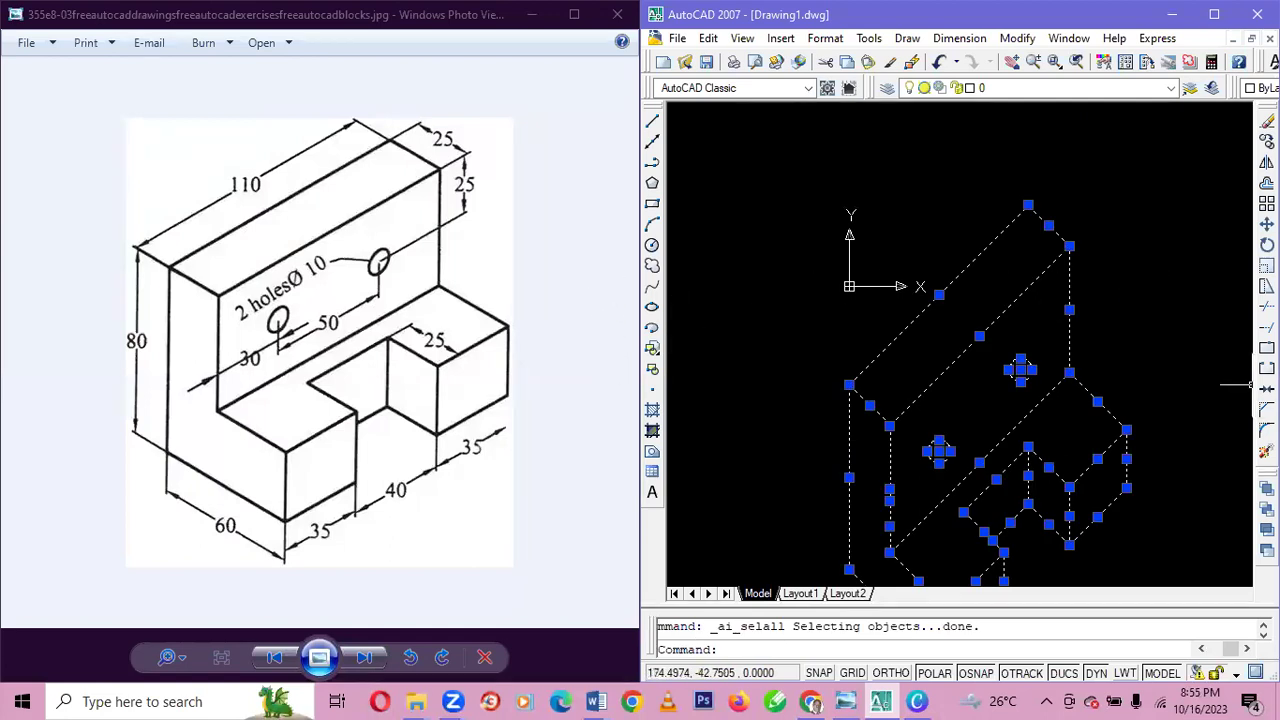
pyautogui.click(1266, 224)
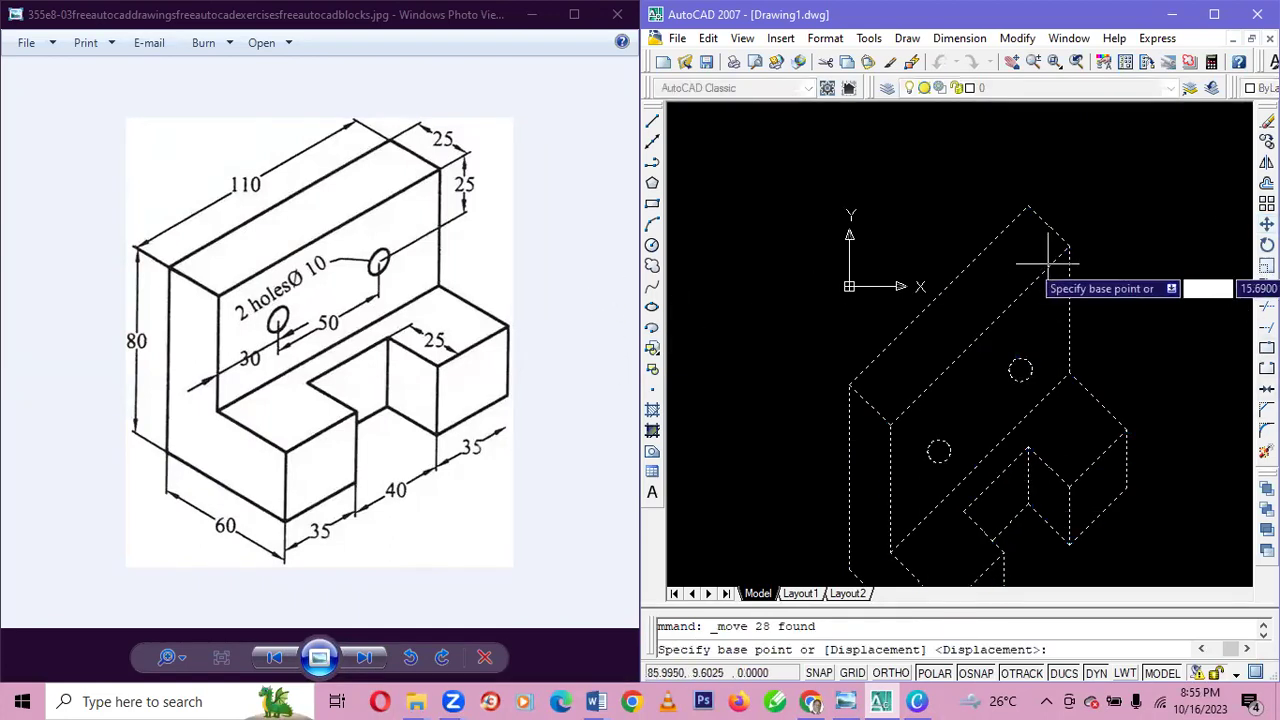
pyautogui.click(1068, 246)
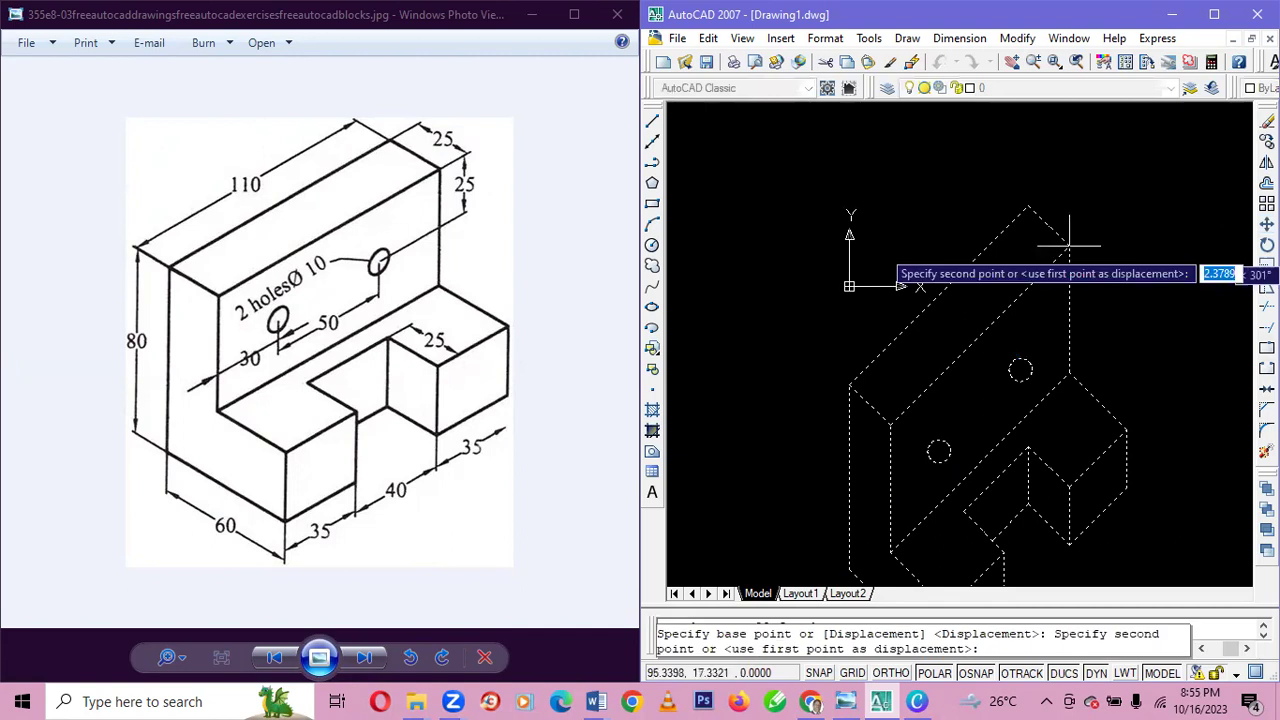
pyautogui.click(1103, 170)
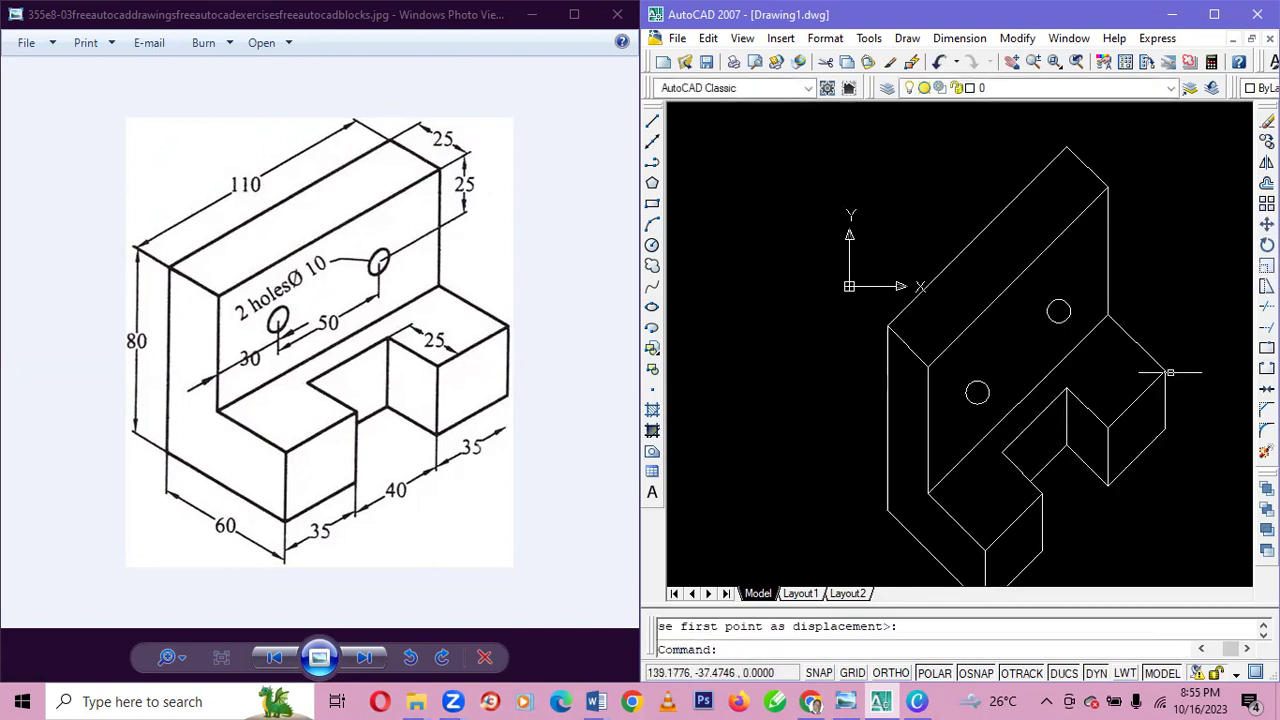
pyautogui.scroll(-2, 1075, 415)
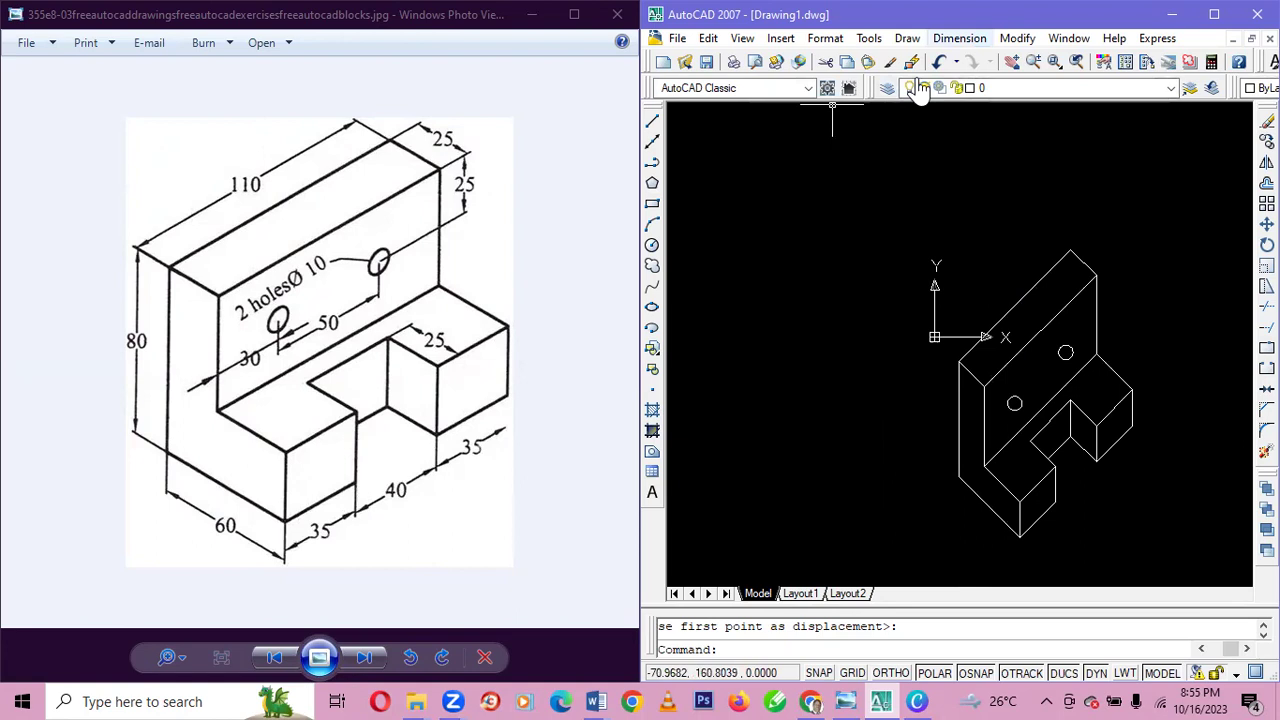
# - Add an aligned 35 dimension along the block's bottom front edge
pyautogui.click(959, 38)
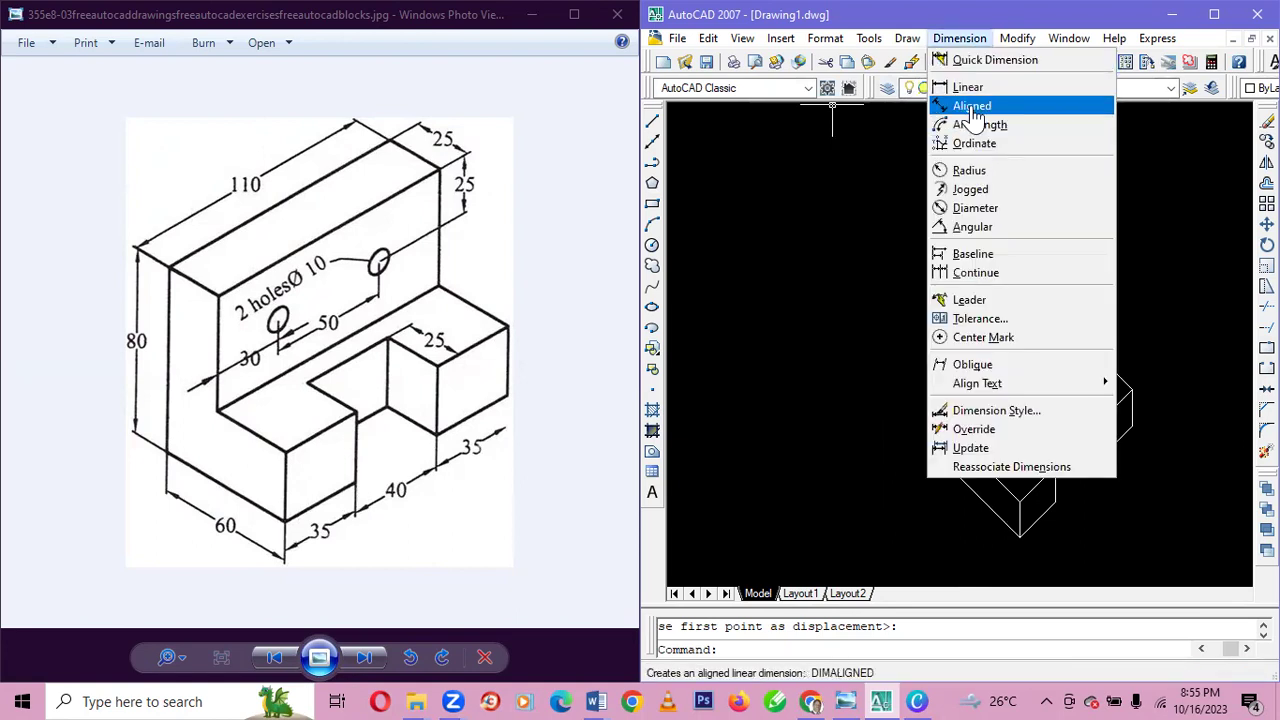
pyautogui.click(972, 106)
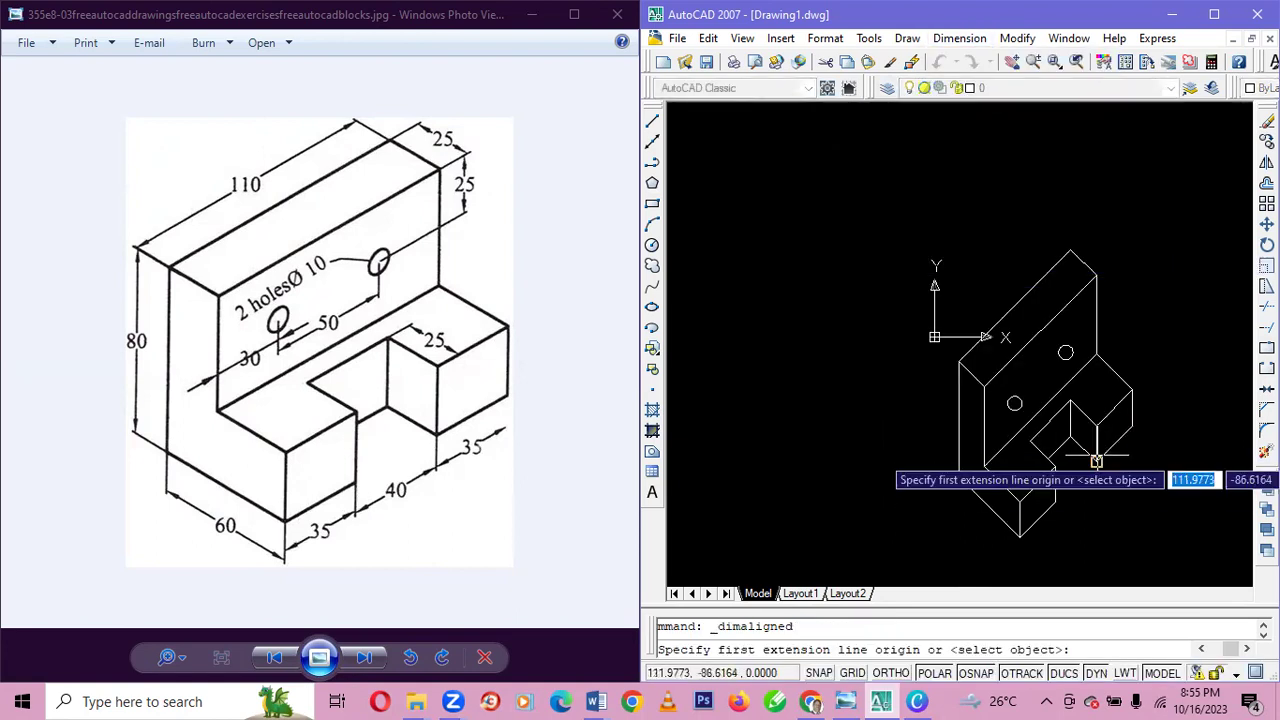
pyautogui.click(1019, 538)
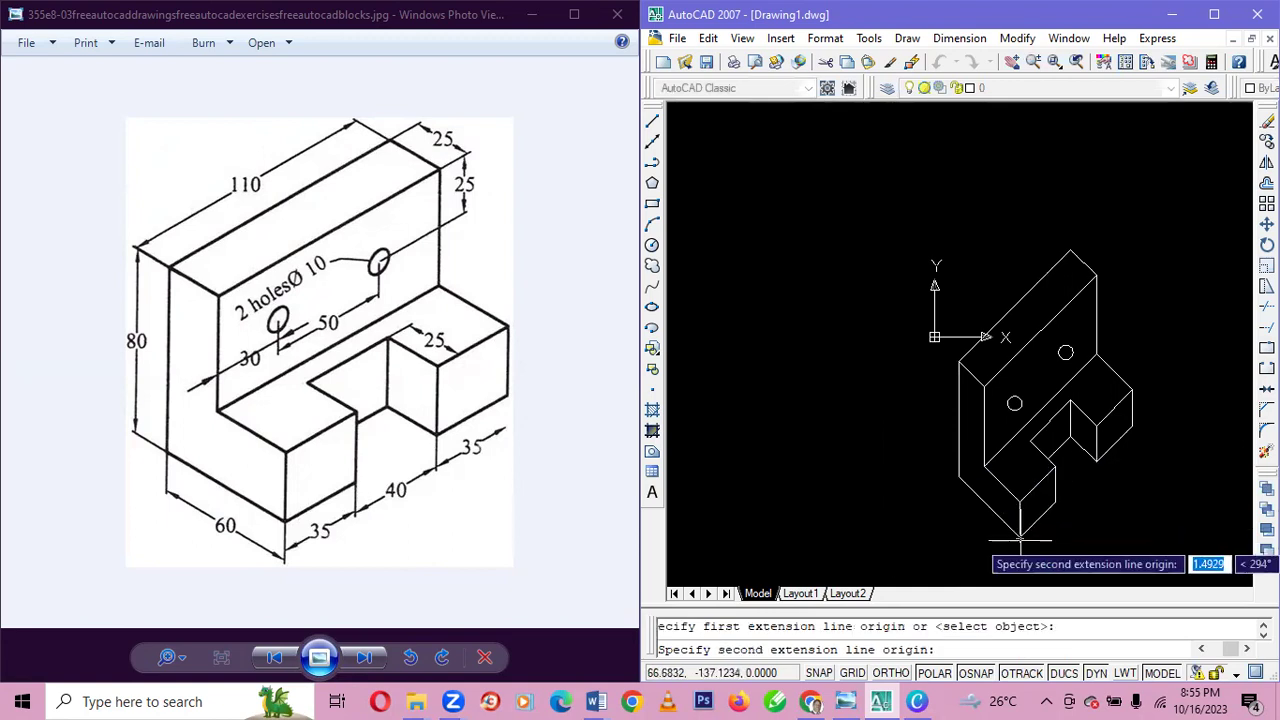
pyautogui.click(1055, 503)
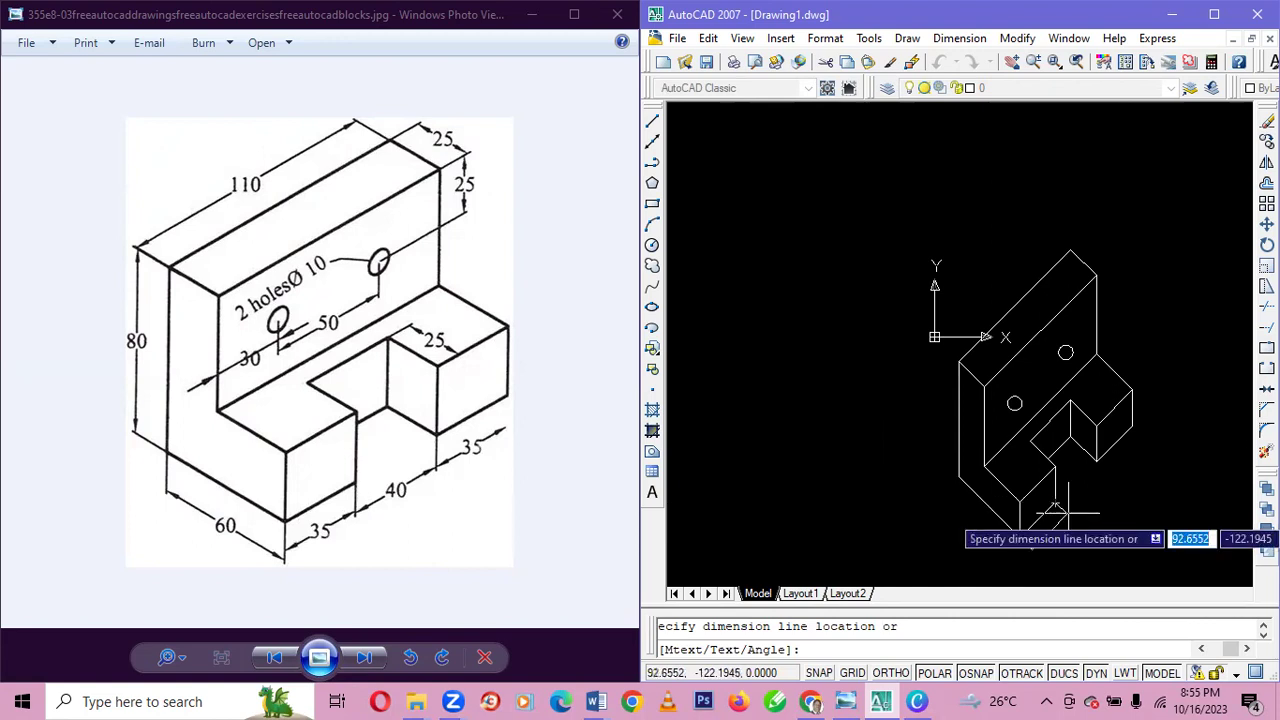
pyautogui.click(1052, 530)
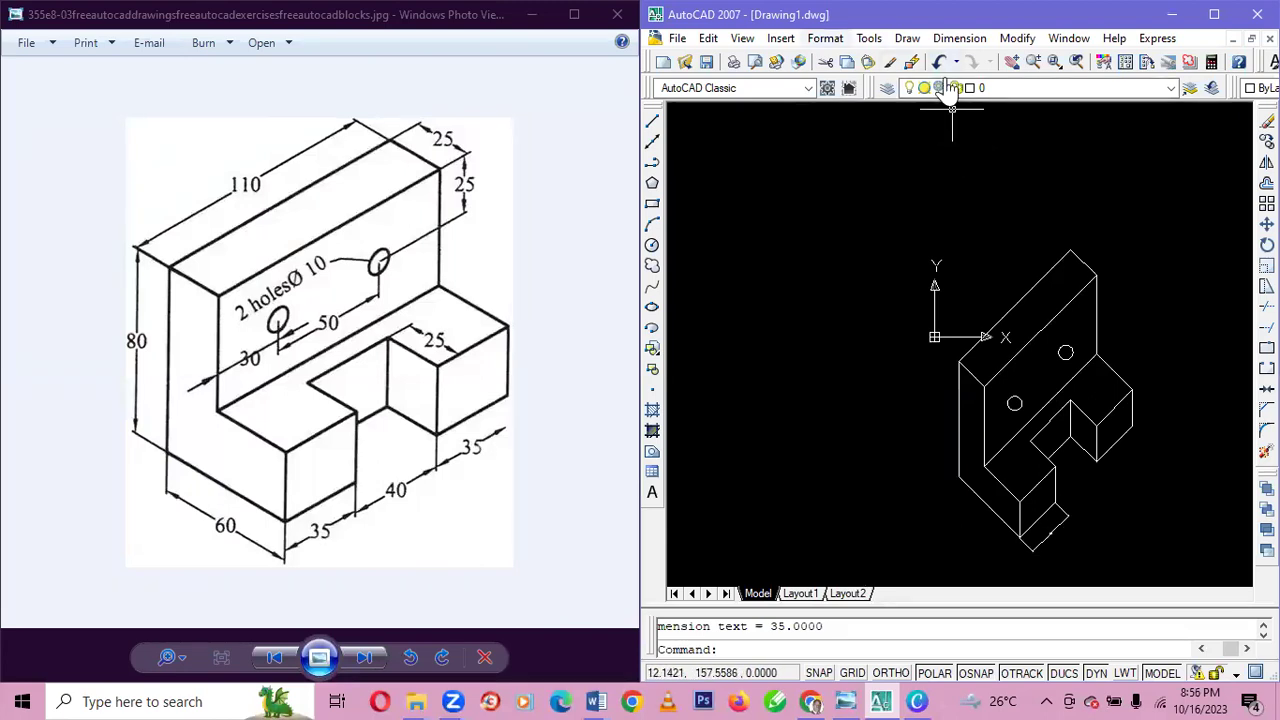
pyautogui.click(825, 38)
# - Modify the Standard dimension style to text height 4 and precision 0
pyautogui.click(930, 187)
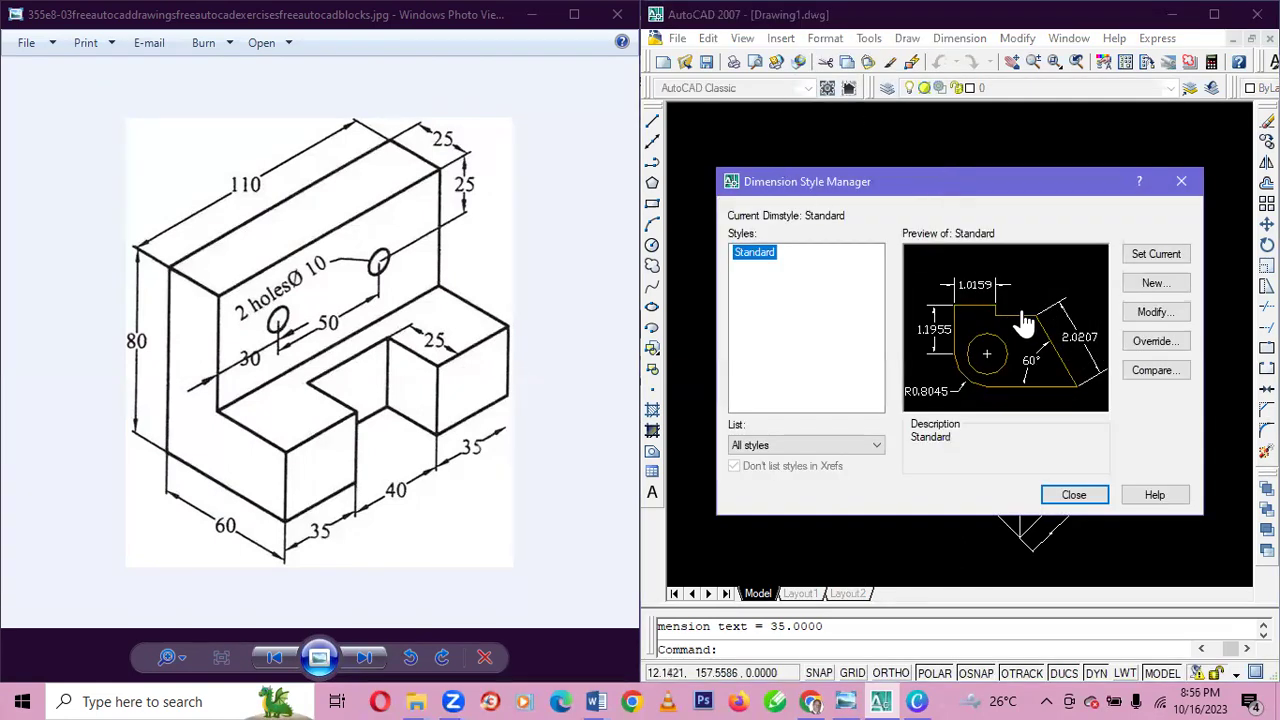
pyautogui.click(1148, 314)
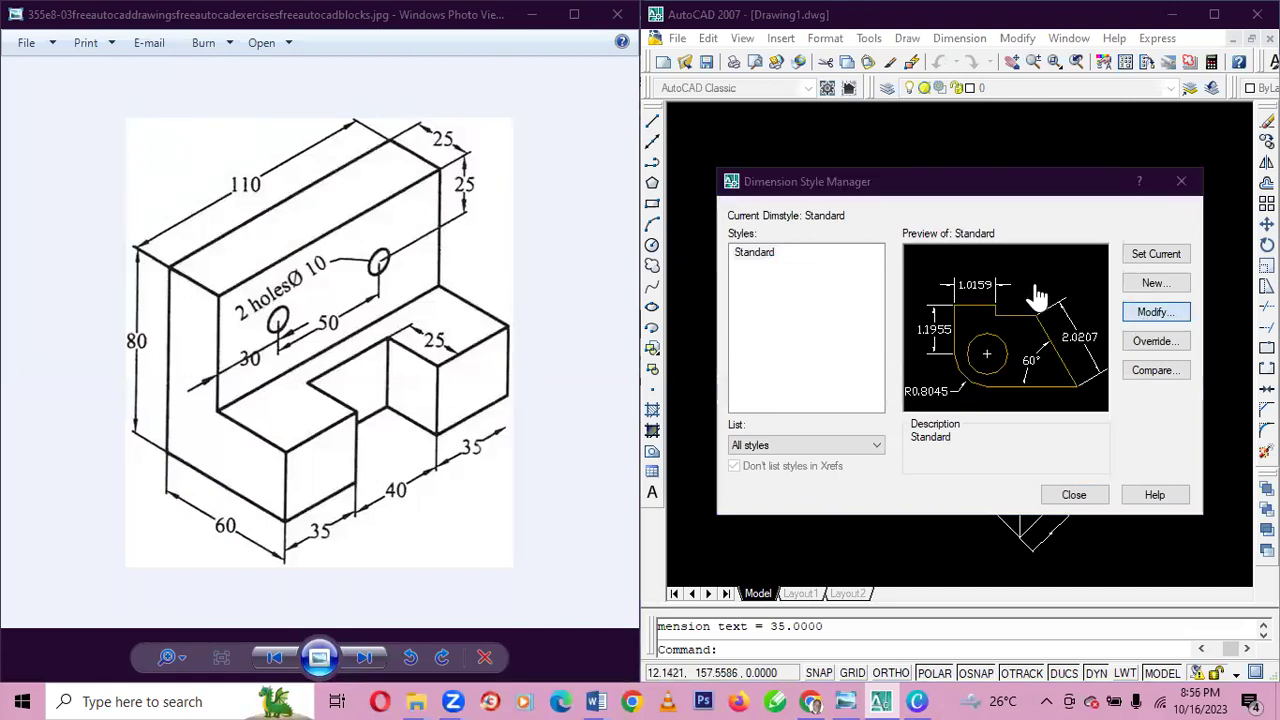
pyautogui.click(1170, 318)
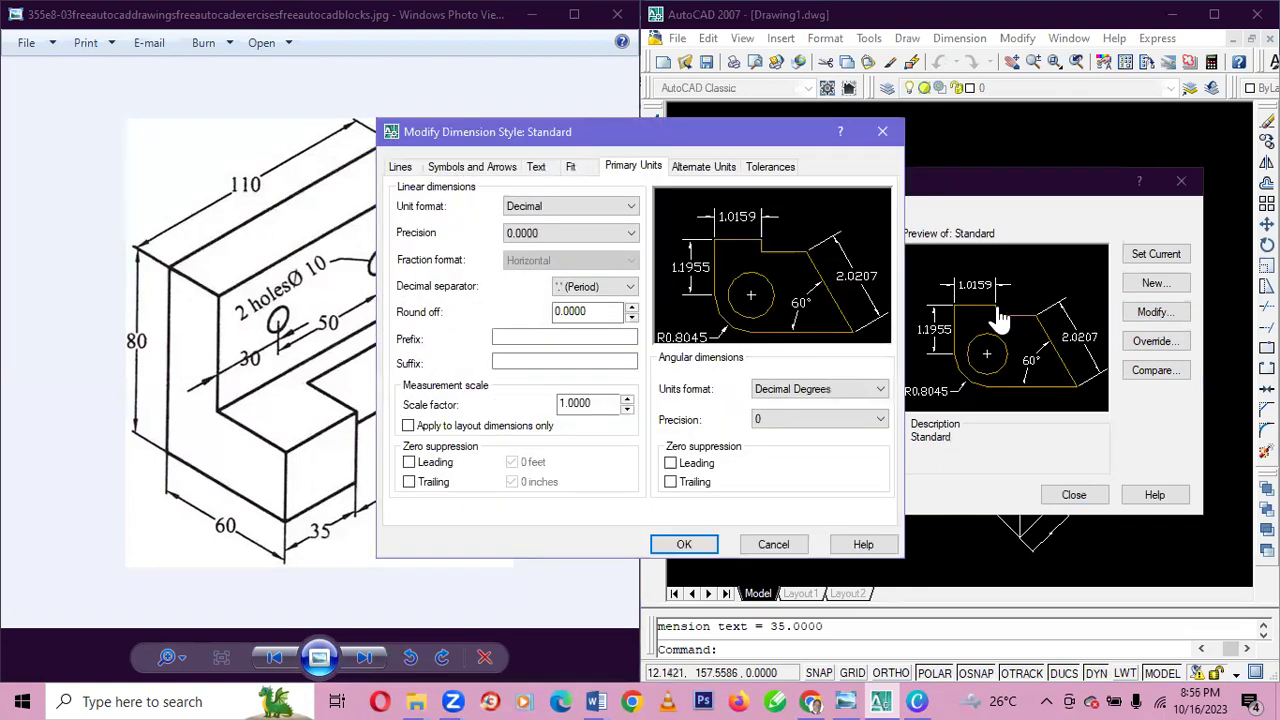
pyautogui.click(472, 170)
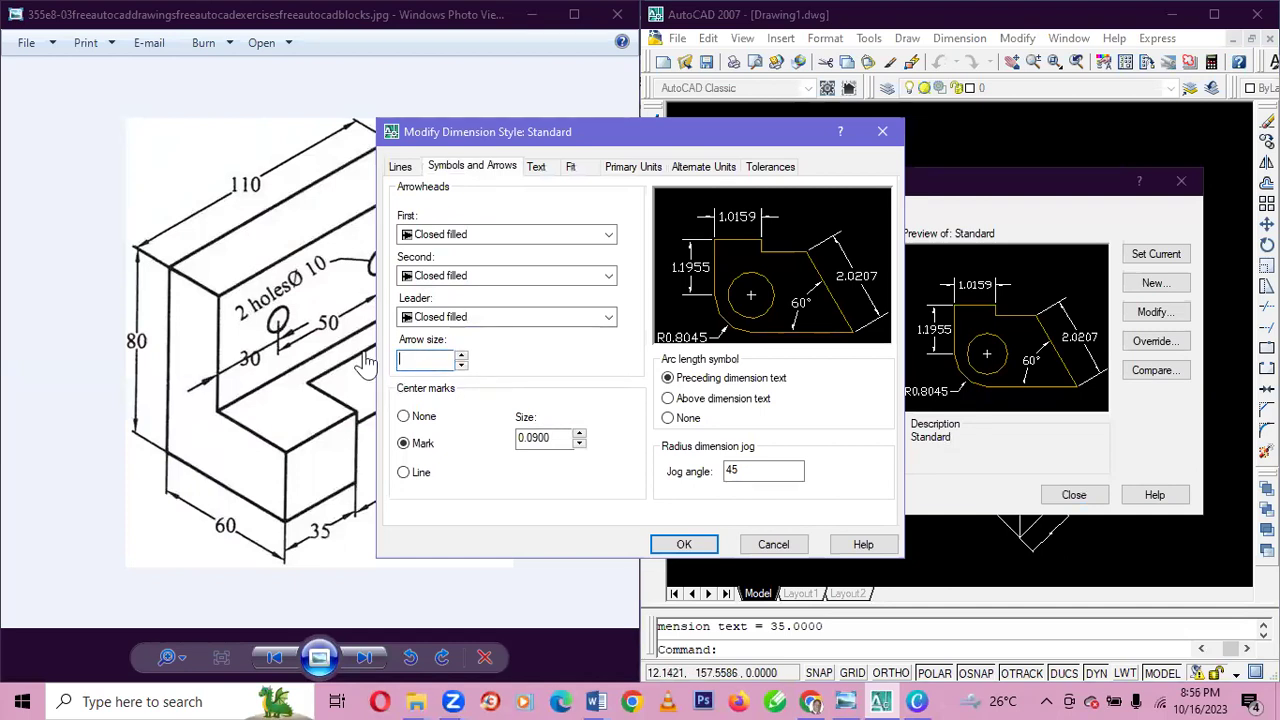
pyautogui.write('4')
pyautogui.click(540, 172)
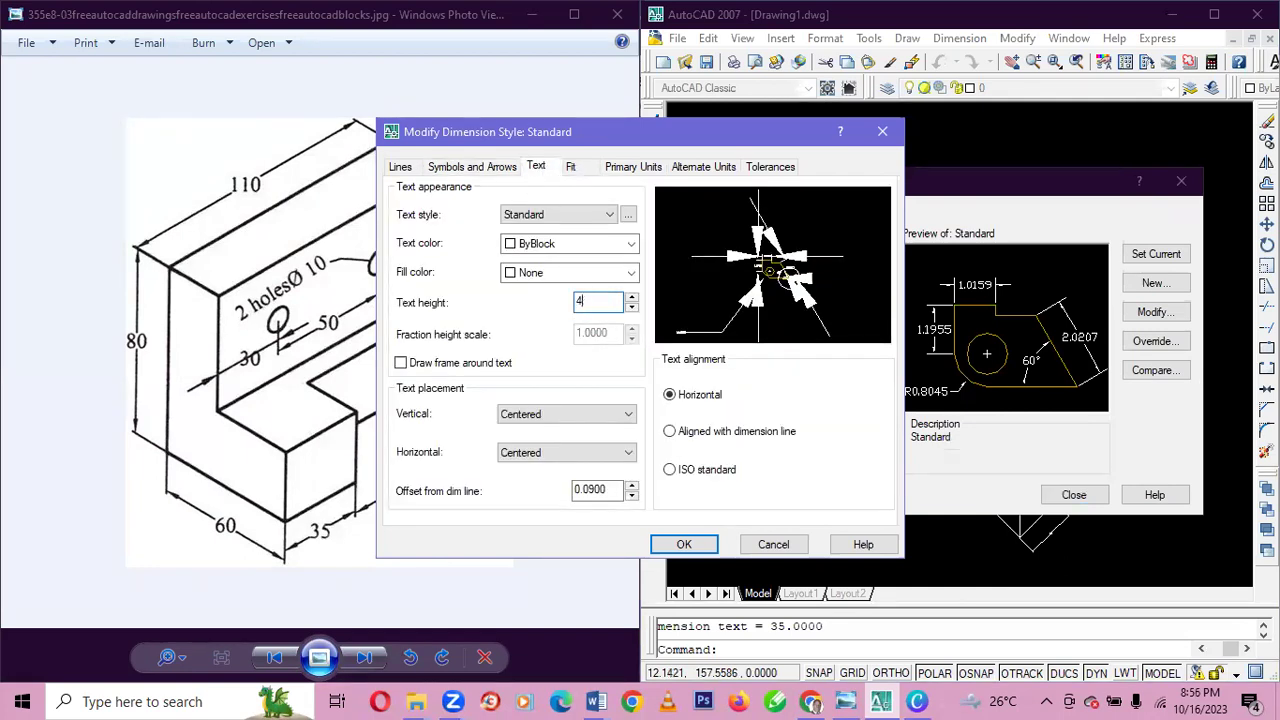
pyautogui.click(618, 172)
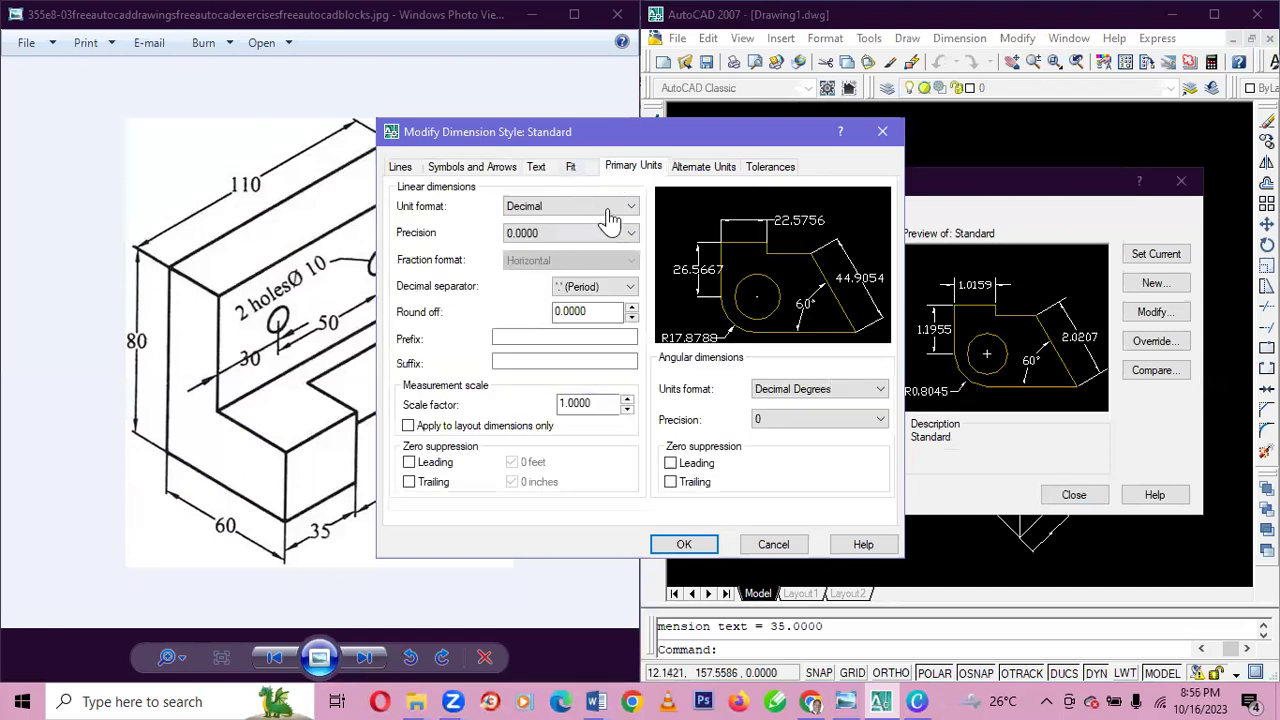
pyautogui.click(578, 233)
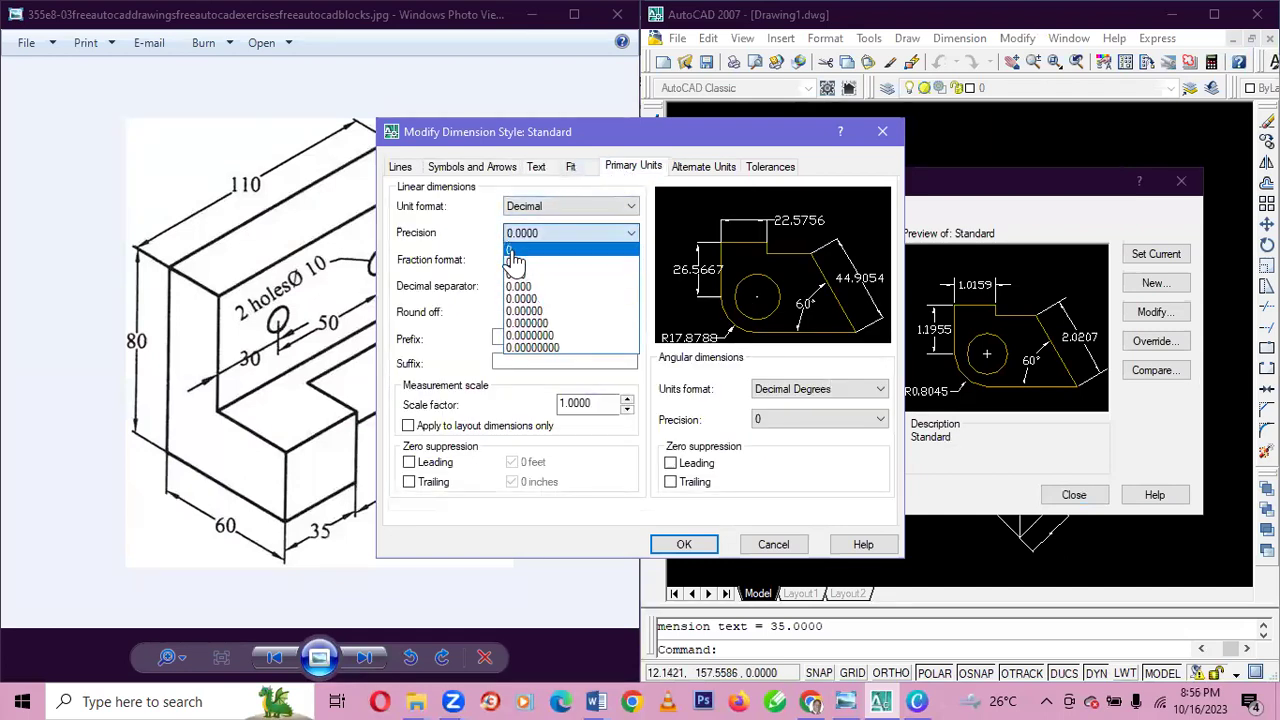
pyautogui.click(512, 249)
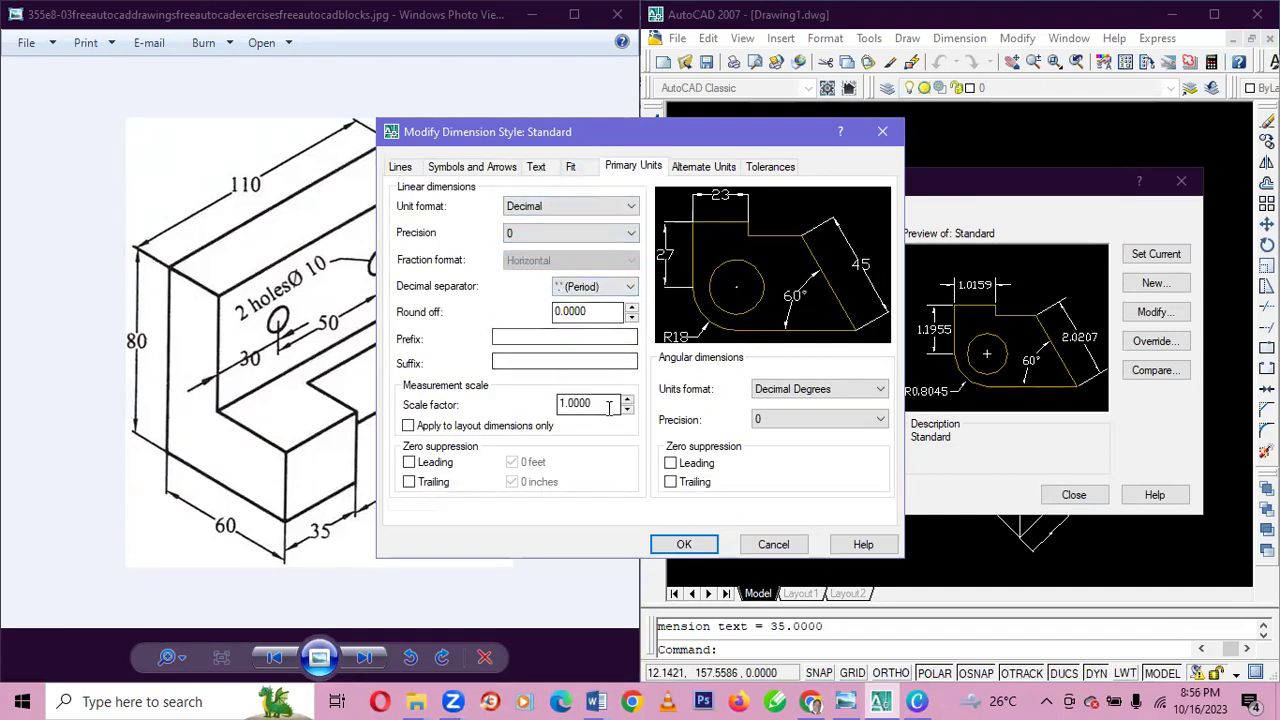
pyautogui.click(684, 544)
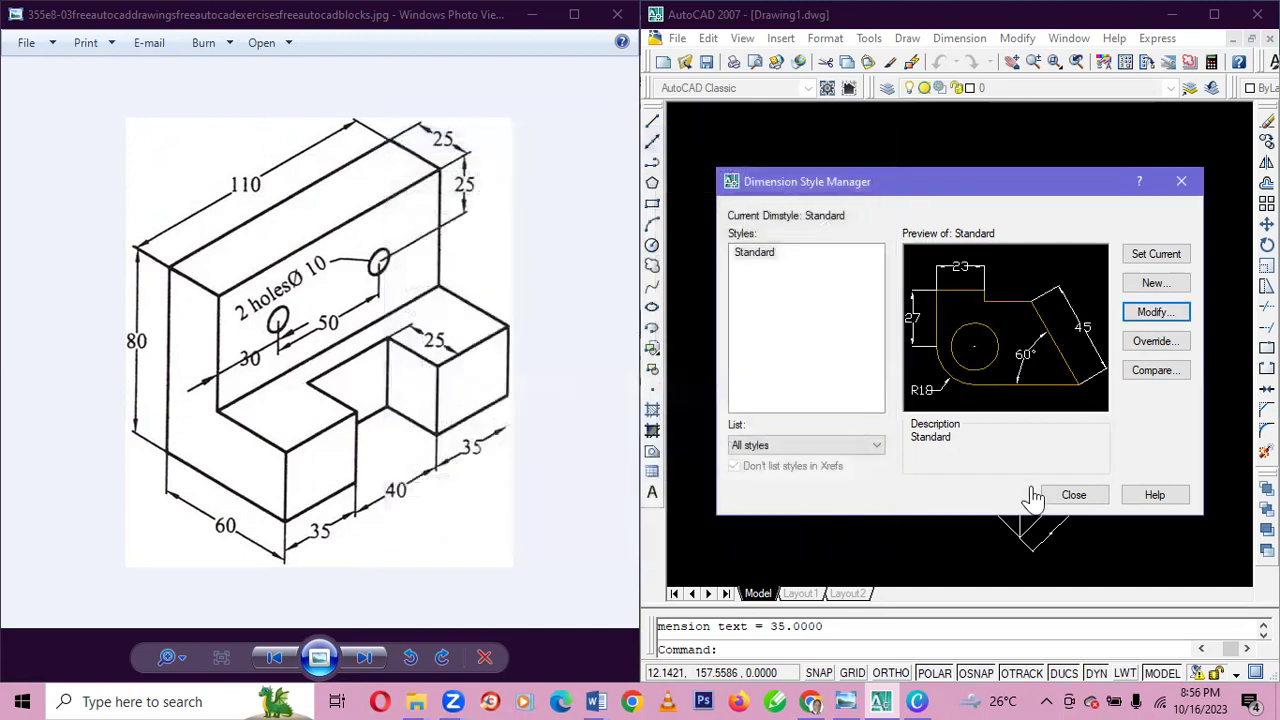
# - Close the style manager and add an aligned 40 dimension along the slot edge
pyautogui.click(1072, 494)
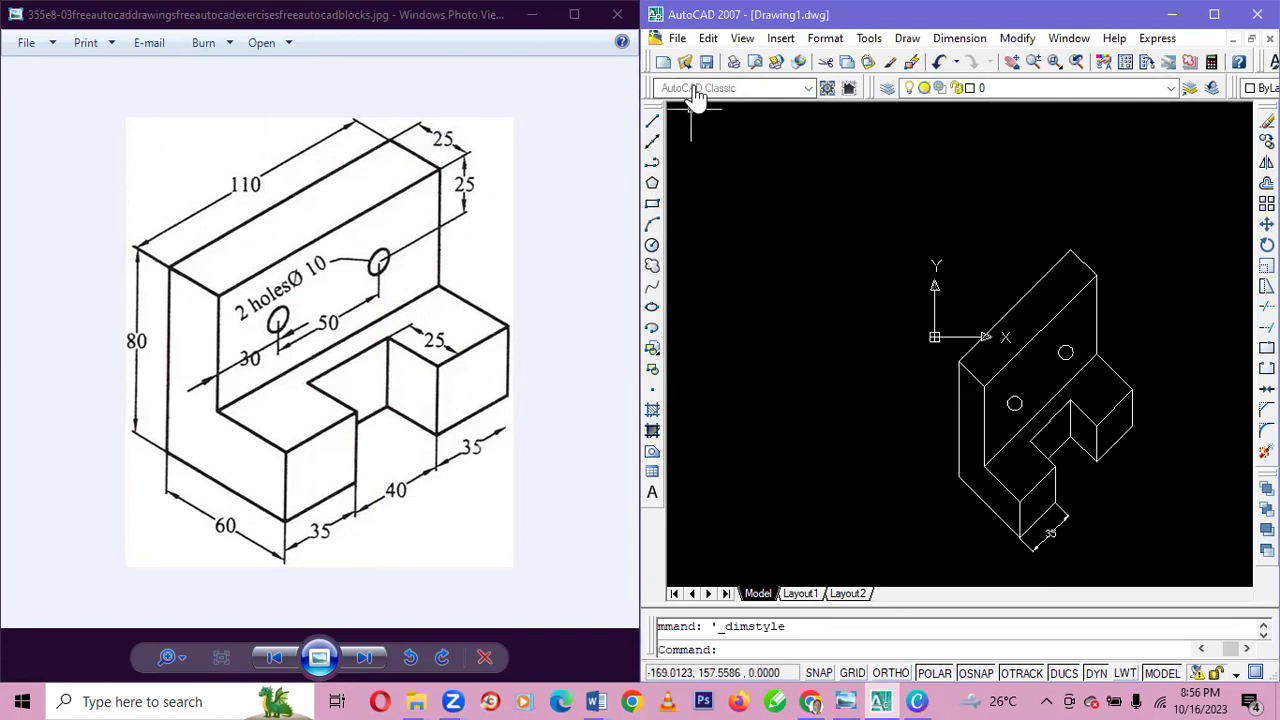
pyautogui.click(959, 38)
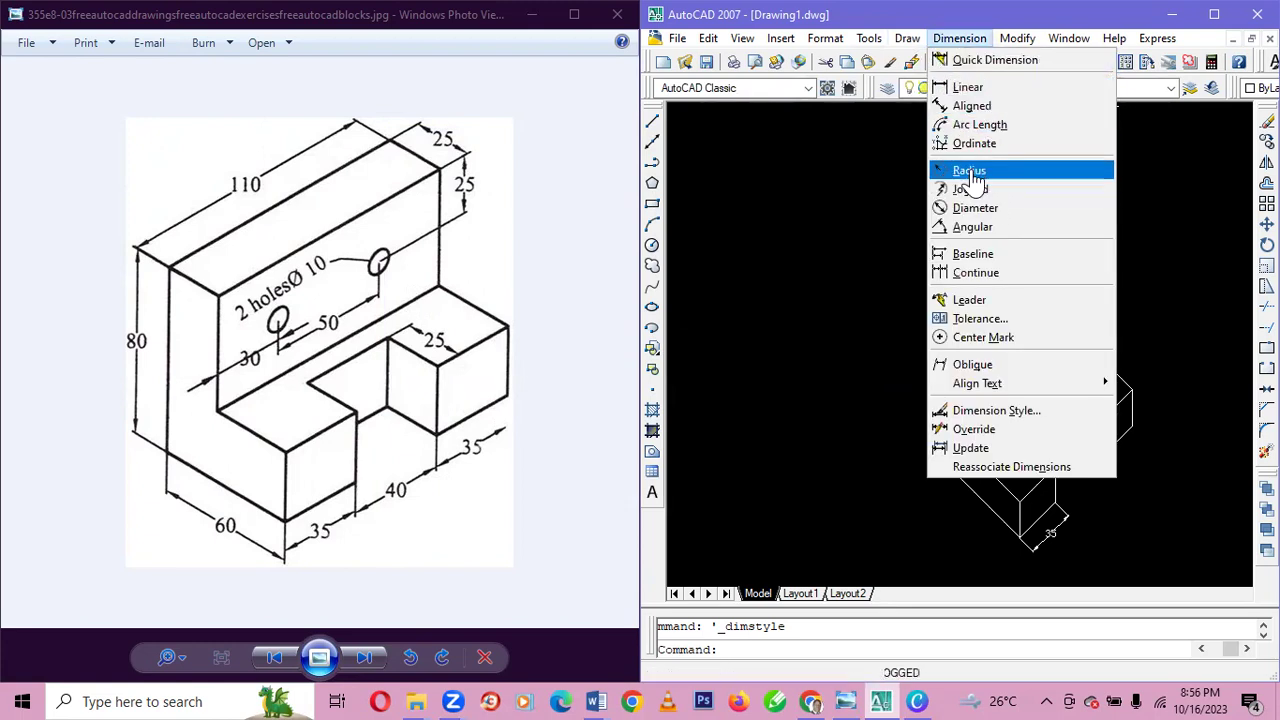
pyautogui.click(972, 107)
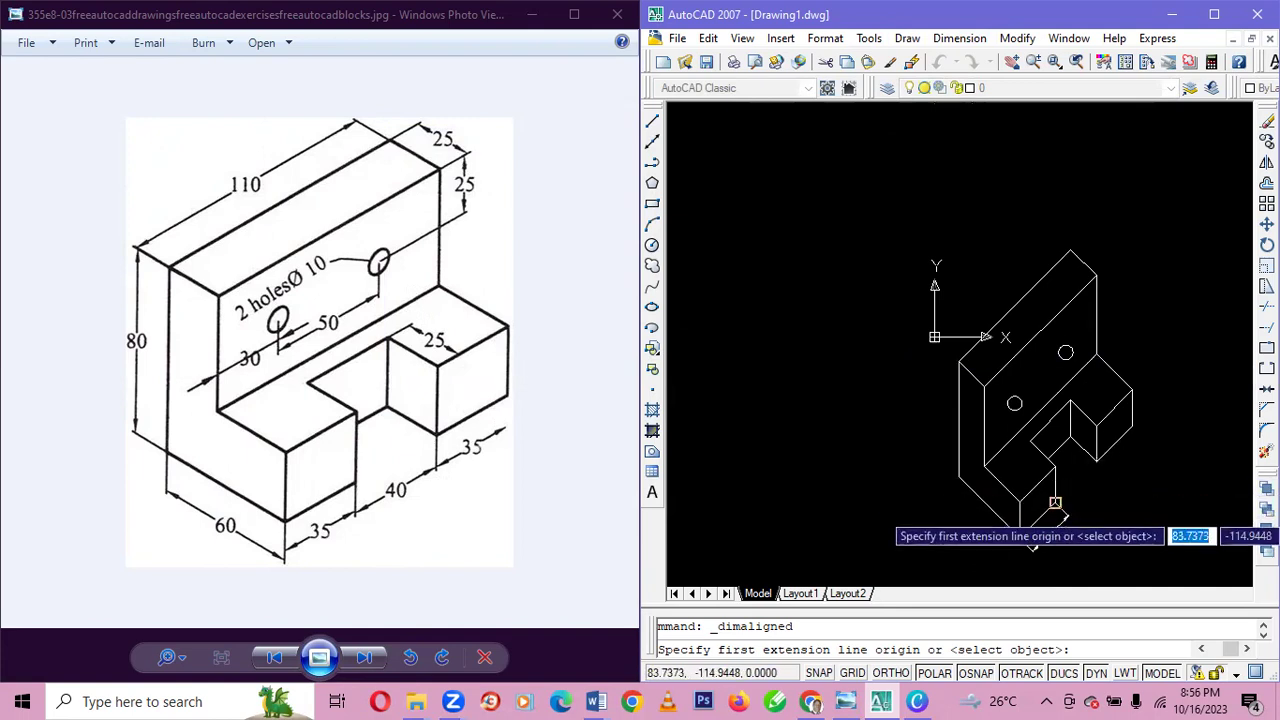
pyautogui.click(1055, 503)
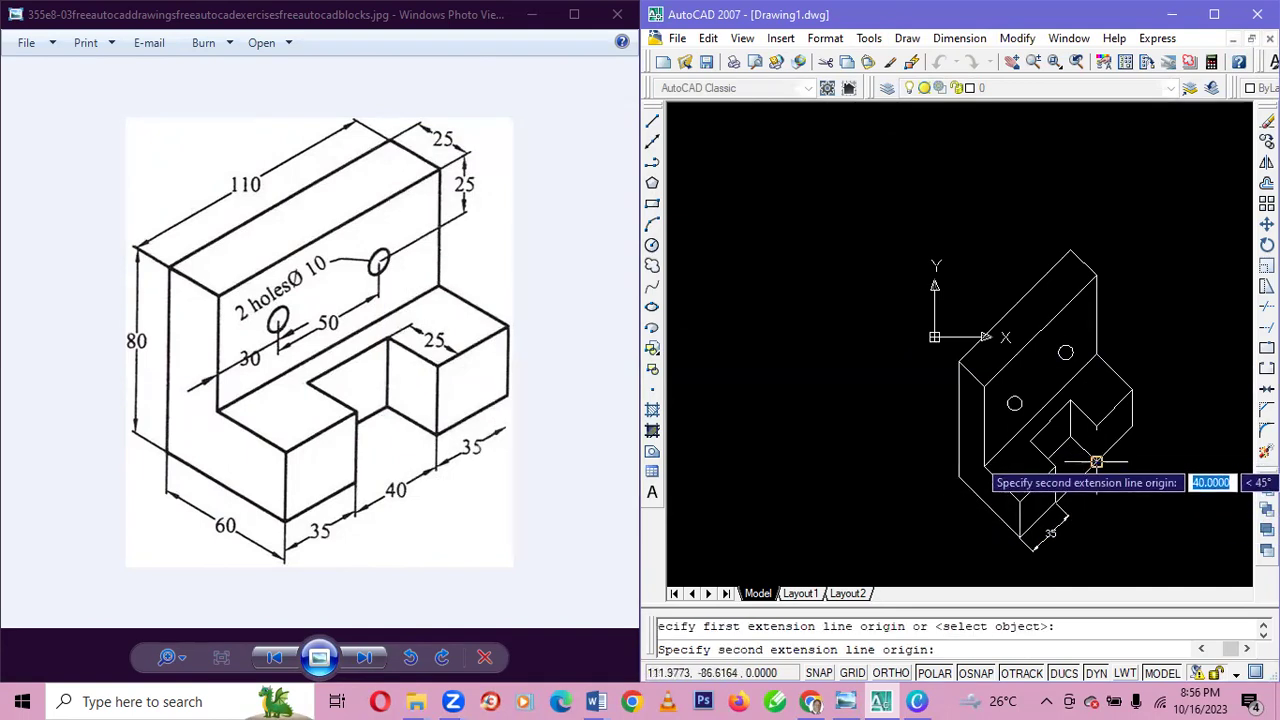
pyautogui.click(1096, 462)
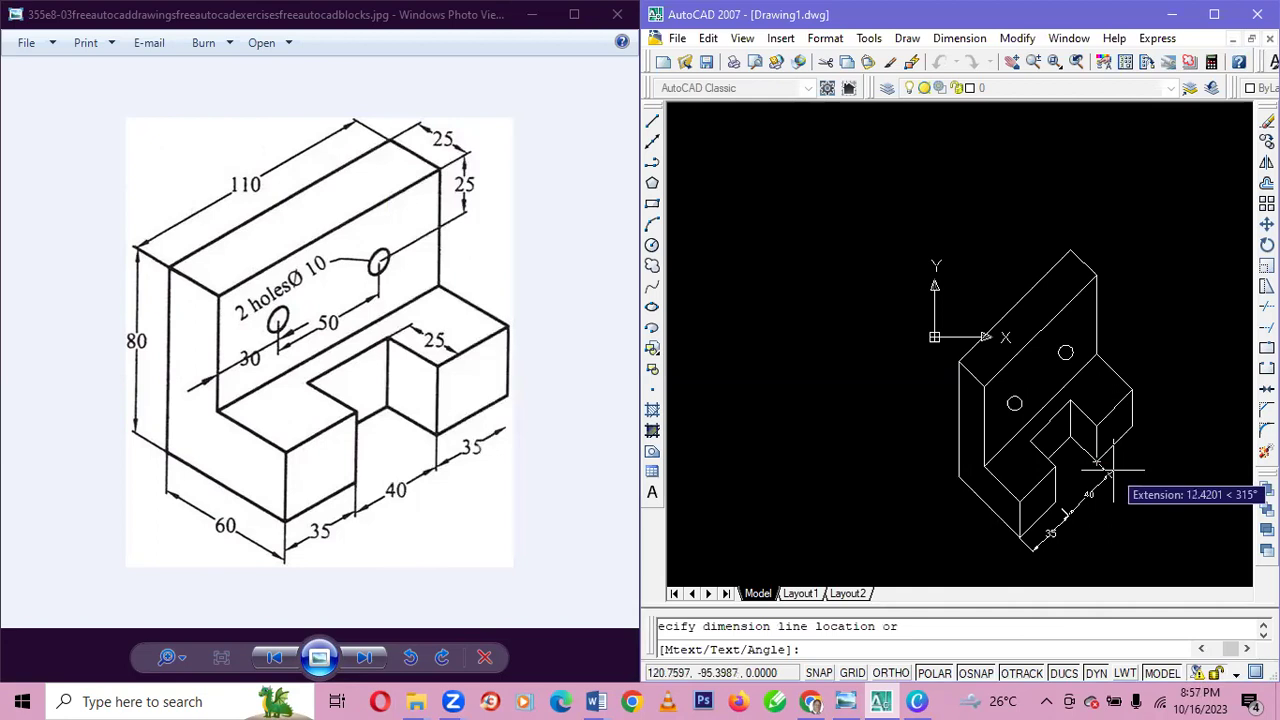
pyautogui.click(1112, 468)
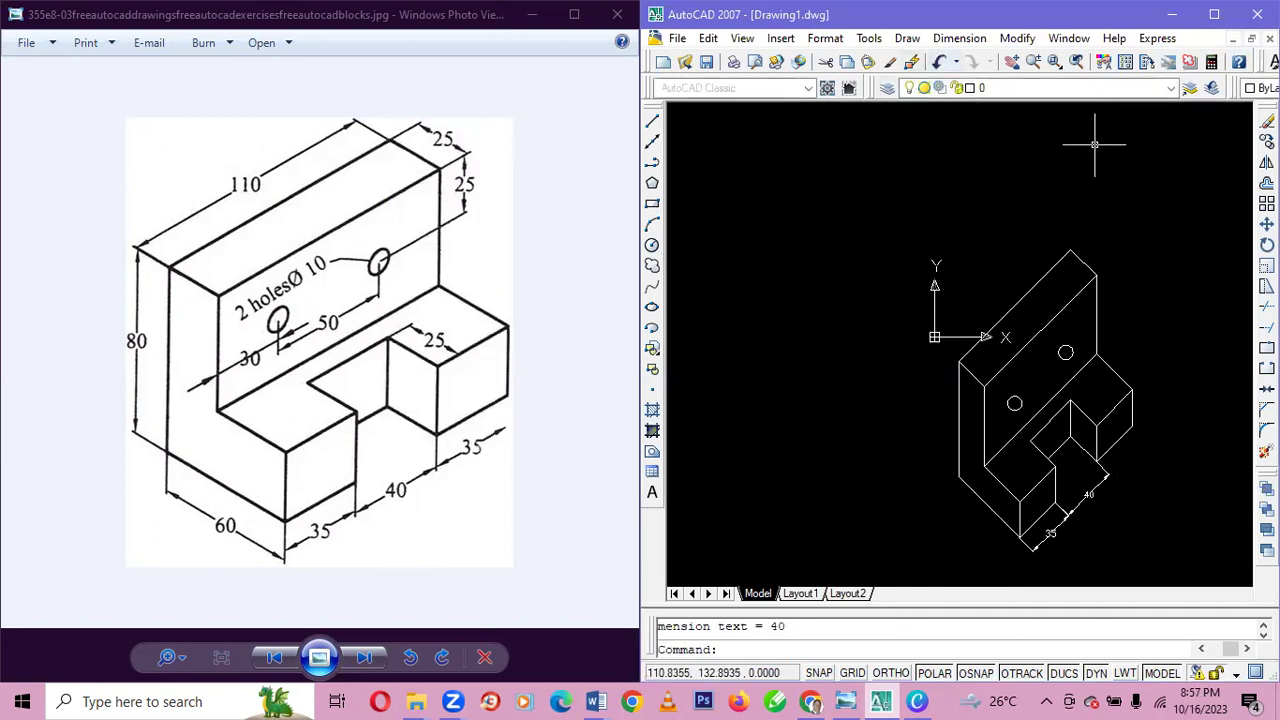
# - Add an aligned 35 dimension along the base's right edge
pyautogui.hotkey('alt', 'n')
pyautogui.press('Down')
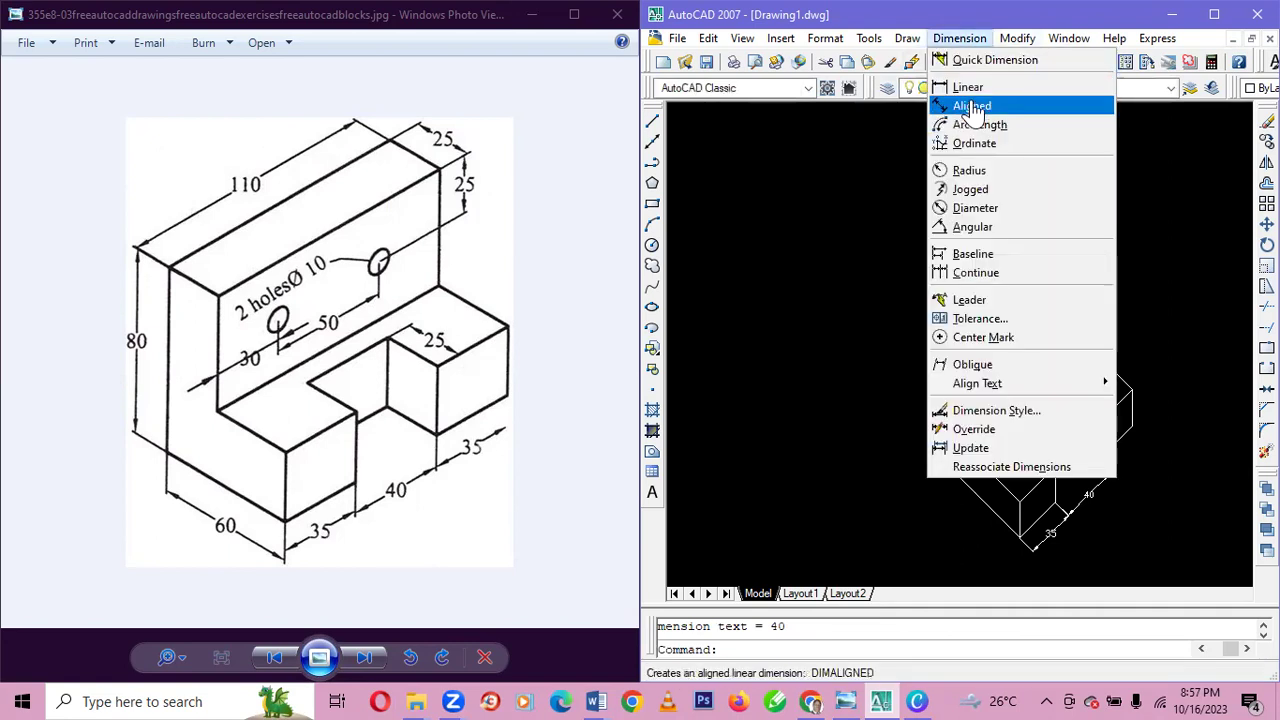
pyautogui.click(972, 107)
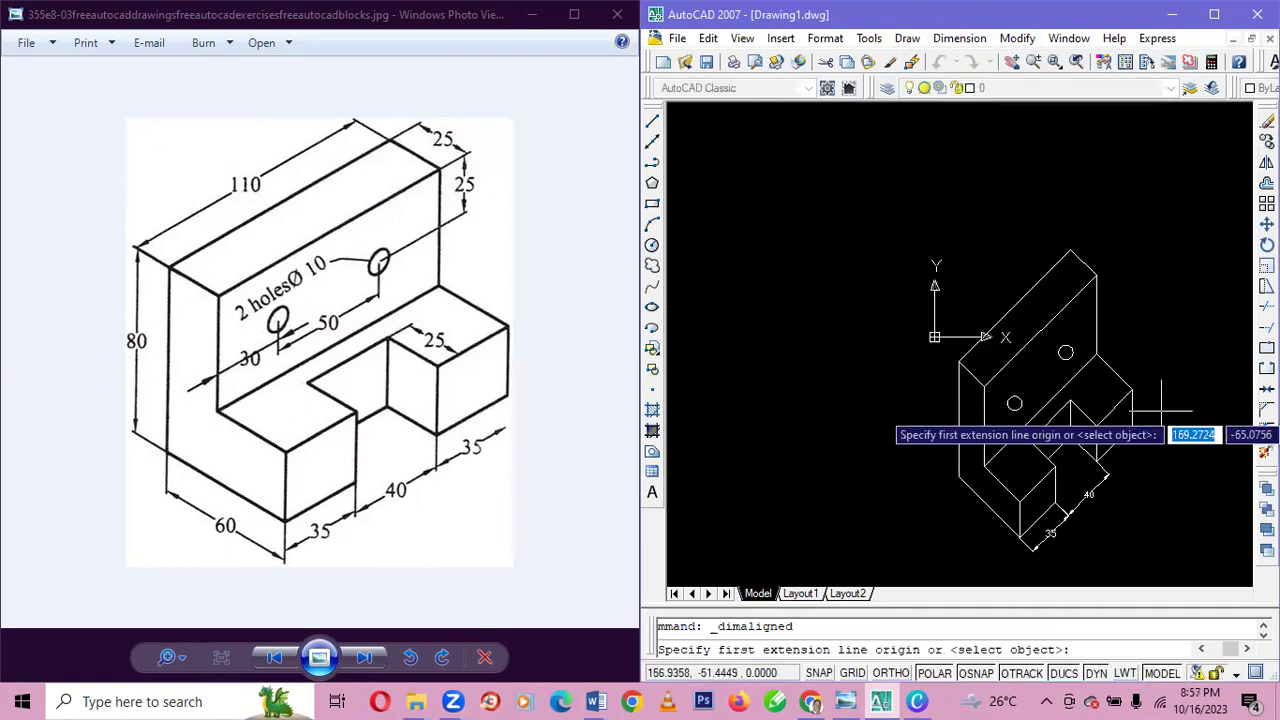
pyautogui.click(1101, 471)
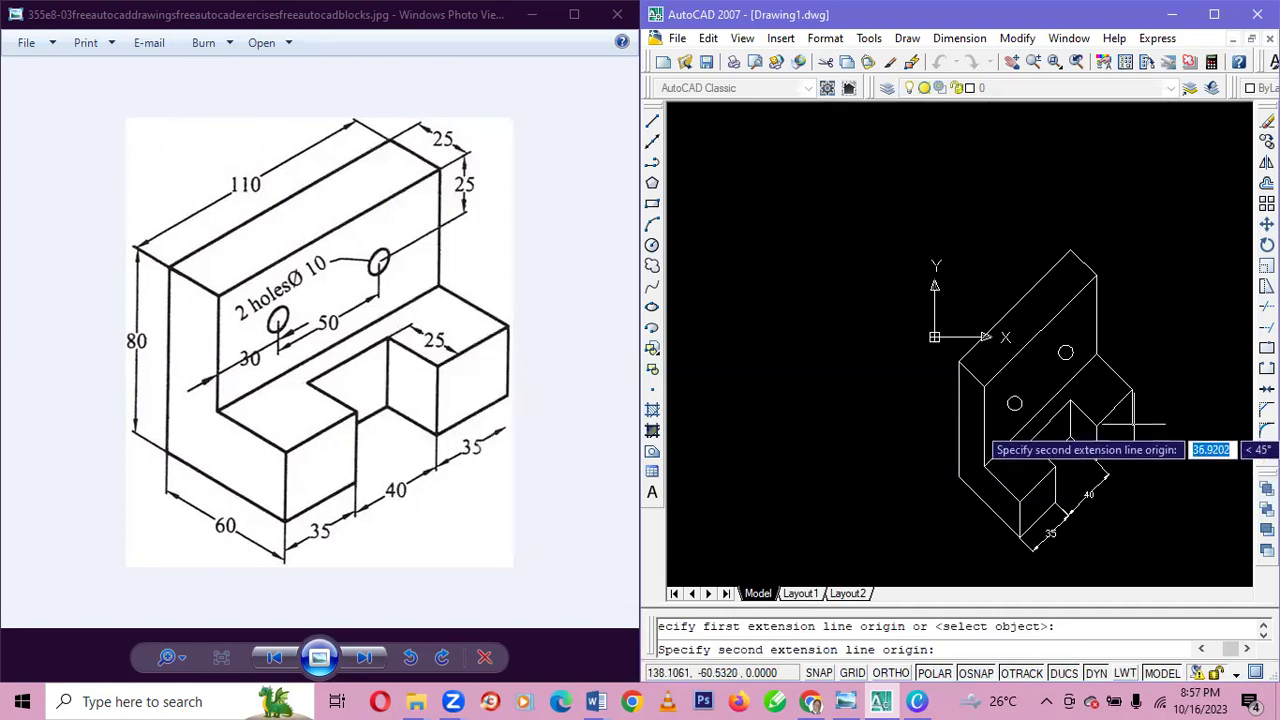
pyautogui.click(1133, 424)
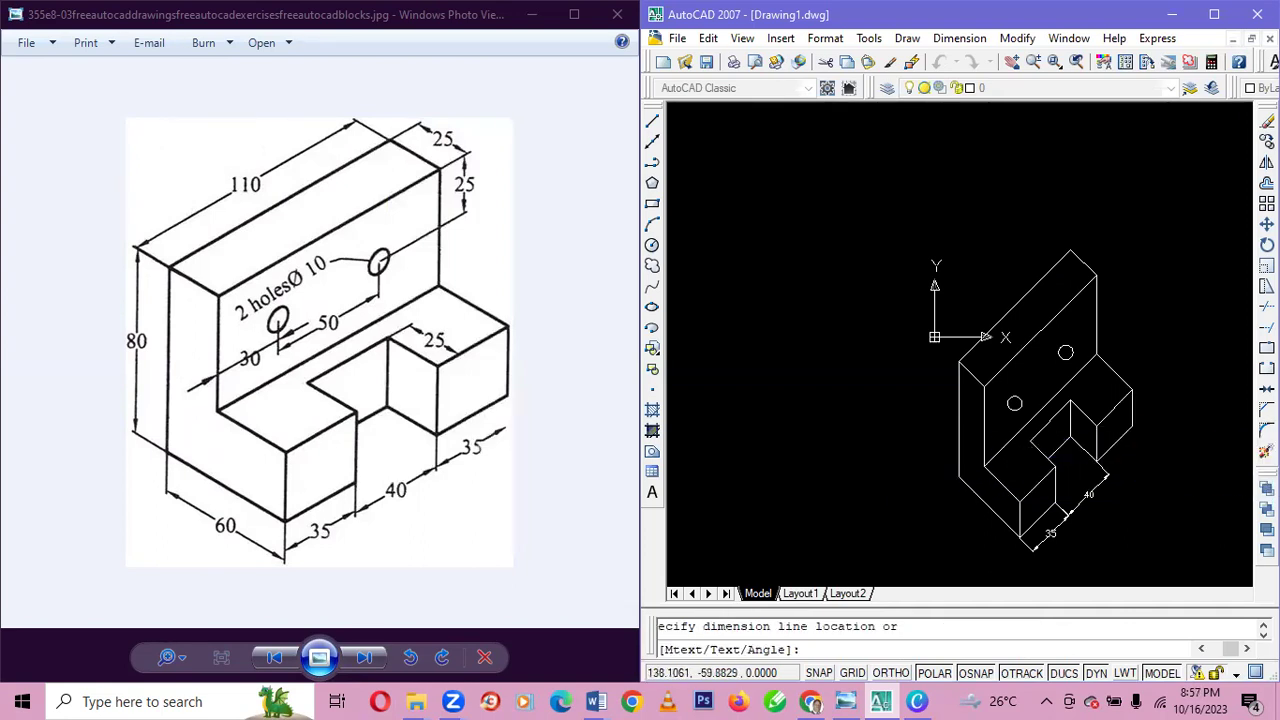
pyautogui.click(1140, 443)
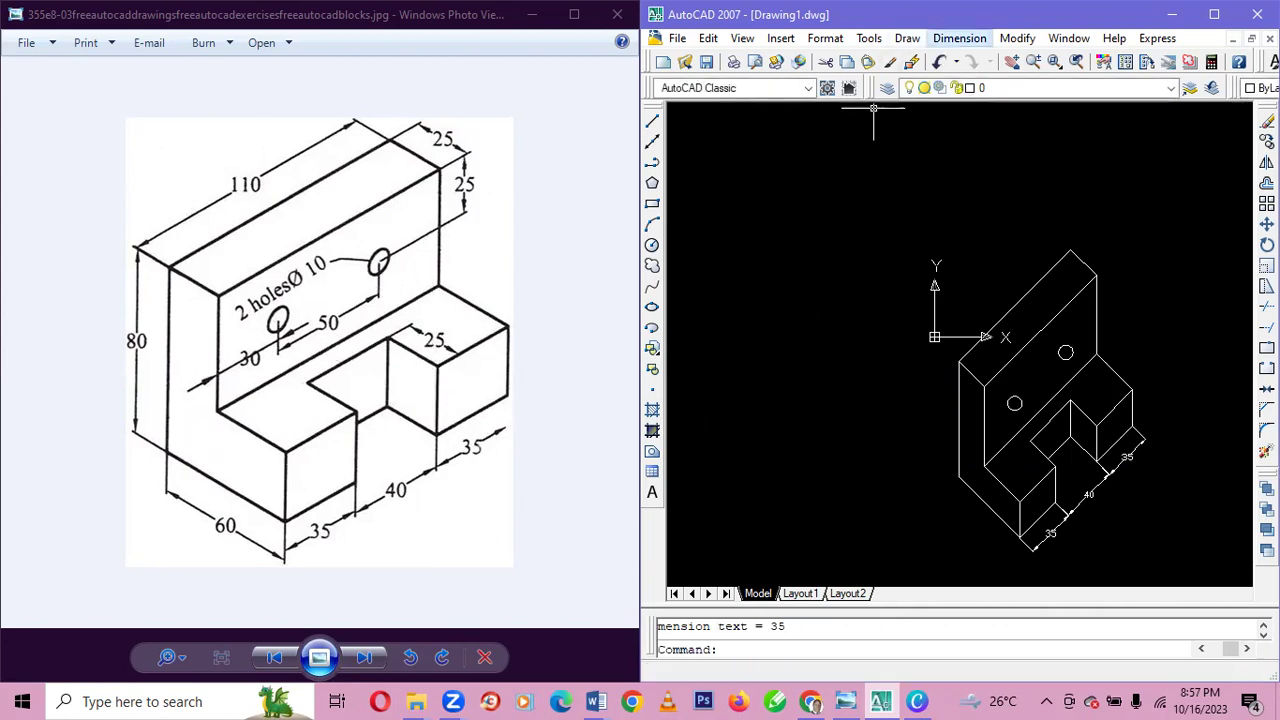
pyautogui.click(960, 38)
# - Add aligned dimensions of 25 beside the notch edge and 80 on the left vertical edge
pyautogui.click(972, 105)
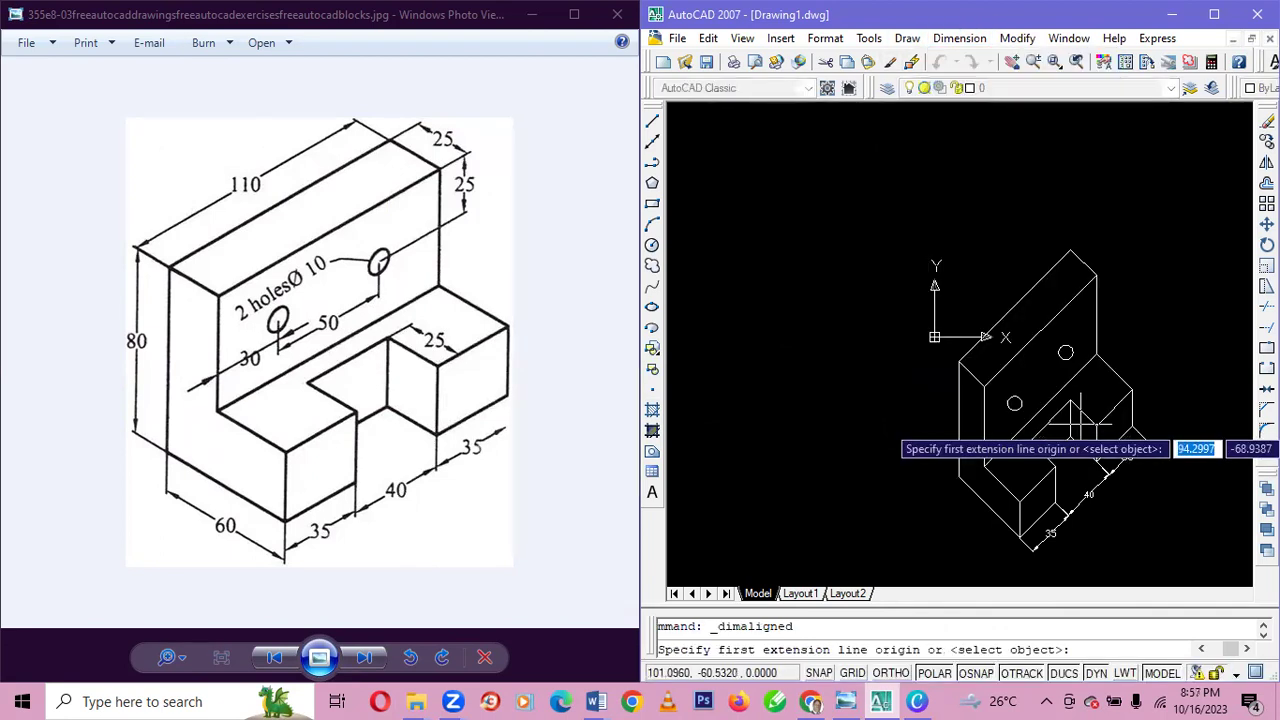
pyautogui.click(1096, 426)
pyautogui.click(1133, 391)
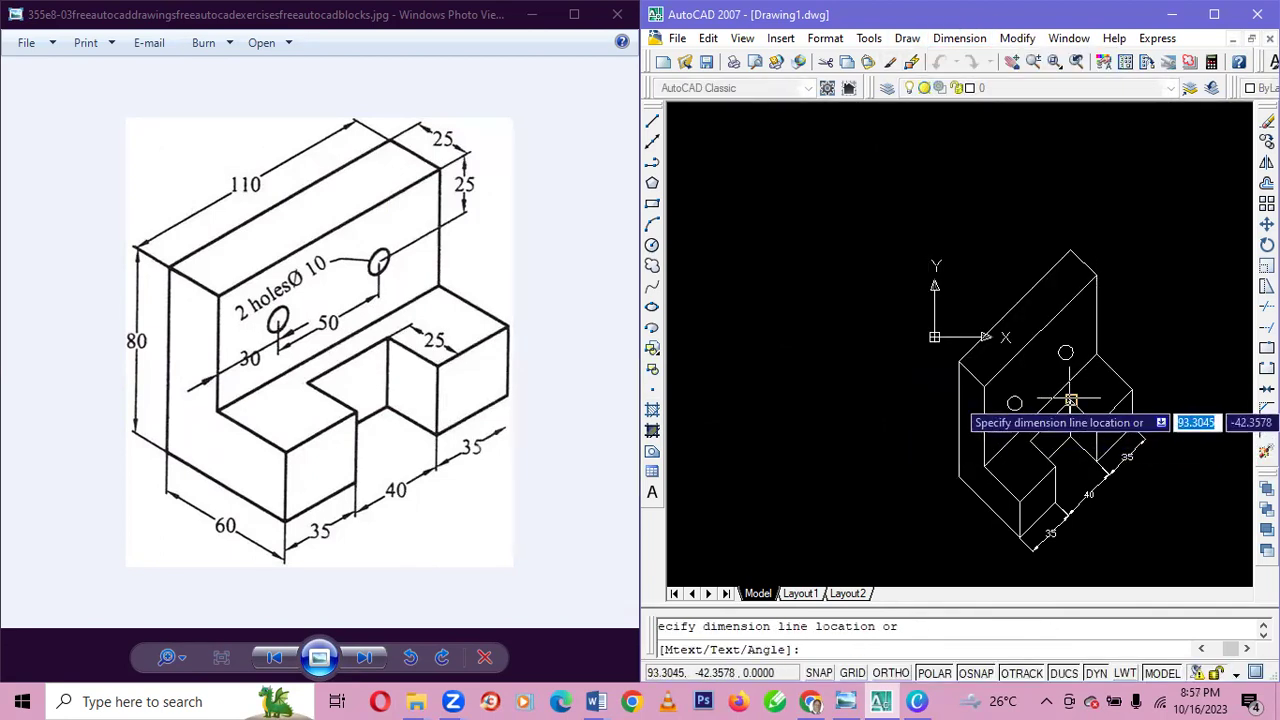
pyautogui.click(1090, 401)
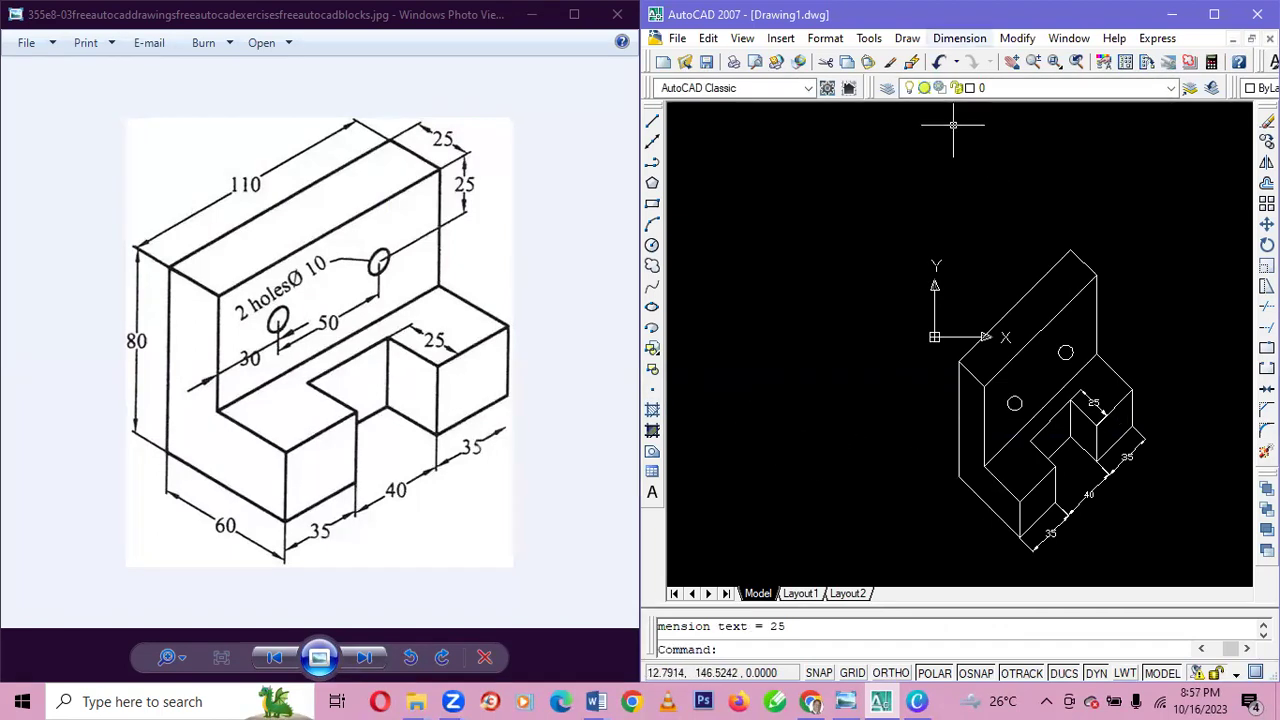
pyautogui.click(959, 38)
pyautogui.click(970, 106)
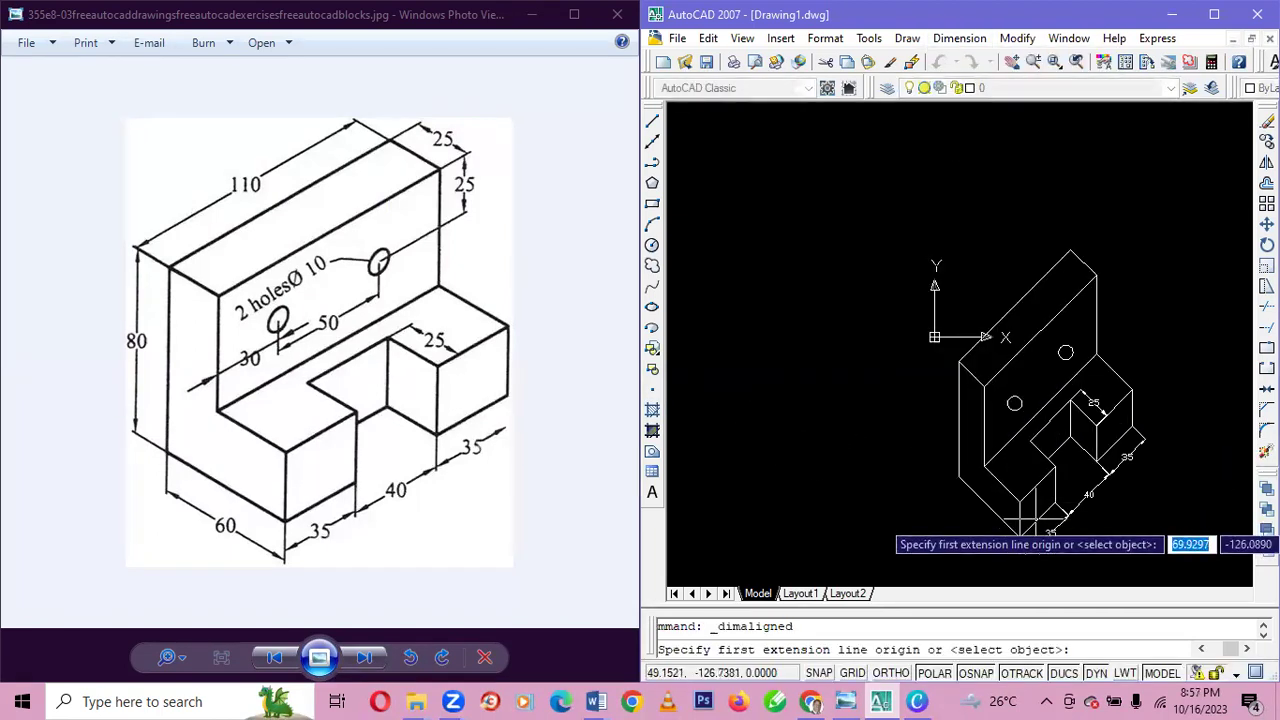
pyautogui.click(959, 467)
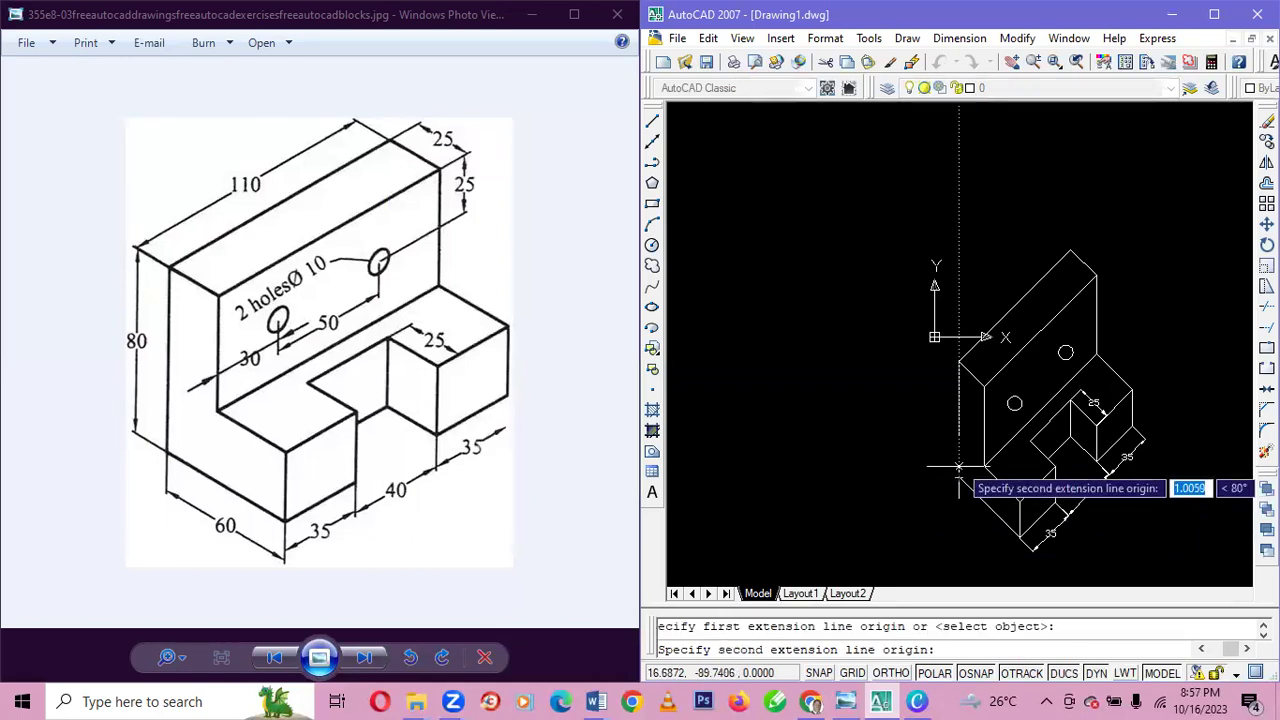
pyautogui.click(958, 361)
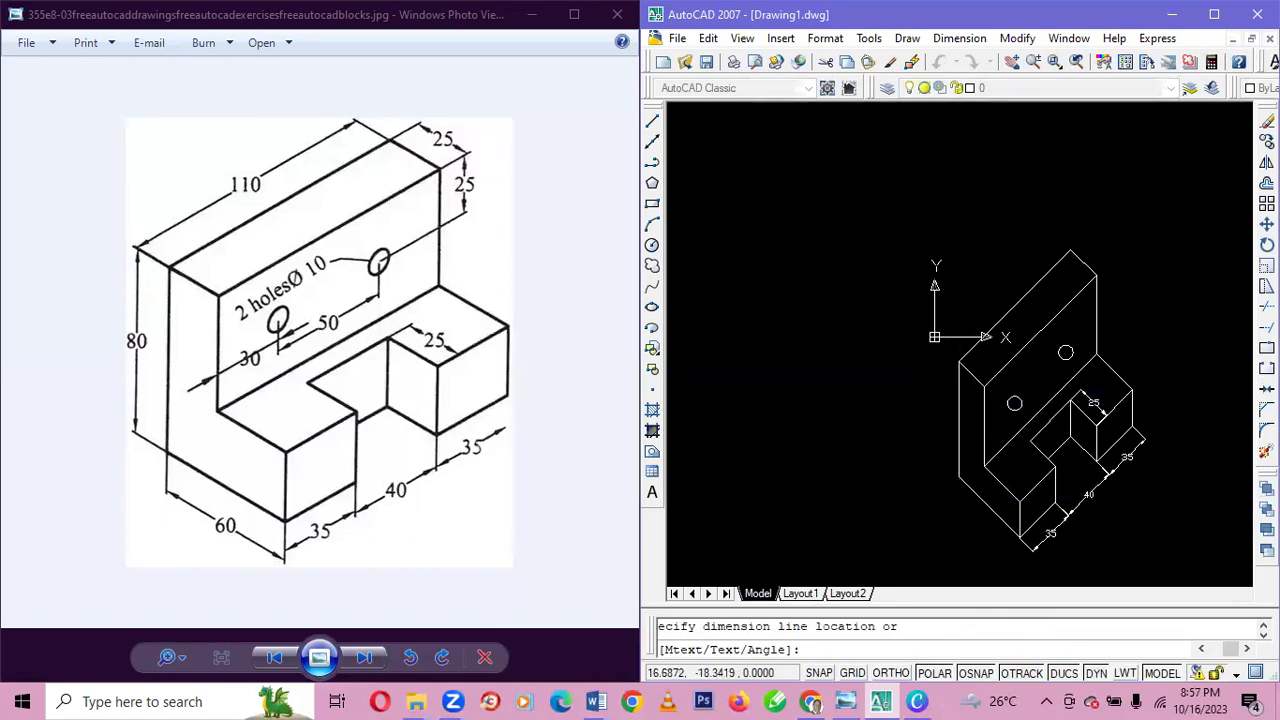
pyautogui.click(928, 362)
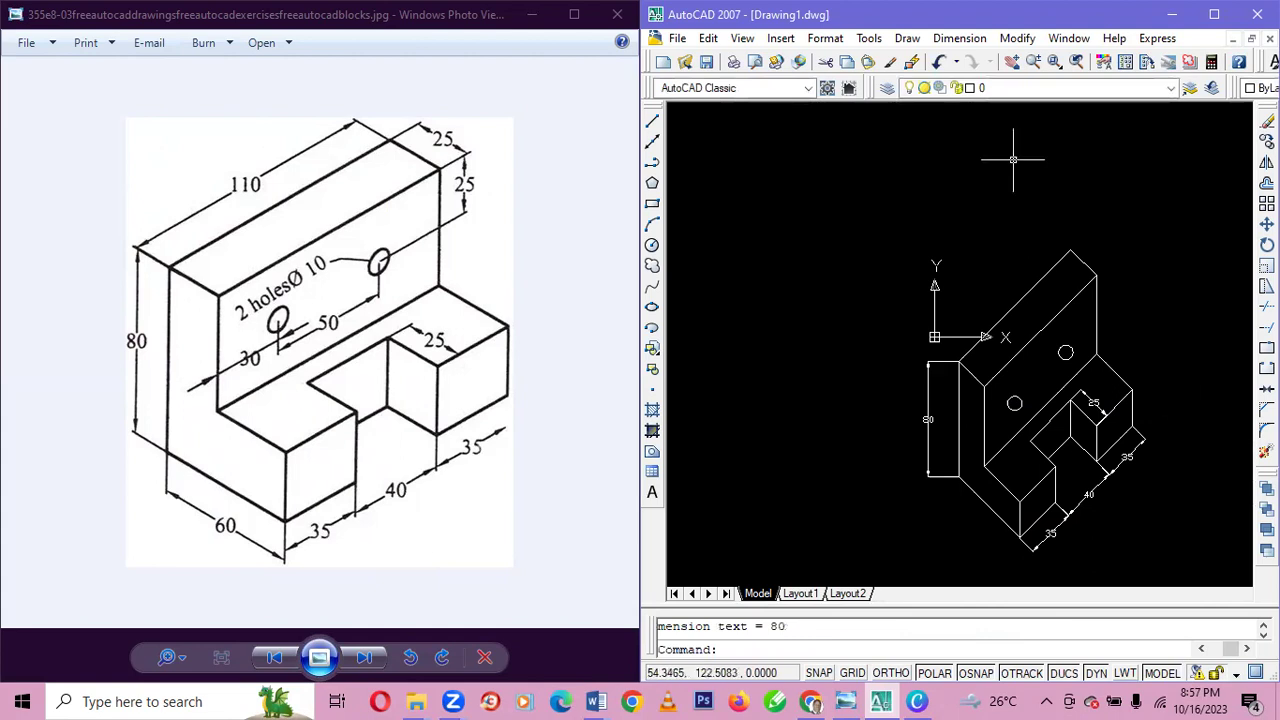
# - Add aligned dimensions of 60 on the lower-left edge and 25 on the top edge
pyautogui.click(959, 38)
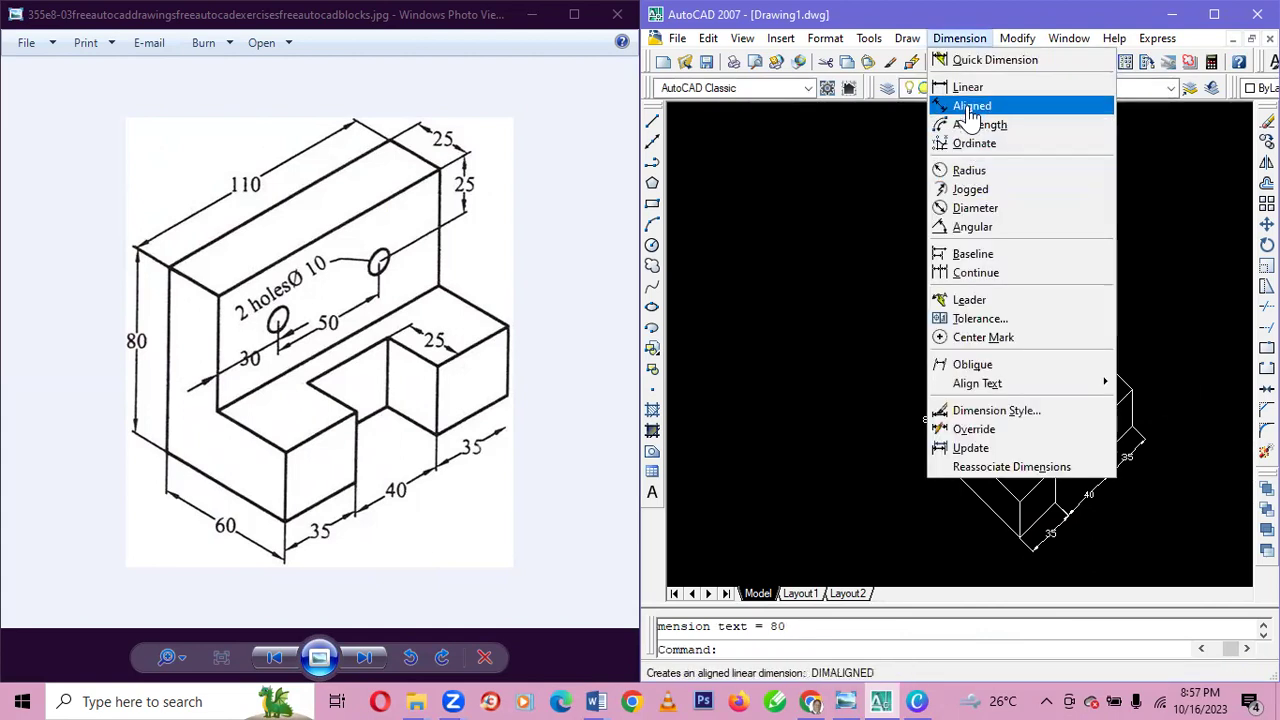
pyautogui.click(971, 106)
pyautogui.click(1018, 534)
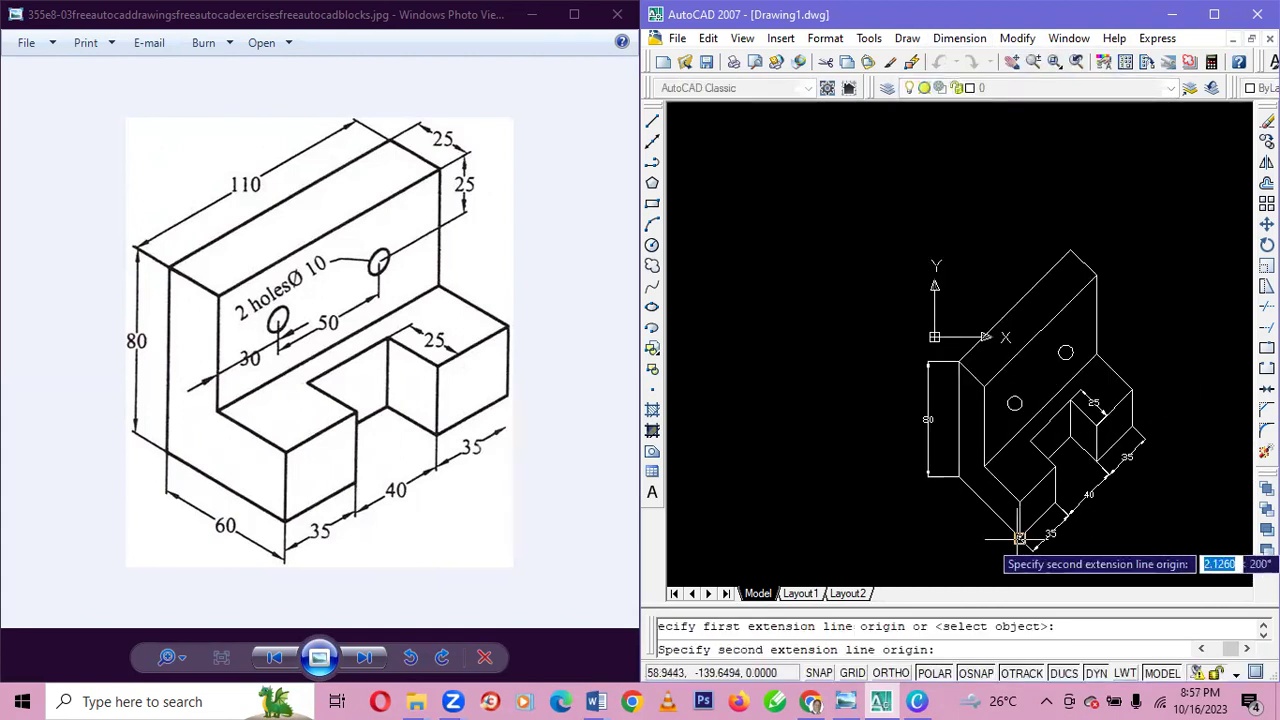
pyautogui.click(958, 478)
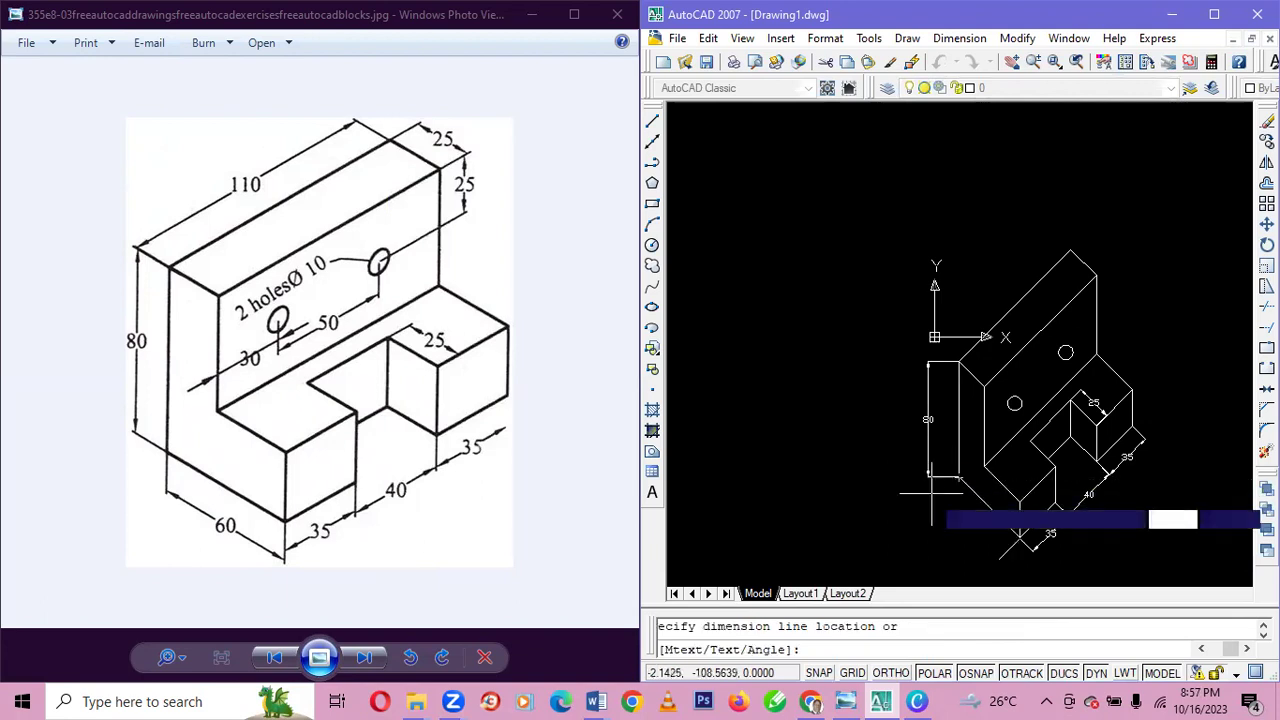
pyautogui.click(922, 492)
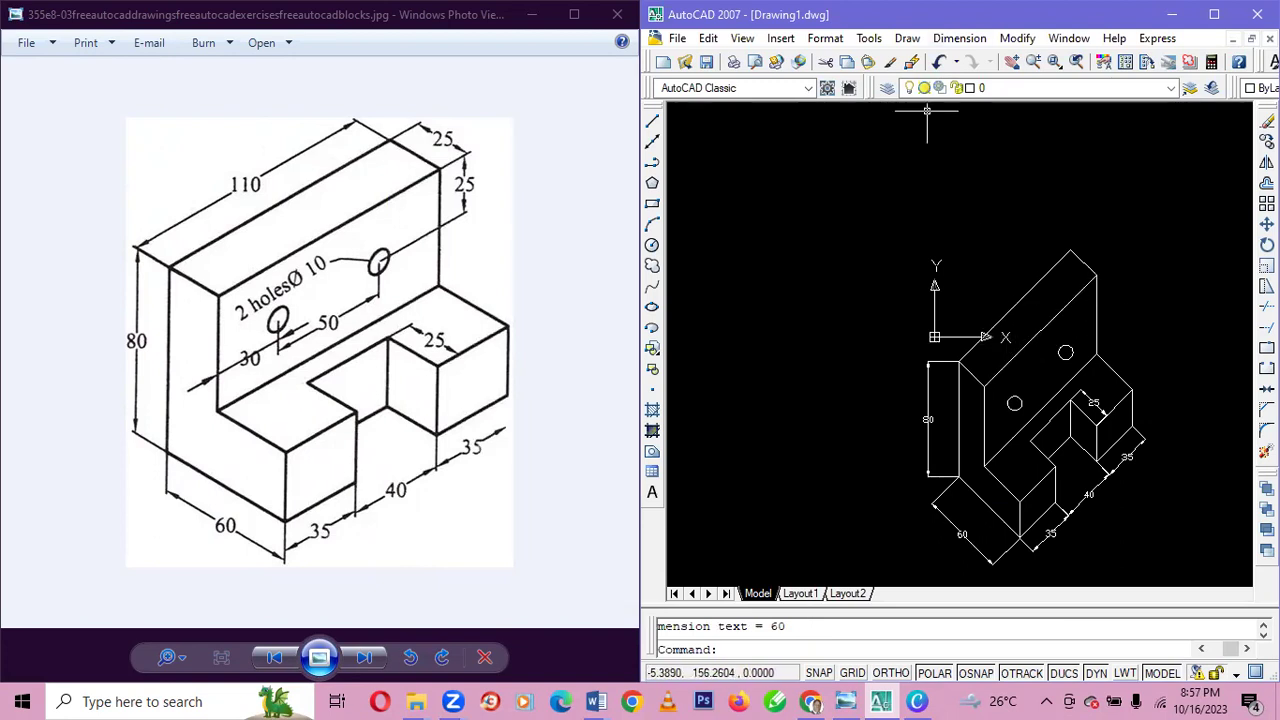
pyautogui.click(959, 38)
pyautogui.click(970, 106)
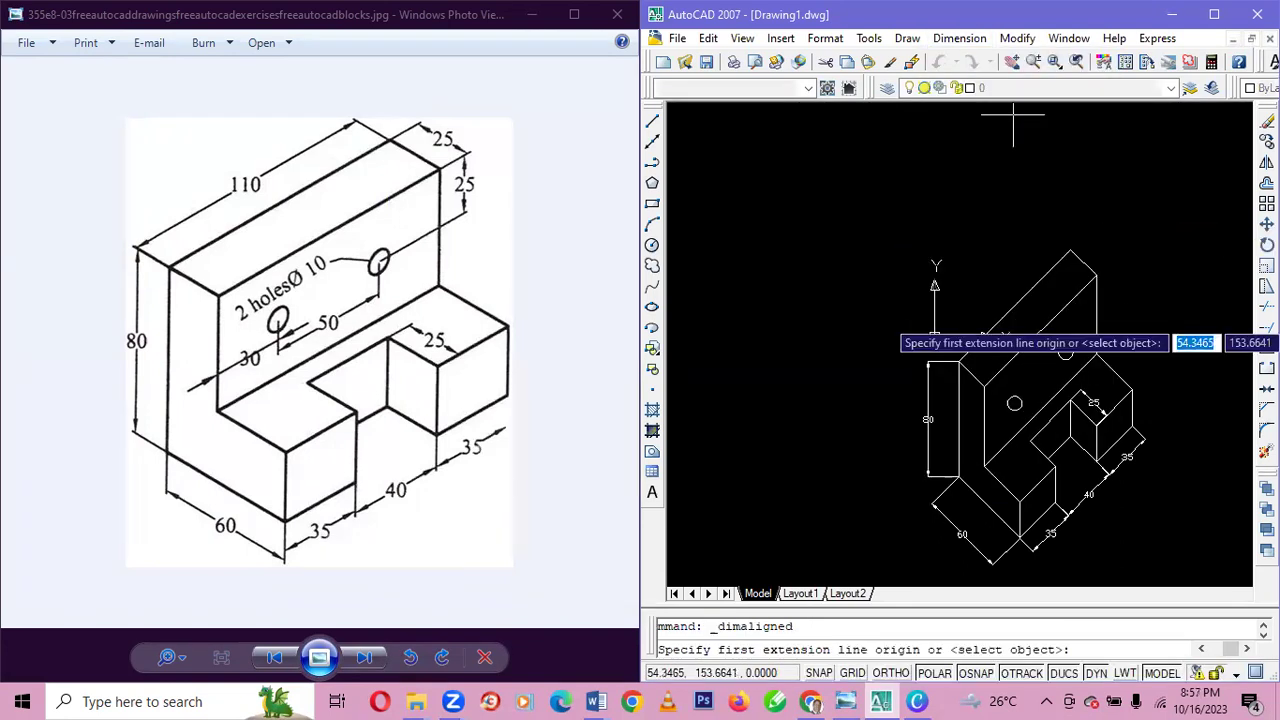
pyautogui.click(958, 361)
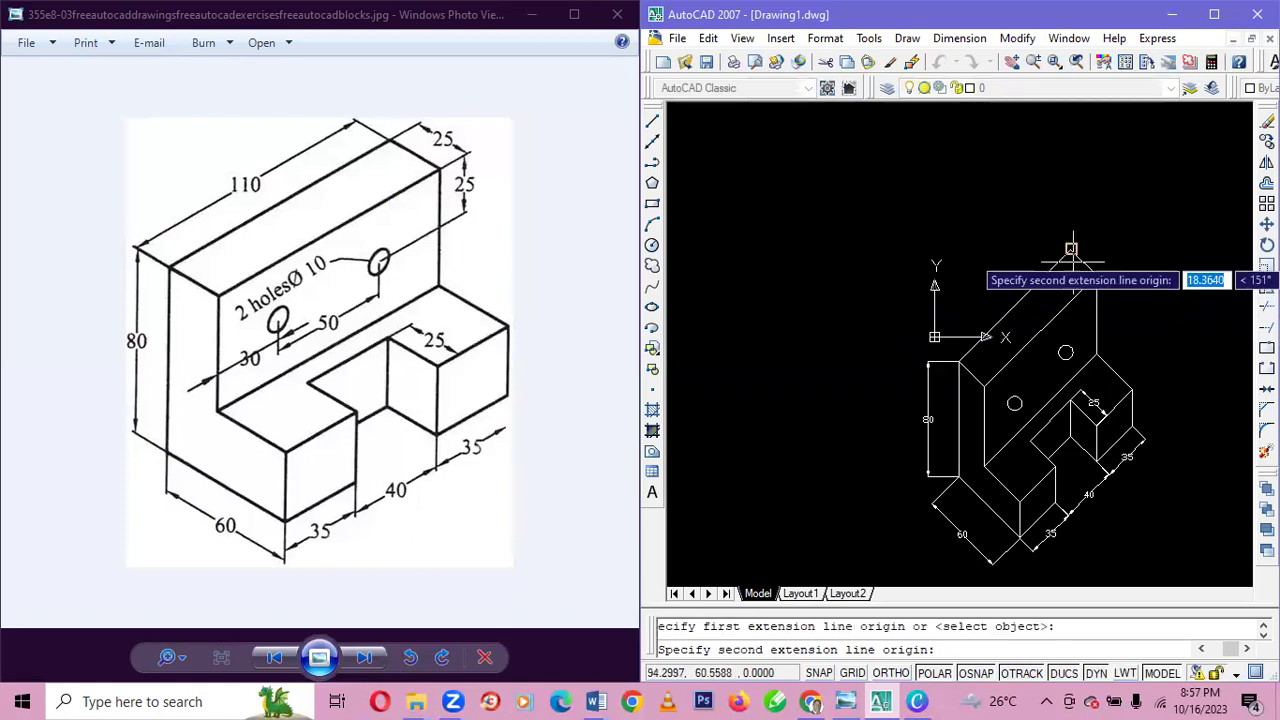
pyautogui.click(1071, 249)
pyautogui.click(1090, 216)
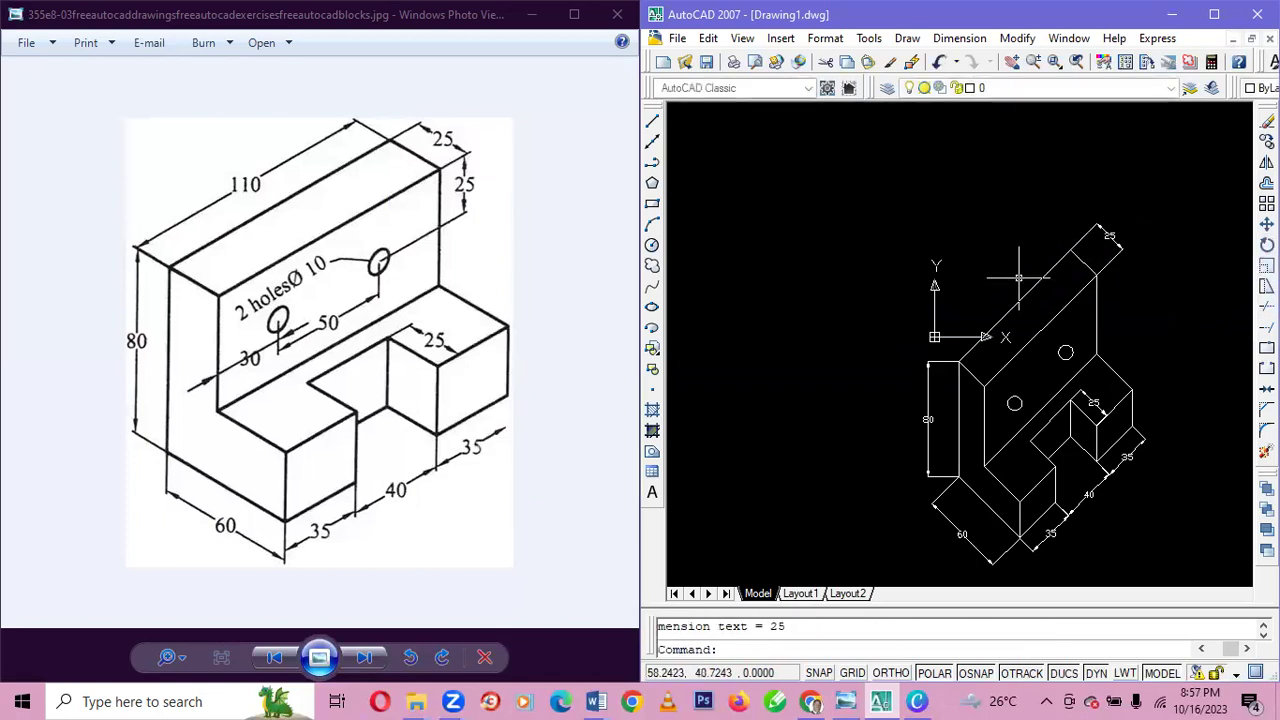
pyautogui.click(959, 38)
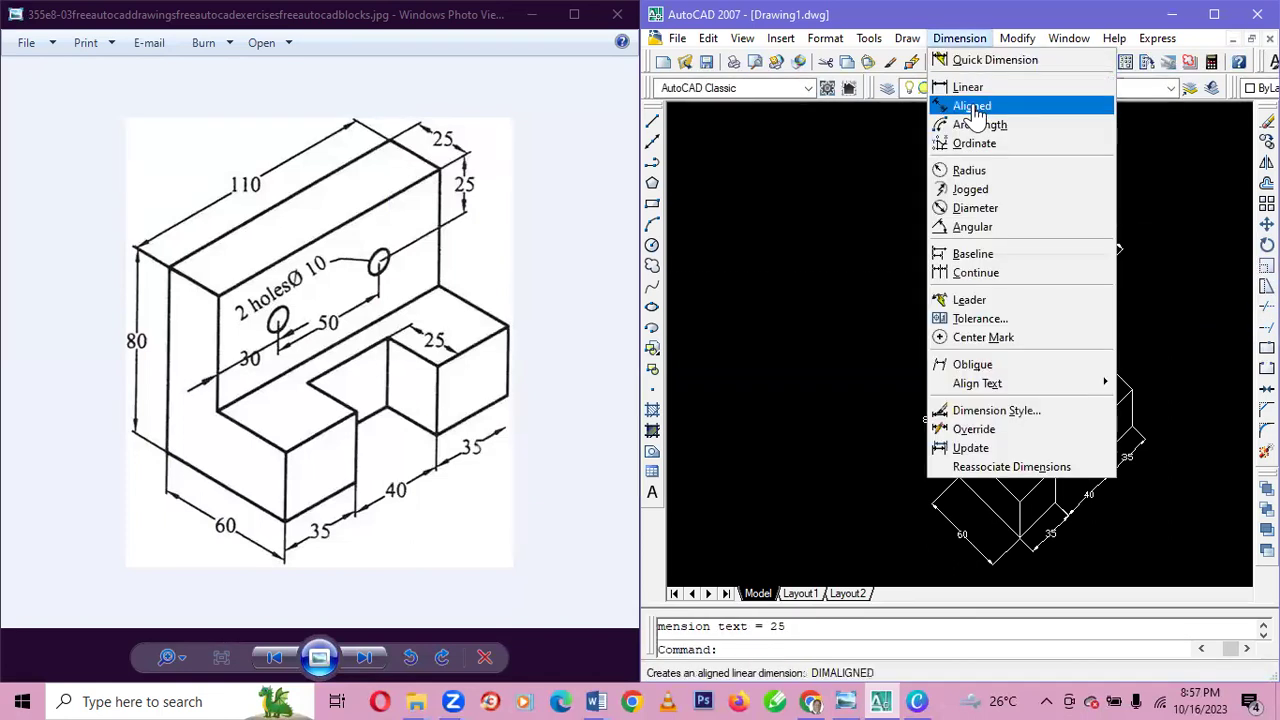
# - Place an R5 radius dimension on the upper-right hole, with the label beside it
pyautogui.click(975, 106)
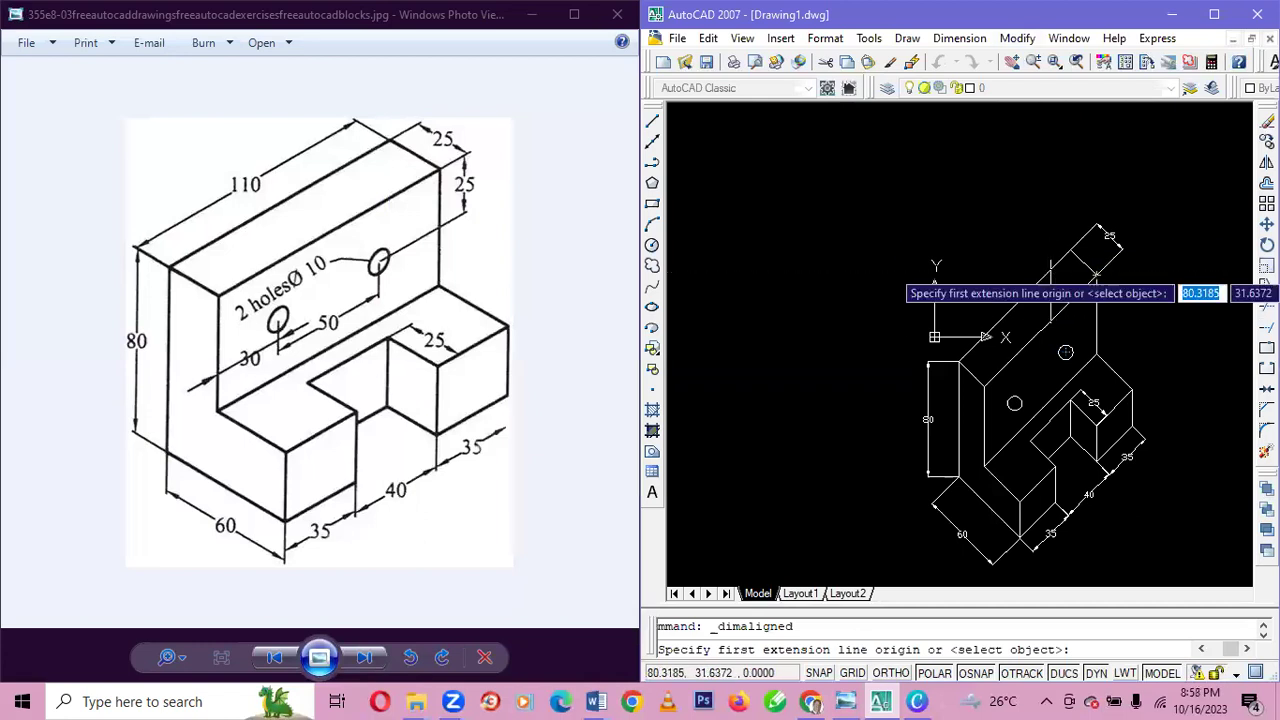
pyautogui.click(959, 38)
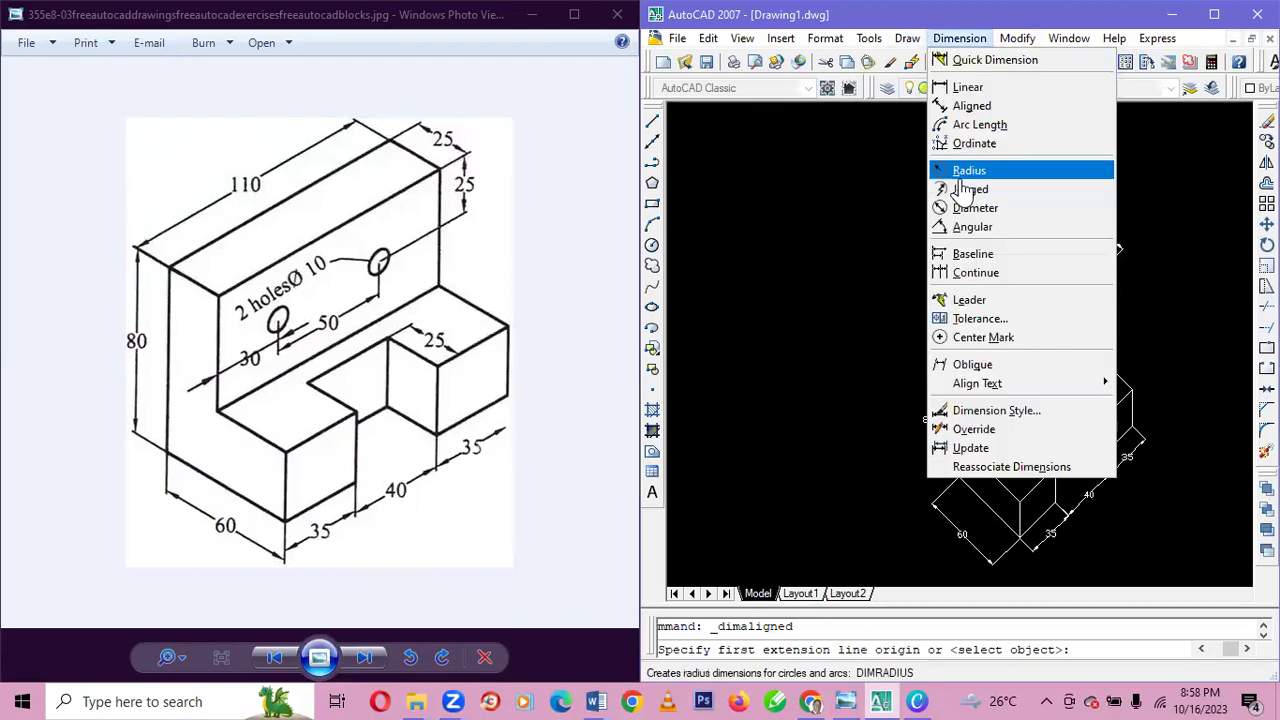
pyautogui.click(965, 175)
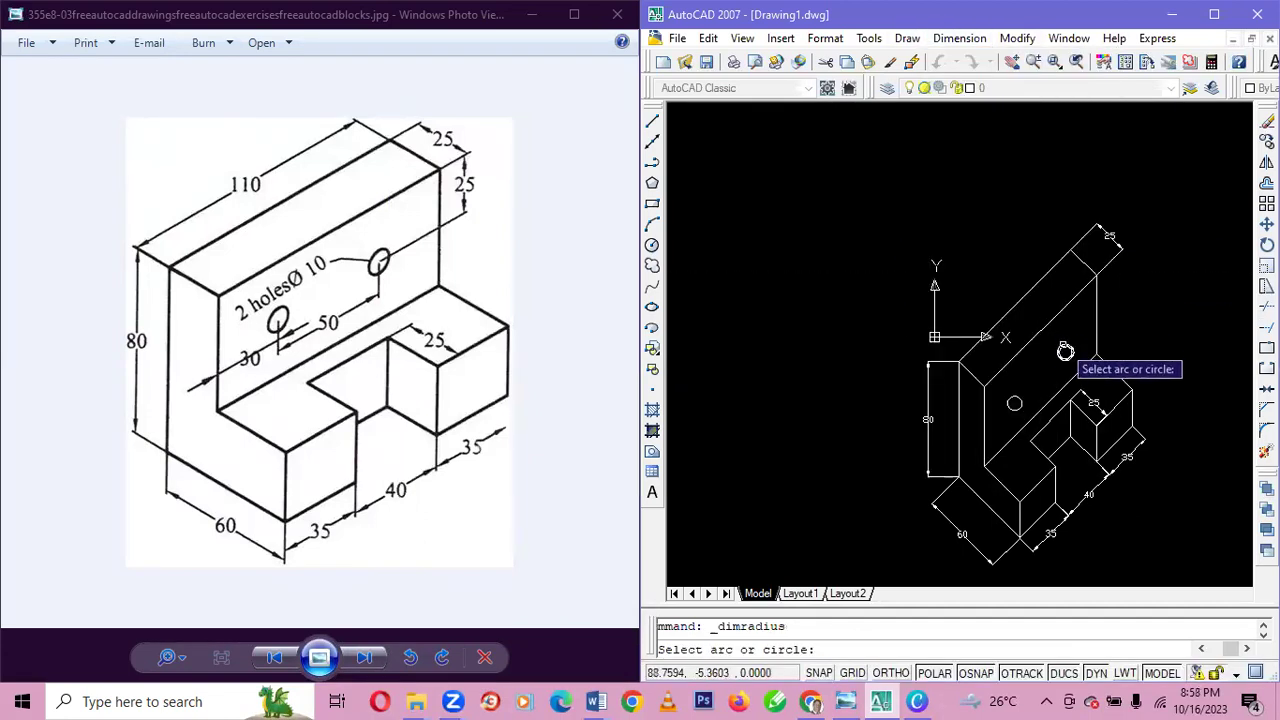
pyautogui.click(1066, 340)
pyautogui.click(1080, 325)
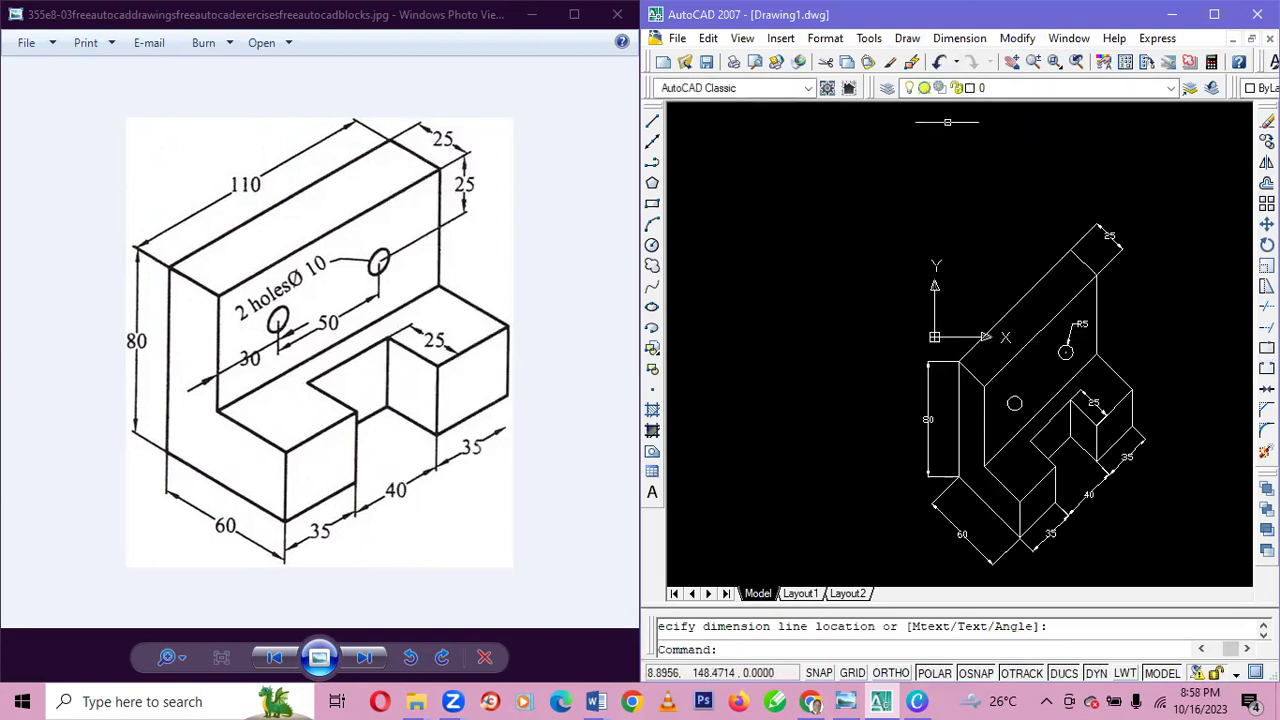
pyautogui.scroll(2, 1016, 210)
pyautogui.scroll(-2, 1016, 210)
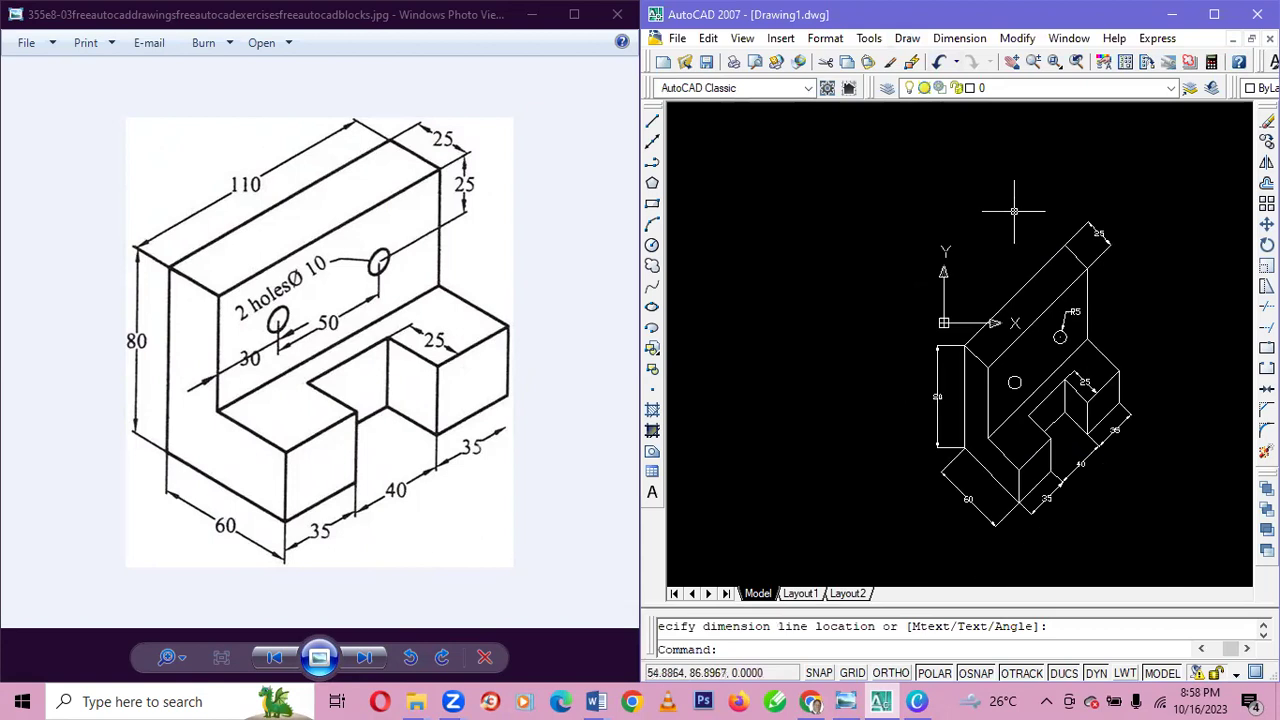
pyautogui.scroll(2, 1035, 216)
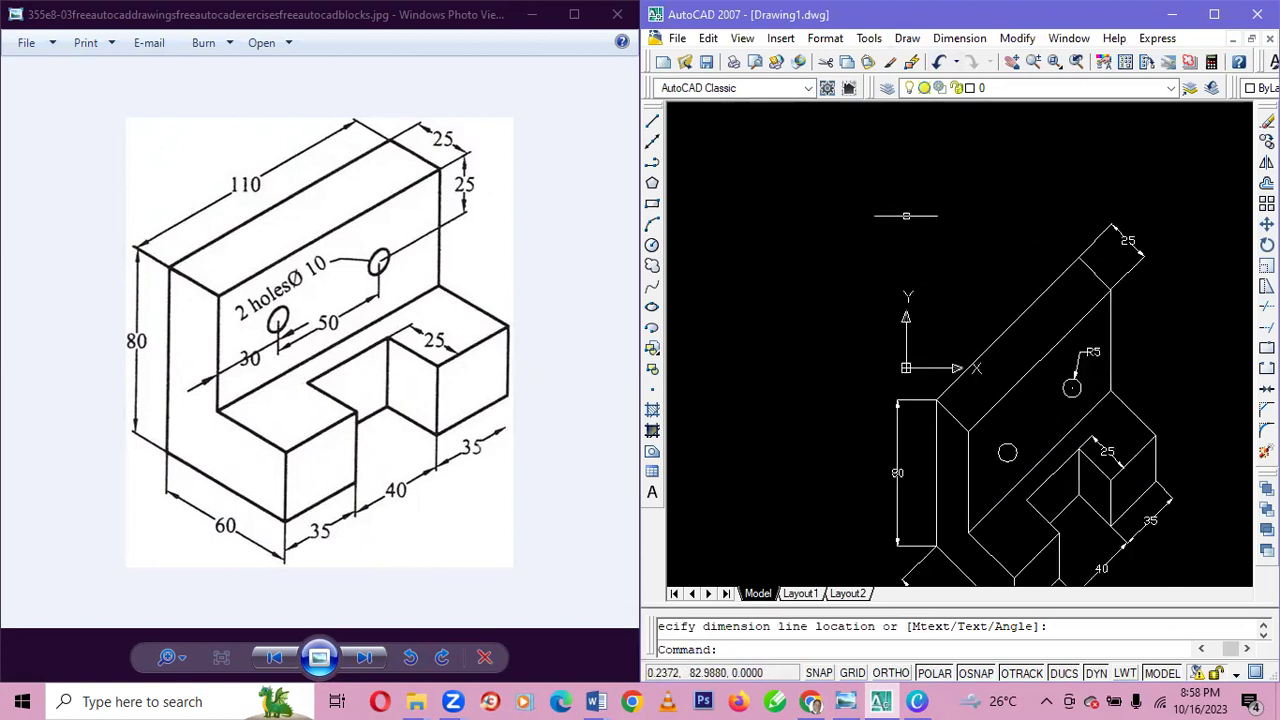
# - Select all objects with Ctrl+A and move the entire dimensioned bracket upward
pyautogui.hotkey('ctrl', 'a')
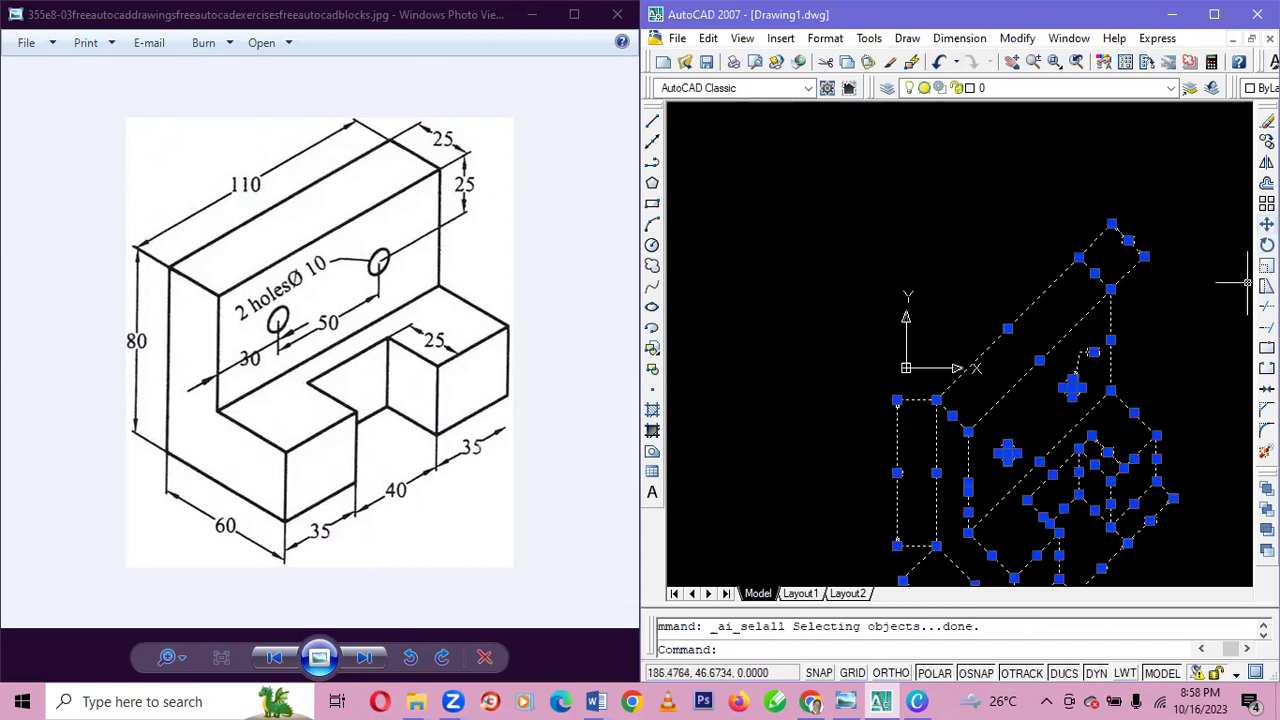
pyautogui.rightClick(1266, 203)
pyautogui.click(1115, 229)
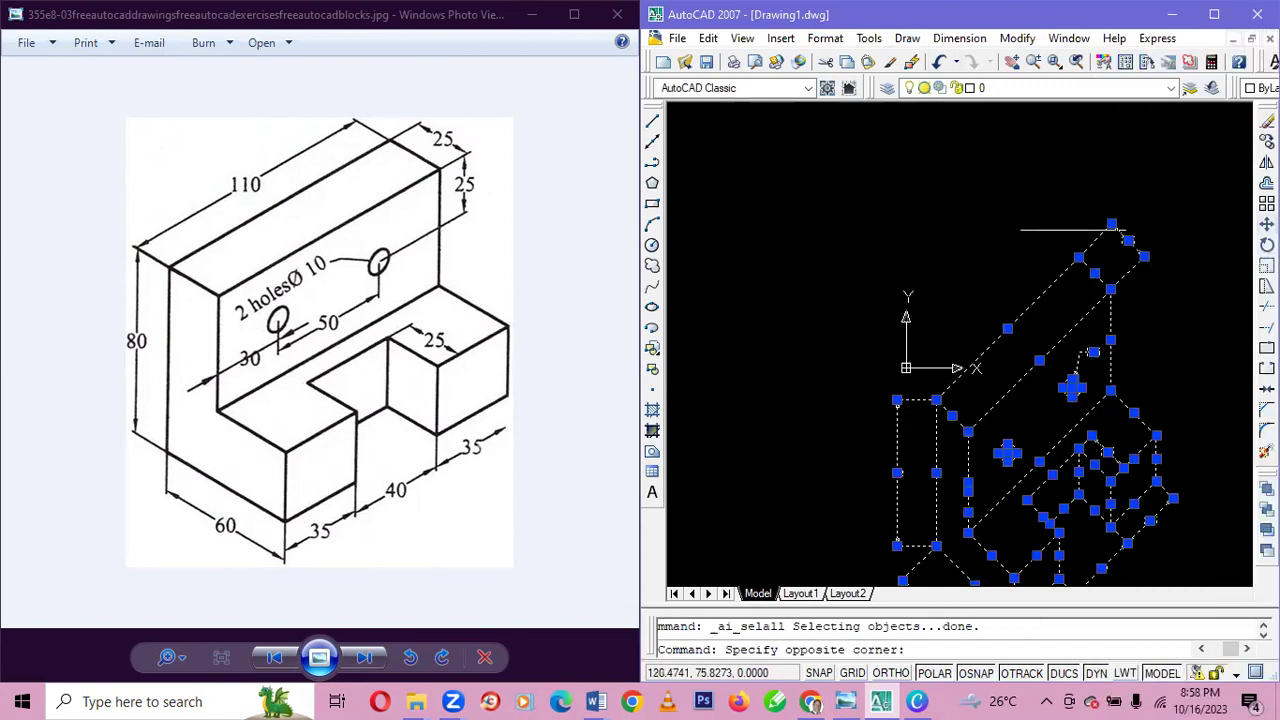
pyautogui.click(1266, 224)
pyautogui.click(1110, 288)
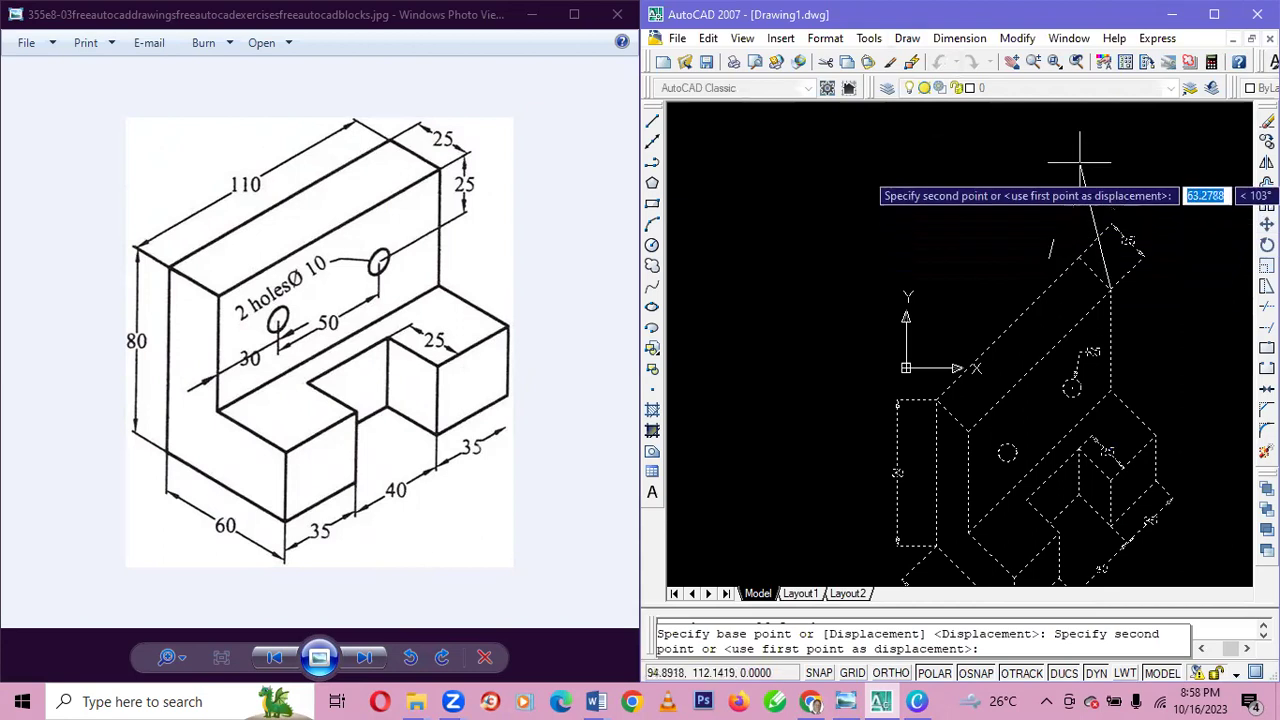
pyautogui.click(1110, 160)
pyautogui.scroll(2, 1112, 262)
pyautogui.scroll(-2, 1112, 262)
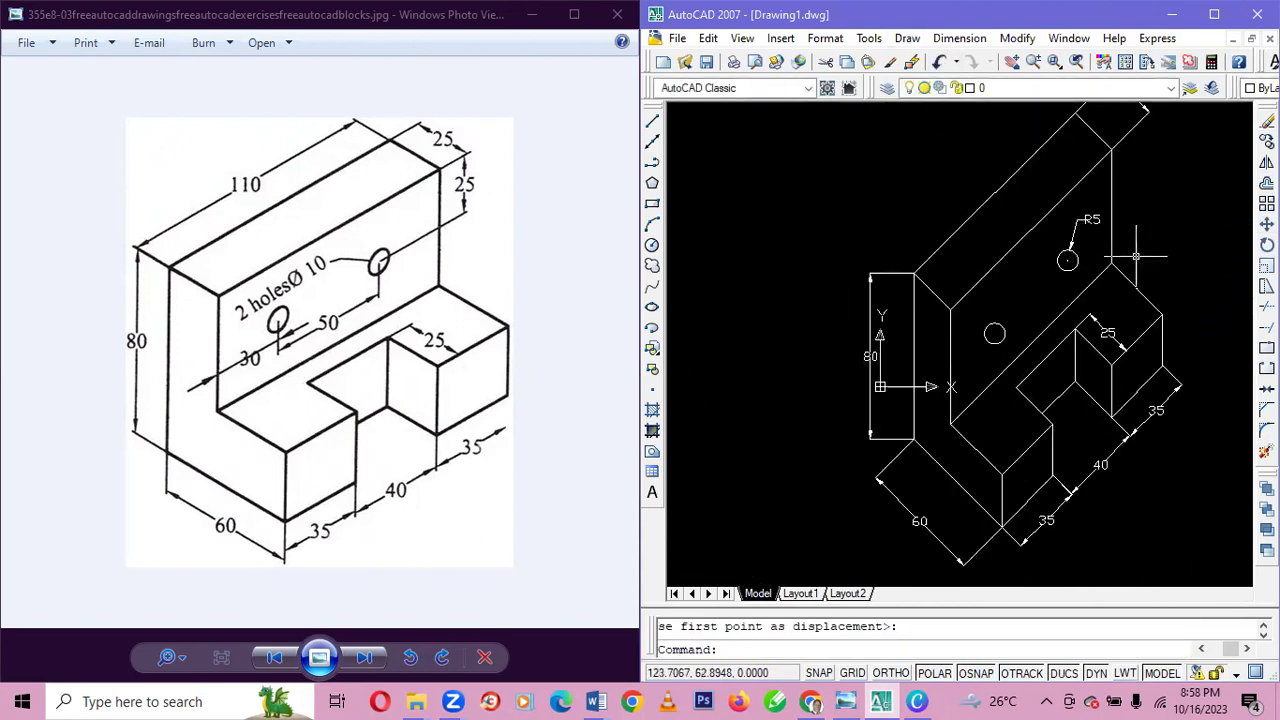
pyautogui.scroll(-2, 1136, 258)
pyautogui.scroll(2, 1136, 258)
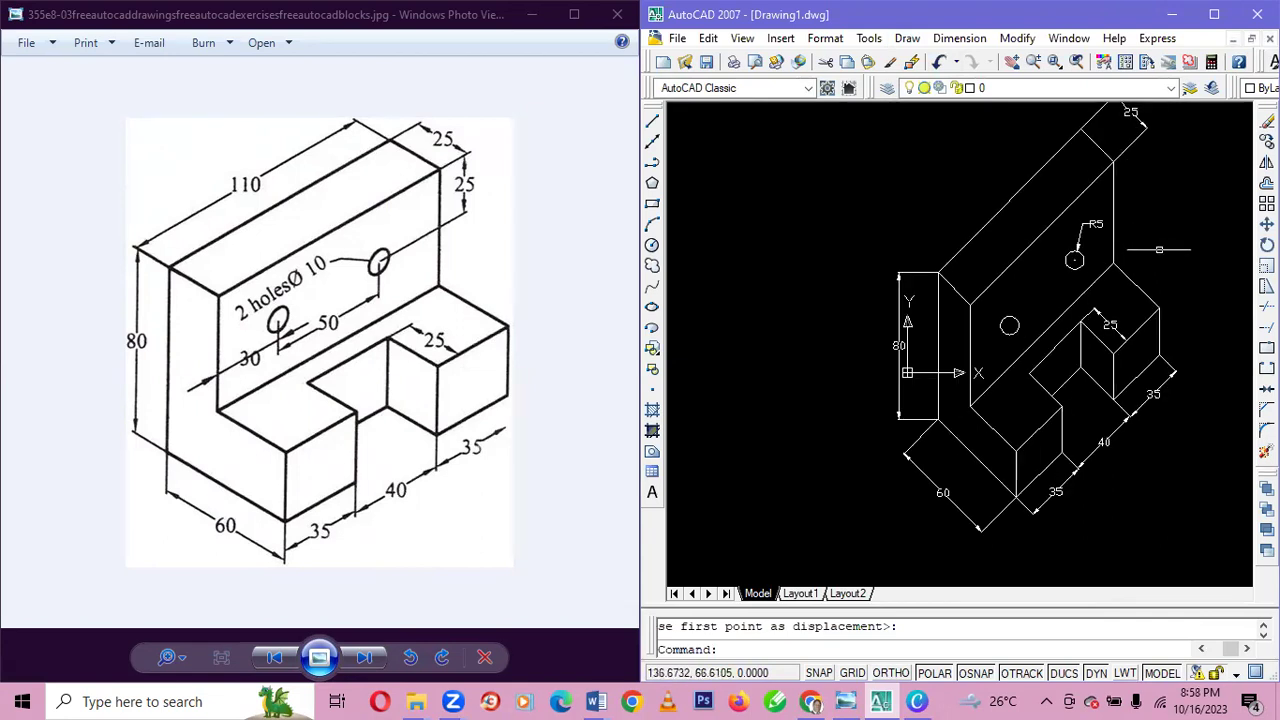
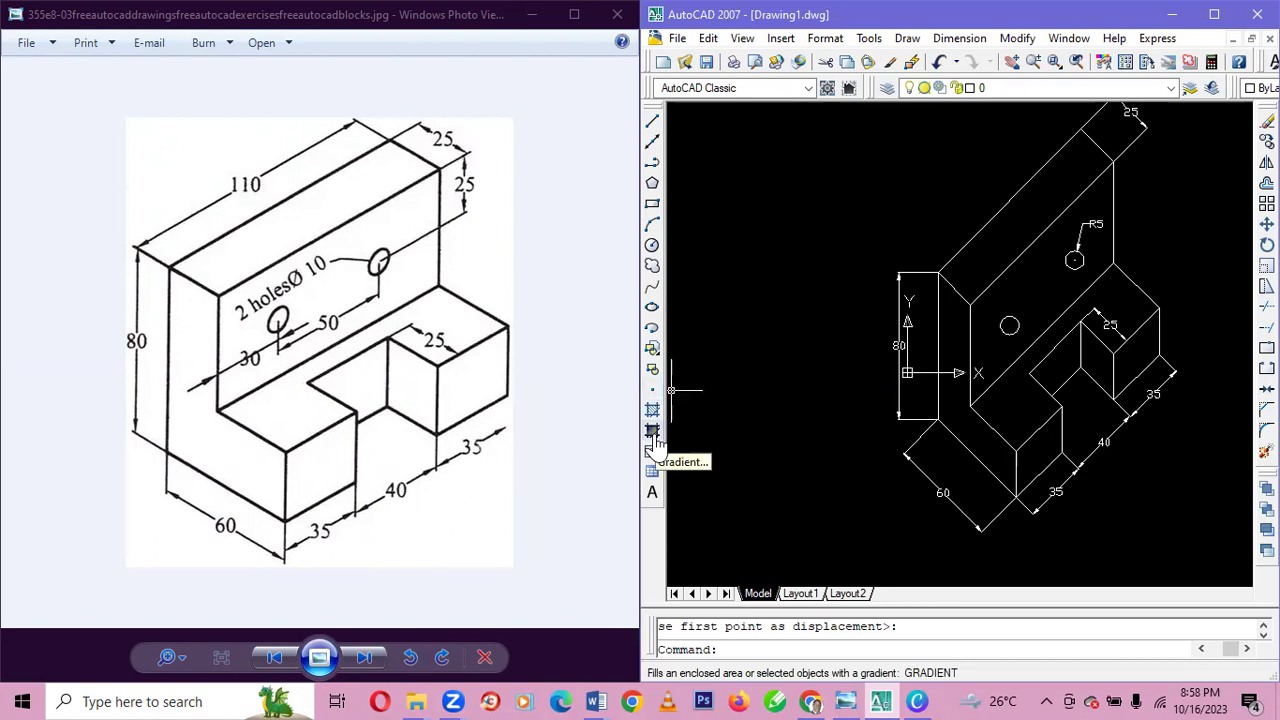
# - Start a gradient fill and set its colour to yellow from the indexed palette
pyautogui.click(652, 432)
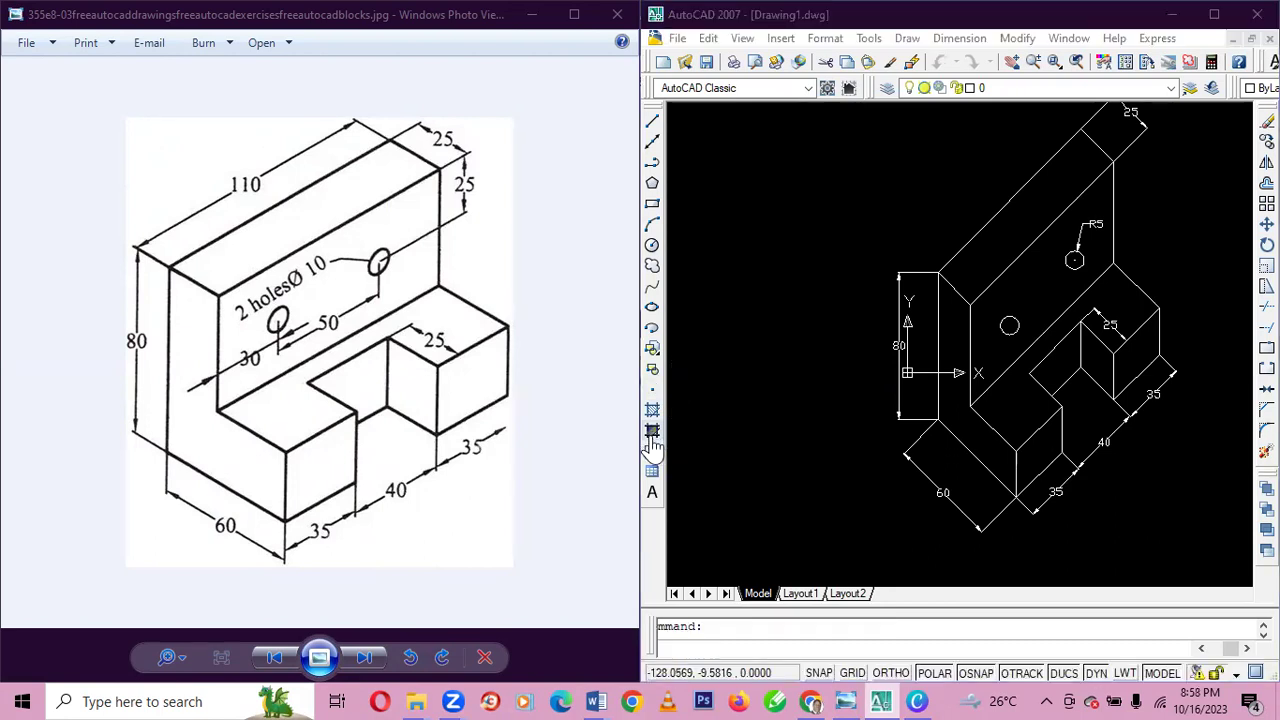
pyautogui.click(652, 432)
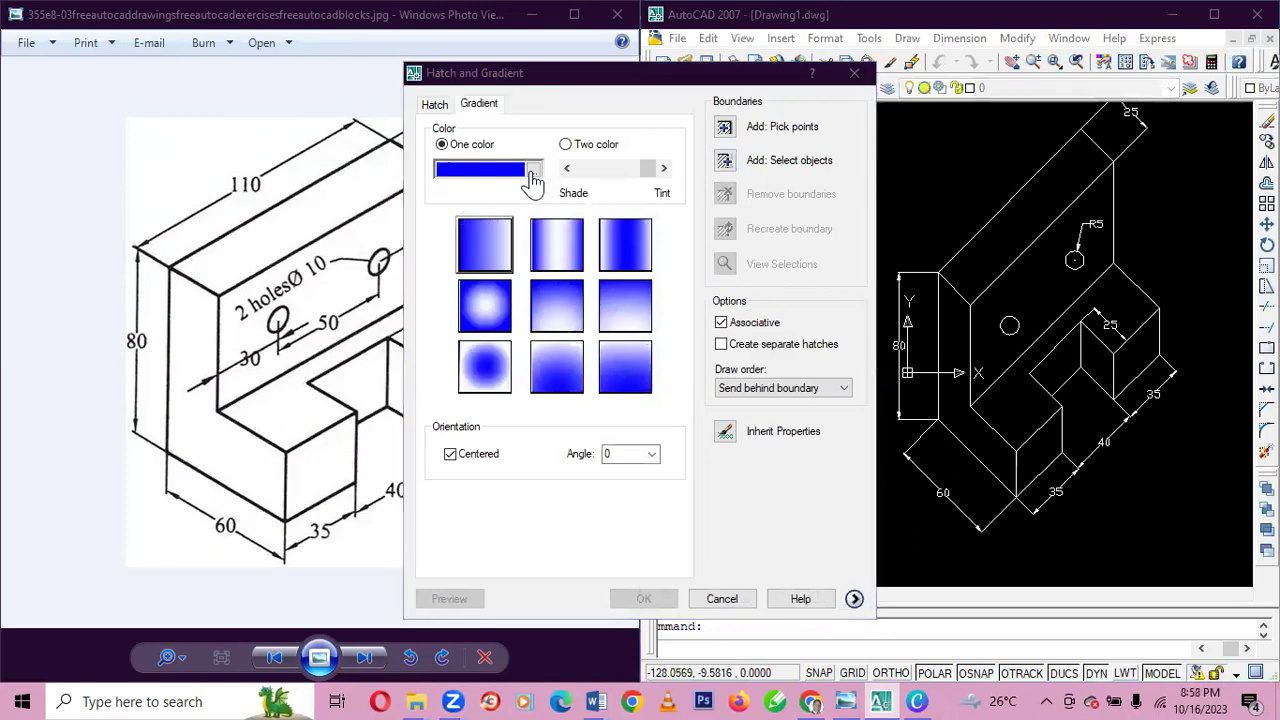
pyautogui.click(537, 170)
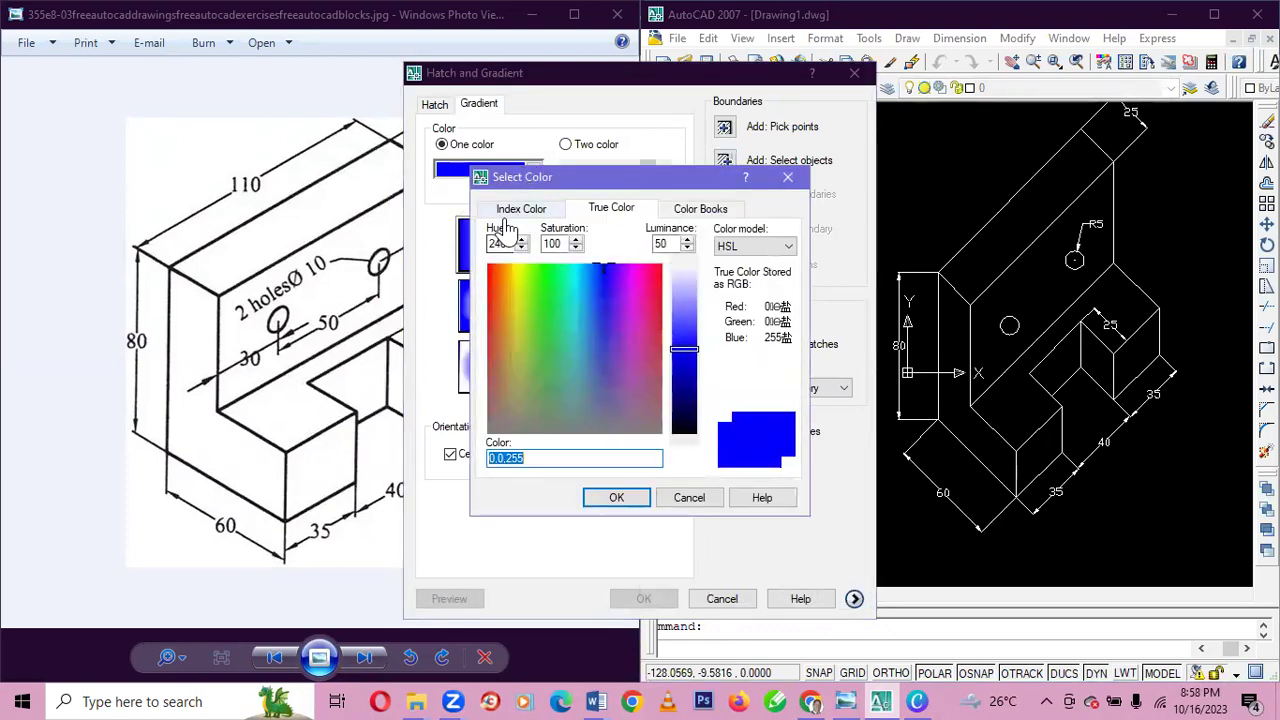
pyautogui.click(520, 210)
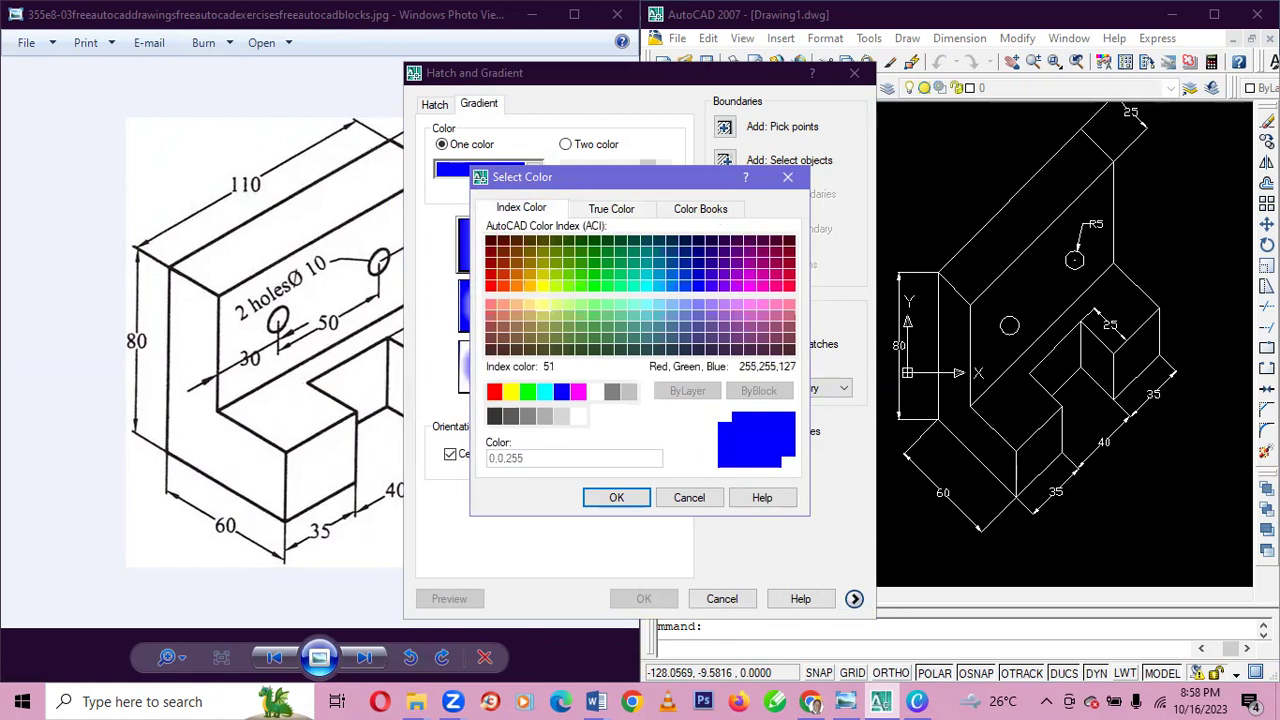
pyautogui.click(541, 286)
pyautogui.click(617, 497)
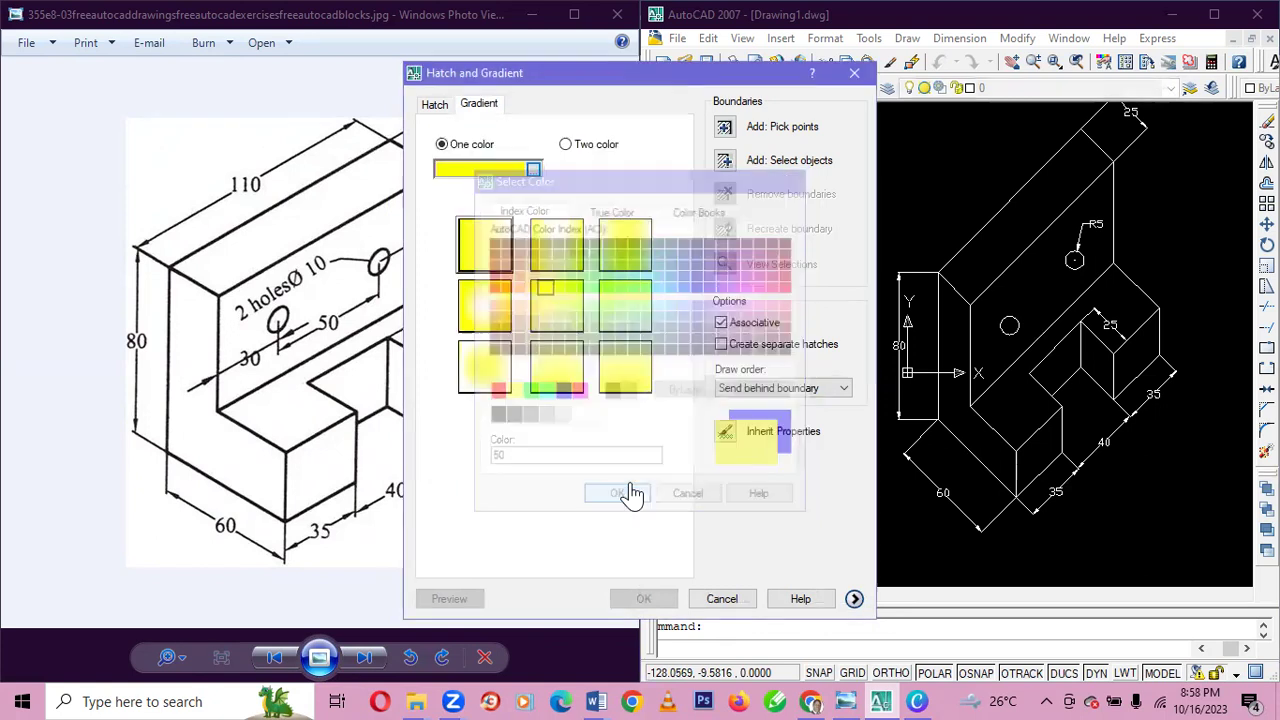
# - Make it two-colour, light green (81) to magenta (210), with the centred radial pattern
pyautogui.click(566, 146)
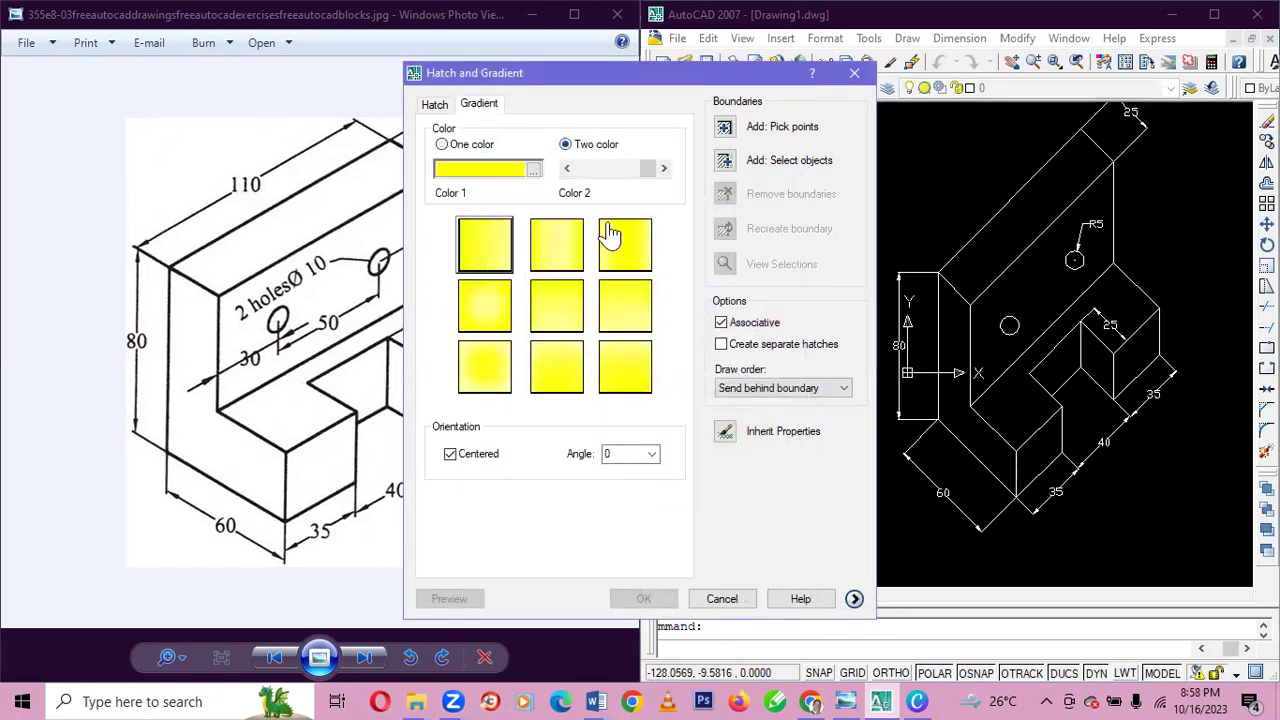
pyautogui.click(537, 178)
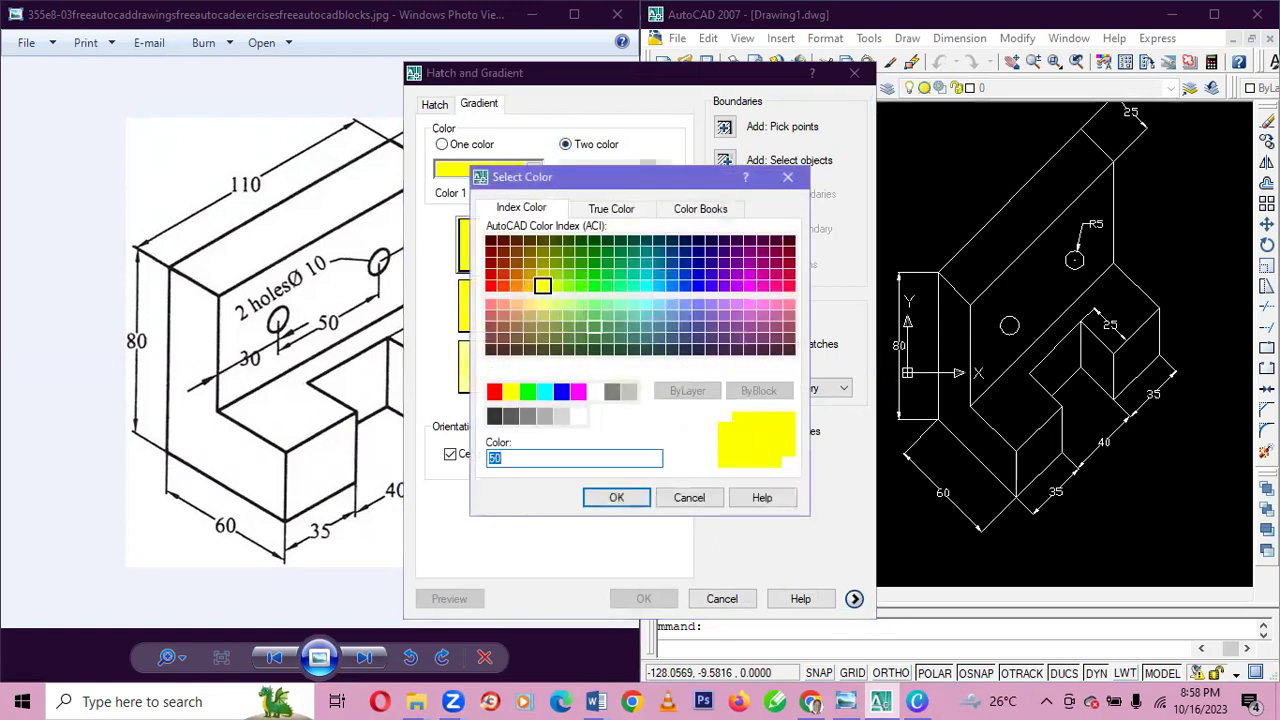
pyautogui.click(580, 304)
pyautogui.click(617, 497)
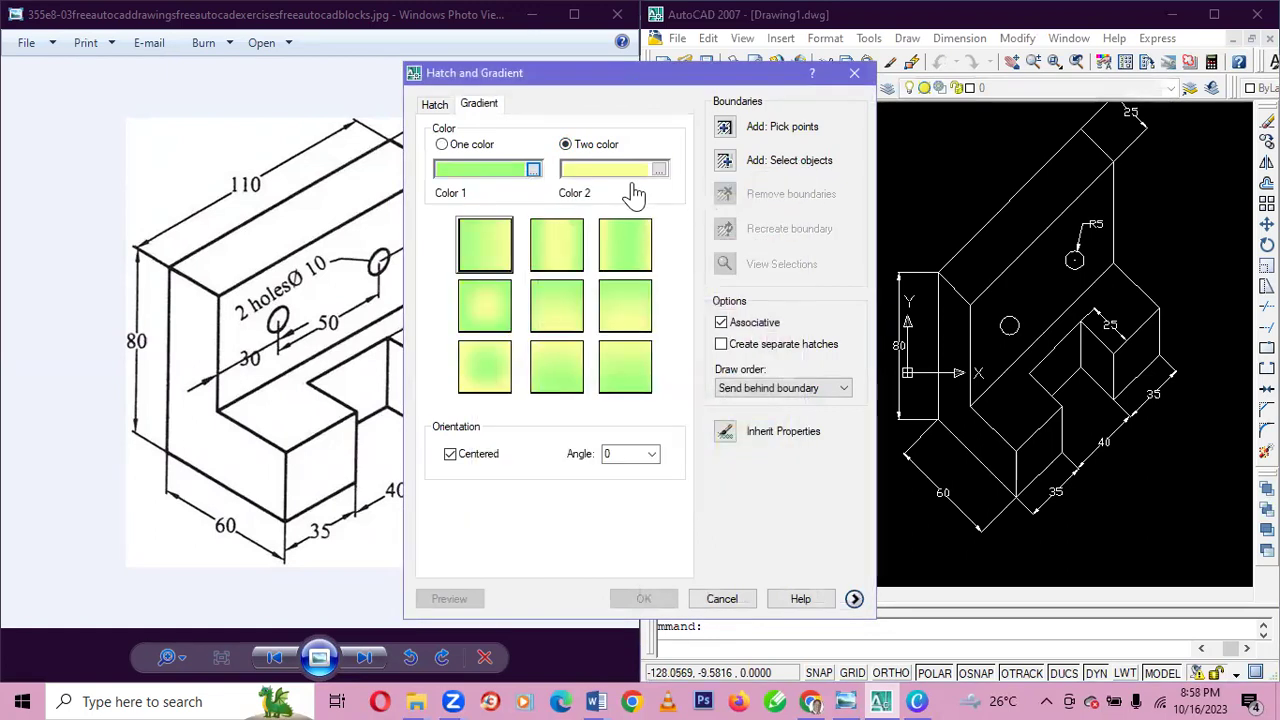
pyautogui.click(660, 172)
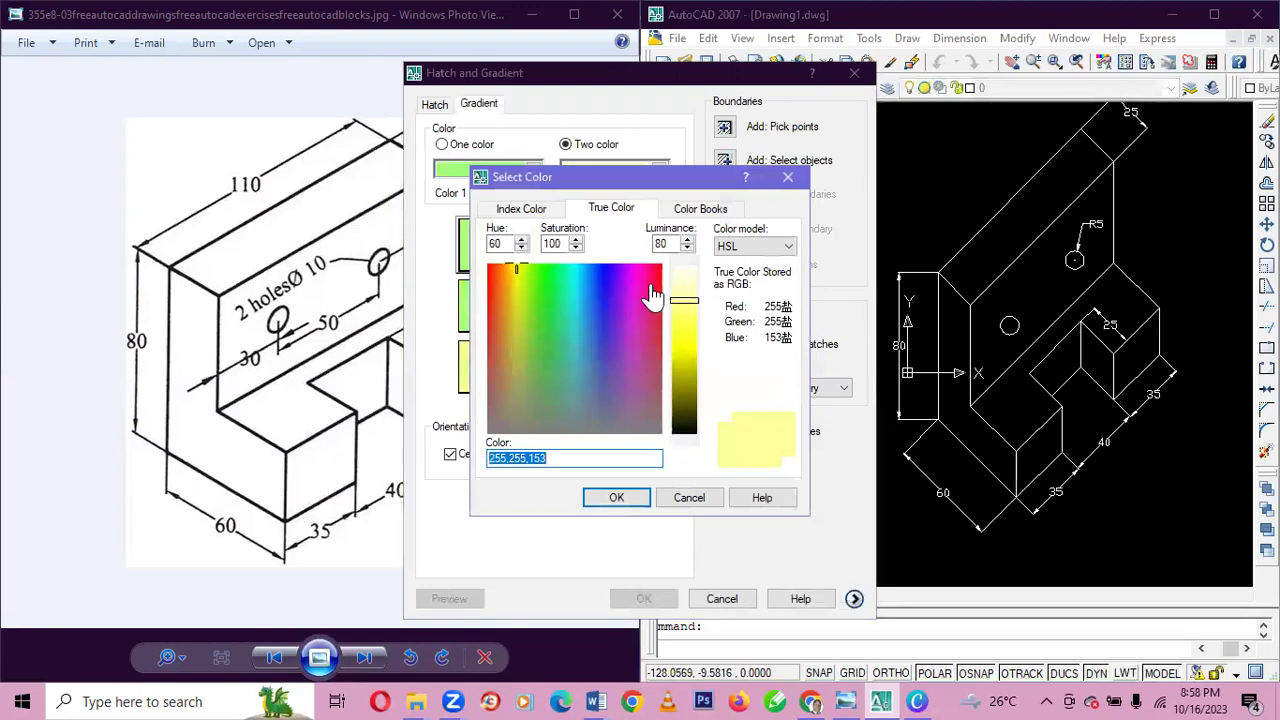
pyautogui.click(517, 212)
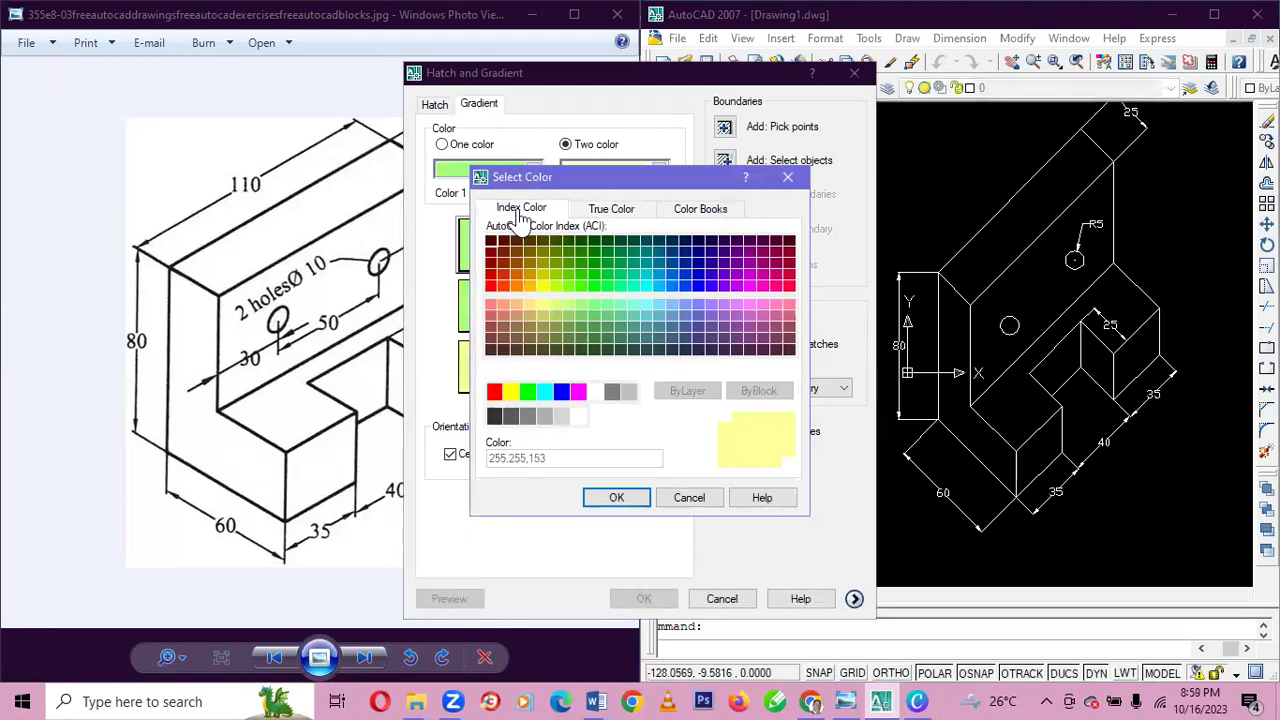
pyautogui.click(750, 285)
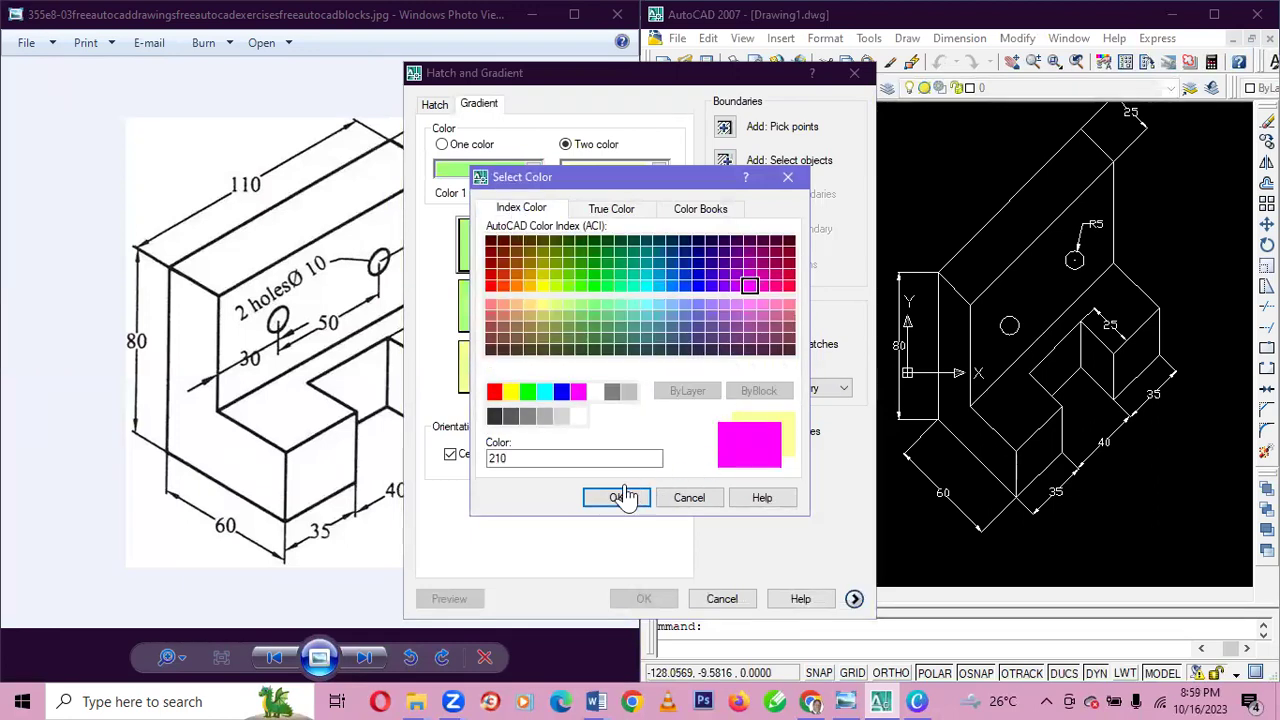
pyautogui.click(617, 497)
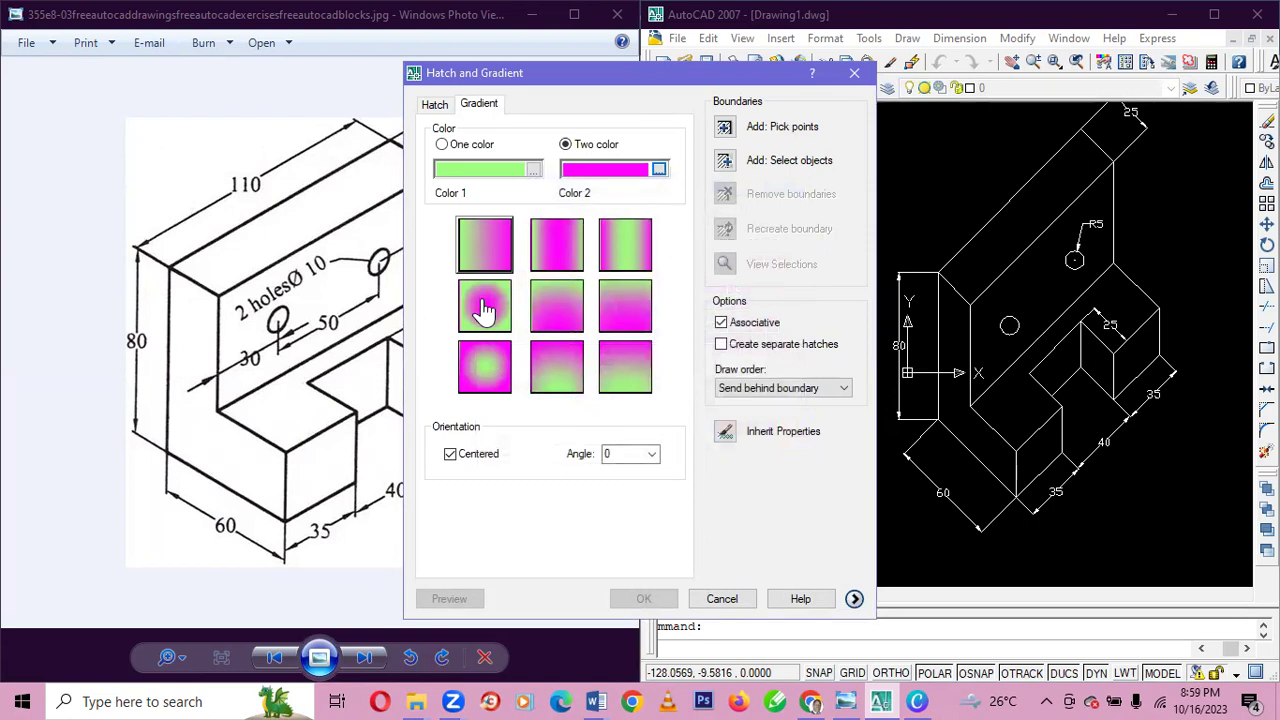
pyautogui.click(483, 310)
# - Select the edges bounding the base's L-shaped top face, including the edge beside the 35 dimension
pyautogui.click(742, 163)
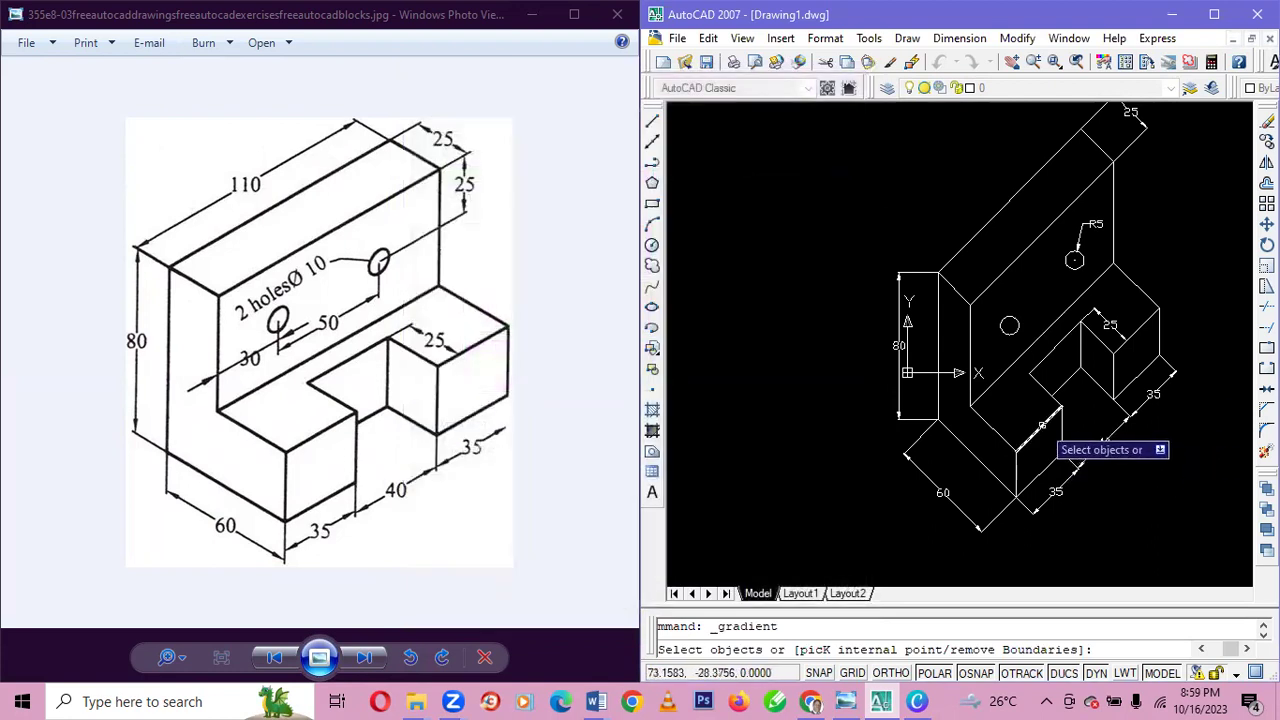
pyautogui.click(1042, 429)
pyautogui.click(1044, 389)
pyautogui.click(1040, 366)
pyautogui.click(1089, 323)
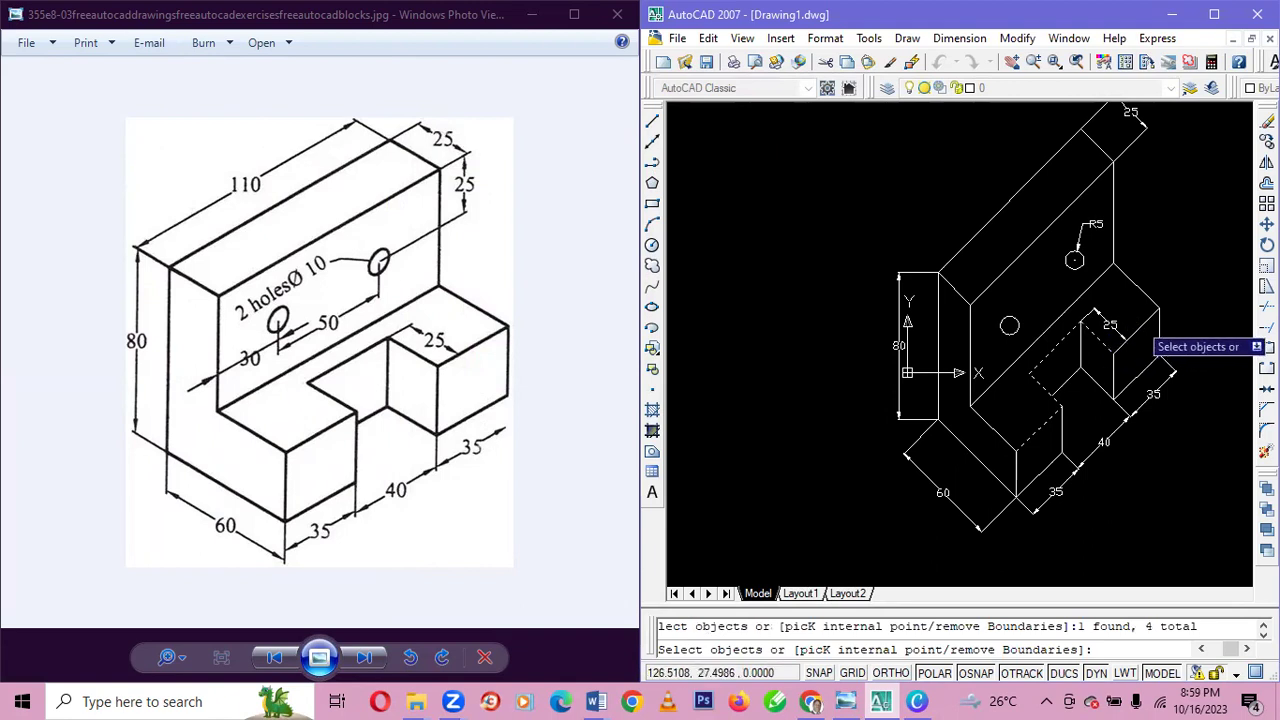
pyautogui.click(1142, 326)
pyautogui.click(1138, 292)
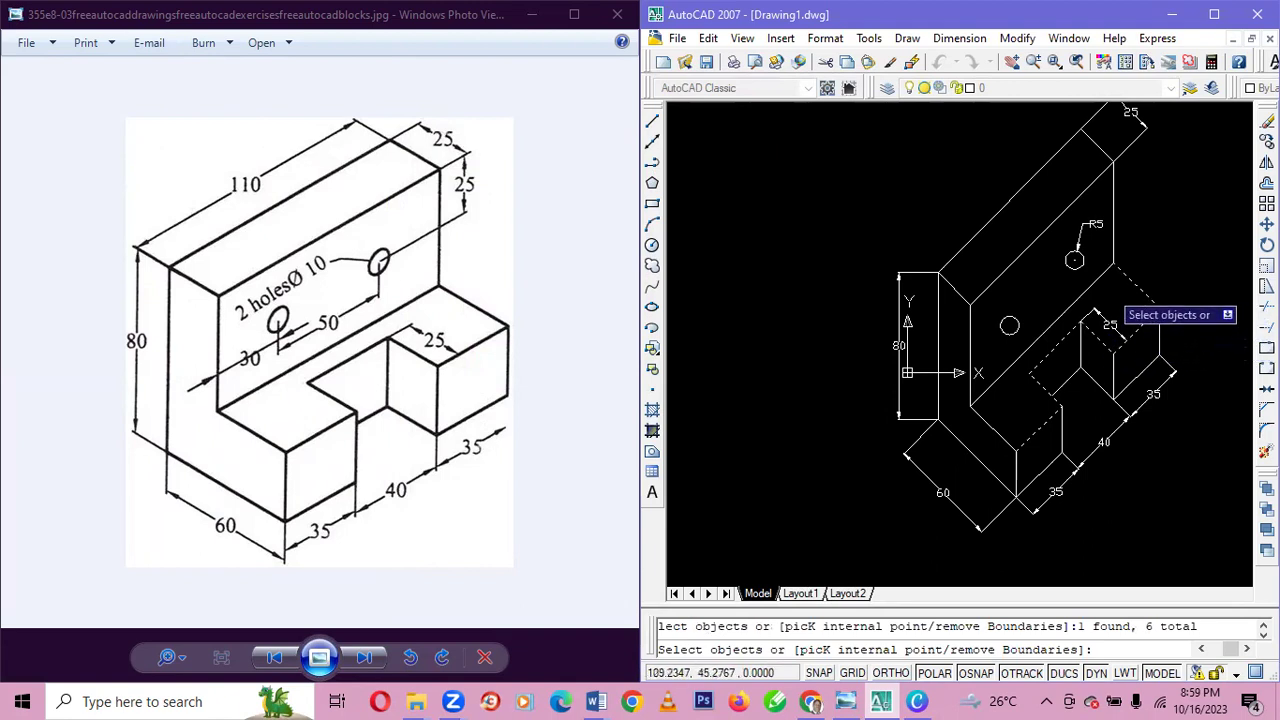
pyautogui.click(1082, 296)
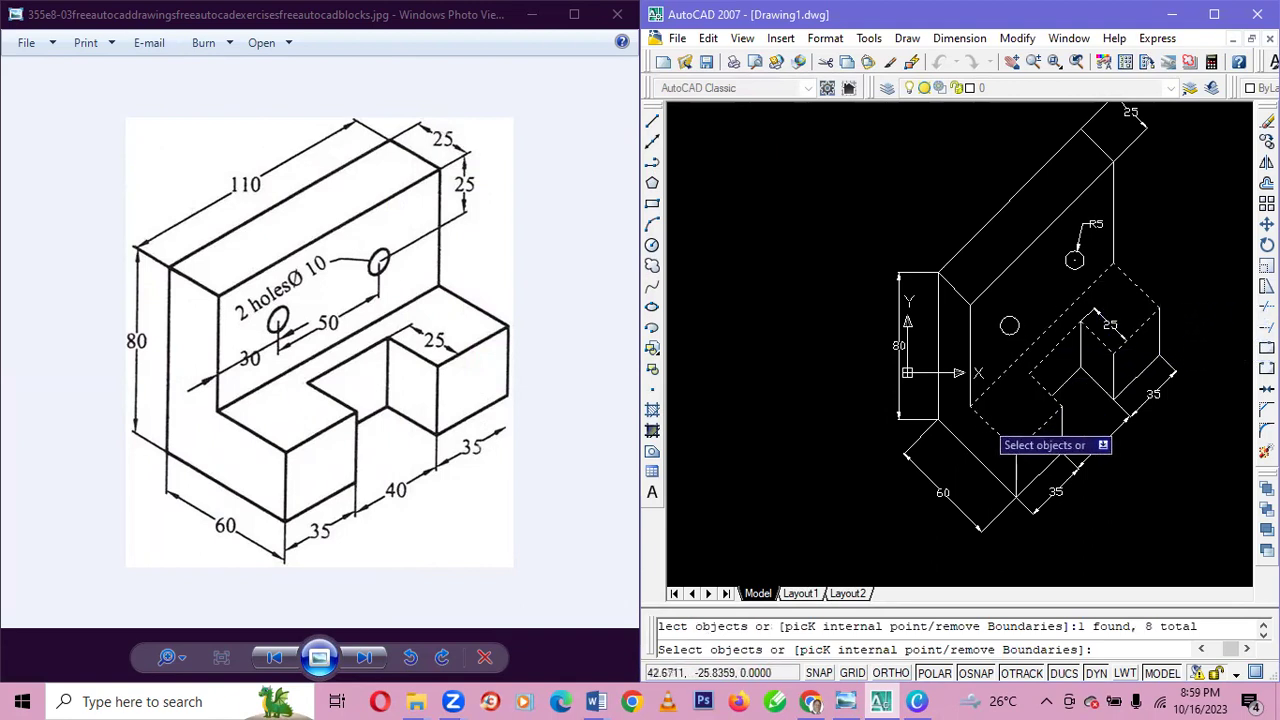
pyautogui.click(1172, 372)
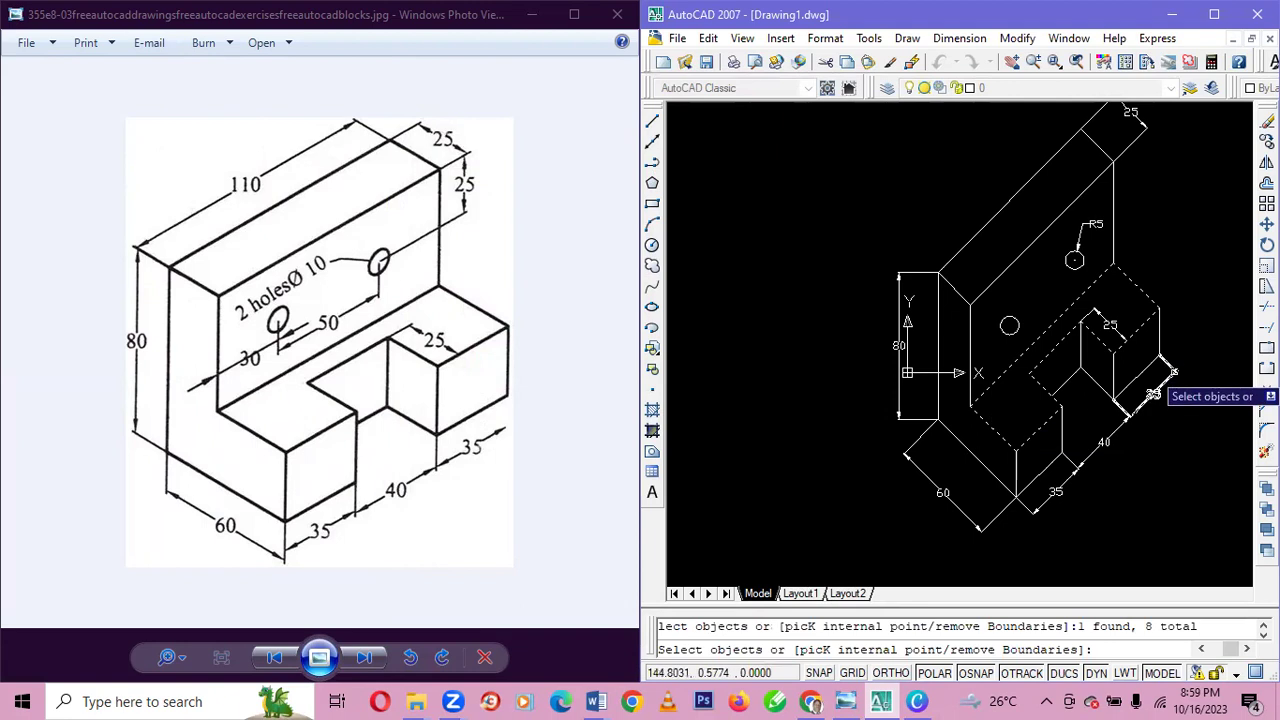
pyautogui.press('Return')
pyautogui.press('Return')
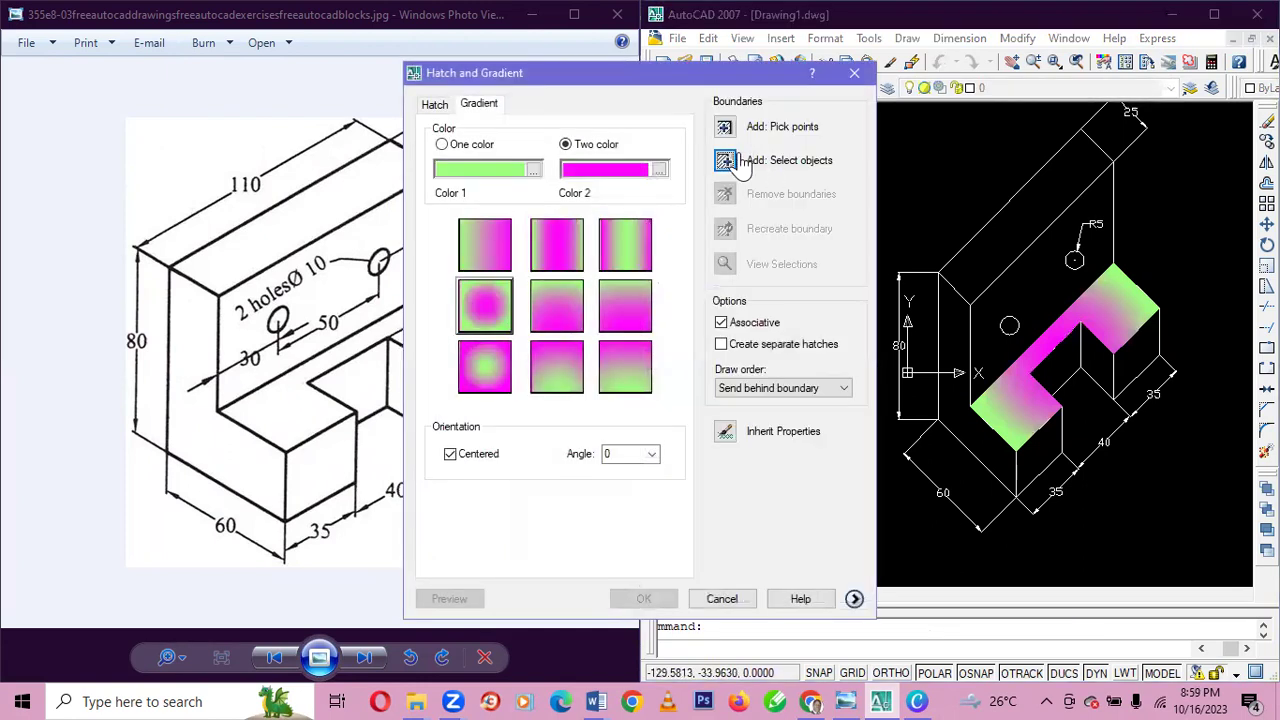
# - Add the notch's side face edges and apply the gradient fill
pyautogui.click(729, 168)
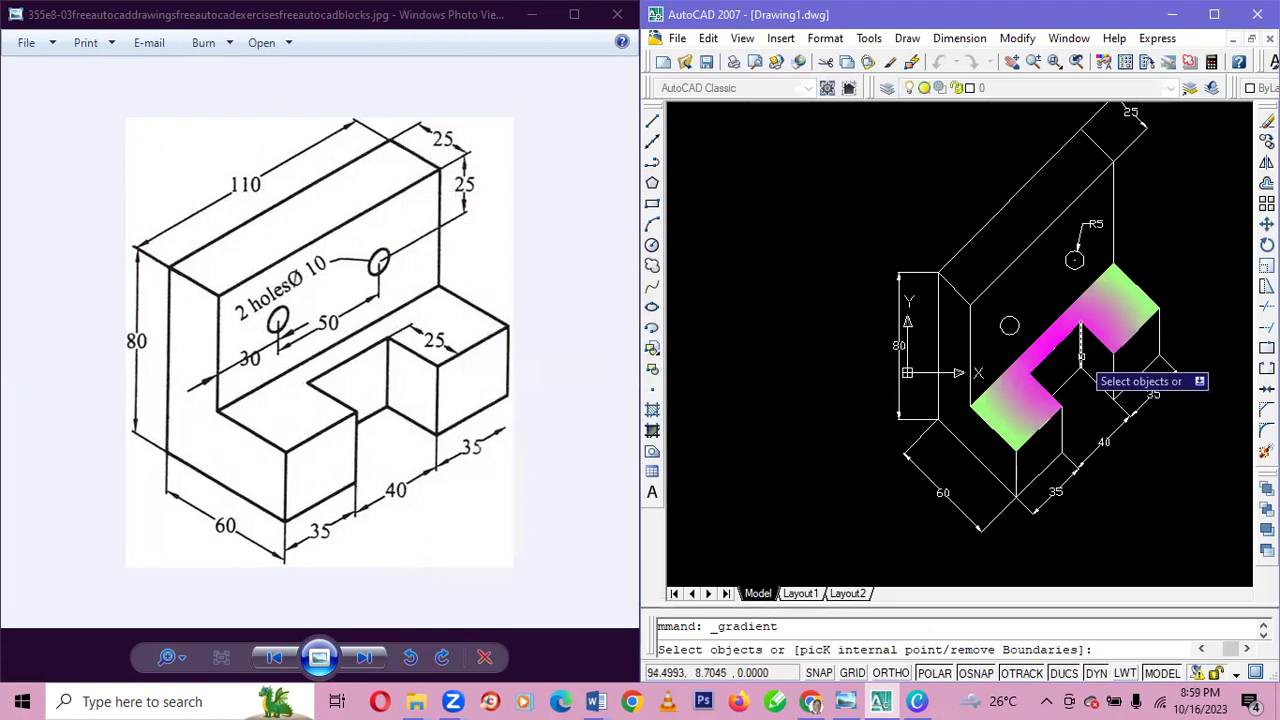
pyautogui.click(1105, 354)
pyautogui.click(1105, 350)
pyautogui.click(1098, 386)
pyautogui.click(1098, 390)
pyautogui.press('Return')
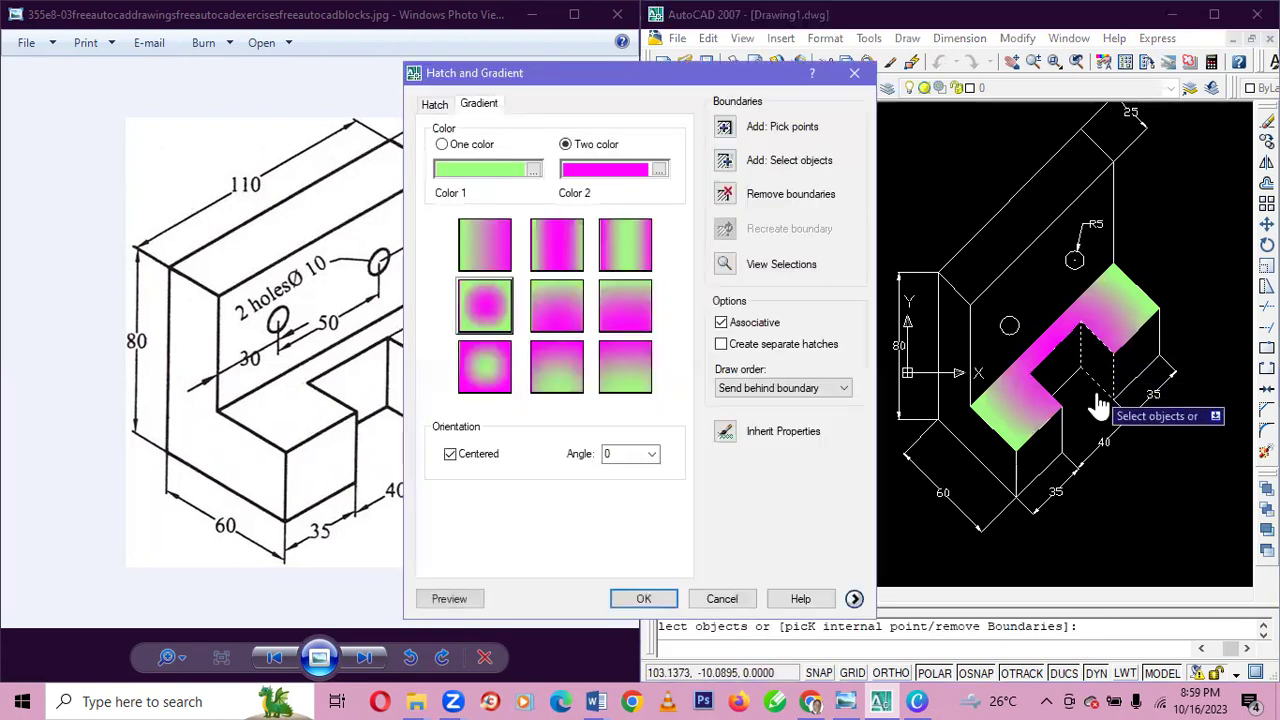
pyautogui.click(640, 600)
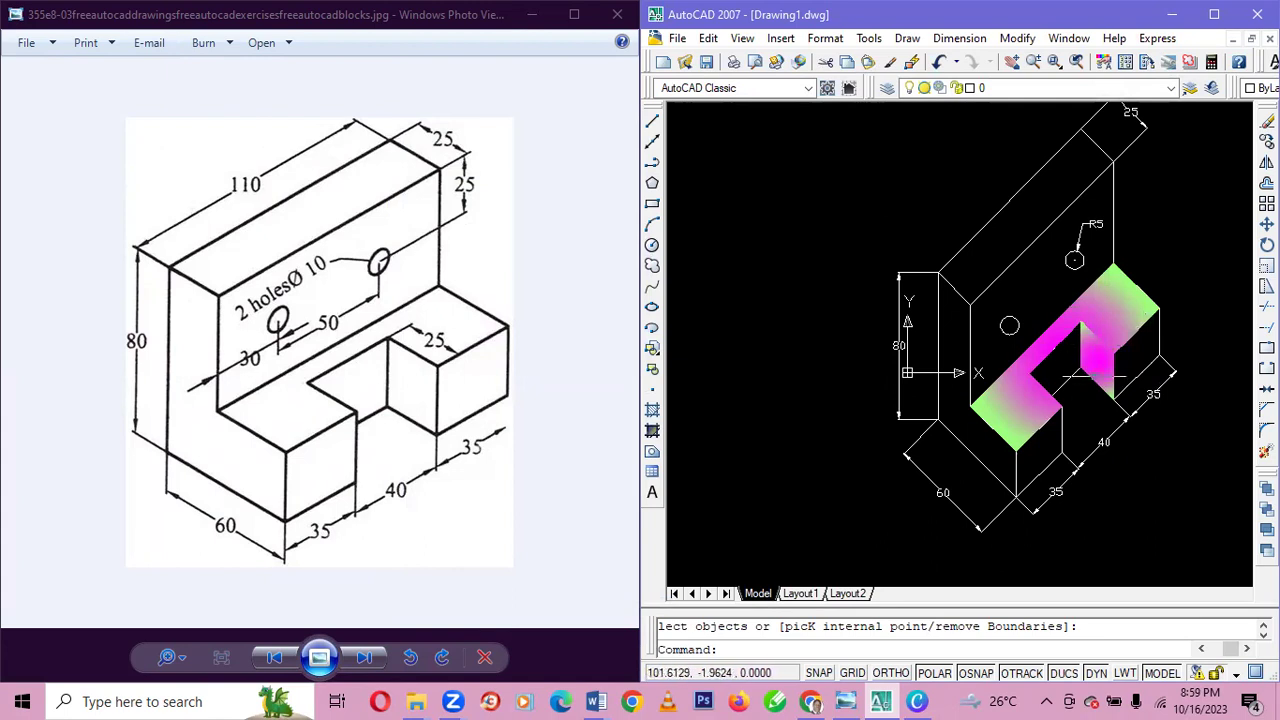
# - Apply a centred radial gradient to the right block's side face edges beside the 35 dimension
pyautogui.click(652, 409)
pyautogui.click(479, 104)
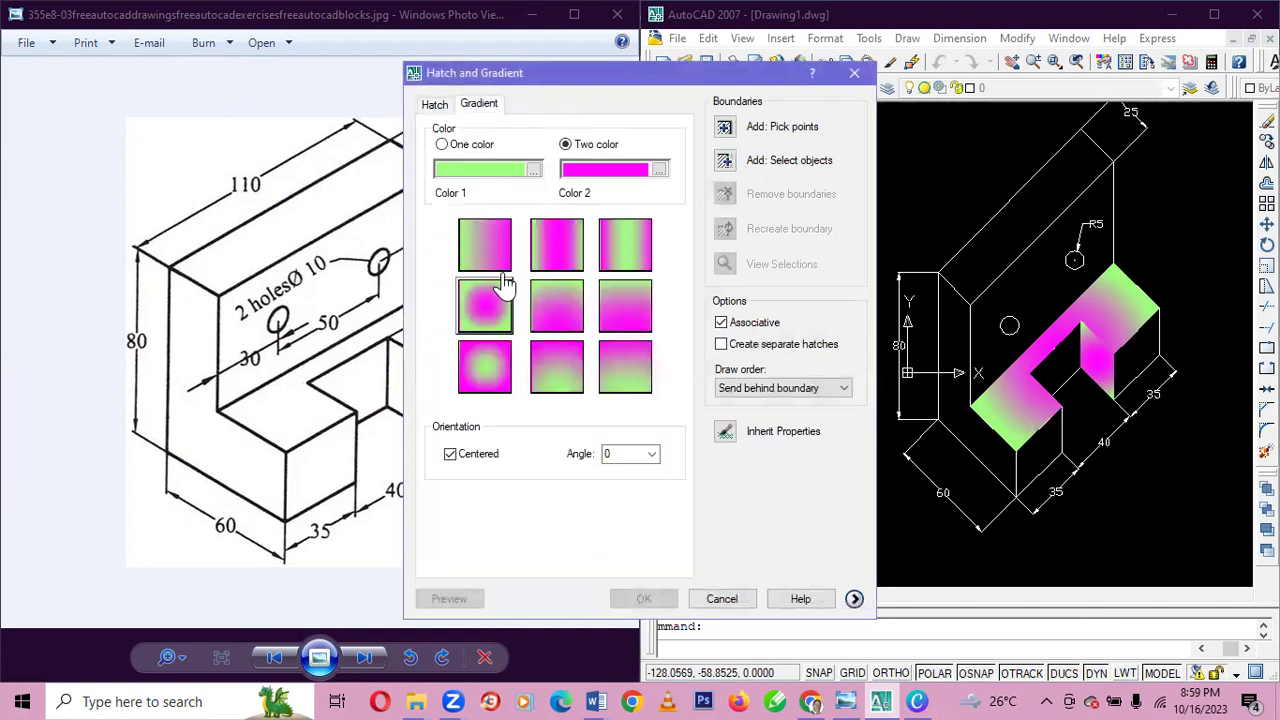
pyautogui.click(505, 302)
pyautogui.click(724, 161)
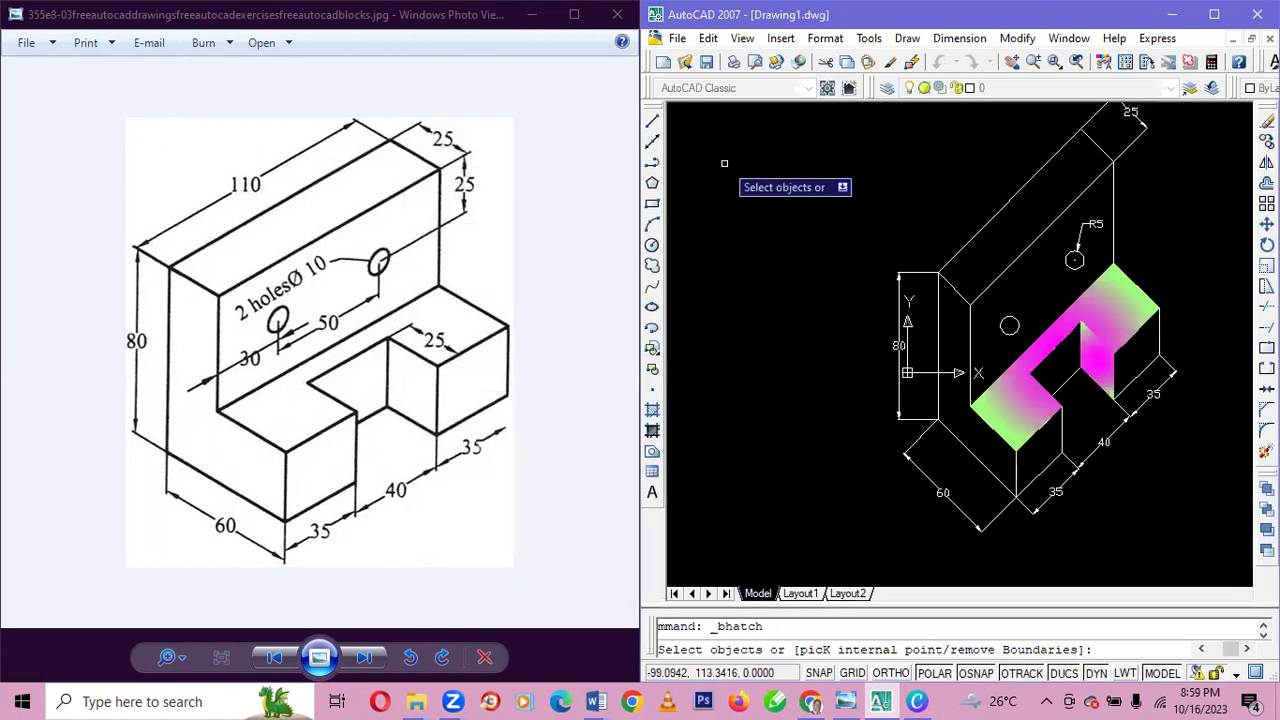
pyautogui.click(1159, 337)
pyautogui.click(1158, 352)
pyautogui.click(1150, 369)
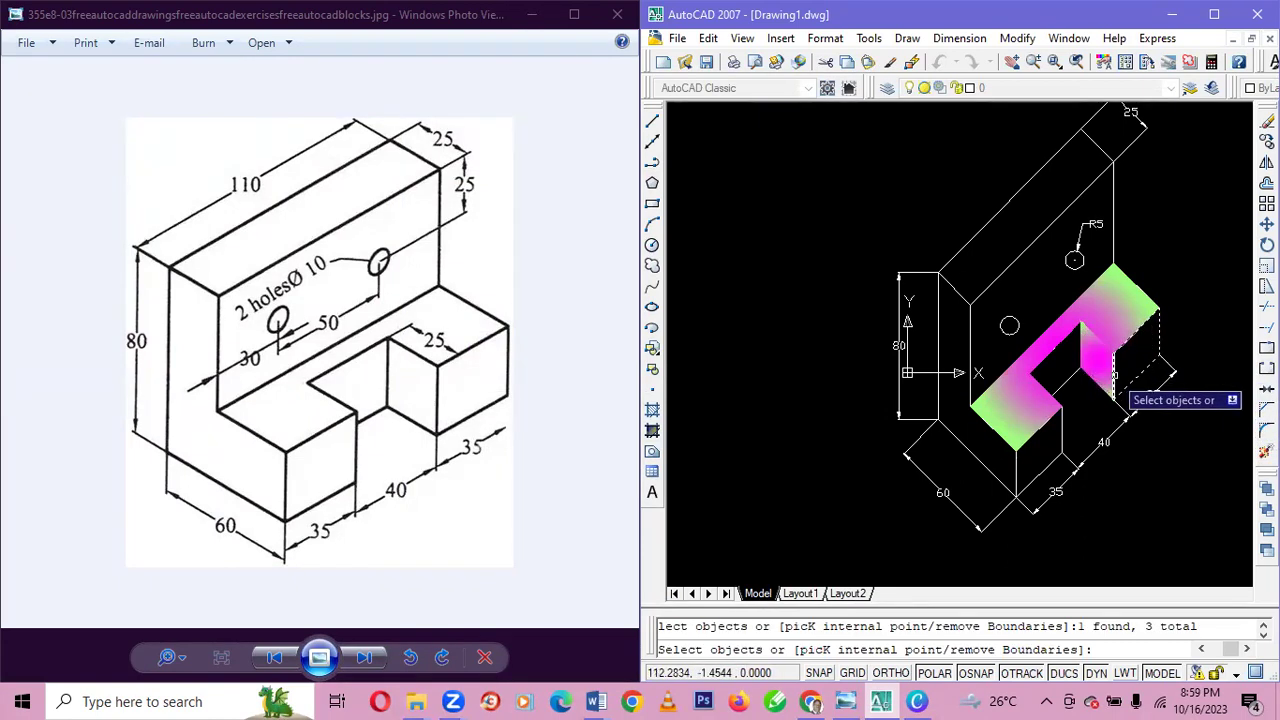
pyautogui.click(1118, 398)
pyautogui.press('Return')
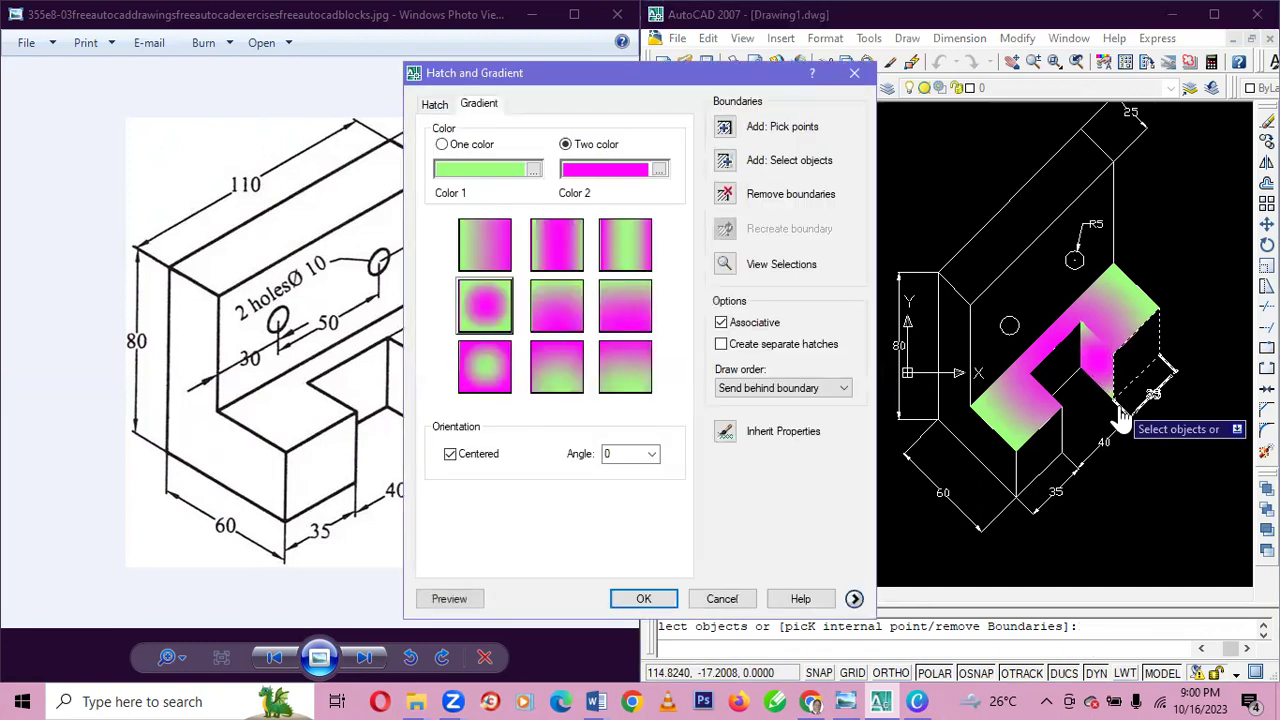
pyautogui.press('Return')
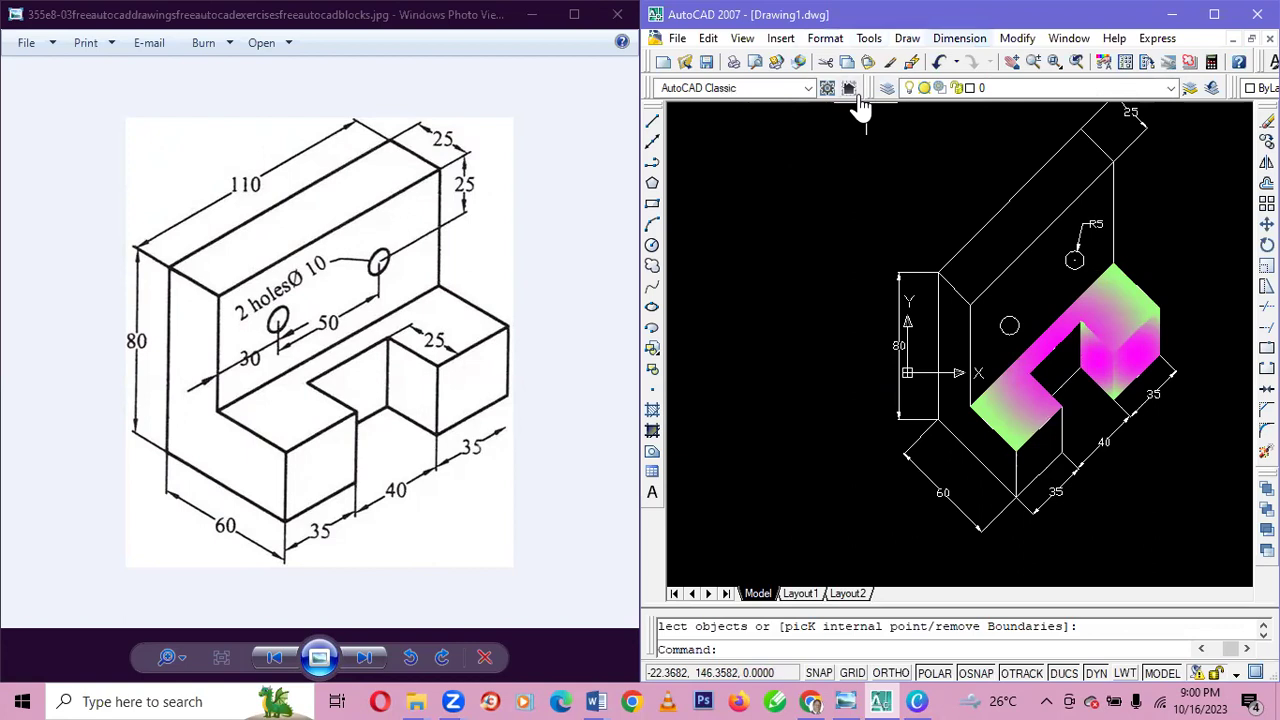
# - Set a new gradient from yellow (index 50) to blue (index 160) with the spherical pattern
pyautogui.click(652, 451)
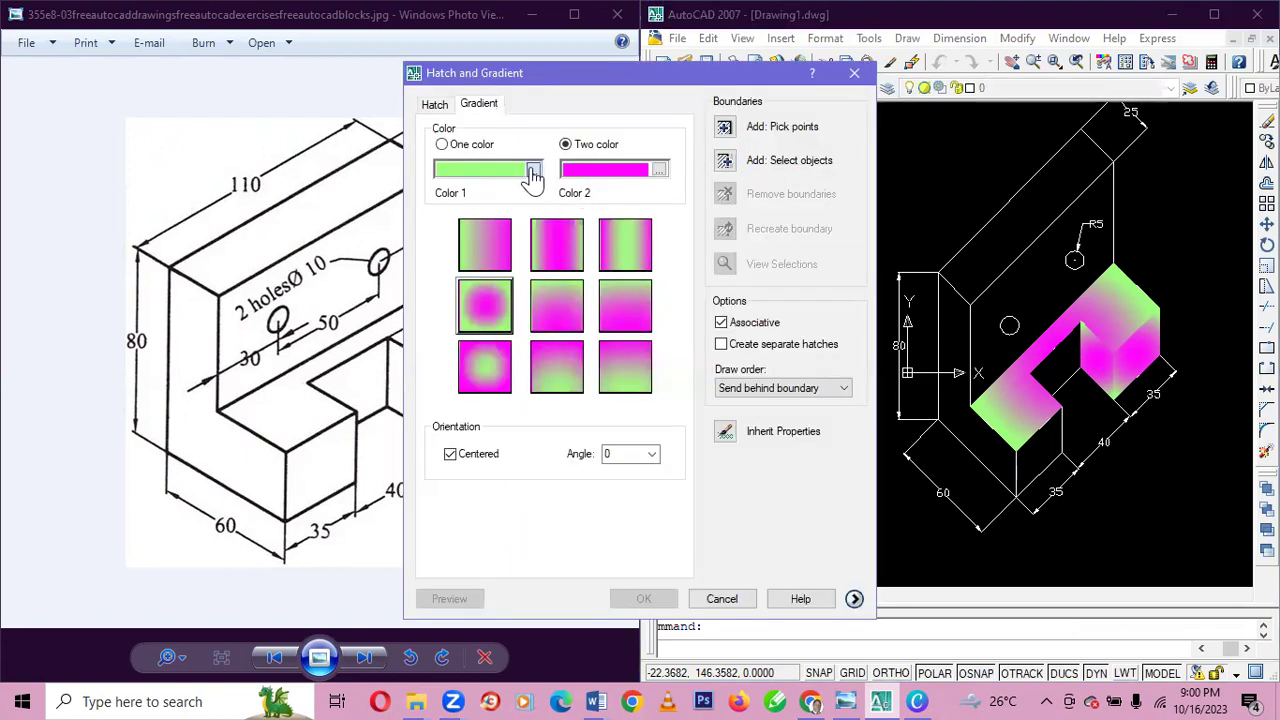
pyautogui.click(533, 172)
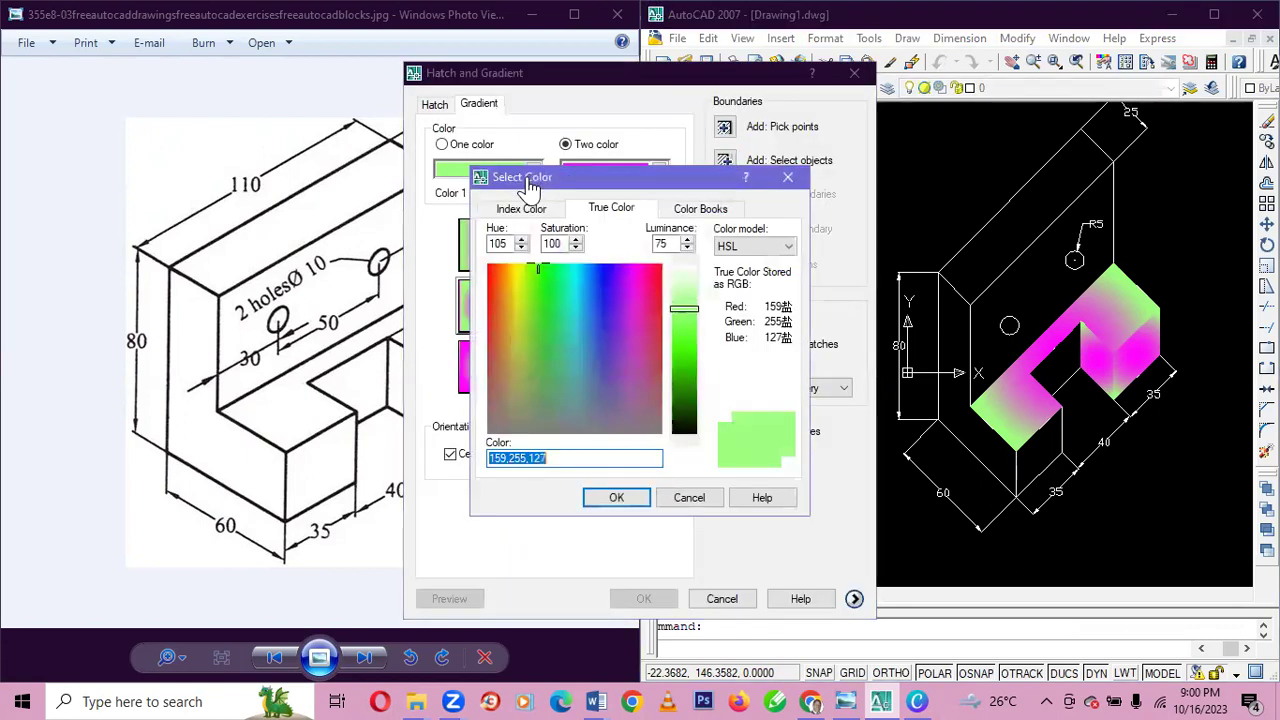
pyautogui.click(513, 222)
pyautogui.click(542, 286)
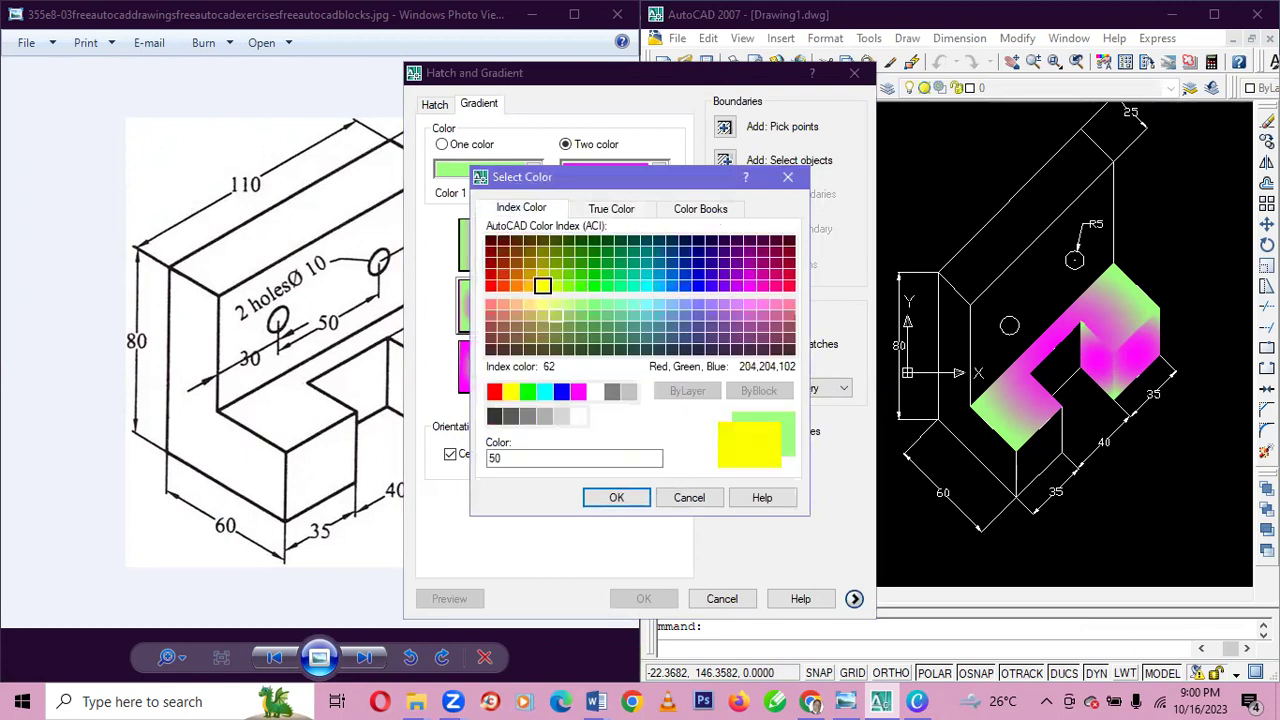
pyautogui.click(616, 497)
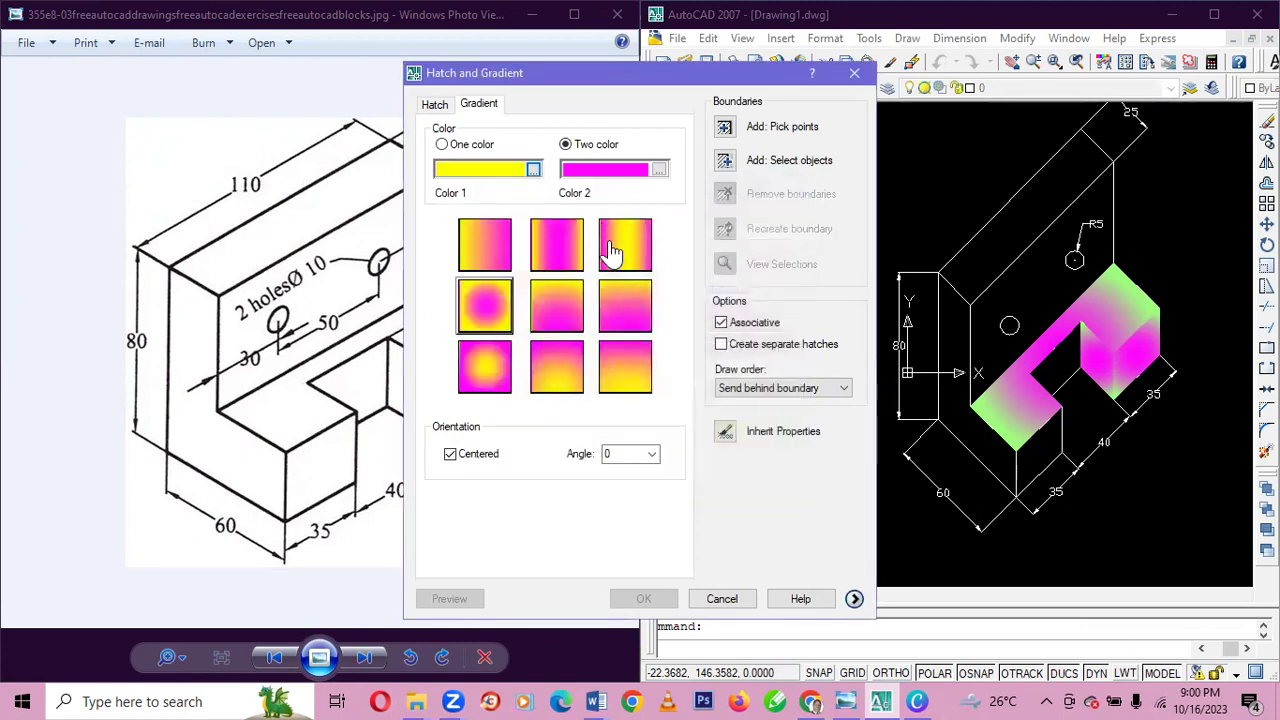
pyautogui.click(648, 172)
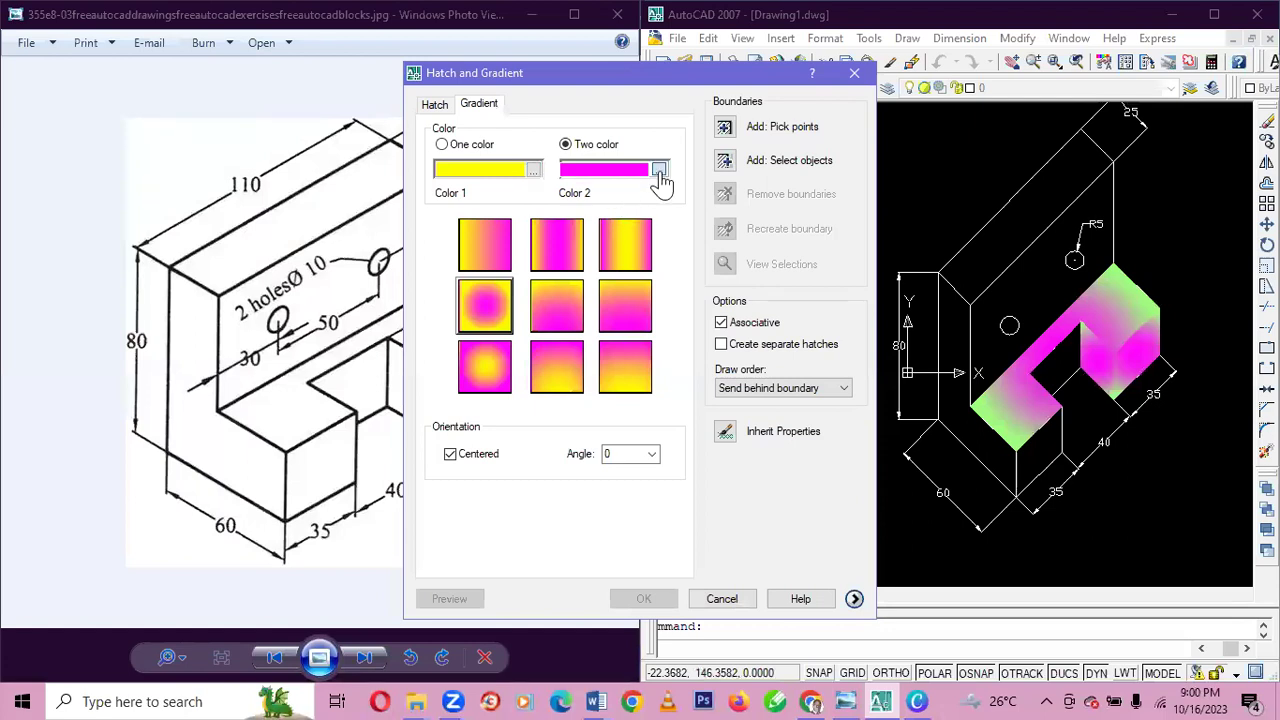
pyautogui.click(660, 172)
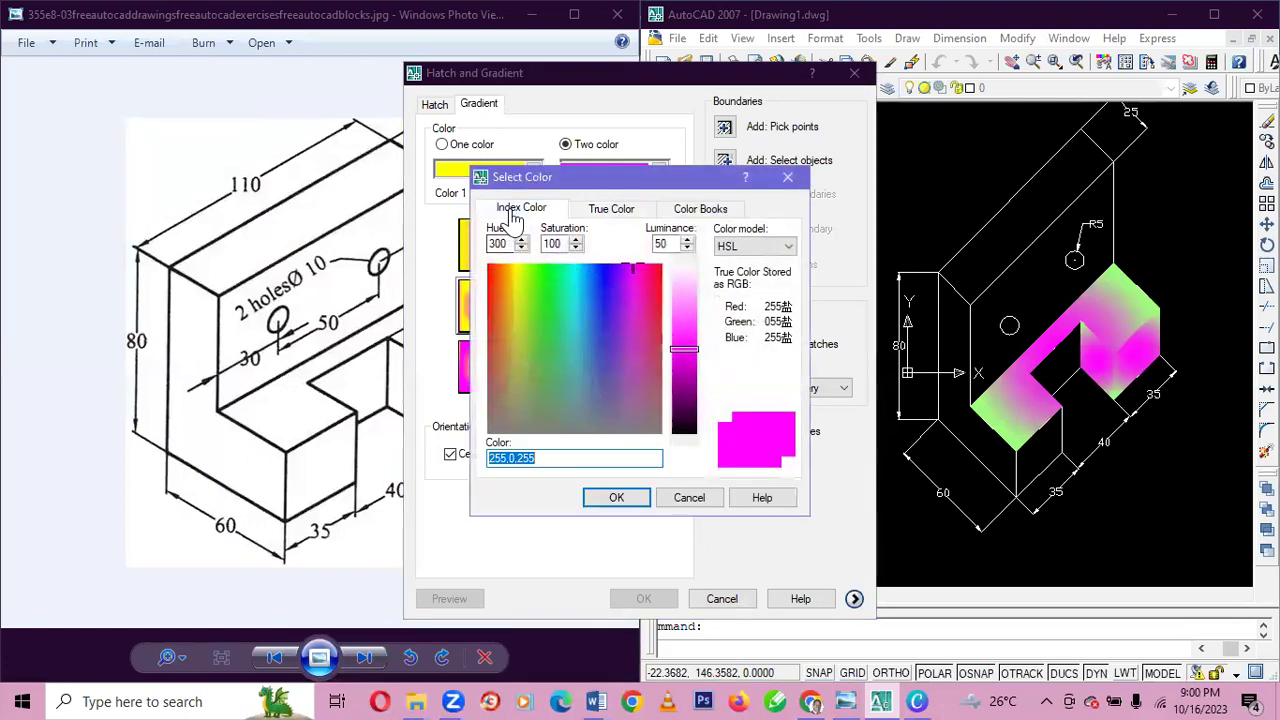
pyautogui.click(511, 214)
pyautogui.click(685, 285)
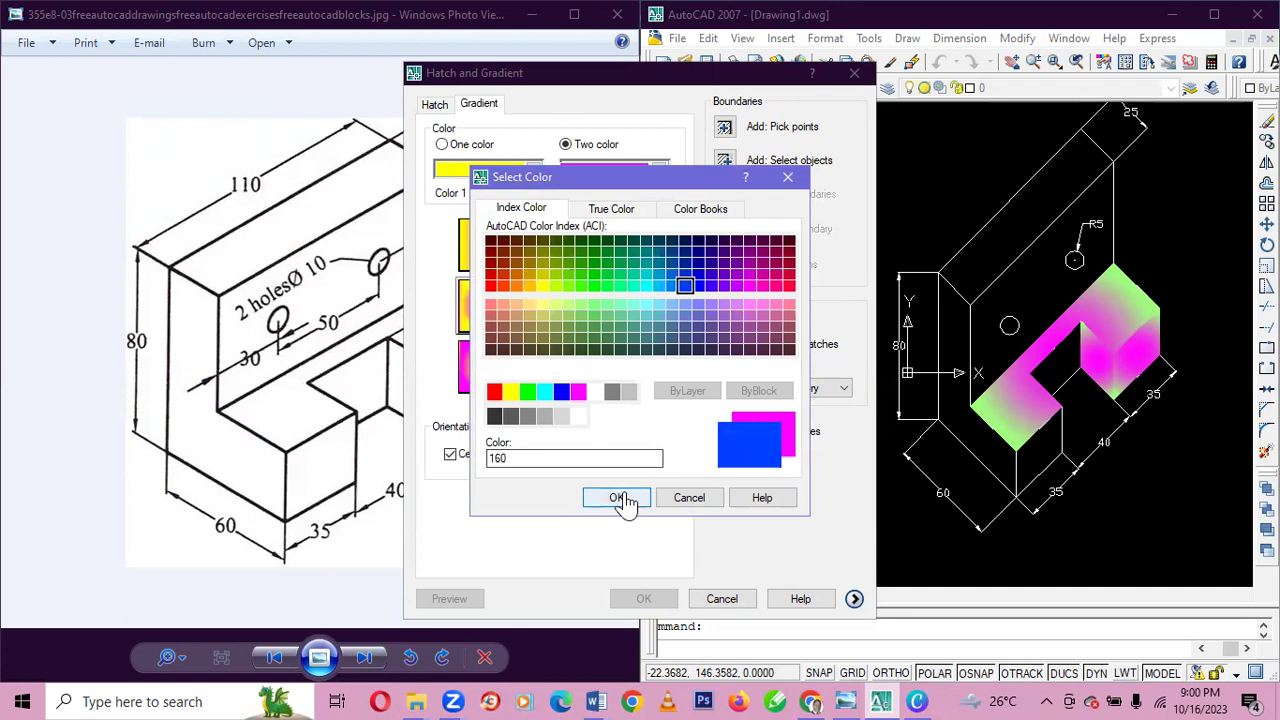
pyautogui.click(616, 497)
pyautogui.click(510, 310)
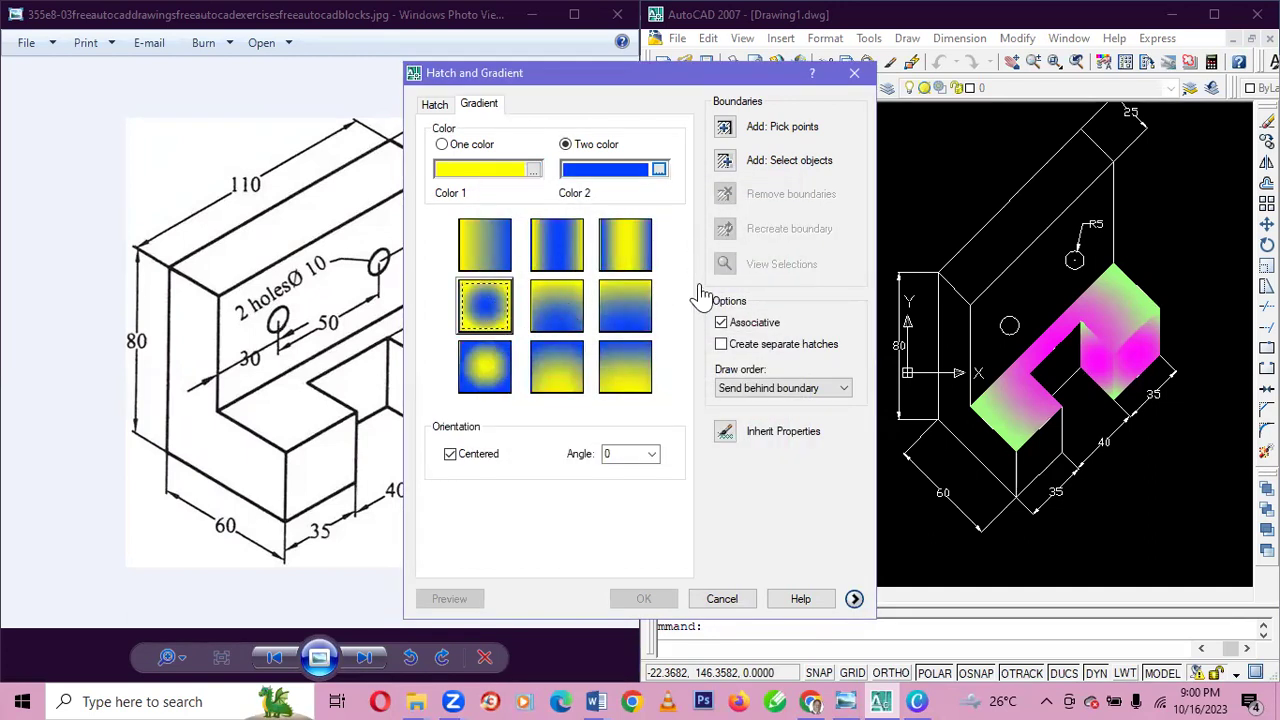
# - Pick the inner notch's boundary lines and attempt the fill, which AutoCAD cannot complete
pyautogui.click(724, 160)
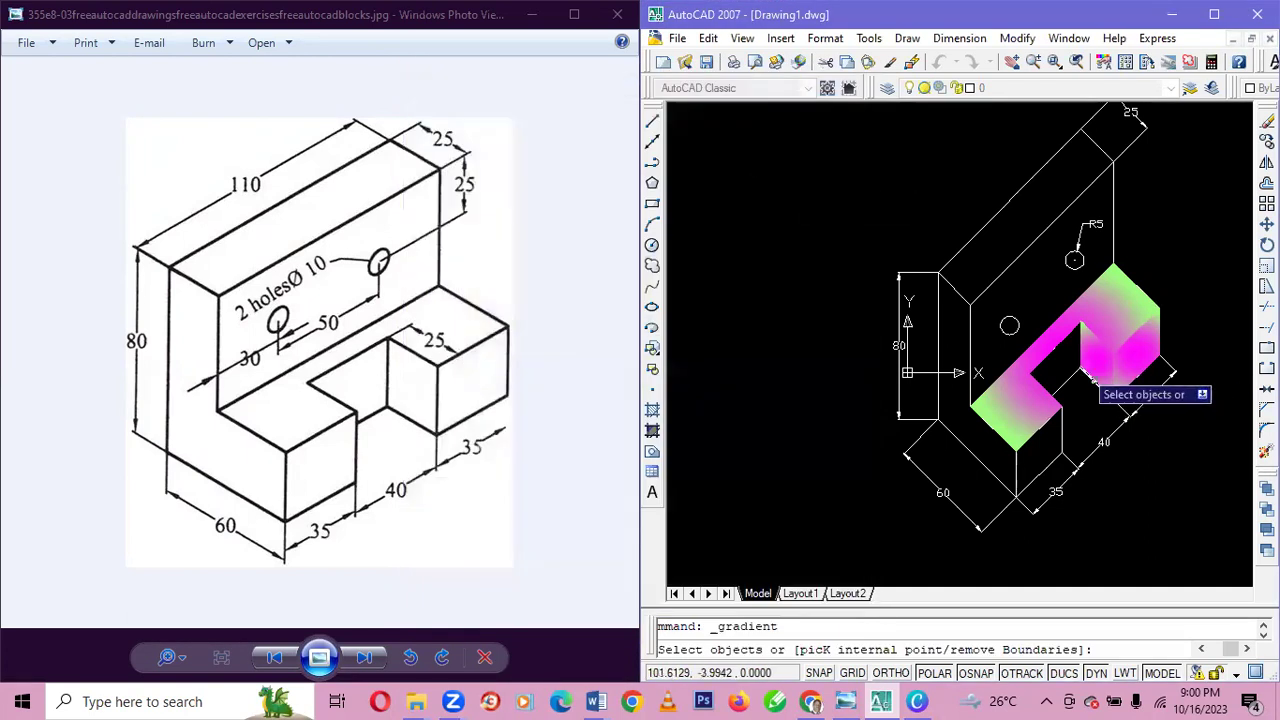
pyautogui.click(1058, 348)
pyautogui.click(1076, 371)
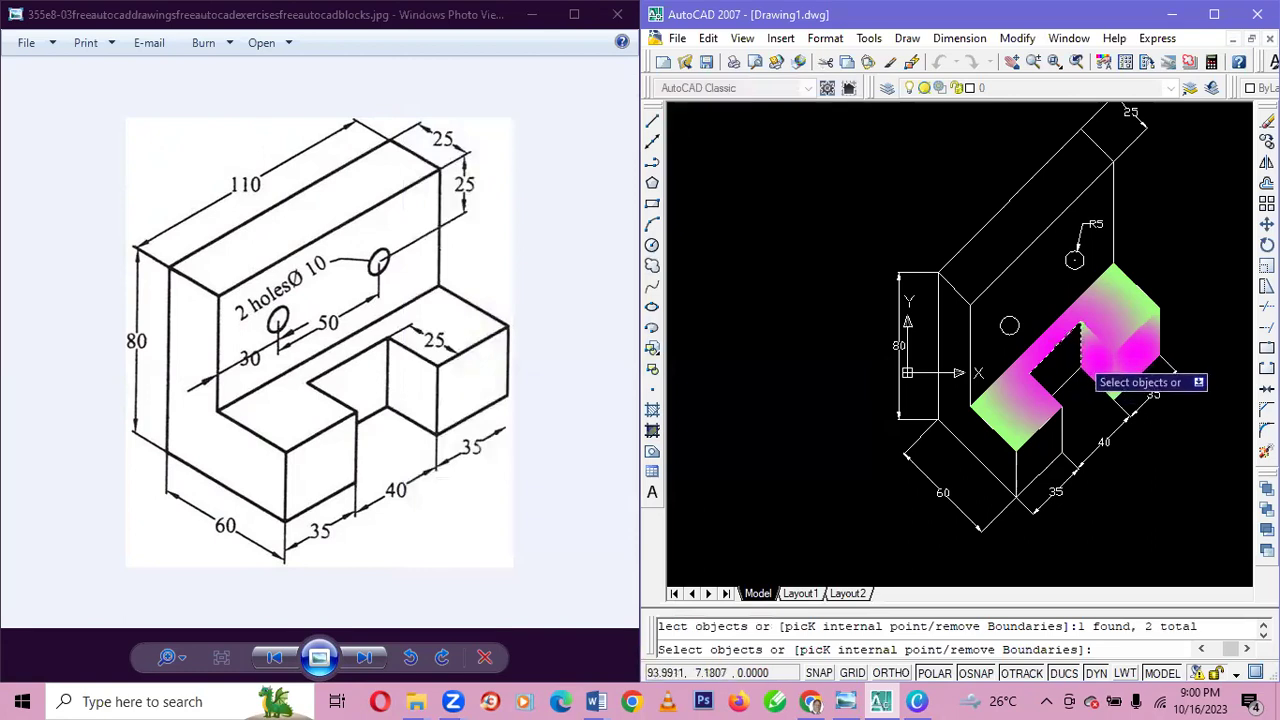
pyautogui.click(1040, 382)
pyautogui.click(1062, 410)
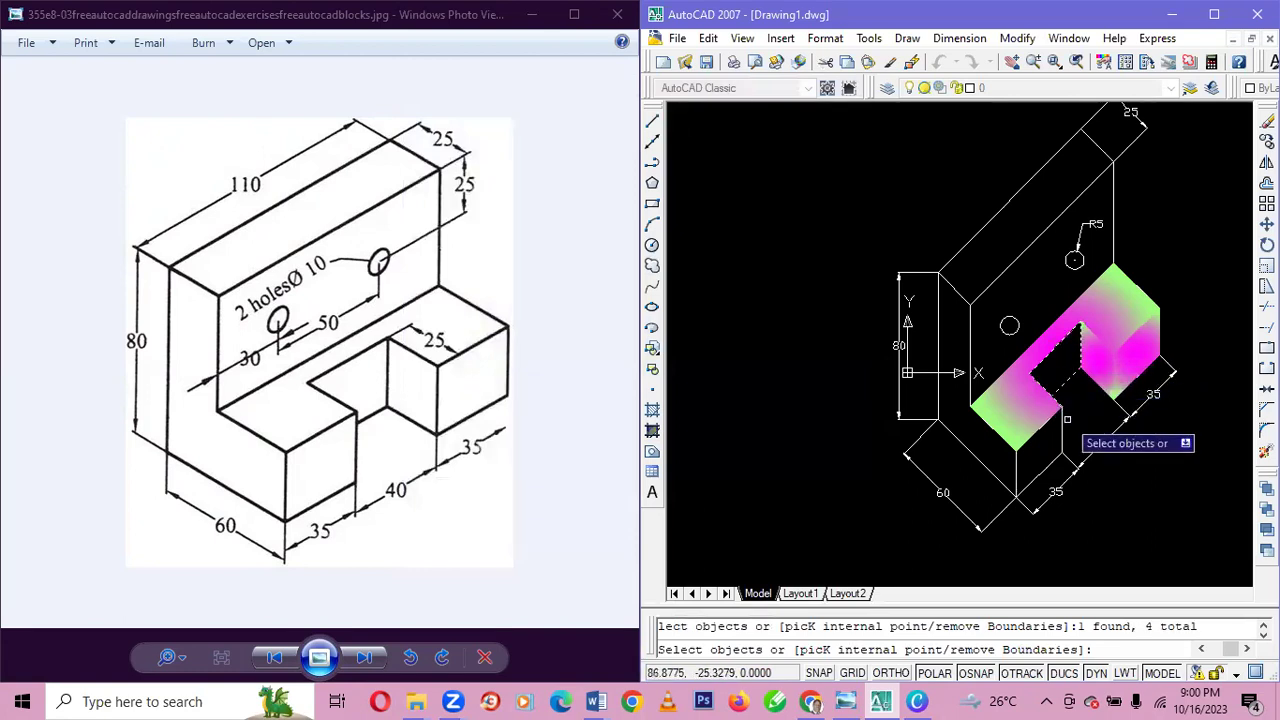
pyautogui.press('Return')
pyautogui.press('Return')
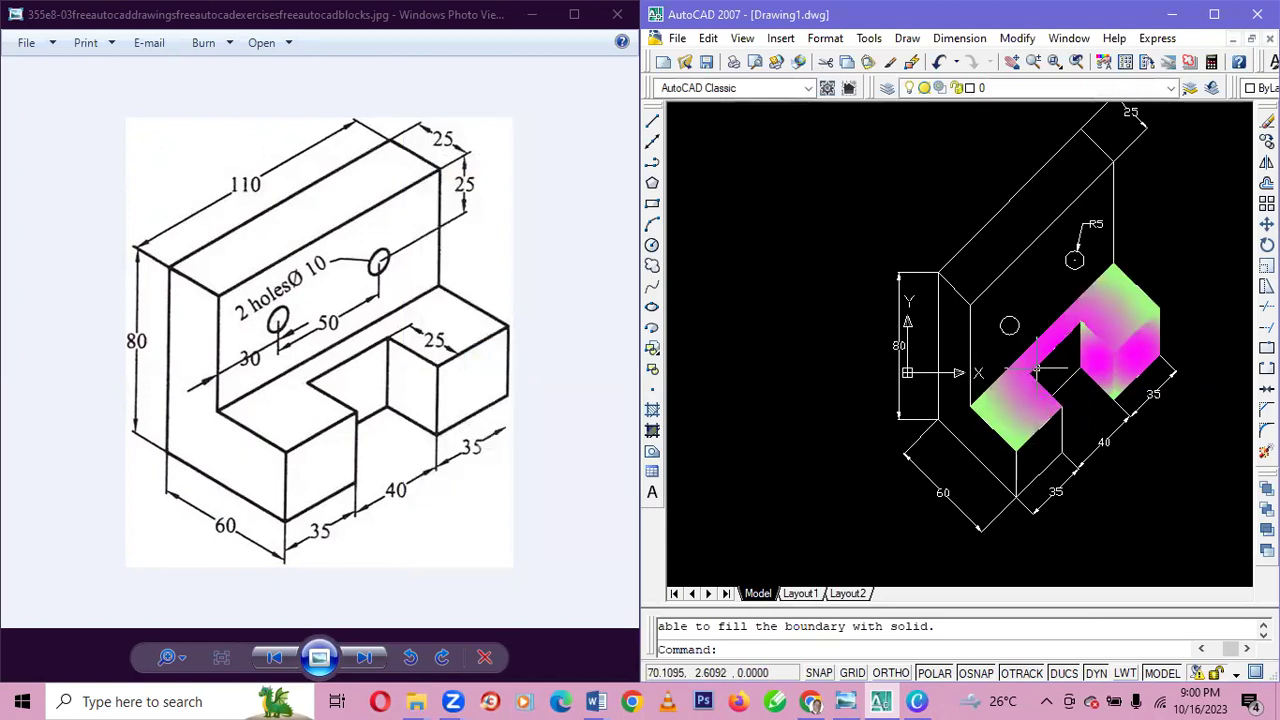
pyautogui.scroll(2, 1036, 372)
pyautogui.scroll(3, 1036, 372)
pyautogui.scroll(2, 1035, 378)
pyautogui.scroll(-3, 1035, 381)
pyautogui.scroll(-3, 1035, 381)
pyautogui.scroll(-3, 1030, 376)
pyautogui.scroll(-1, 1024, 368)
pyautogui.scroll(3, 1024, 370)
pyautogui.scroll(3, 1027, 395)
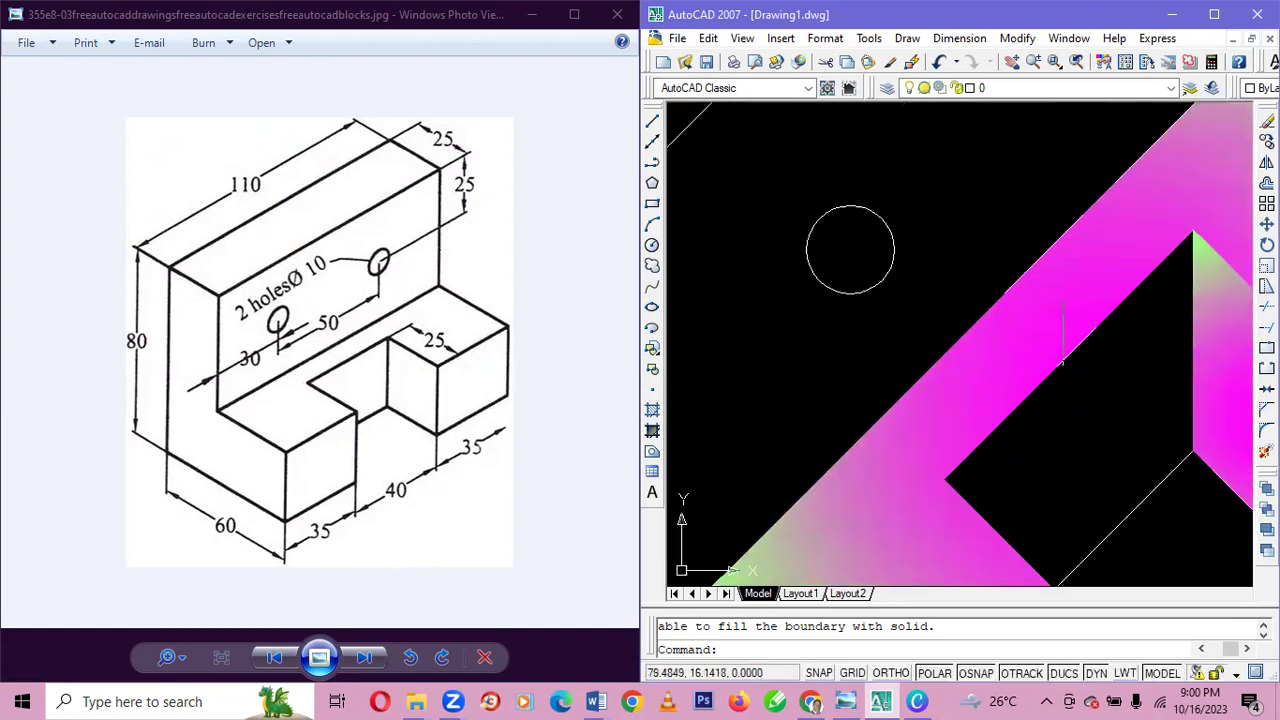
pyautogui.scroll(-3, 1078, 415)
pyautogui.scroll(-1, 1075, 405)
pyautogui.scroll(4, 1073, 406)
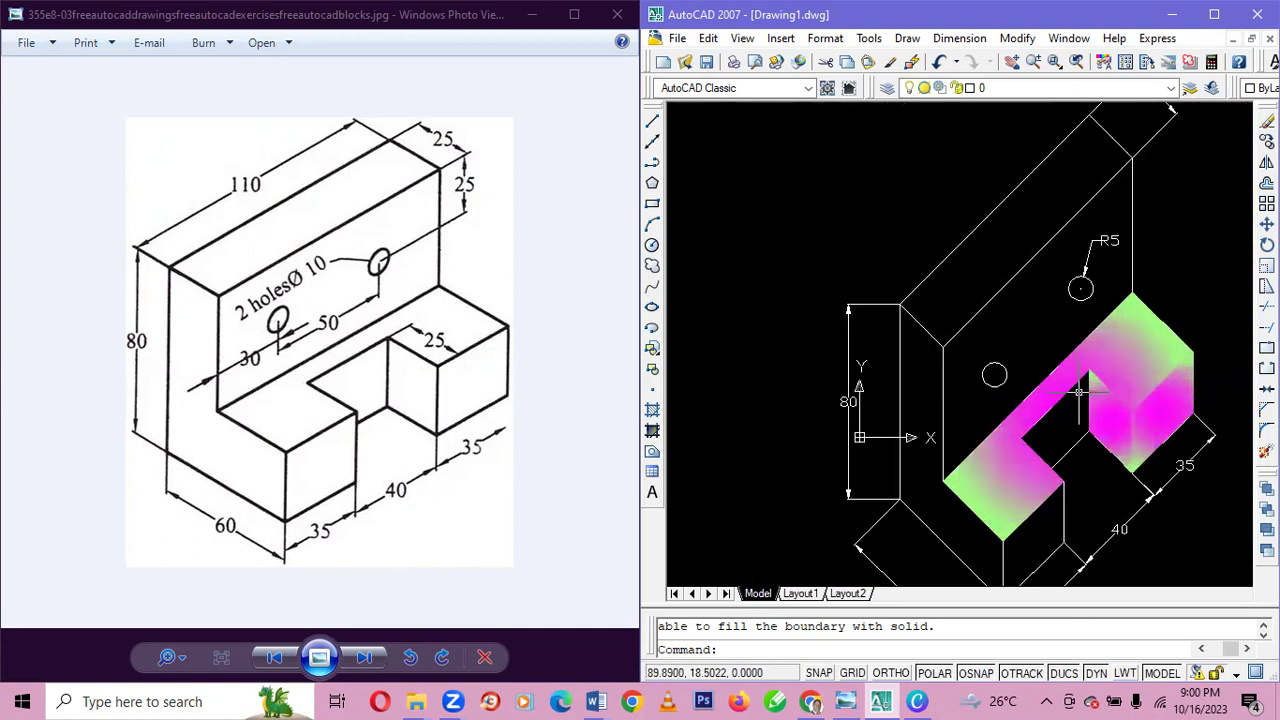
pyautogui.scroll(2, 1080, 390)
pyautogui.scroll(-5, 1078, 390)
pyautogui.scroll(2, 1050, 340)
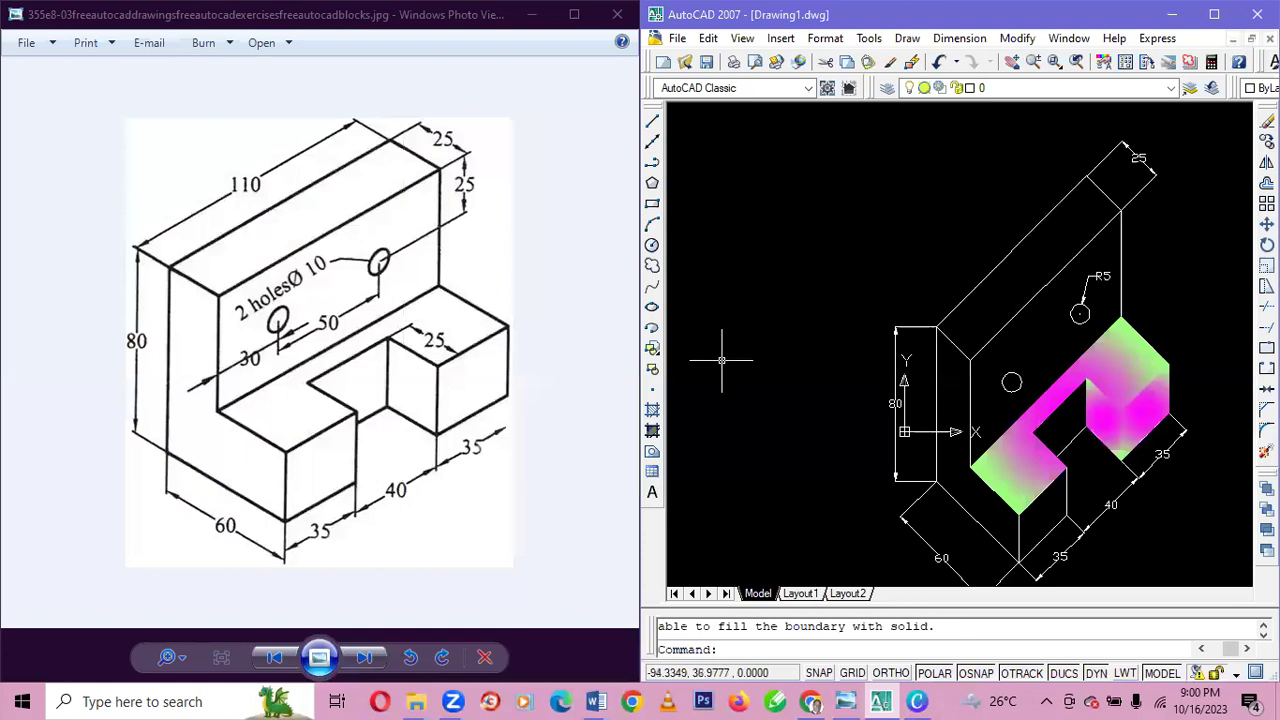
pyautogui.click(652, 430)
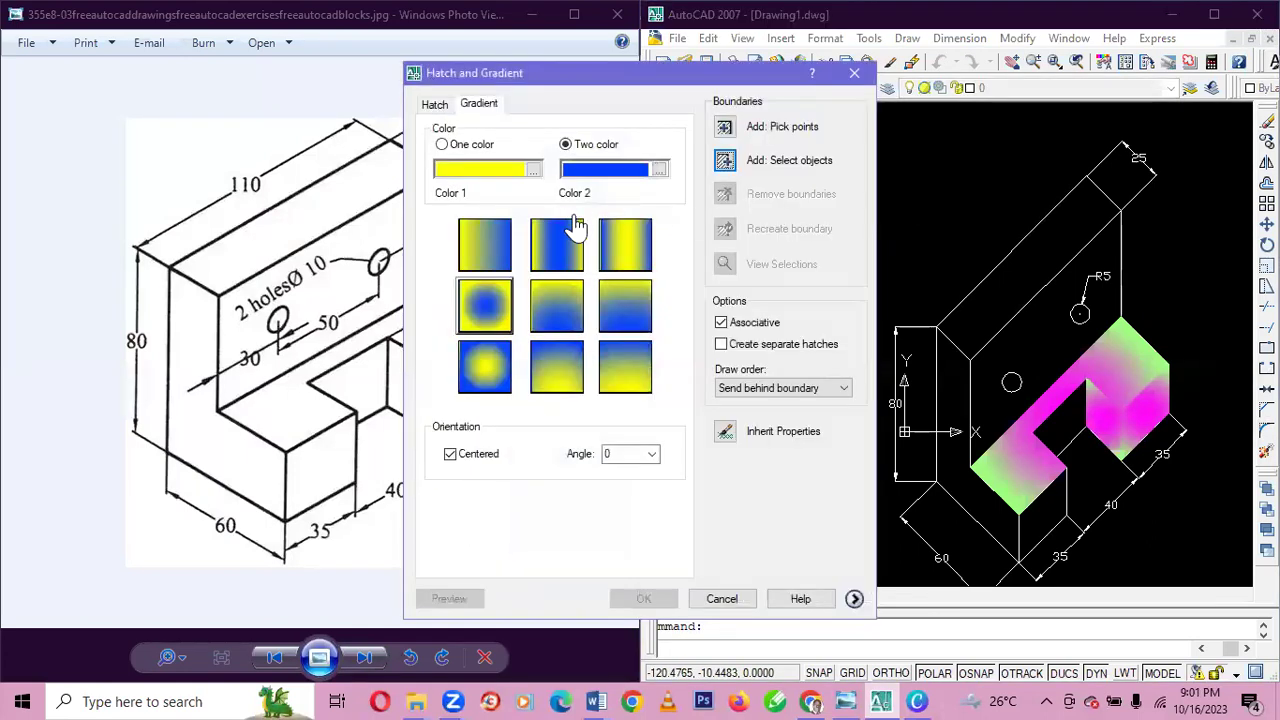
# - Pick the upright wall face's edges and apply the yellow-to-blue gradient to it
pyautogui.click(725, 161)
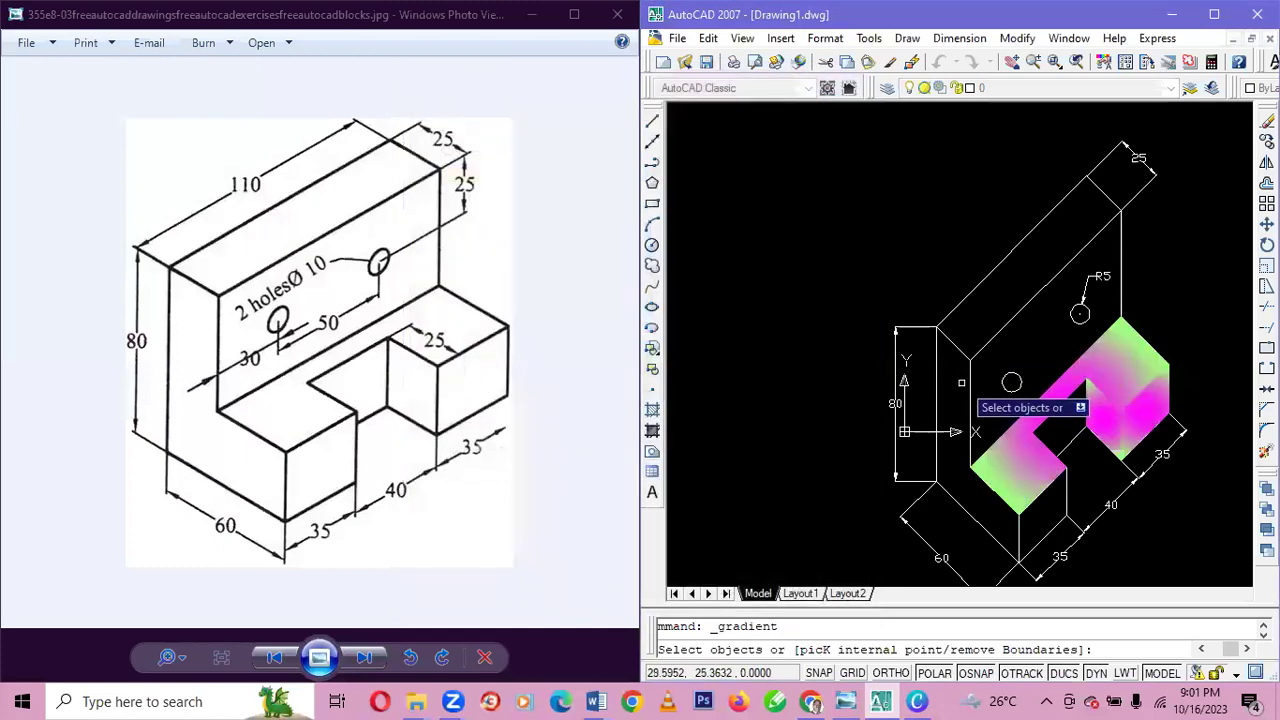
pyautogui.click(969, 389)
pyautogui.click(979, 349)
pyautogui.click(1121, 239)
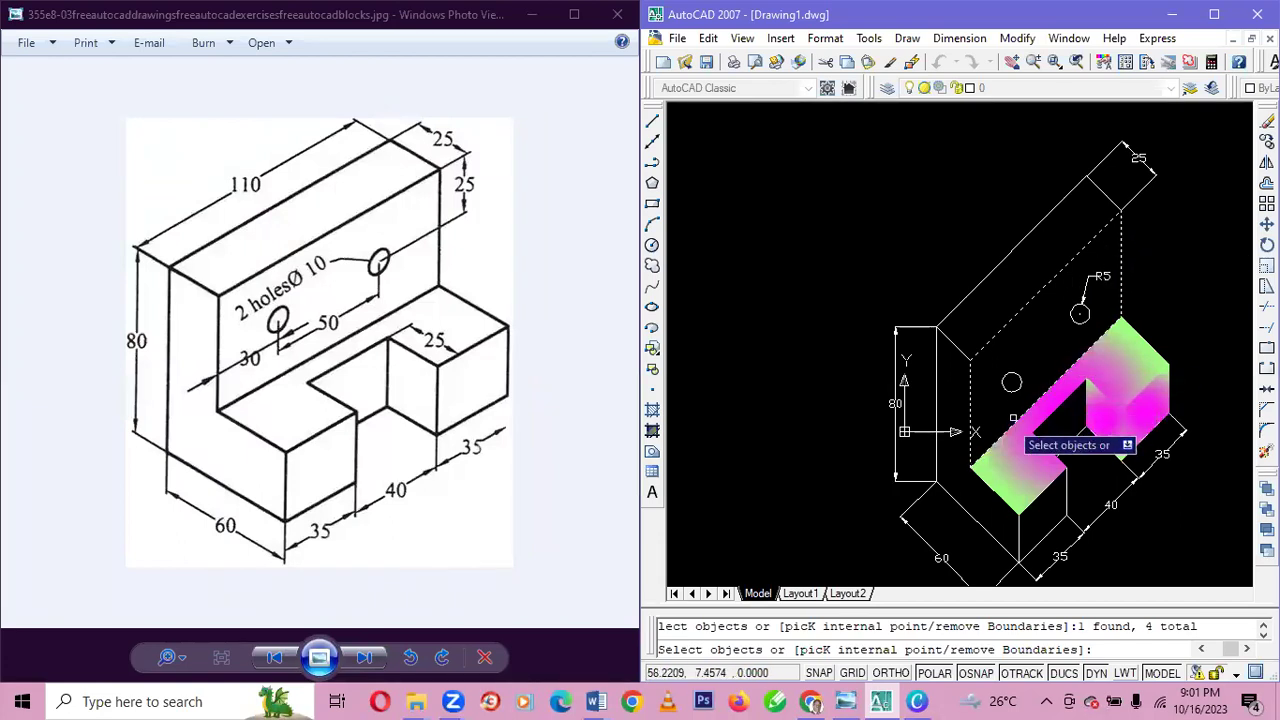
pyautogui.press('Return')
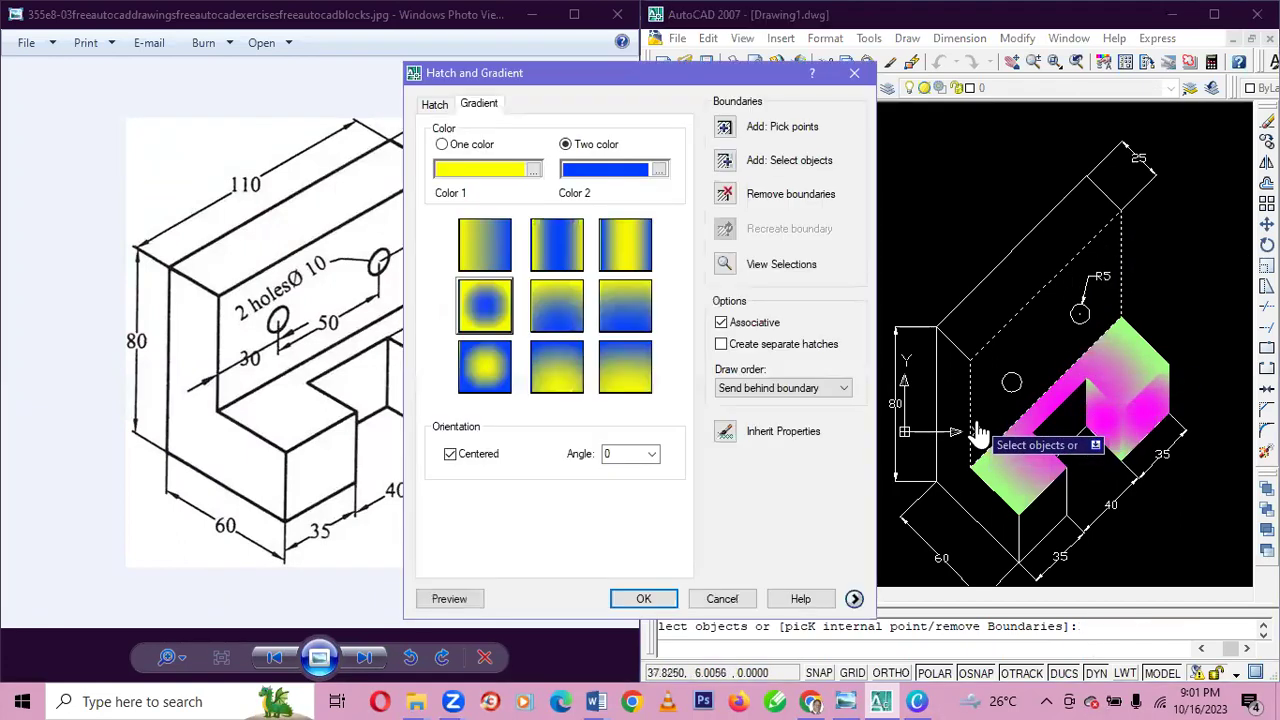
pyautogui.press('Return')
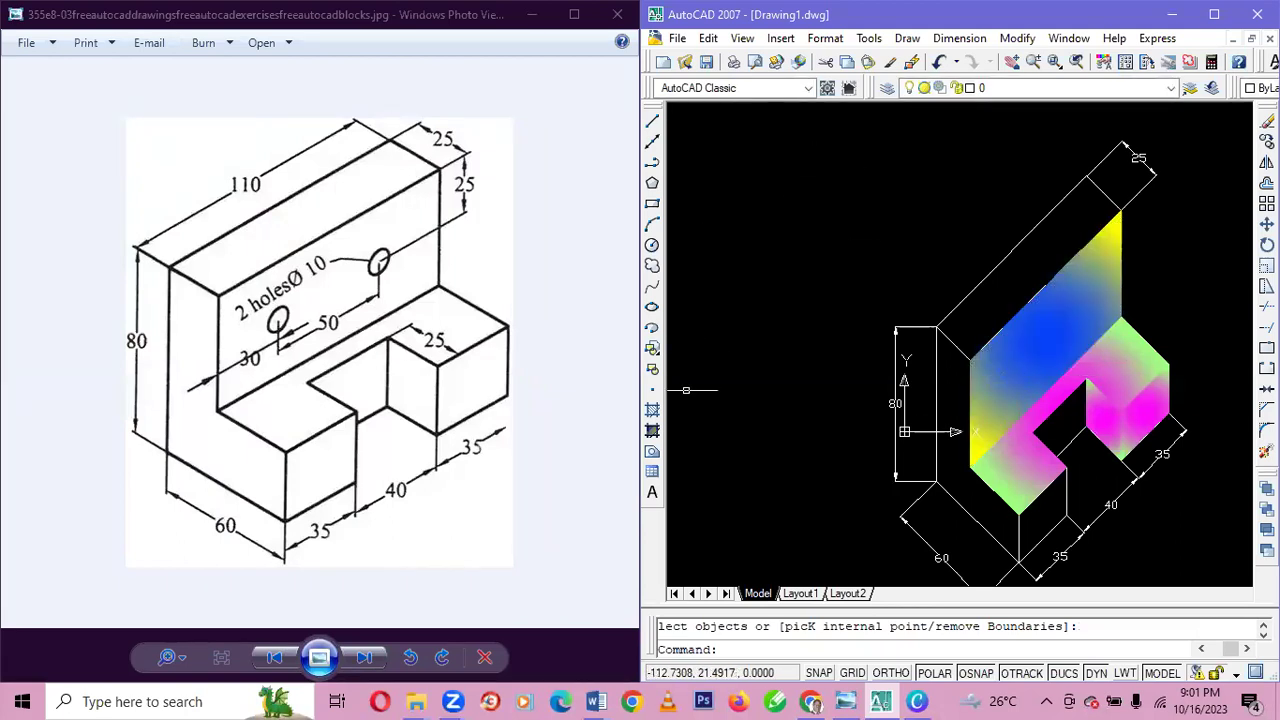
pyautogui.click(652, 390)
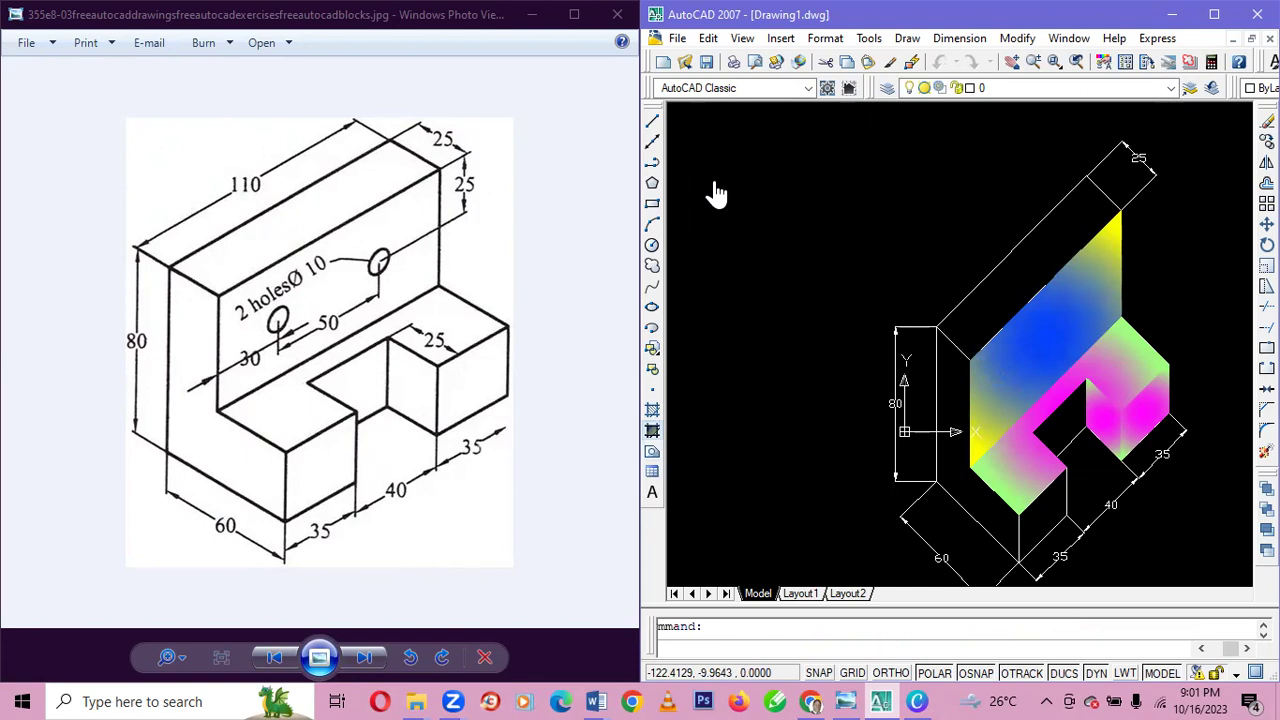
# - Switch to a single white (index 7) gradient and fill the left hole circle
pyautogui.press('Return')
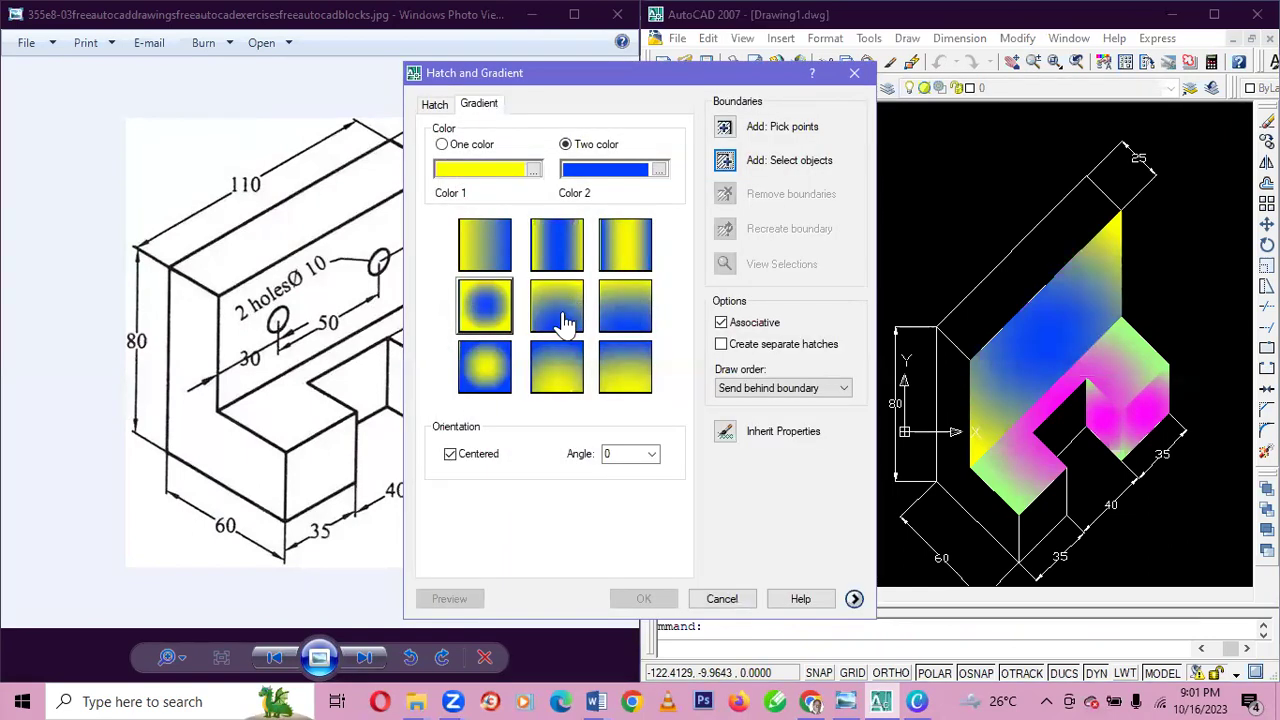
pyautogui.click(441, 144)
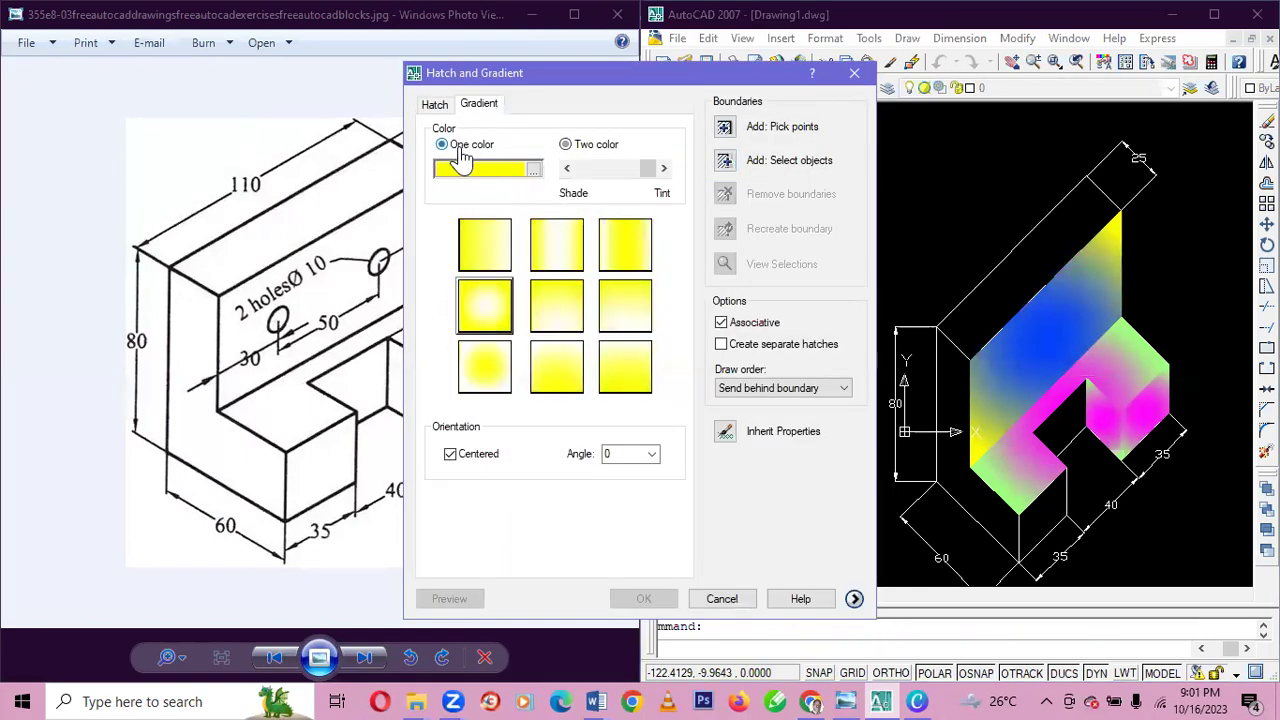
pyautogui.click(533, 170)
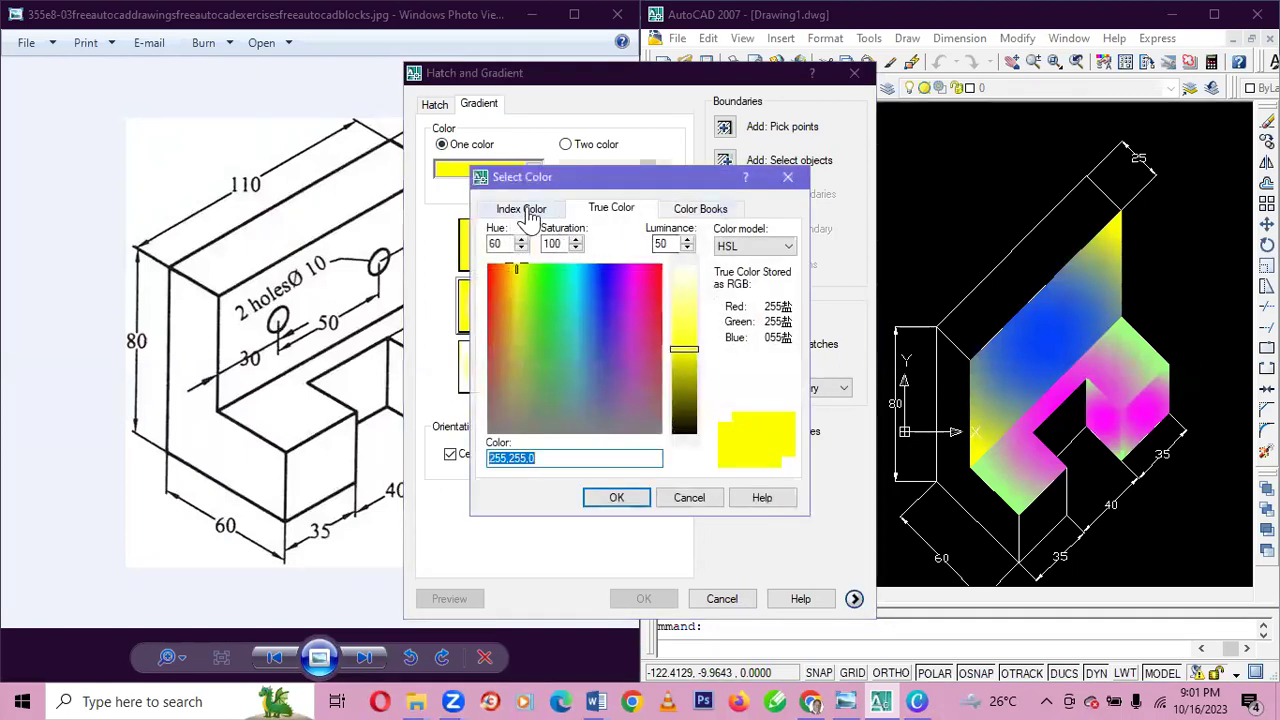
pyautogui.click(521, 208)
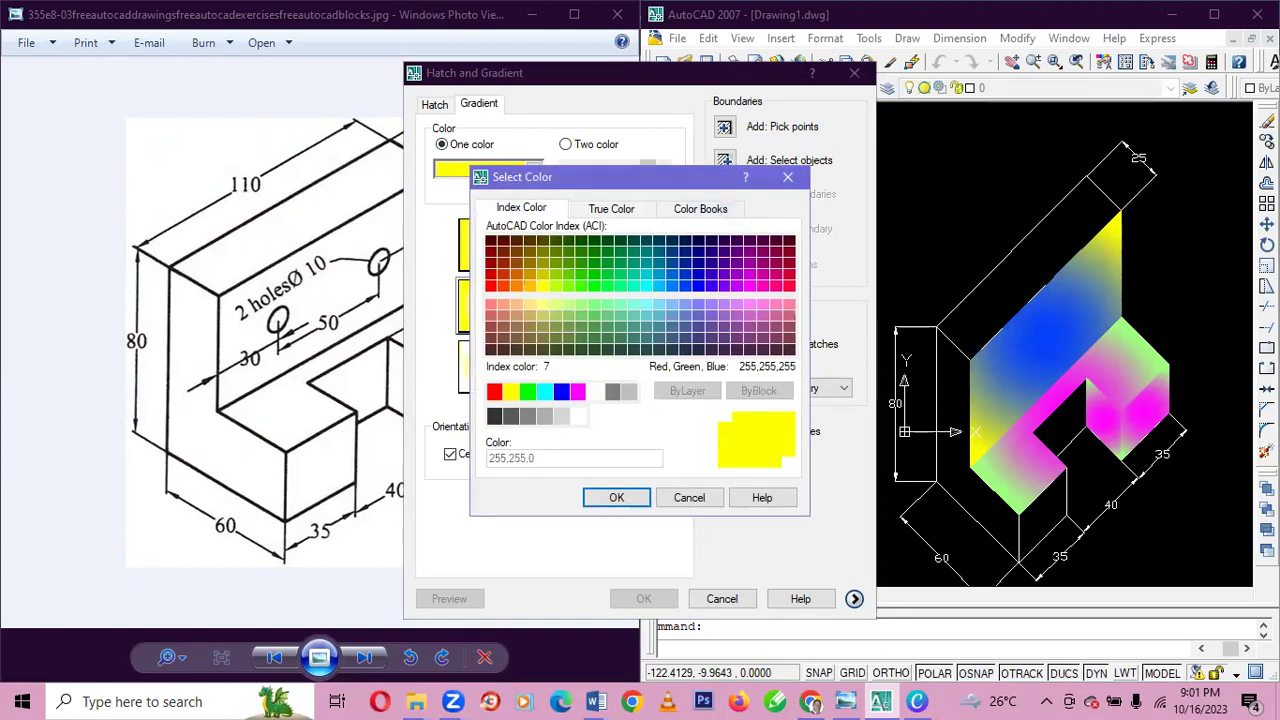
pyautogui.click(578, 416)
pyautogui.click(616, 497)
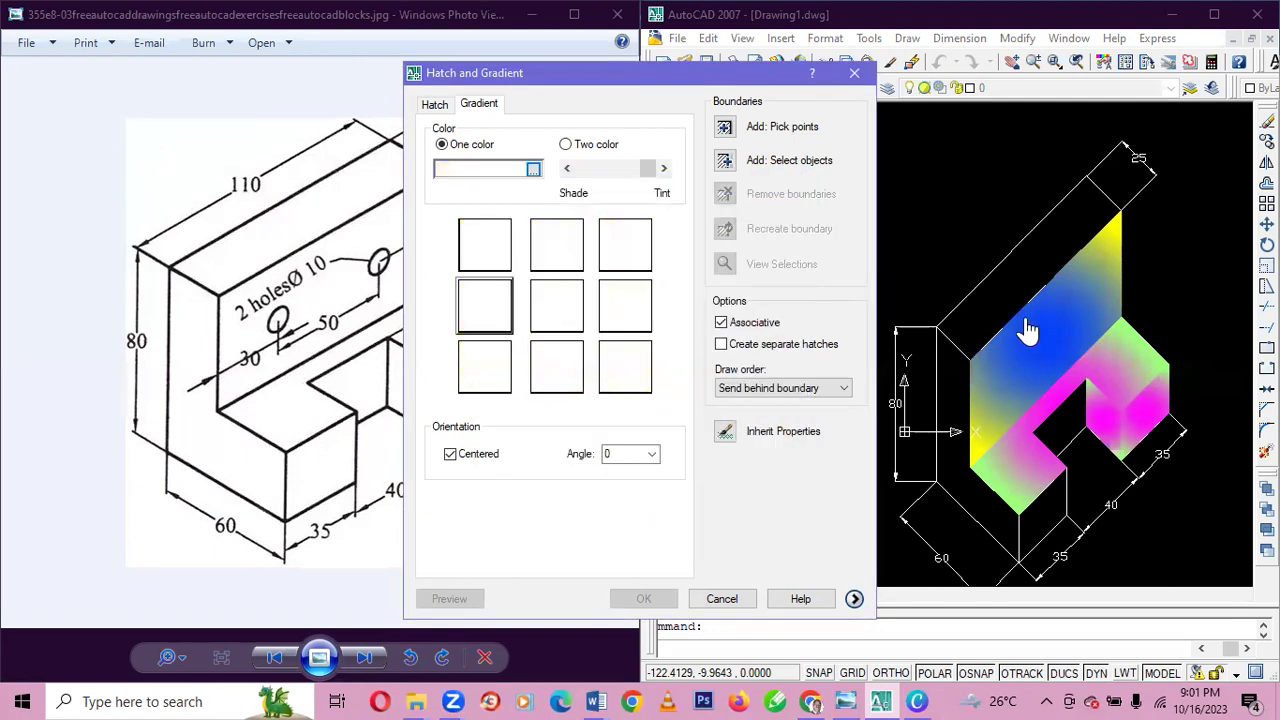
pyautogui.click(724, 163)
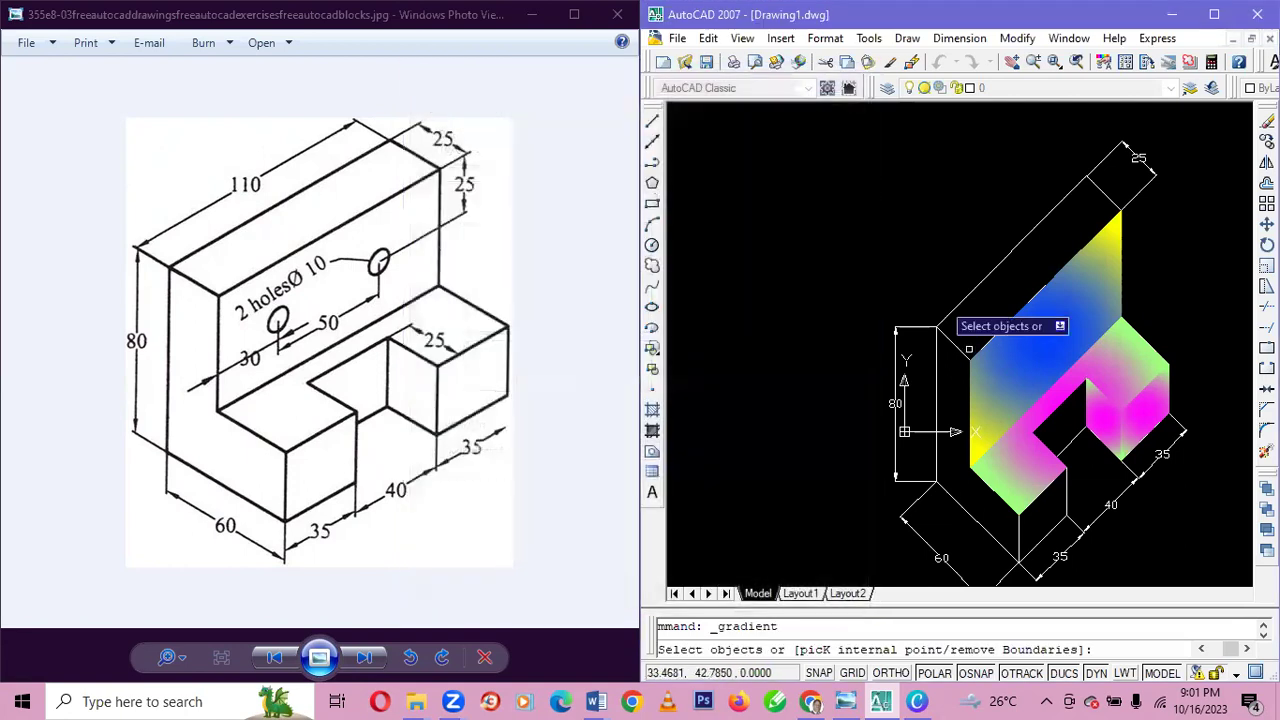
pyautogui.click(1011, 382)
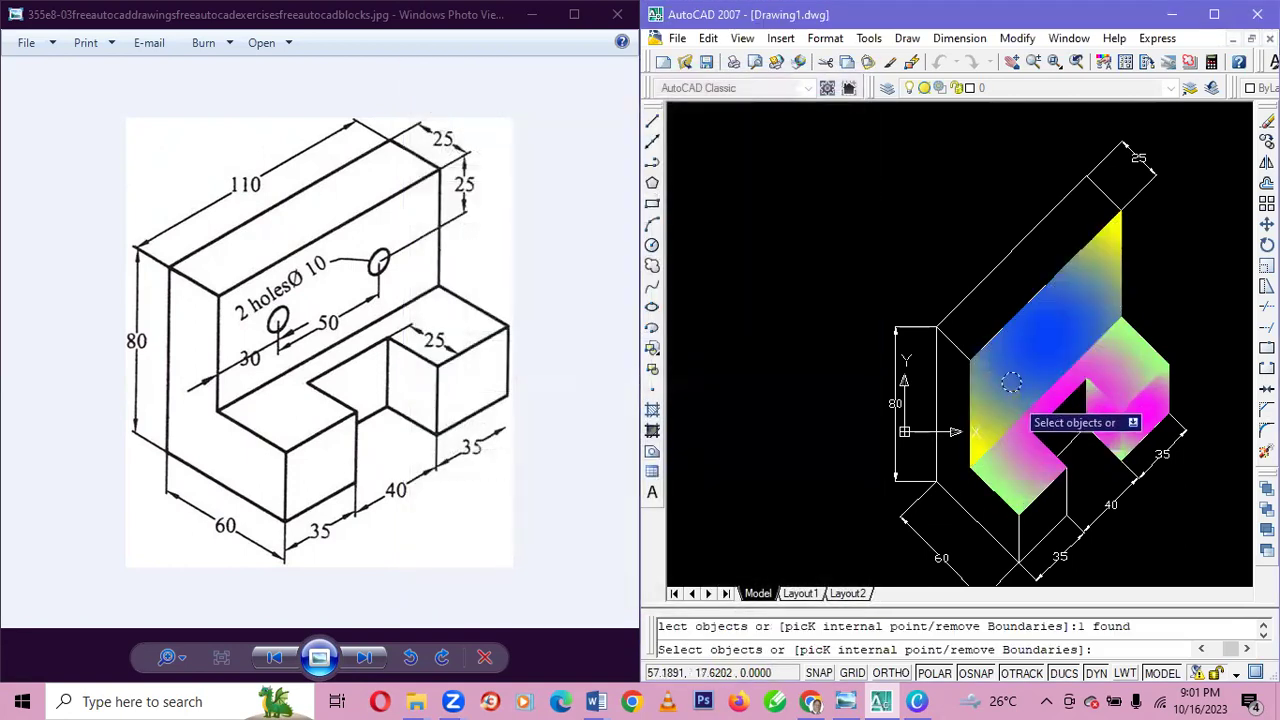
pyautogui.press('Return')
pyautogui.press('Return')
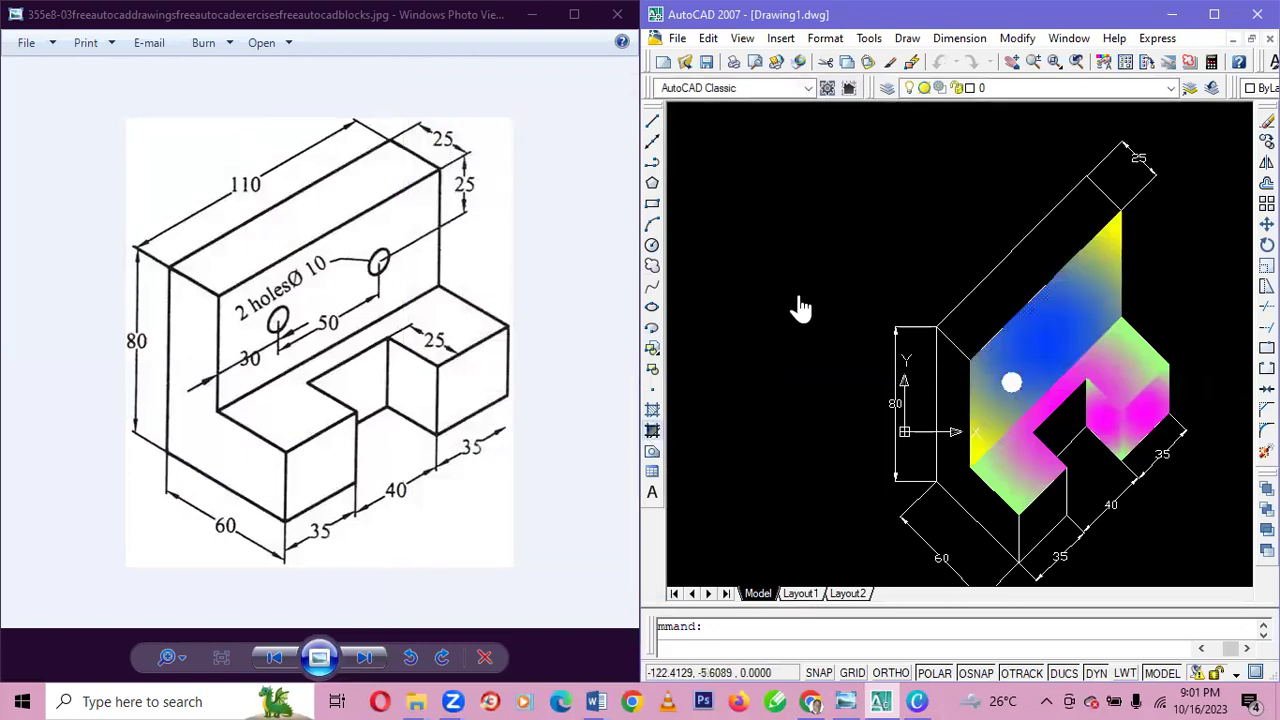
# - Fill the upper hole circle white using the uniform gradient pattern
pyautogui.press('Return')
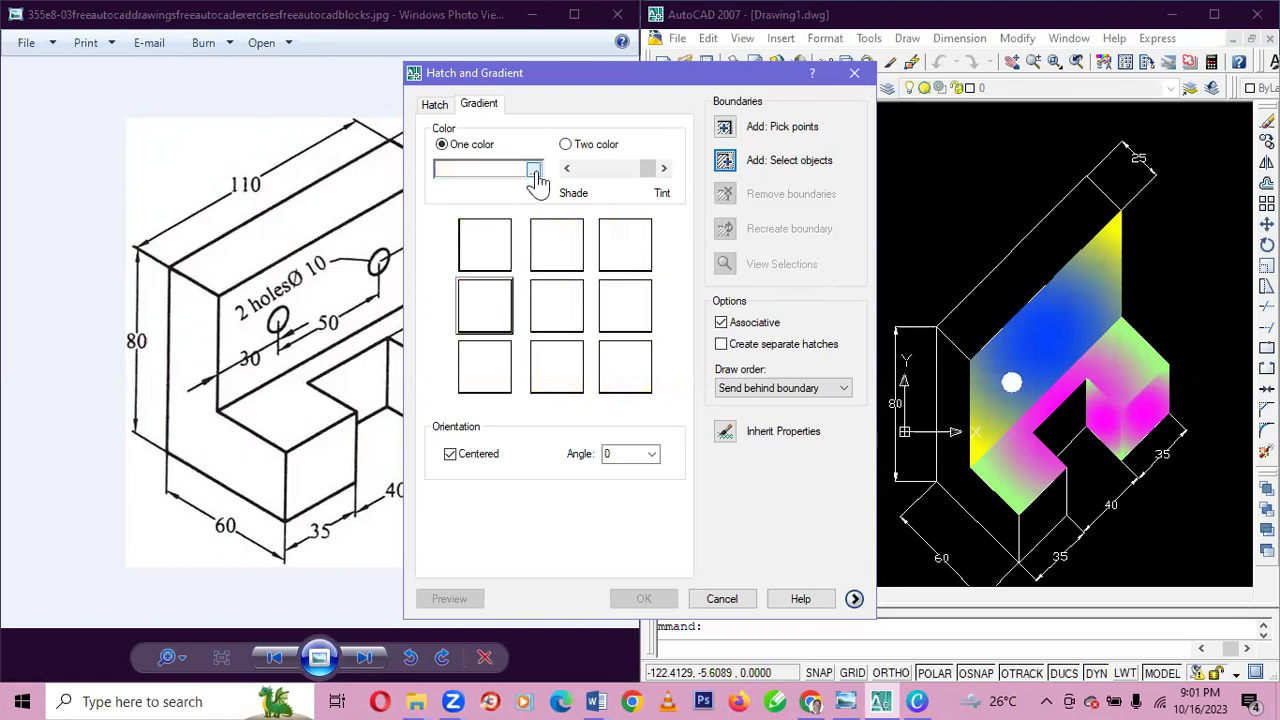
pyautogui.click(483, 264)
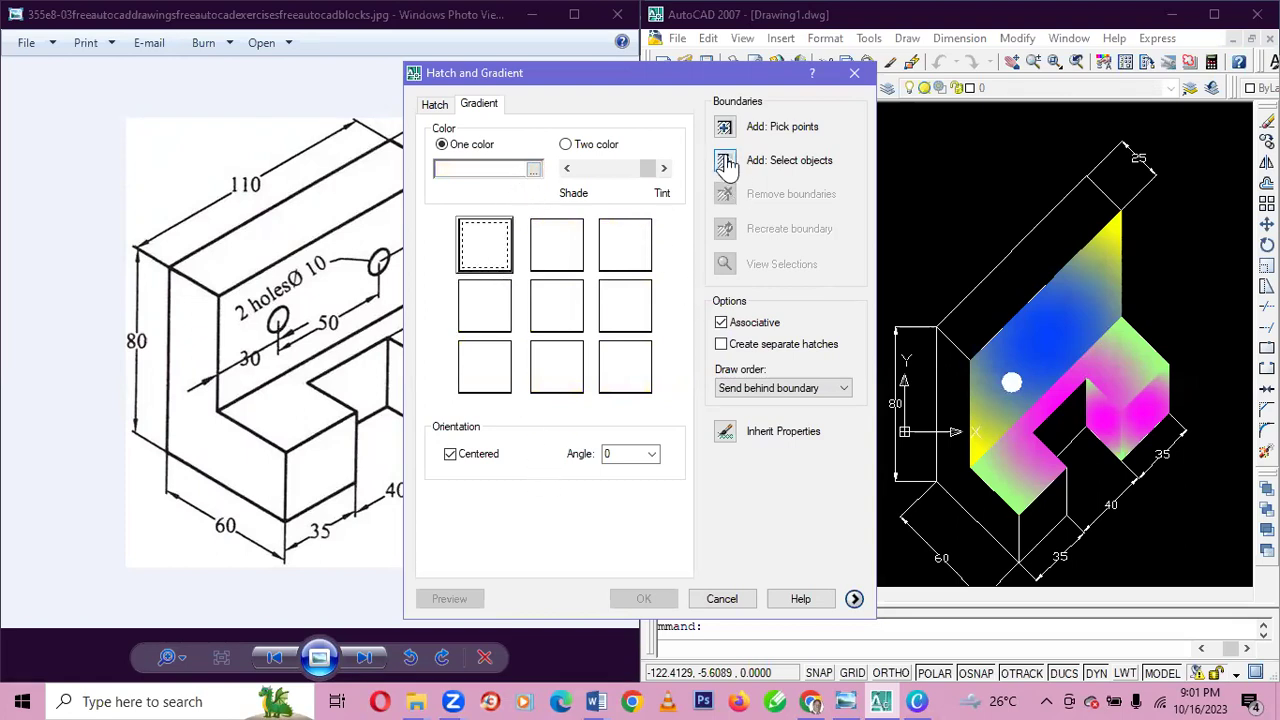
pyautogui.click(722, 160)
pyautogui.click(1083, 310)
pyautogui.click(1082, 311)
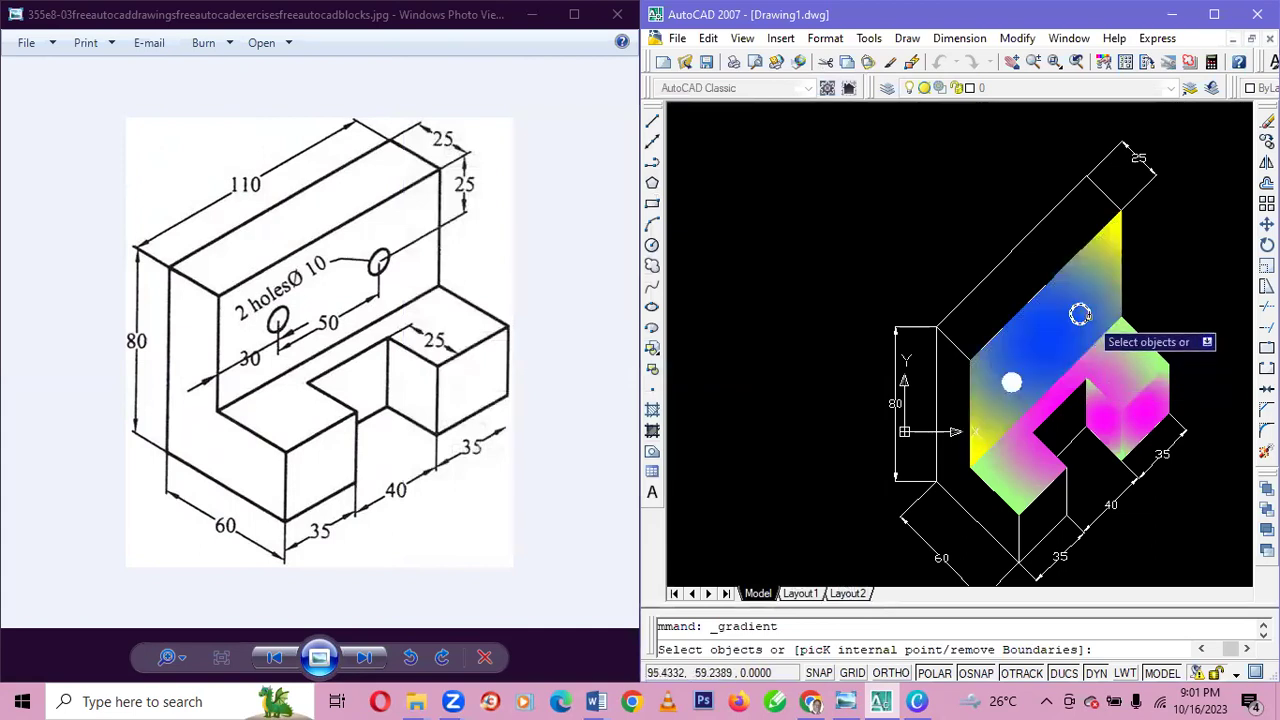
pyautogui.press('Return')
pyautogui.press('Return')
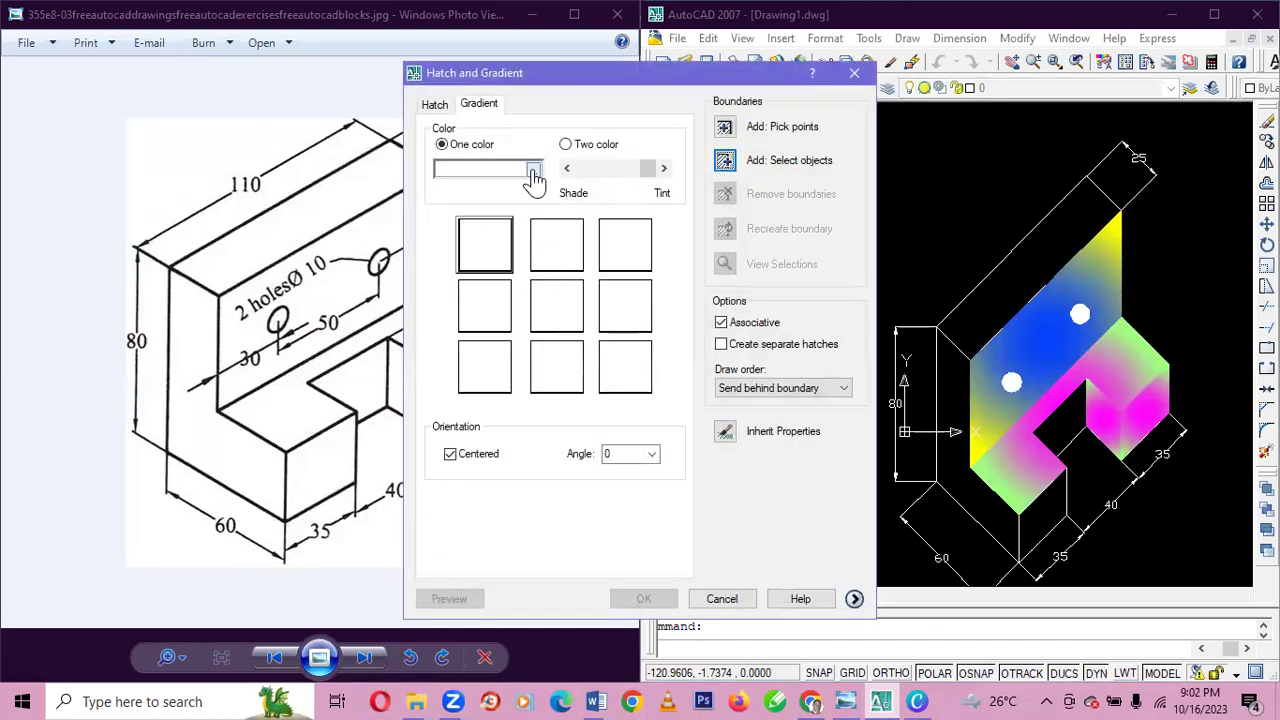
# - Set the gradient to cyan colour 132 with a radial pattern
pyautogui.click(533, 171)
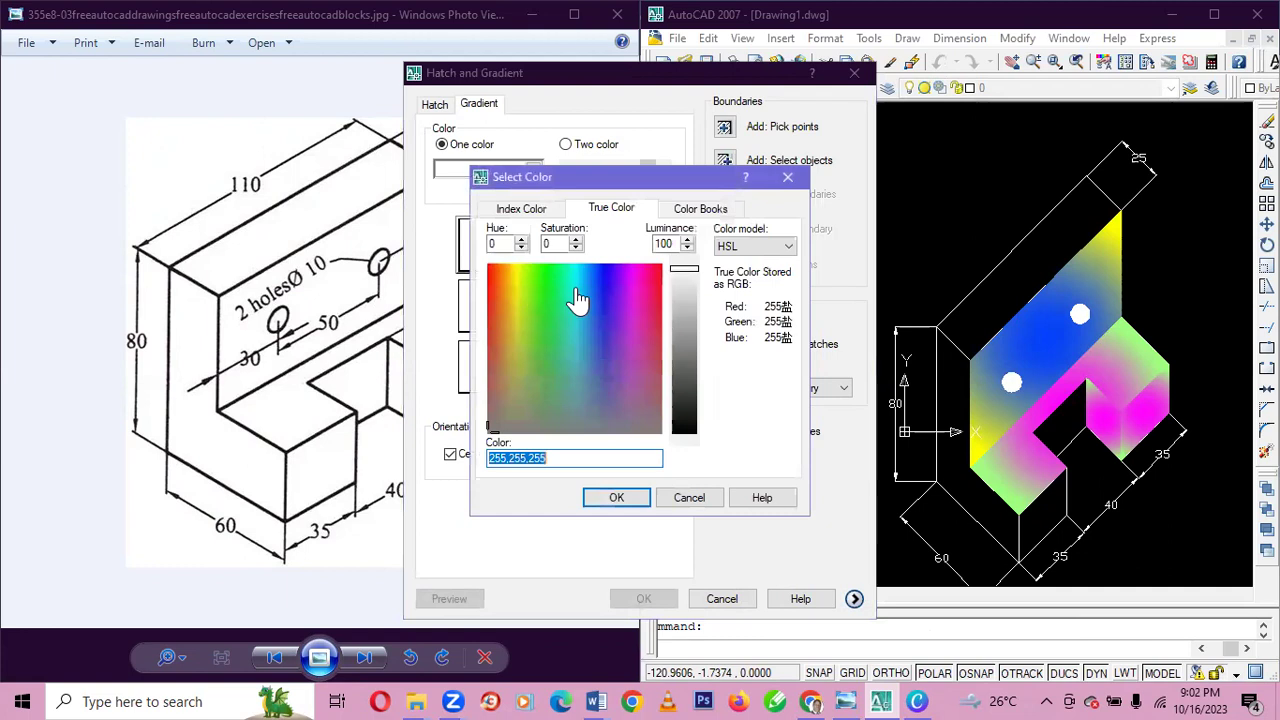
pyautogui.click(518, 207)
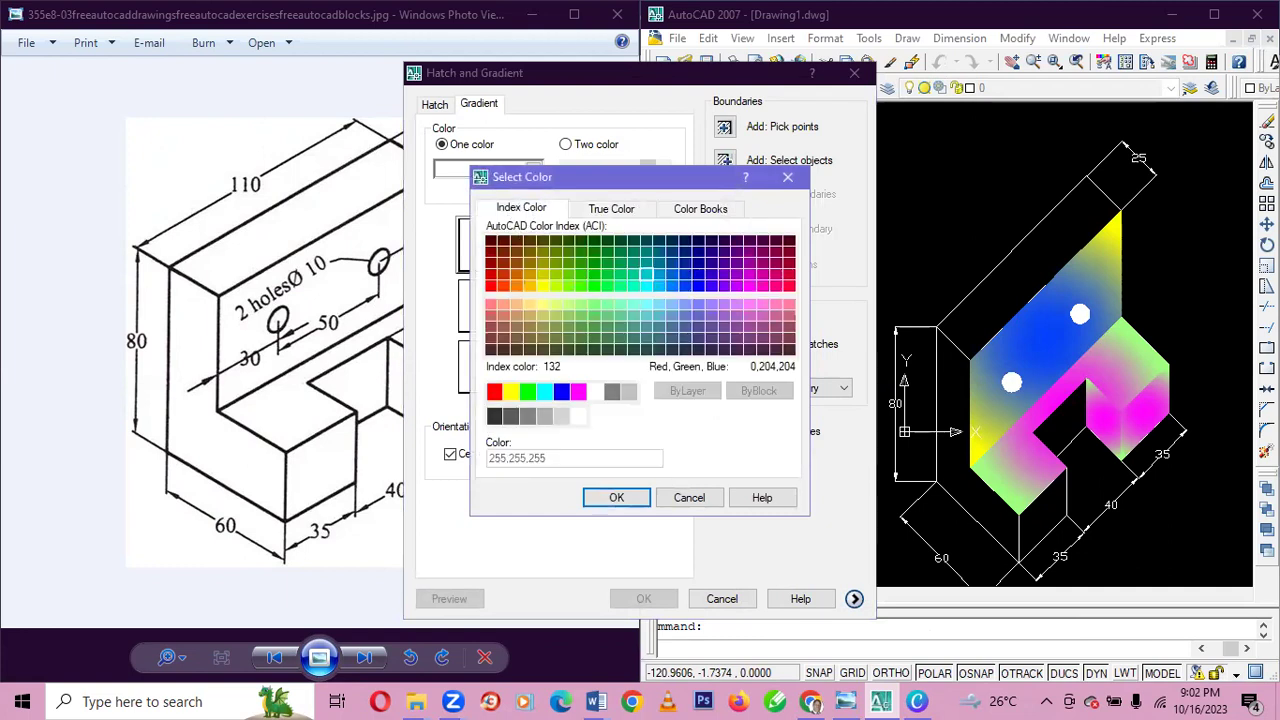
pyautogui.click(646, 273)
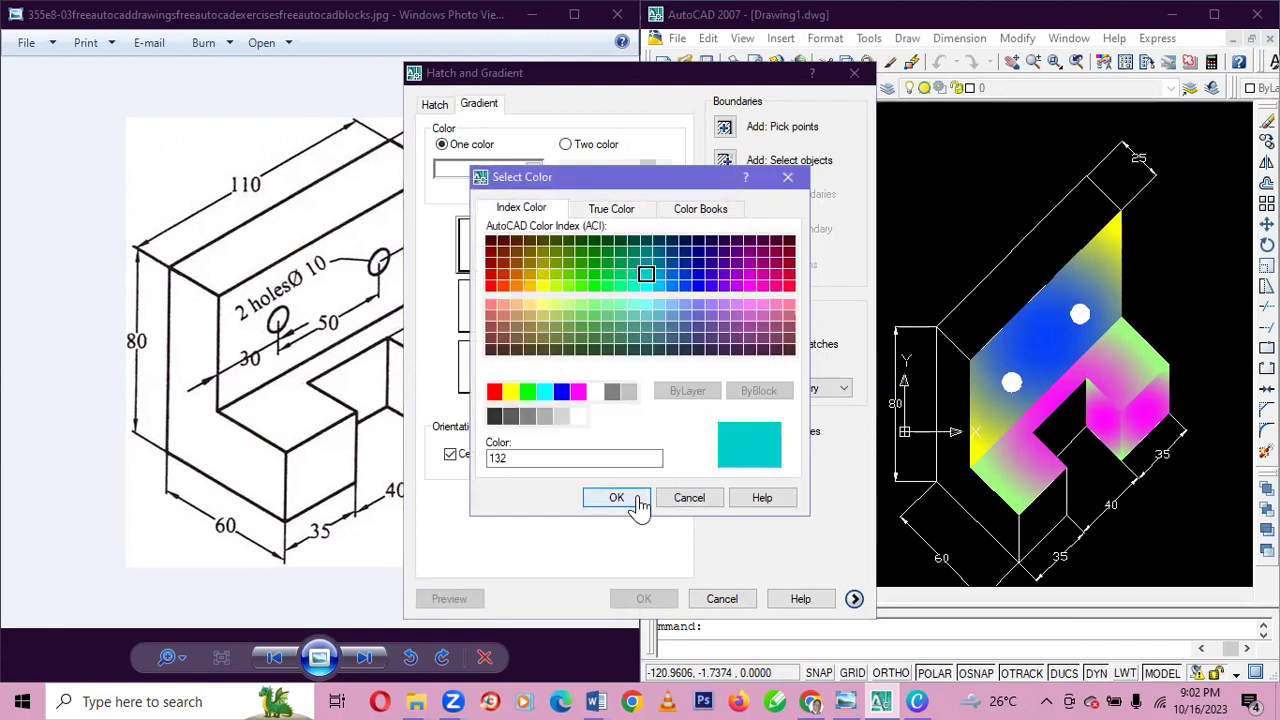
pyautogui.click(616, 497)
pyautogui.click(488, 312)
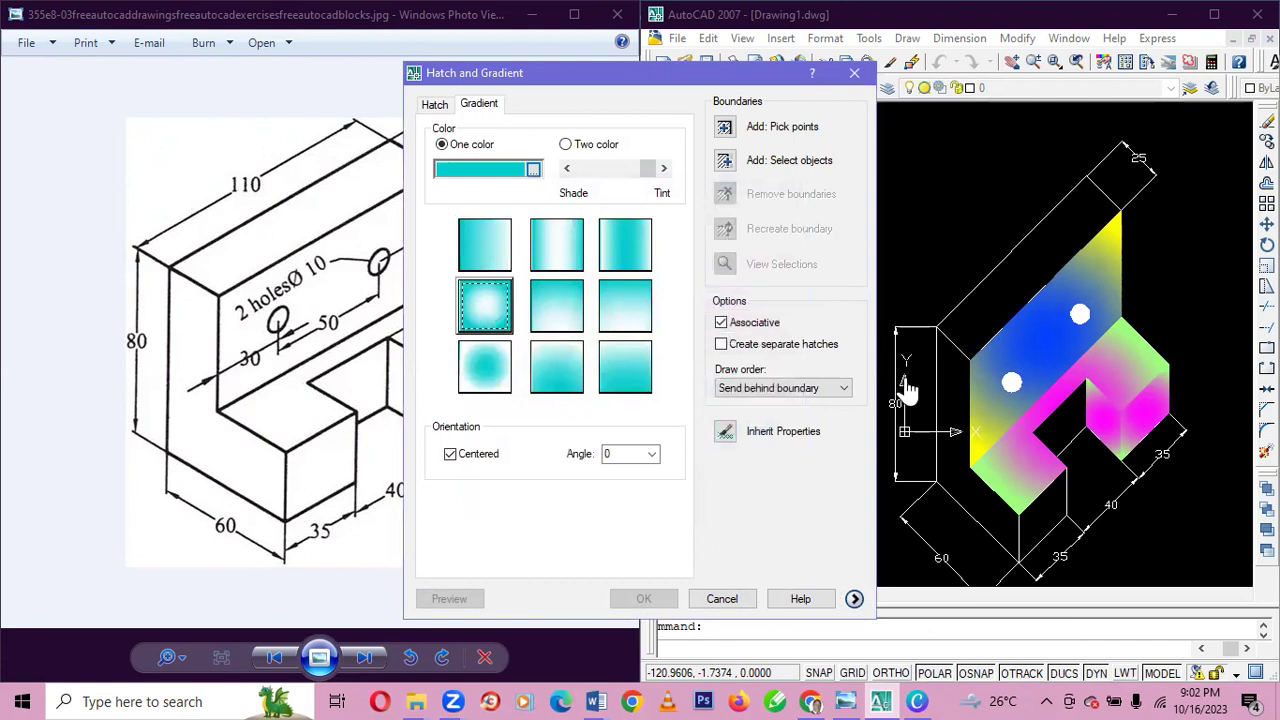
# - Select the edges of the upright's top face and the base's front faces, then apply the cyan fill
pyautogui.click(725, 160)
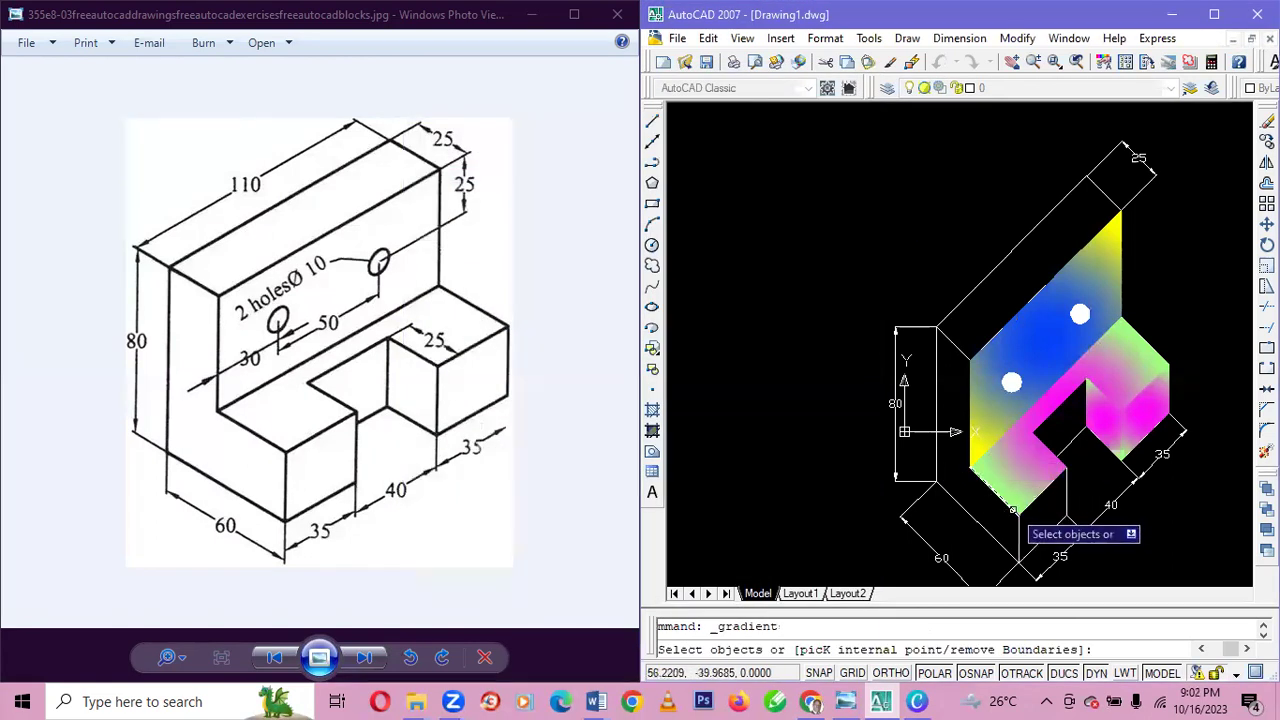
pyautogui.click(1021, 541)
pyautogui.click(1017, 541)
pyautogui.click(1005, 540)
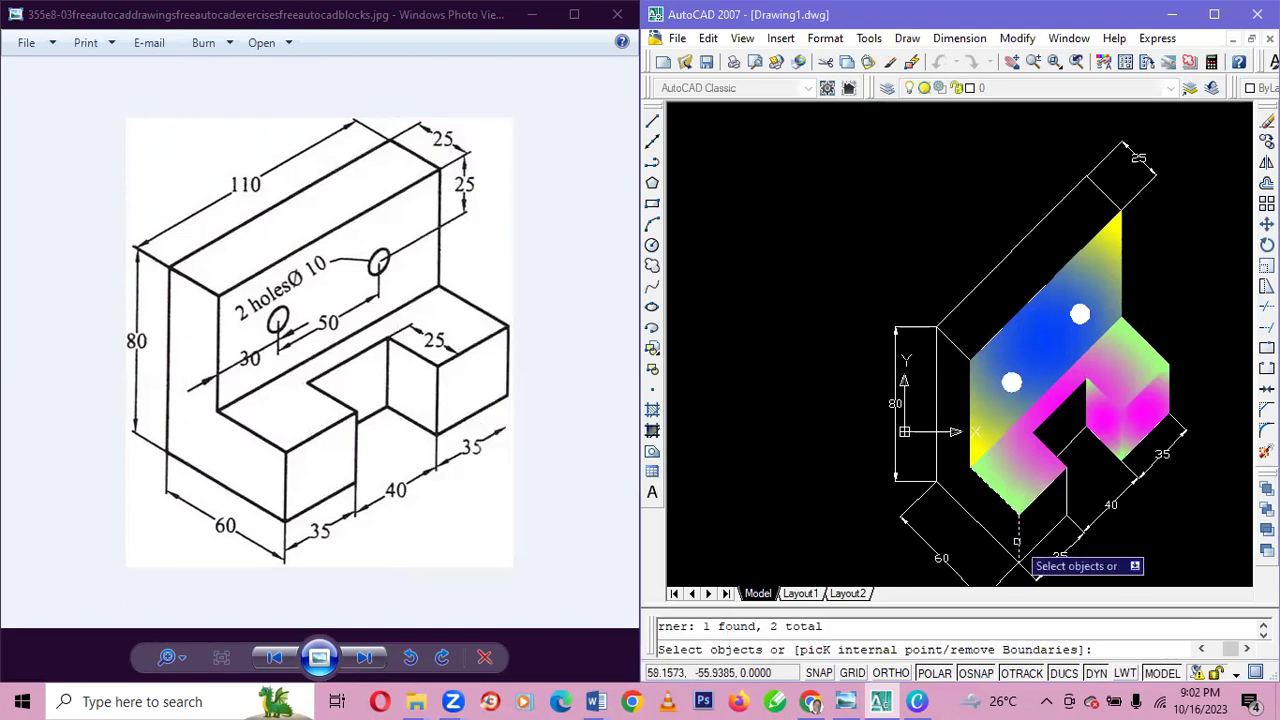
pyautogui.click(983, 527)
pyautogui.click(936, 441)
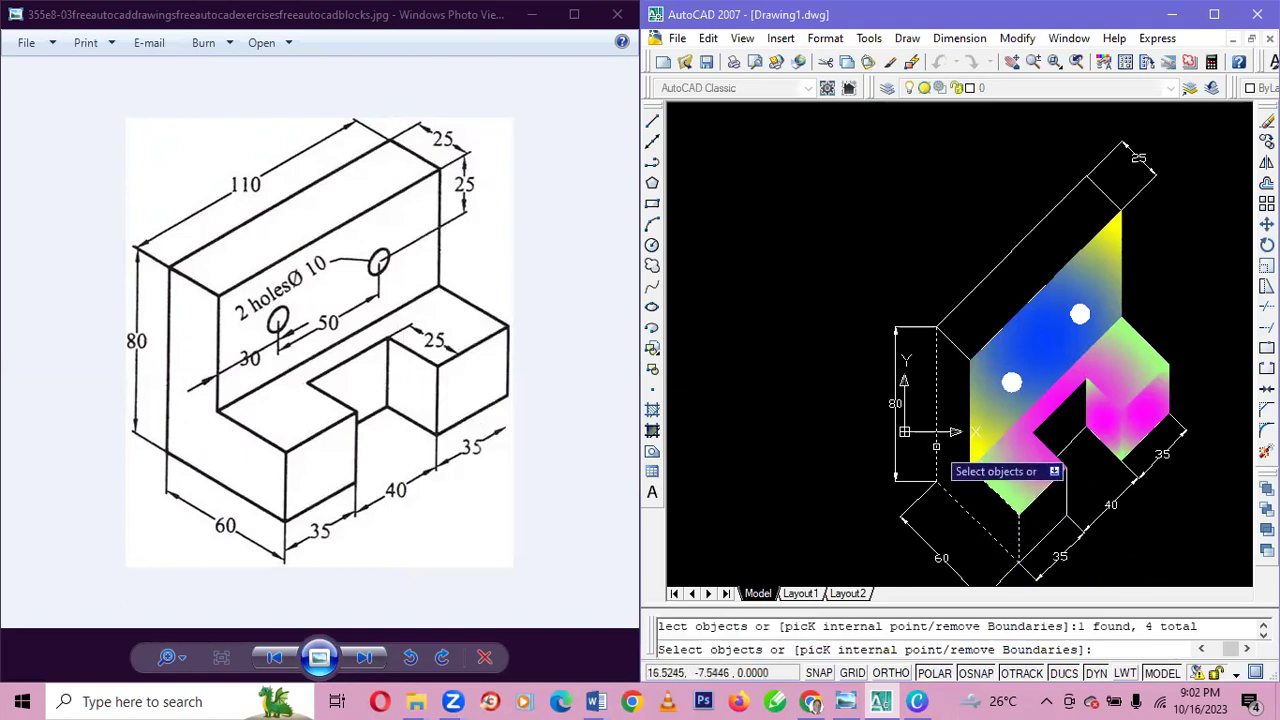
pyautogui.click(948, 340)
pyautogui.click(955, 309)
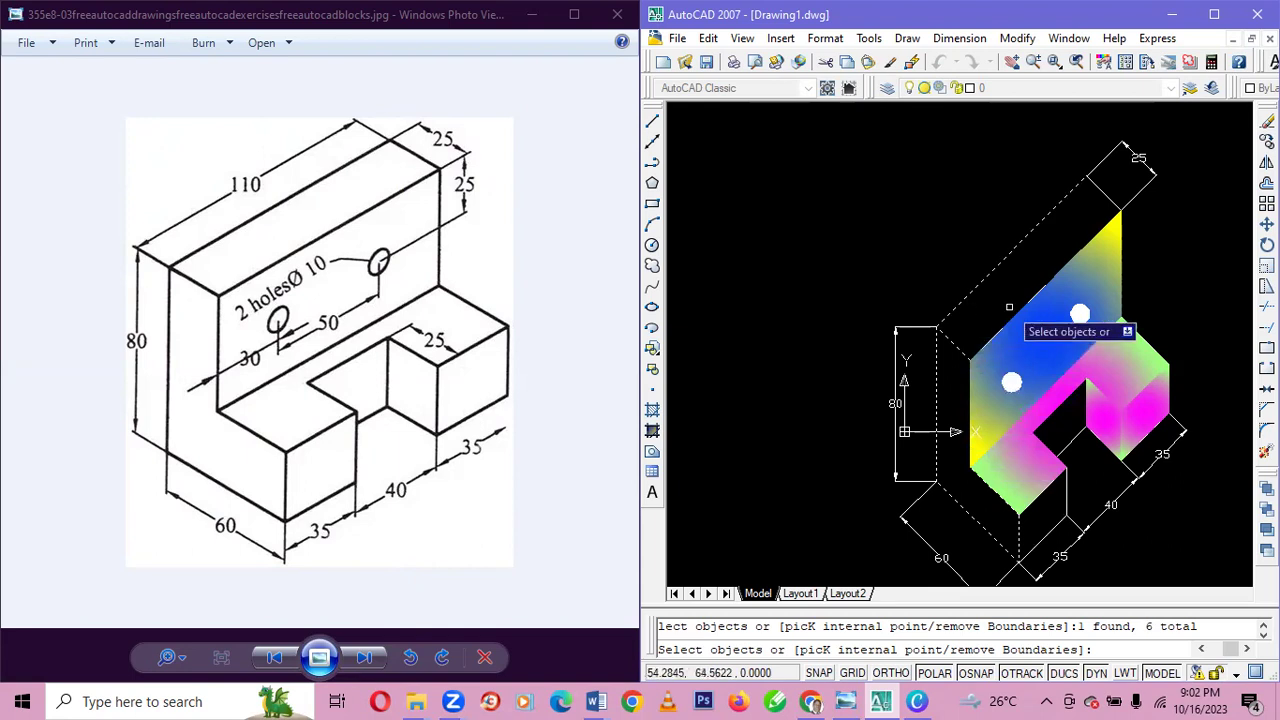
pyautogui.click(1004, 322)
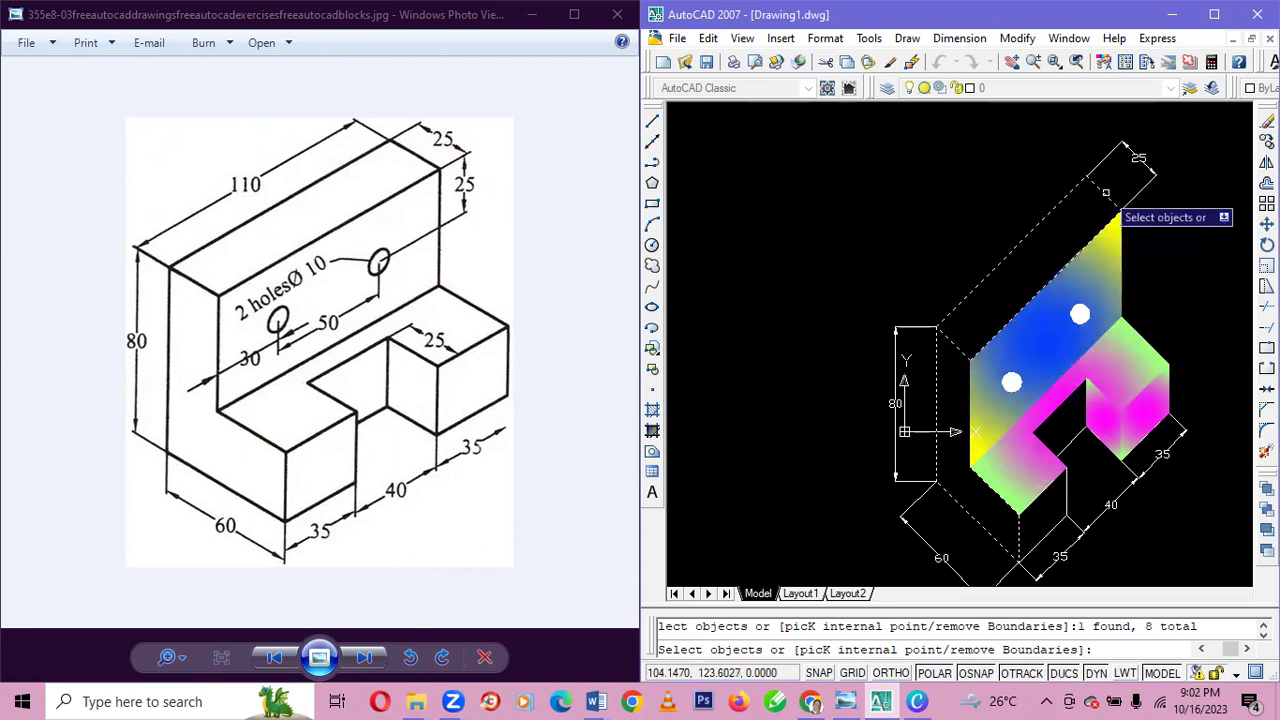
pyautogui.click(1078, 464)
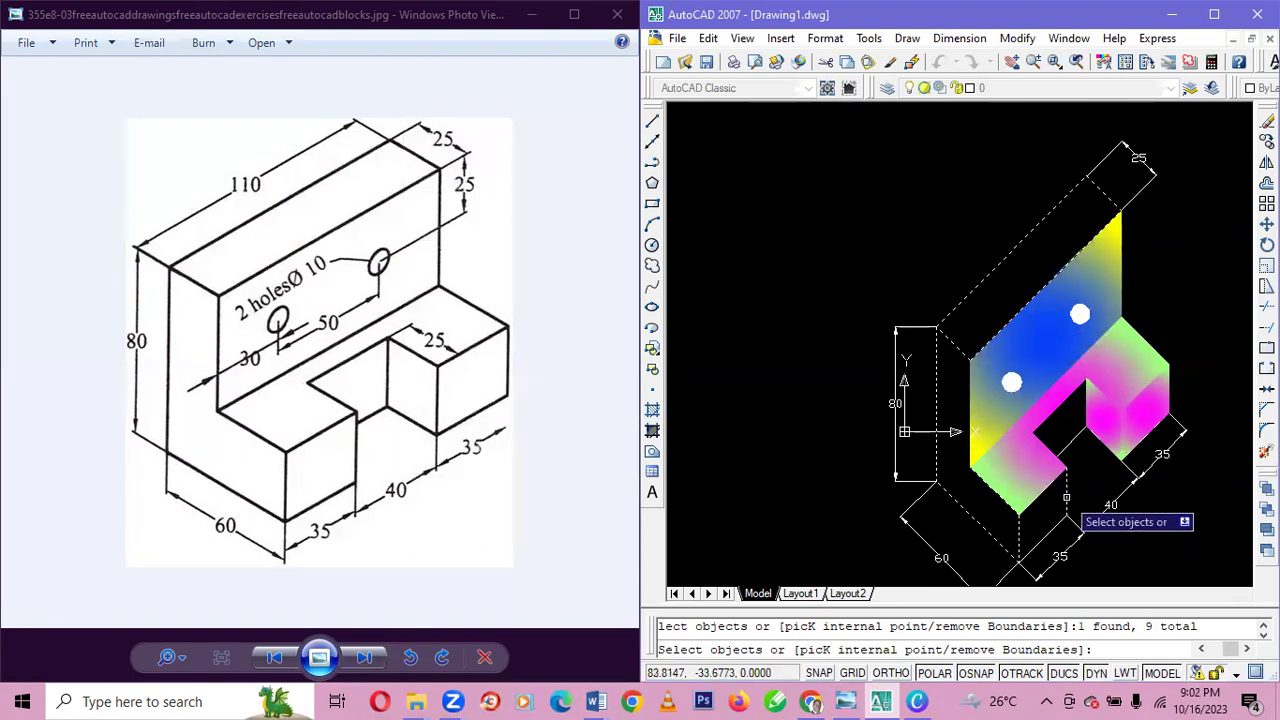
pyautogui.click(1050, 484)
pyautogui.click(1030, 550)
pyautogui.press('Return')
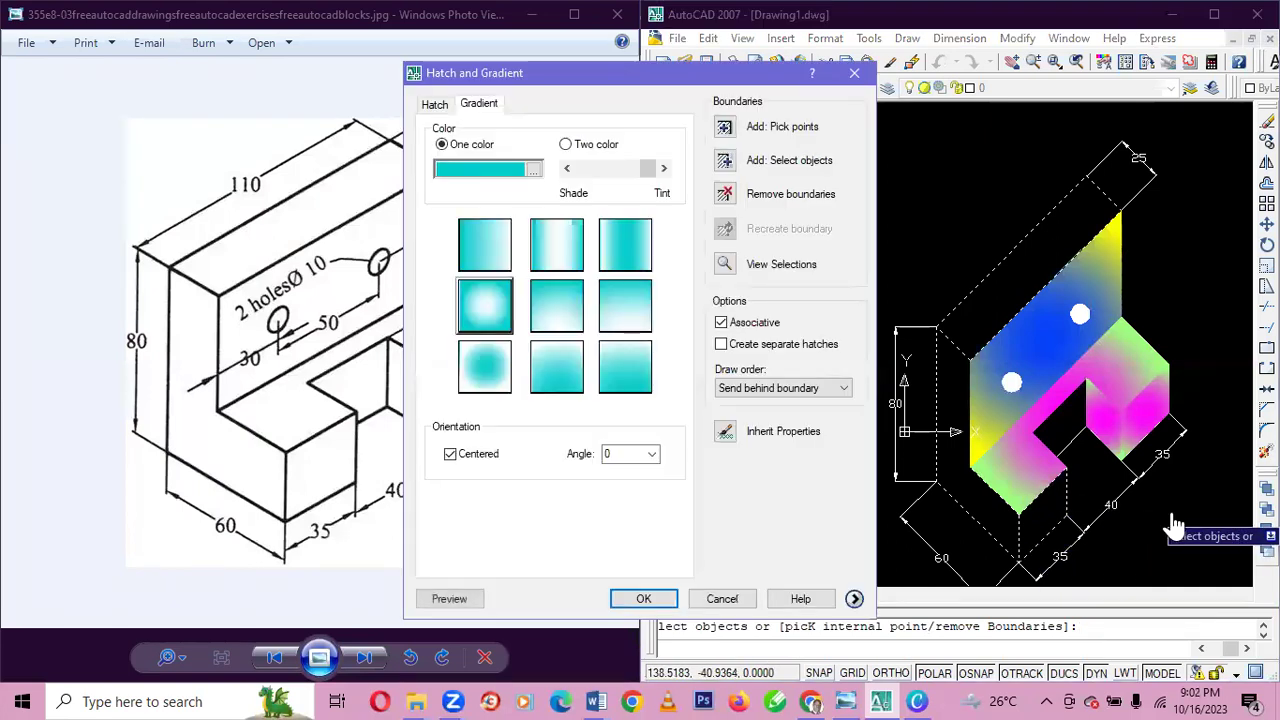
pyautogui.press('Return')
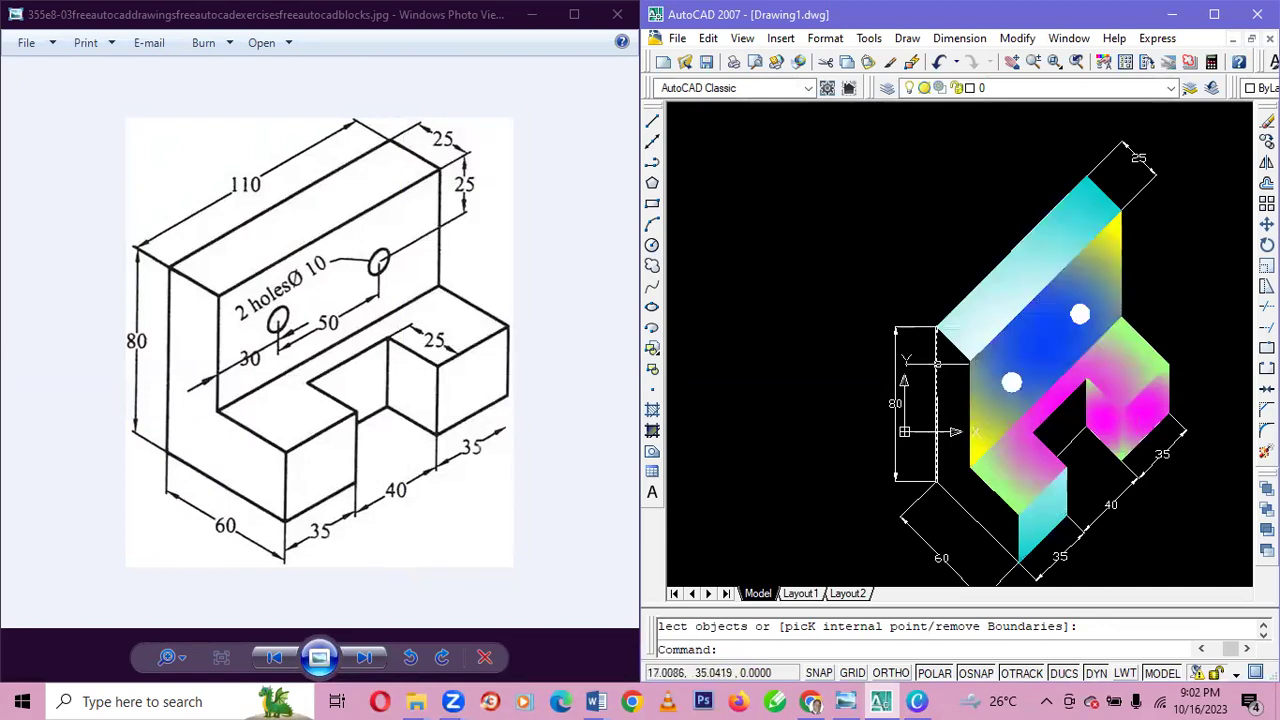
pyautogui.click(652, 432)
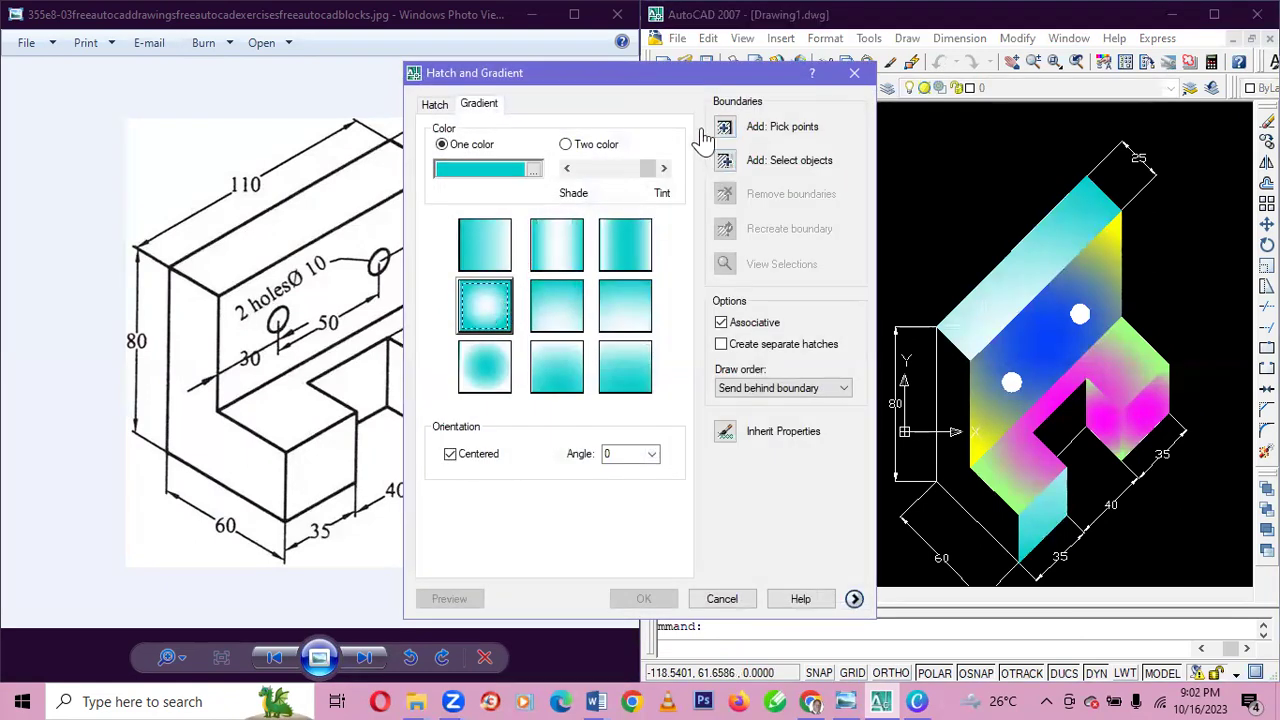
# - Pick the edges of the base's lower left and bottom faces and apply the gradient
pyautogui.click(724, 160)
pyautogui.click(936, 350)
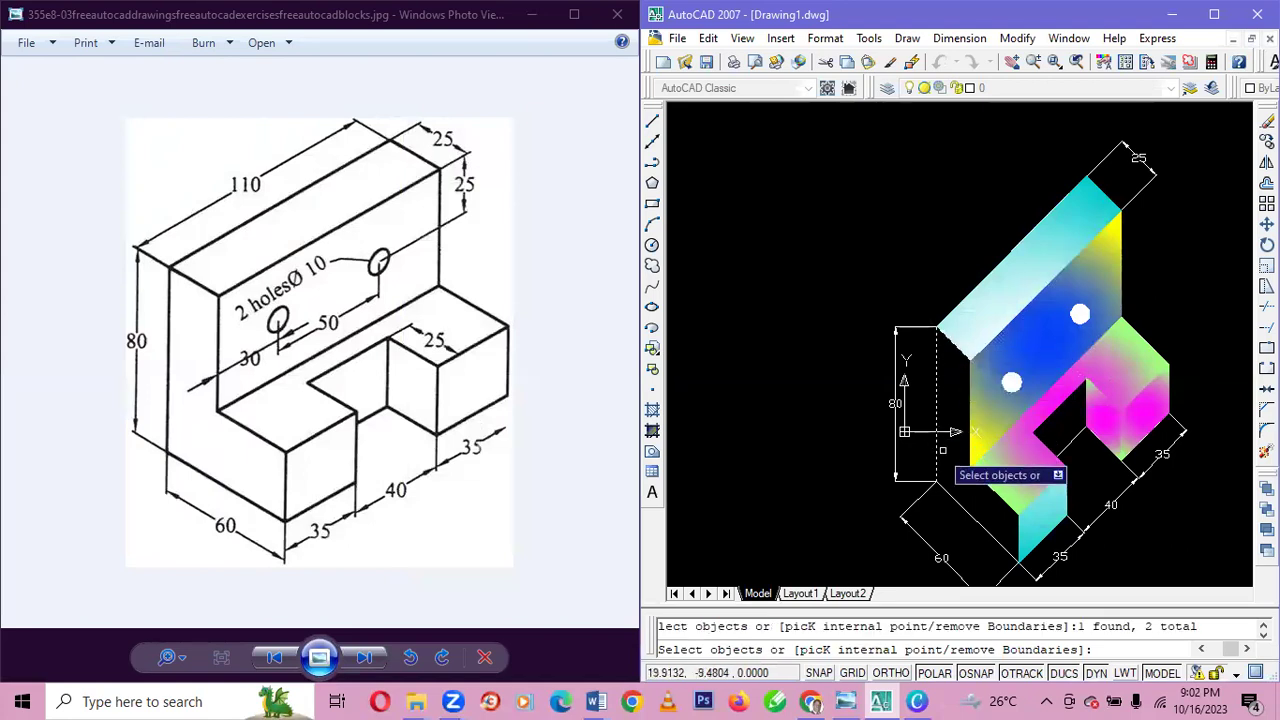
pyautogui.click(971, 409)
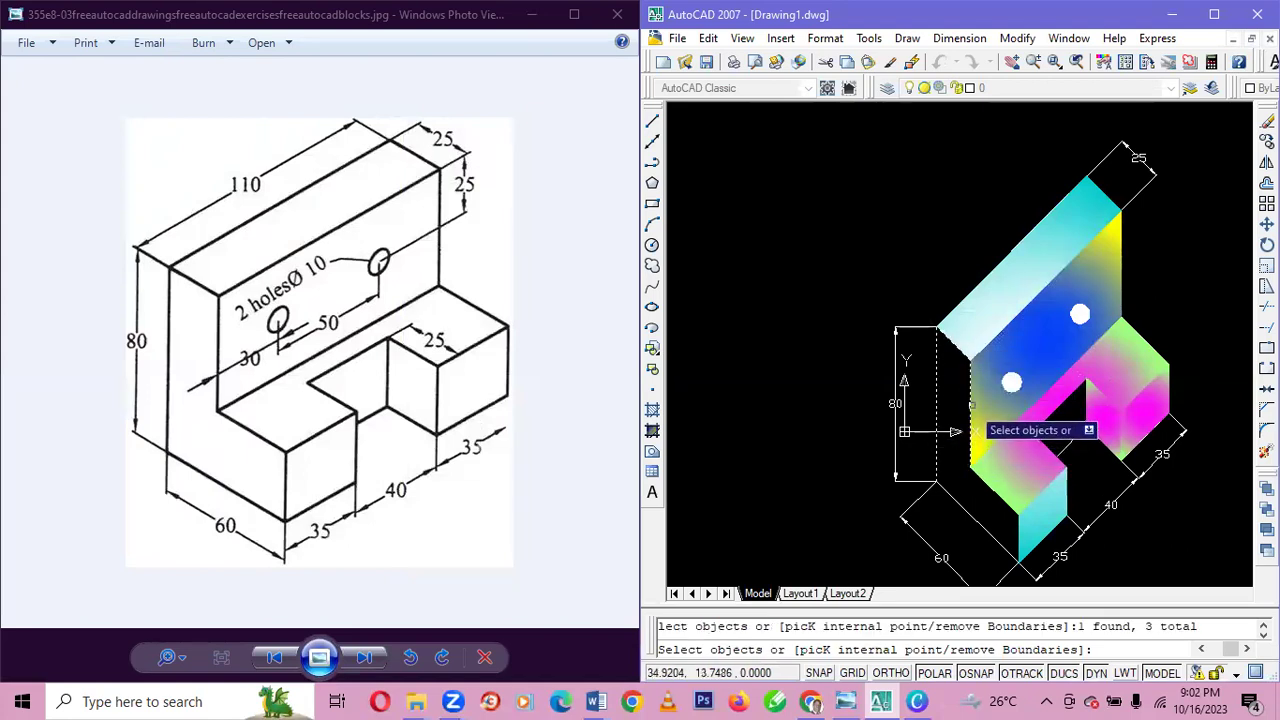
pyautogui.click(987, 531)
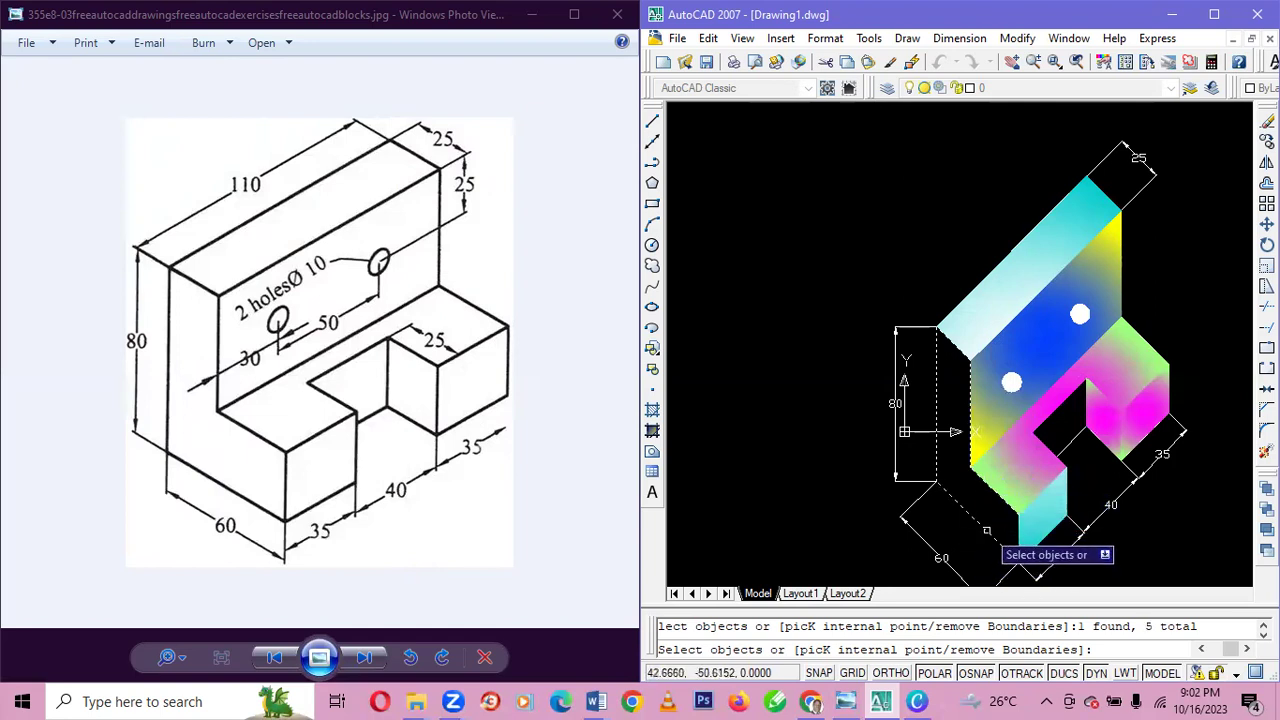
pyautogui.click(1018, 538)
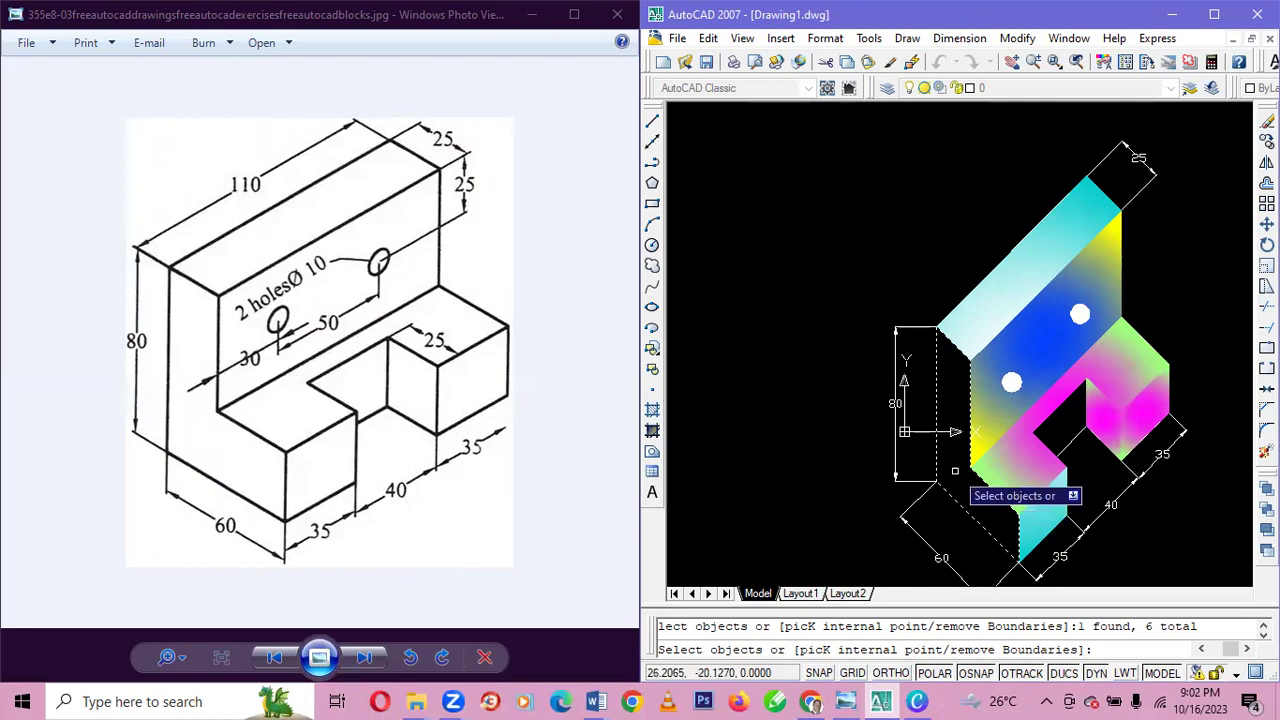
pyautogui.press('Return')
pyautogui.press('Return')
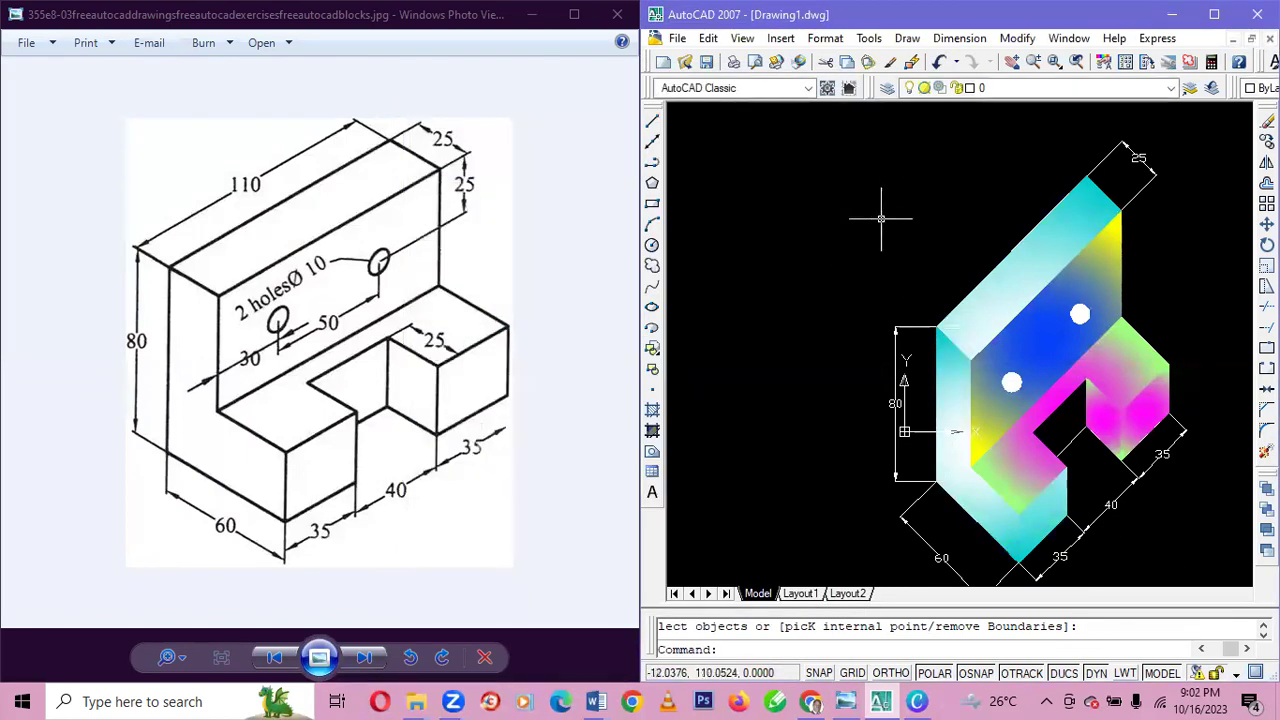
pyautogui.scroll(2, 913, 265)
pyautogui.scroll(-2, 913, 265)
pyautogui.scroll(2, 913, 265)
pyautogui.scroll(-2, 912, 263)
pyautogui.scroll(2, 912, 262)
pyautogui.scroll(-2, 912, 262)
pyautogui.scroll(1, 912, 262)
pyautogui.scroll(1, 912, 262)
pyautogui.scroll(-1, 904, 259)
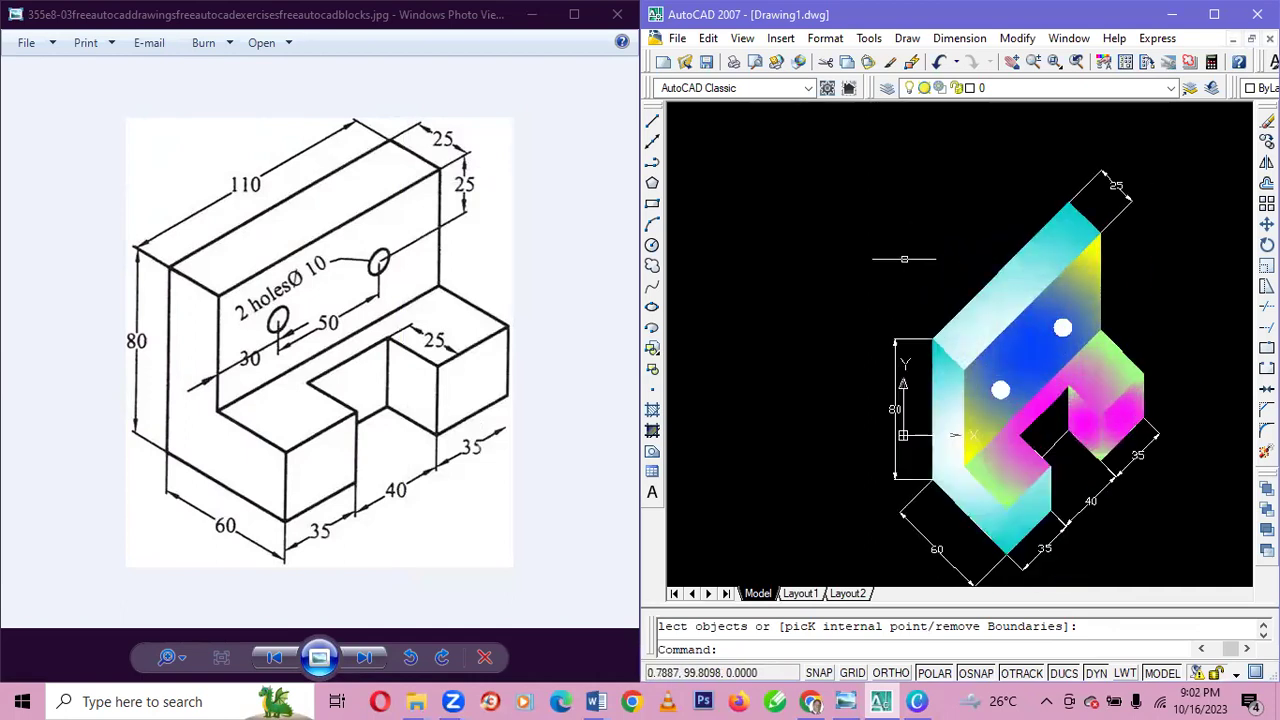
pyautogui.click(950, 385)
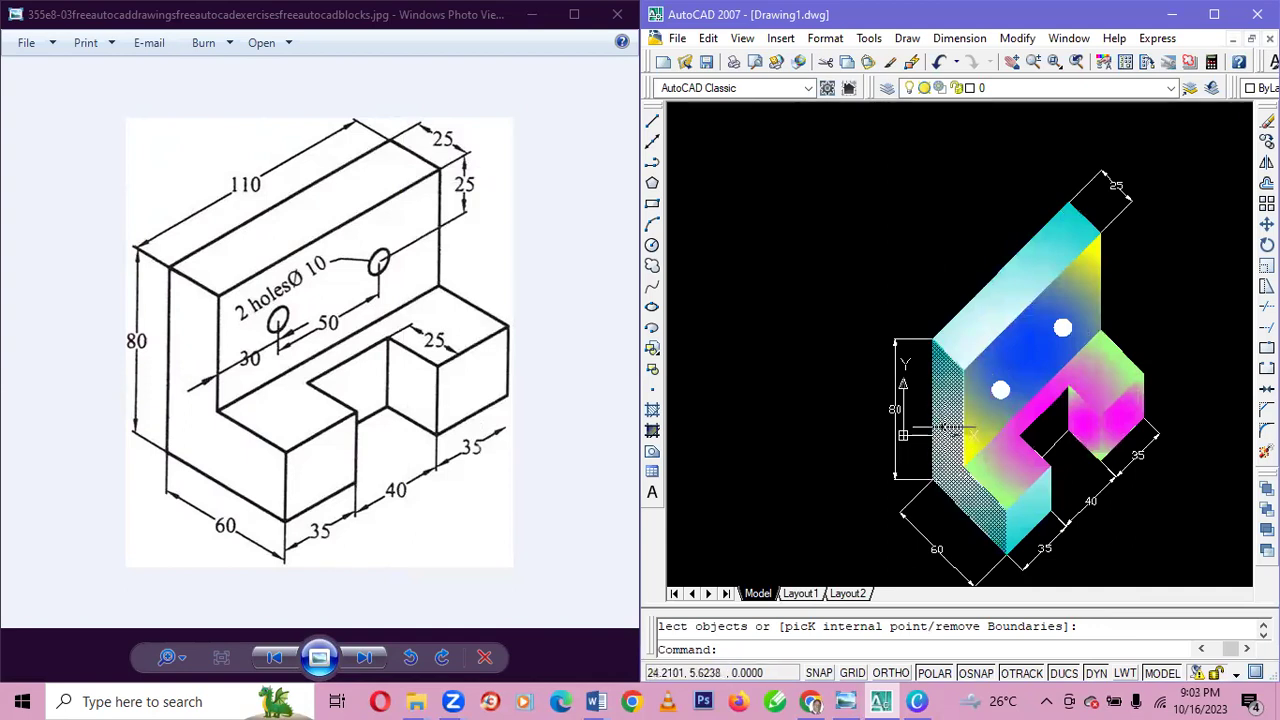
pyautogui.scroll(-1, 950, 420)
pyautogui.scroll(1, 950, 420)
pyautogui.click(958, 318)
pyautogui.click(1044, 318)
pyautogui.press('Return')
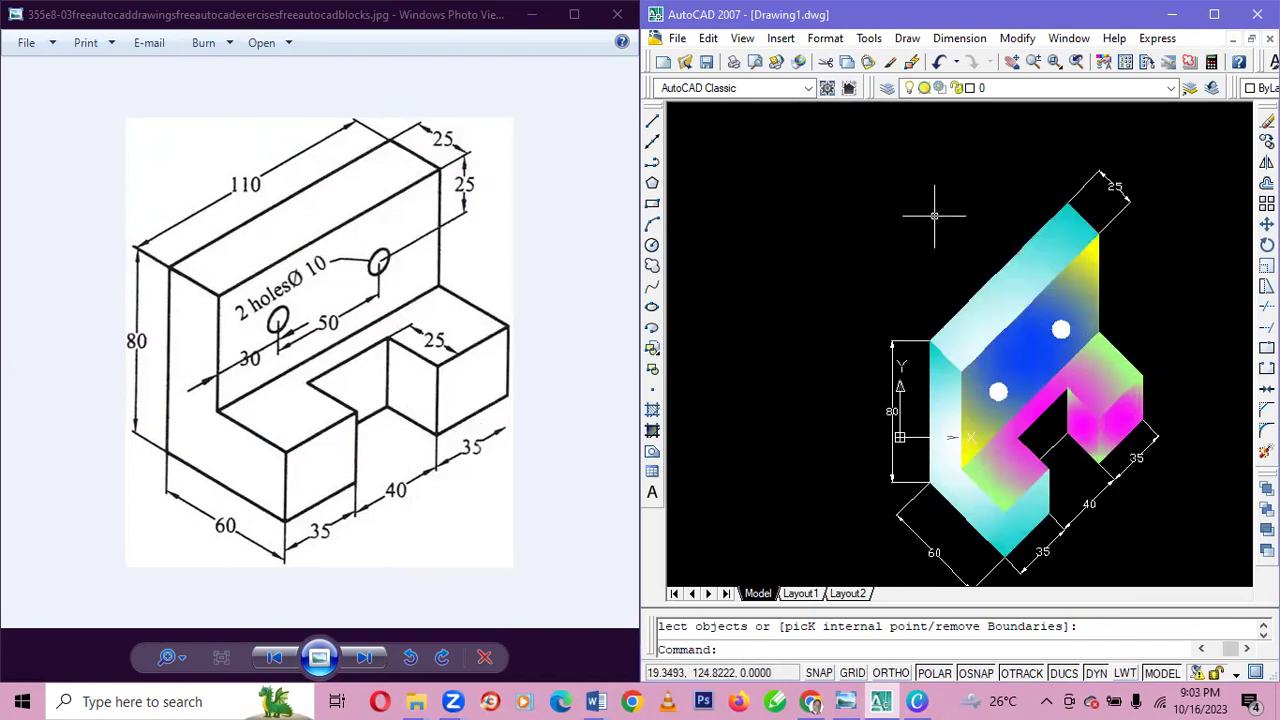
pyautogui.click(1040, 322)
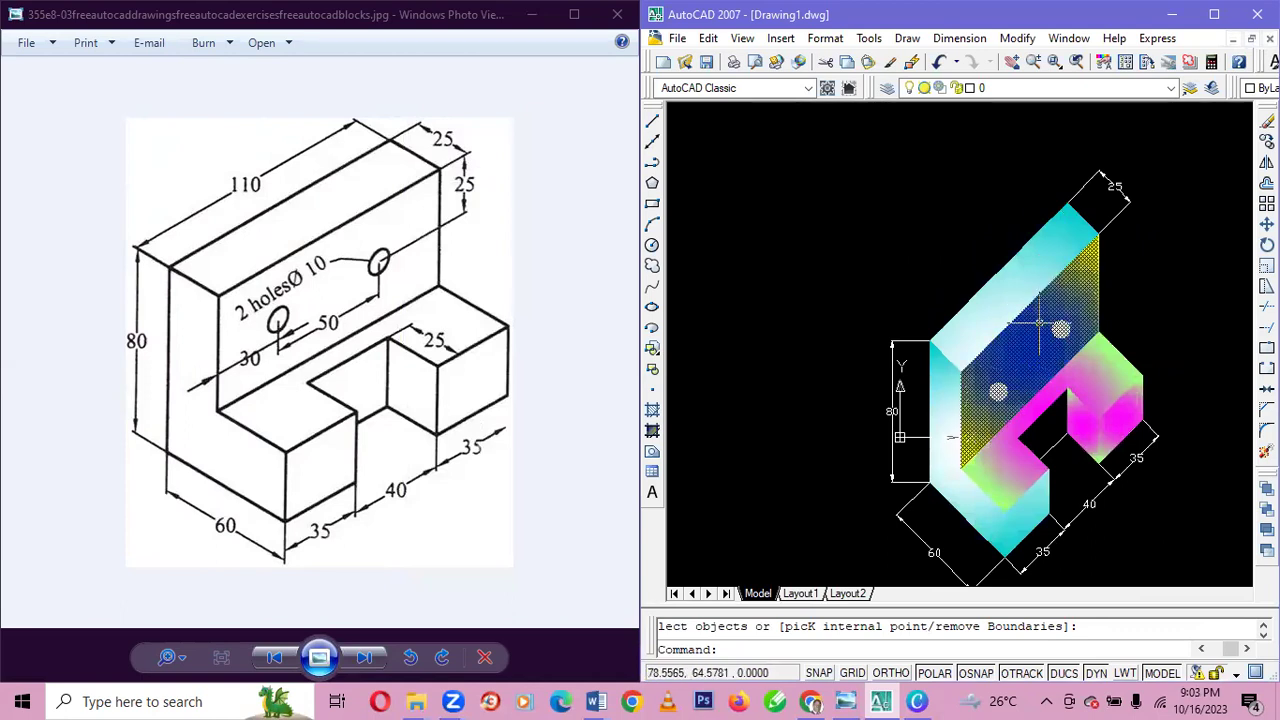
pyautogui.press('Return')
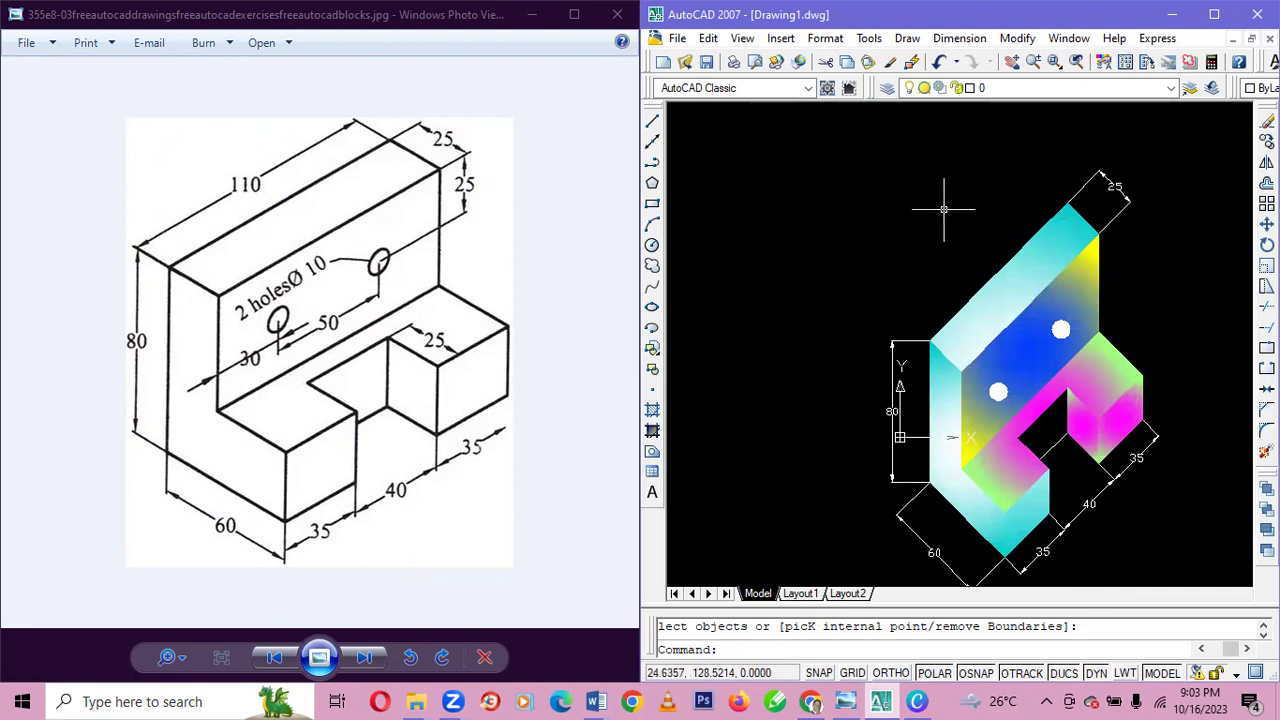
pyautogui.scroll(2, 937, 214)
pyautogui.scroll(-2, 937, 218)
pyautogui.scroll(-1, 936, 228)
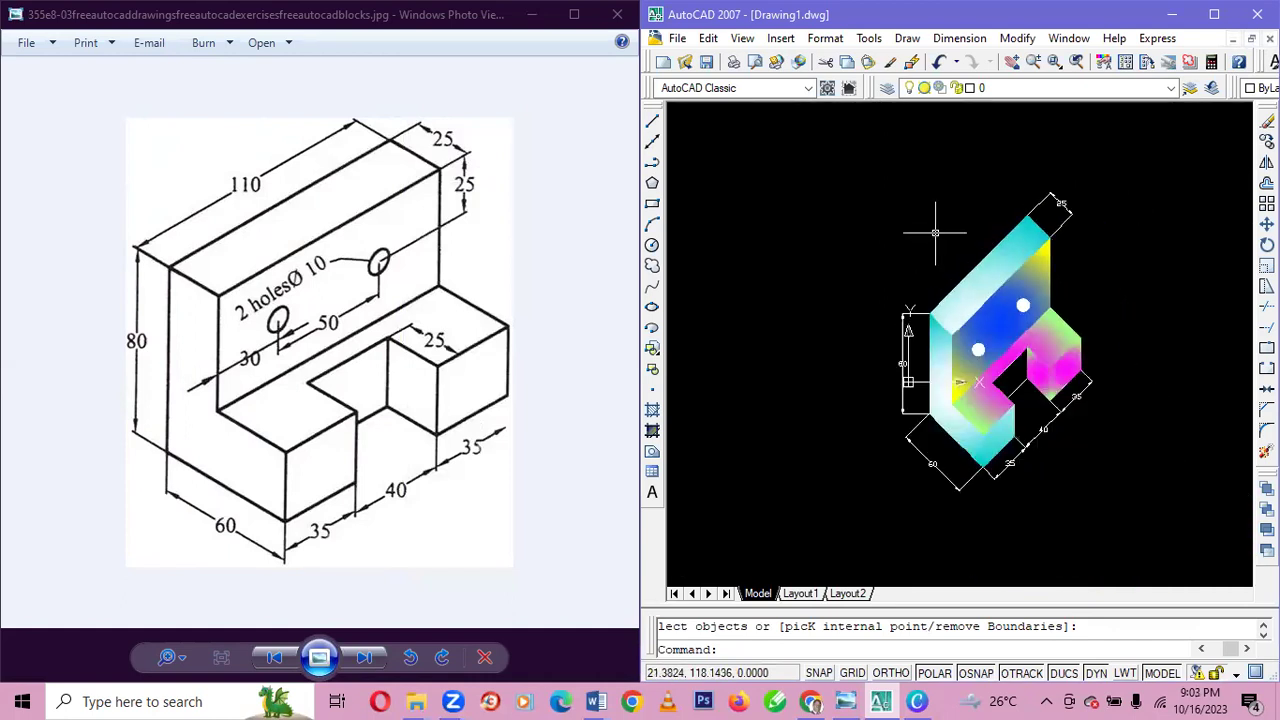
pyautogui.scroll(1, 935, 232)
pyautogui.scroll(-1, 935, 231)
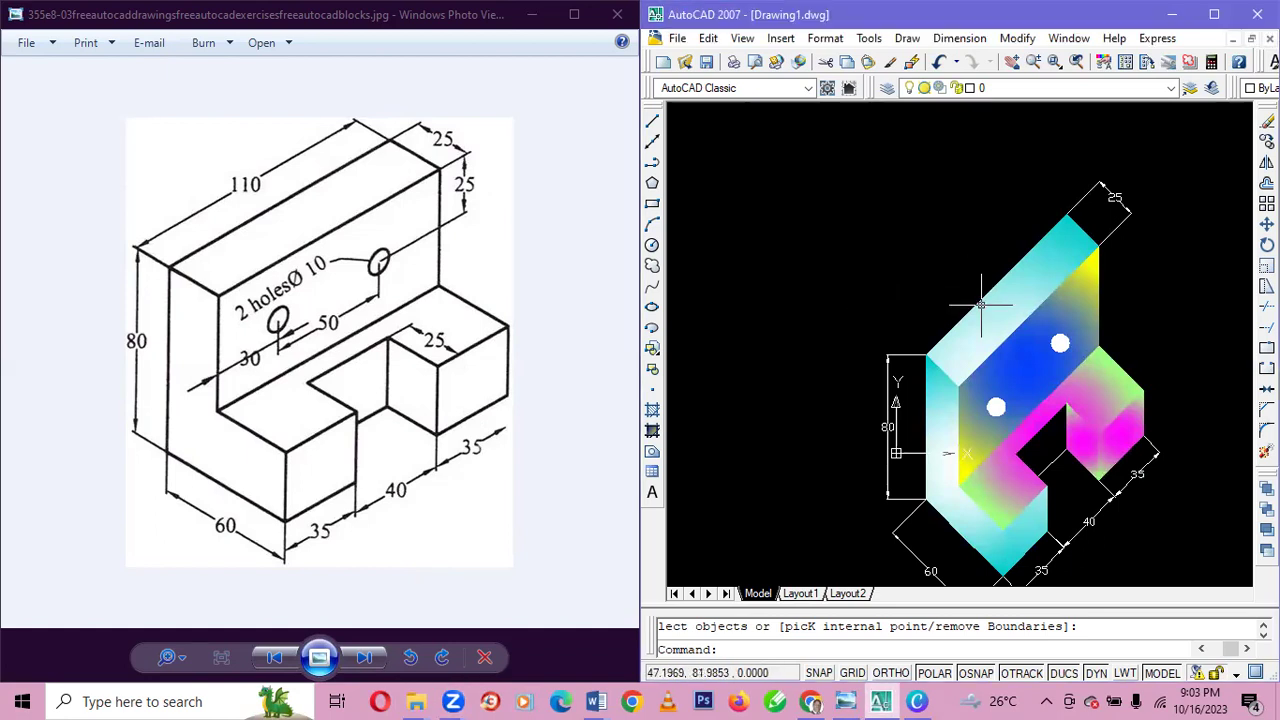
pyautogui.scroll(1, 980, 298)
pyautogui.scroll(-2, 982, 305)
pyautogui.scroll(2, 981, 310)
pyautogui.scroll(-1, 980, 306)
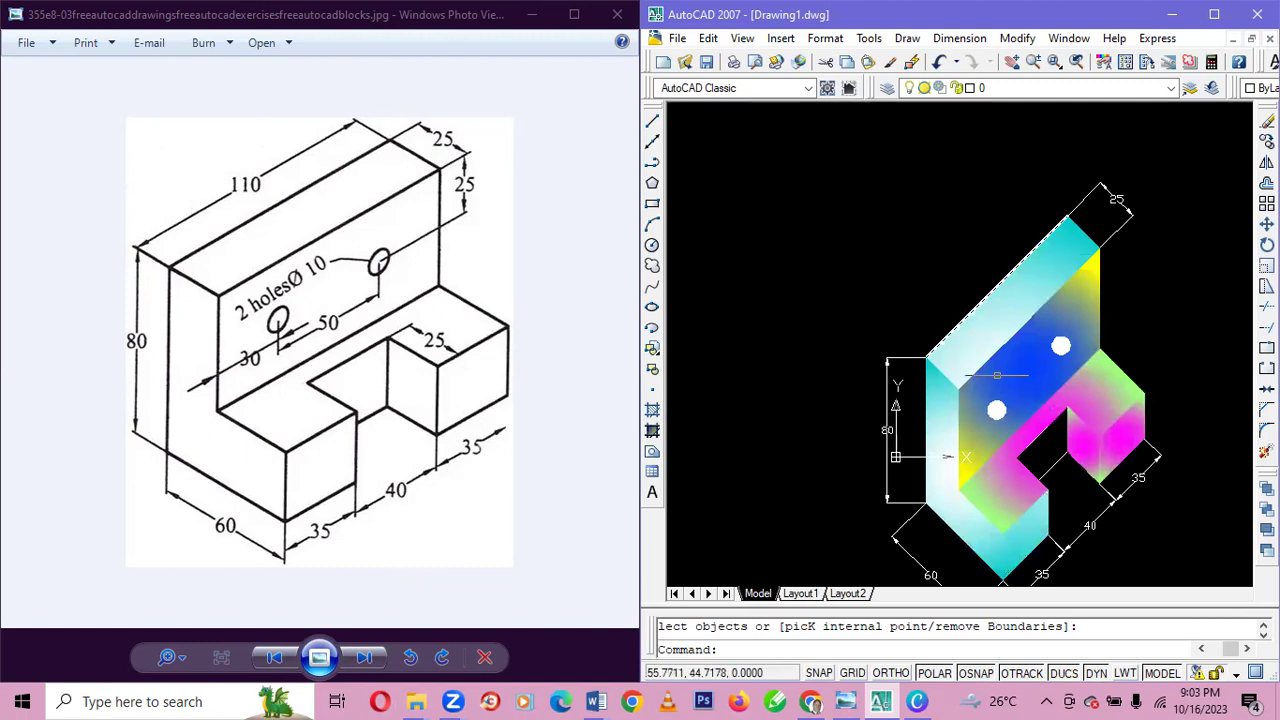
pyautogui.click(1046, 701)
pyautogui.click(1010, 553)
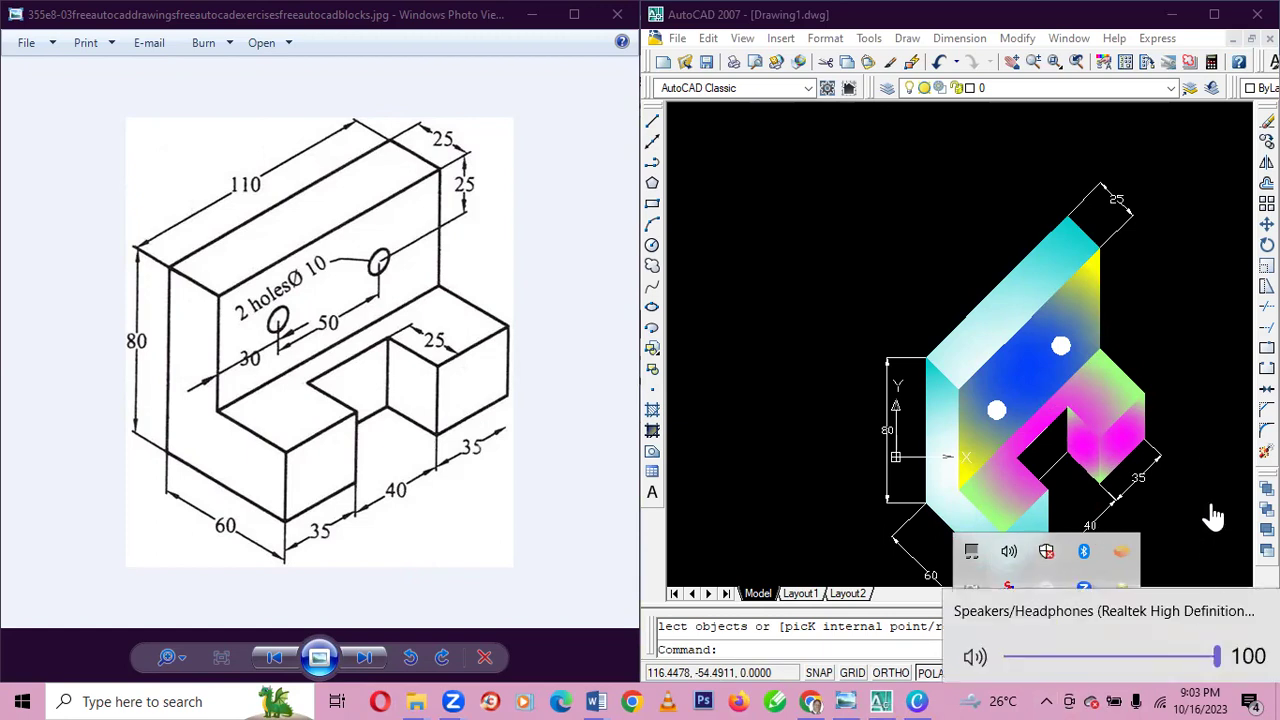
pyautogui.click(1213, 515)
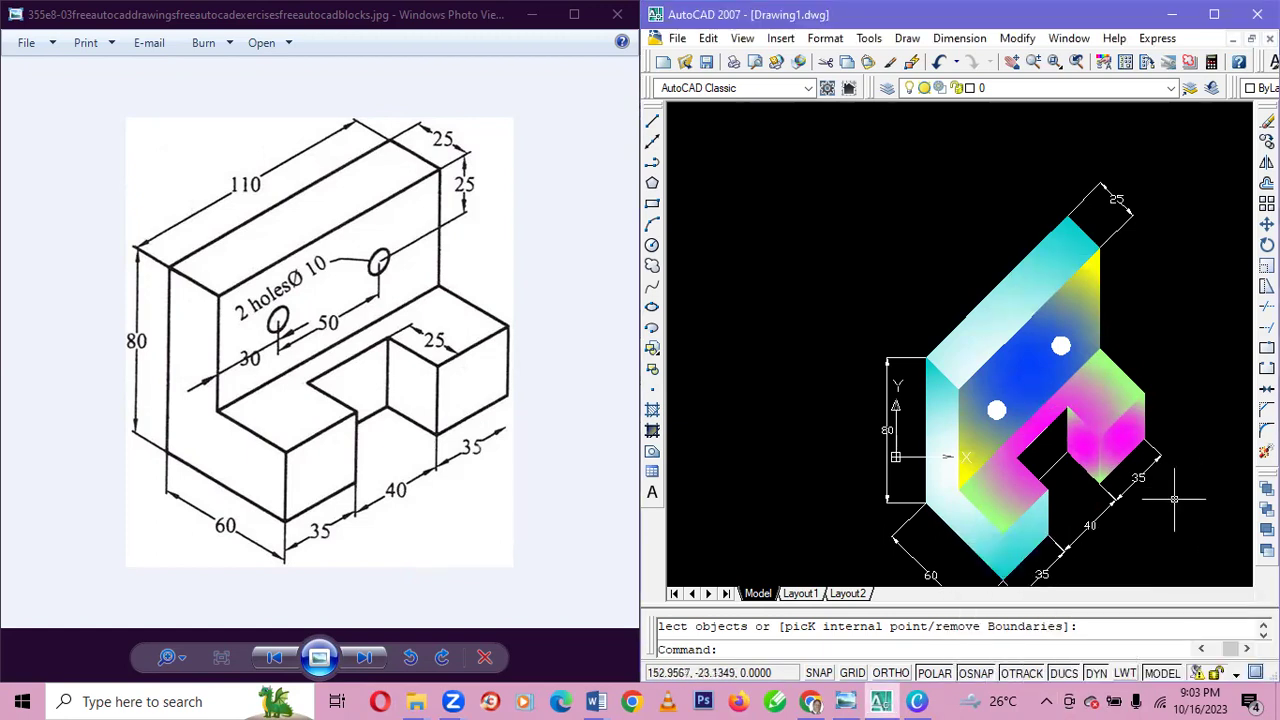
pyautogui.scroll(-2, 1180, 521)
pyautogui.scroll(2, 1180, 521)
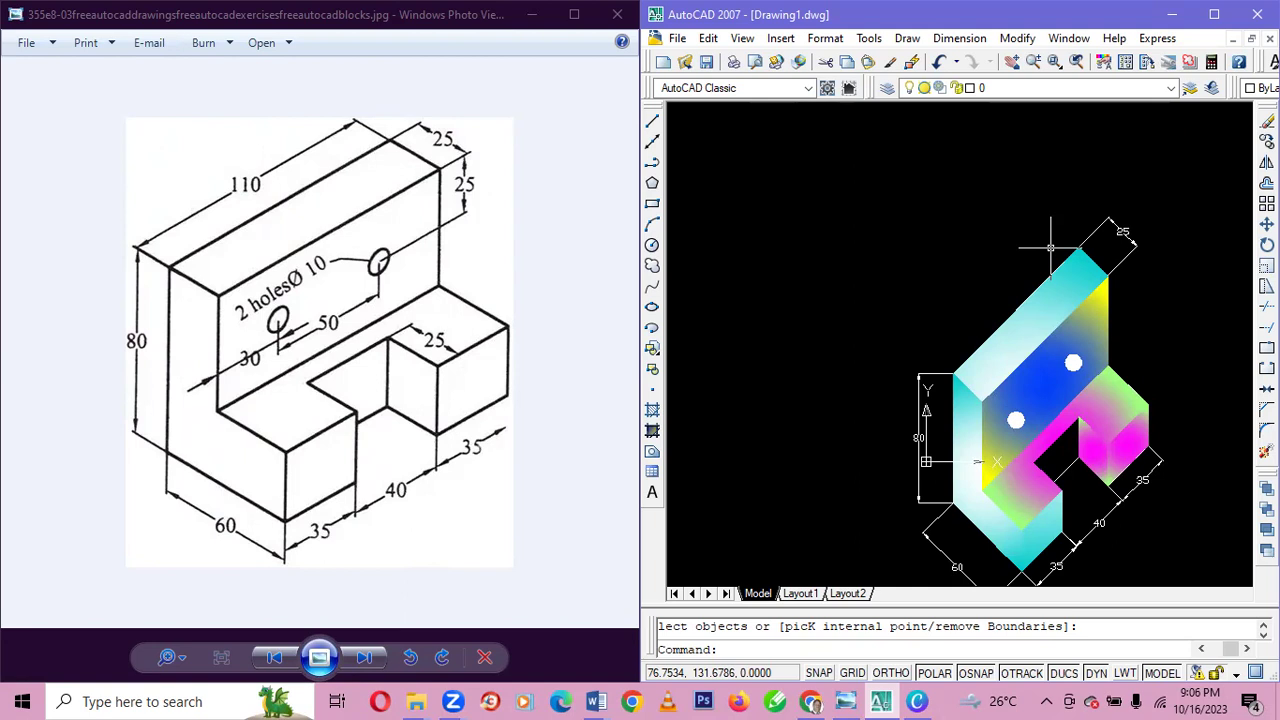
# - Select everything with Ctrl+A and move the whole drawing to a new location
pyautogui.scroll(2, 1050, 247)
pyautogui.scroll(-4, 1055, 290)
pyautogui.scroll(2, 1062, 325)
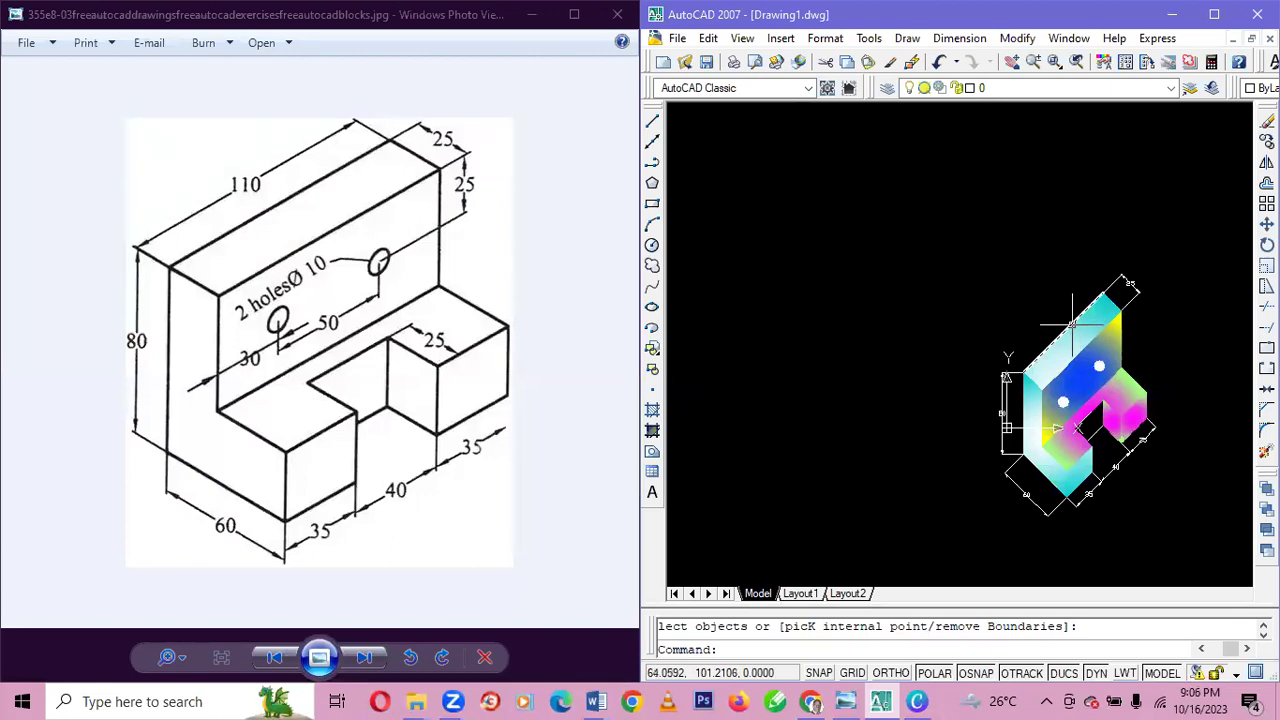
pyautogui.hotkey('ctrl', 'a')
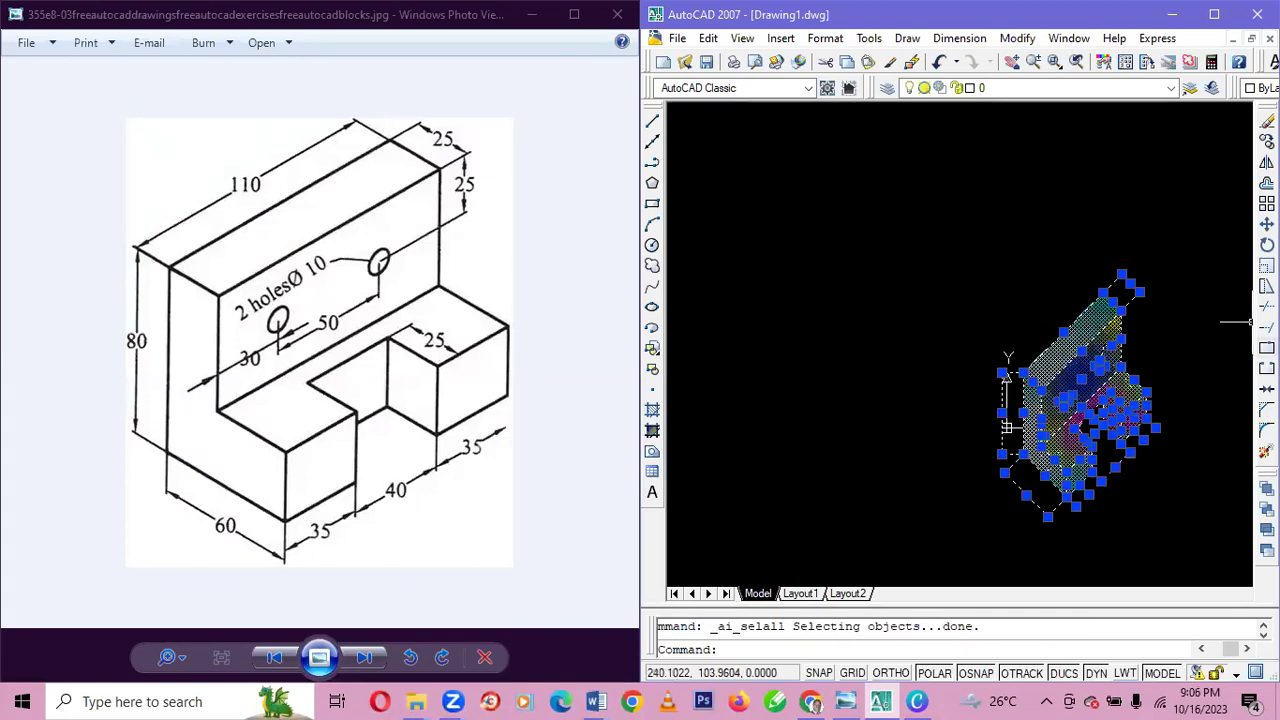
pyautogui.click(1266, 224)
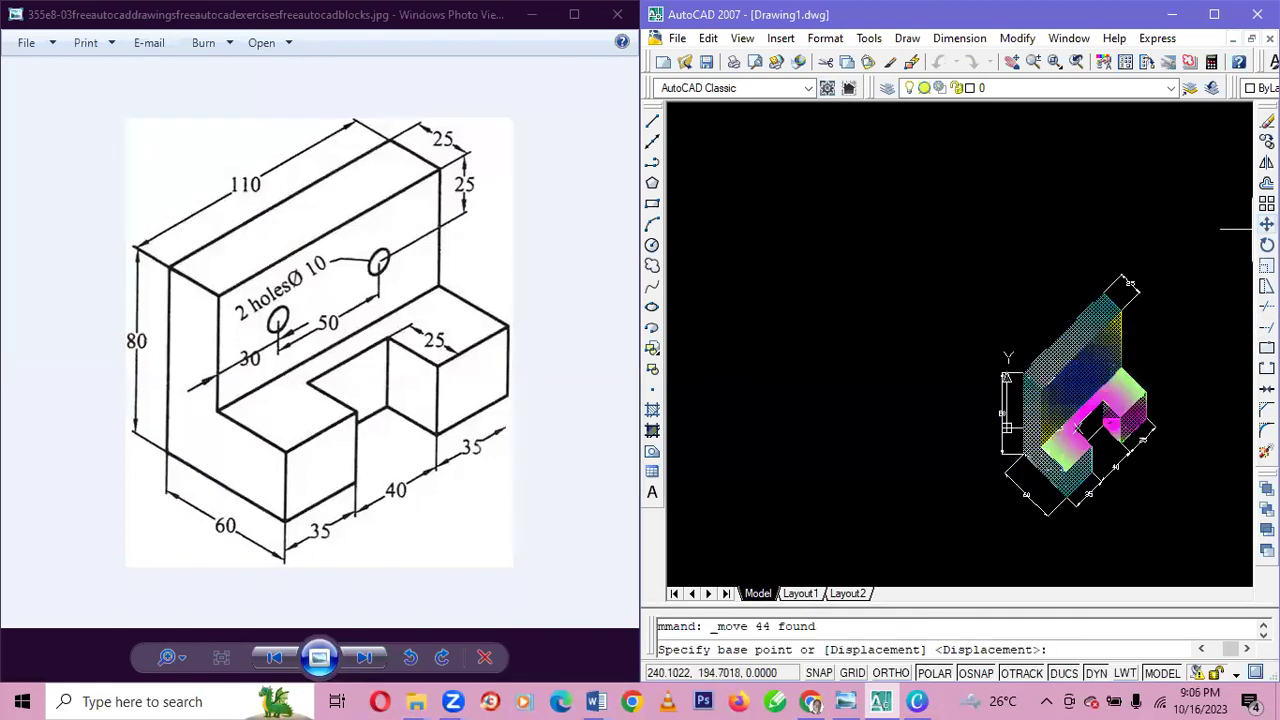
pyautogui.click(1103, 293)
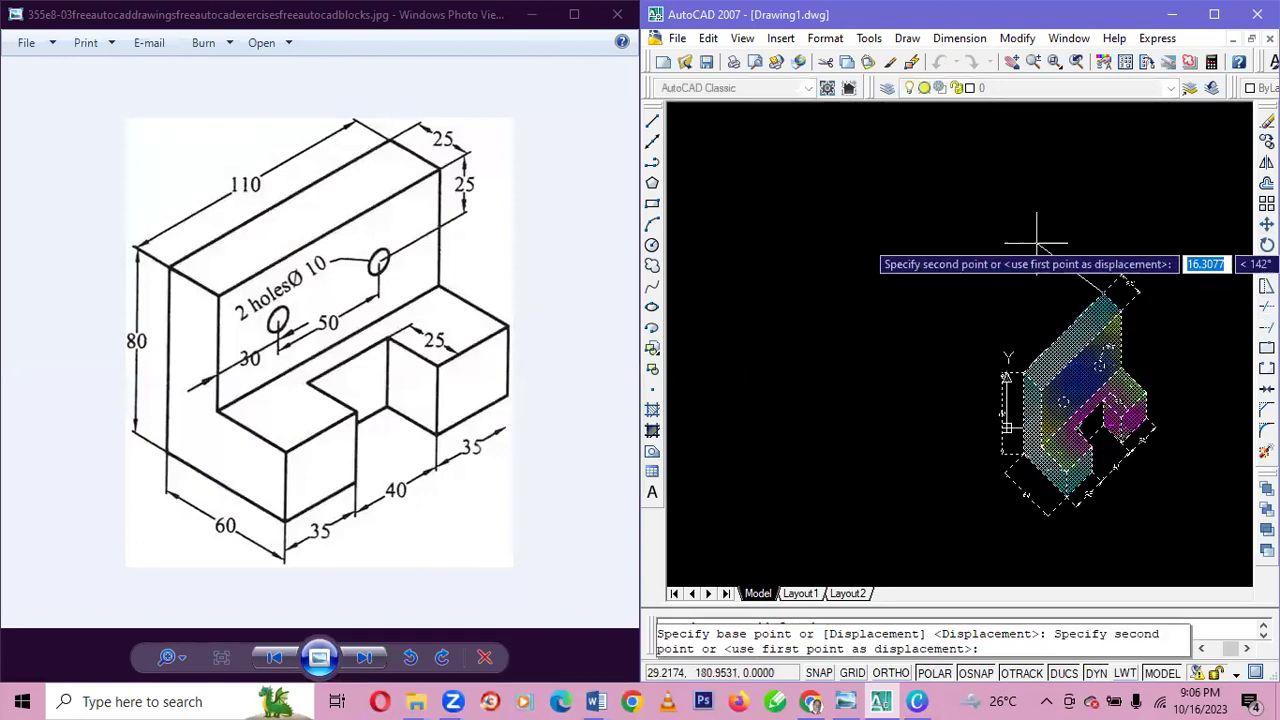
pyautogui.click(997, 163)
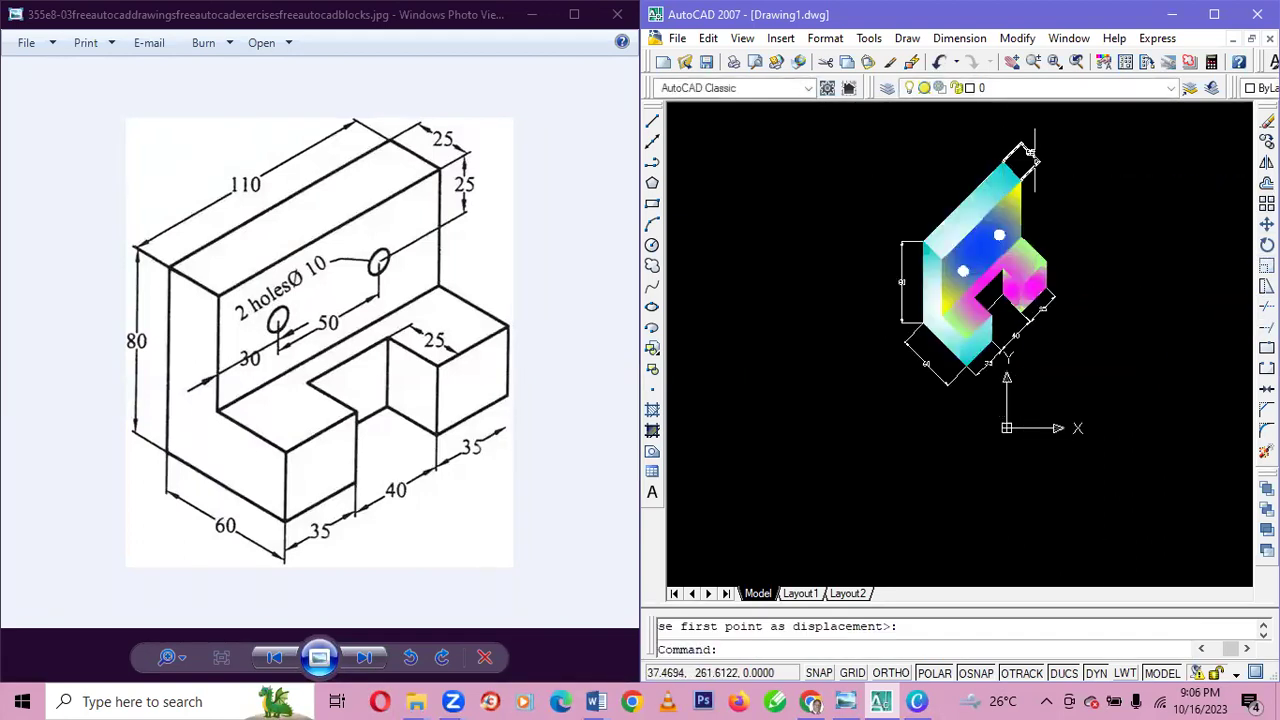
# - Select all again and move the drawing from the bracket's corner to its final centred position
pyautogui.scroll(3, 1056, 270)
pyautogui.scroll(2, 1056, 270)
pyautogui.scroll(-3, 1060, 278)
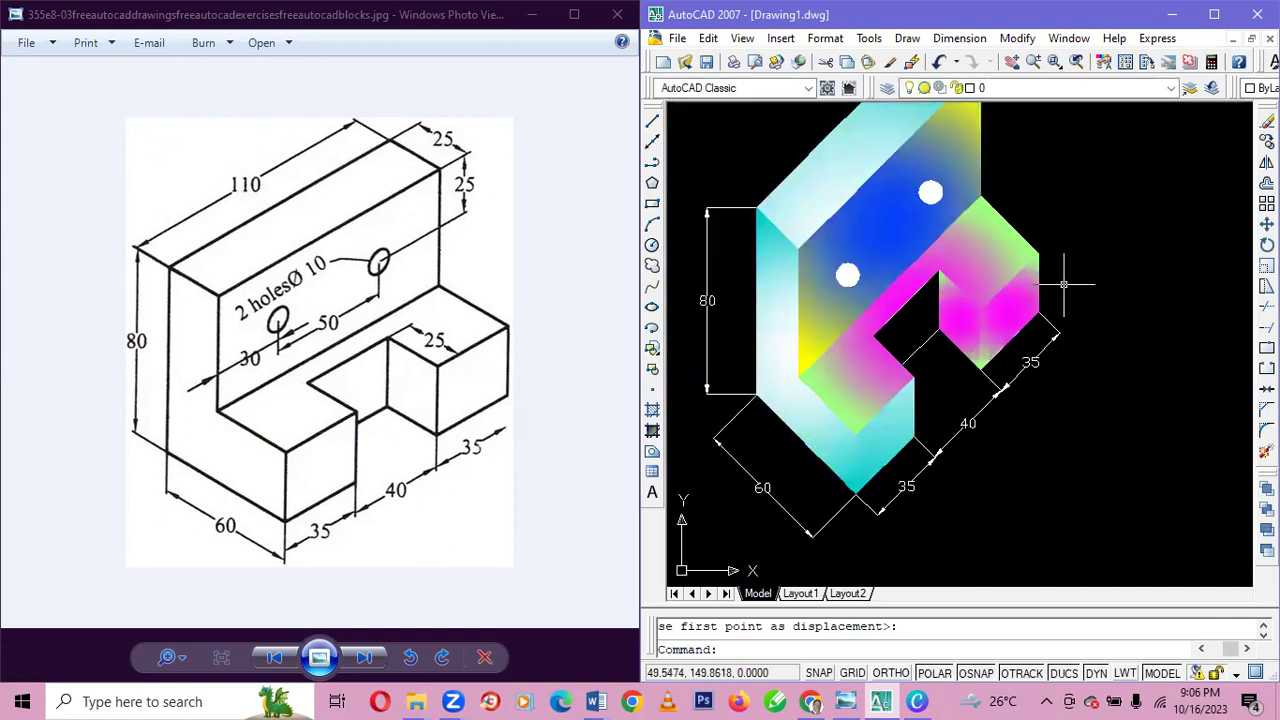
pyautogui.scroll(1, 1063, 285)
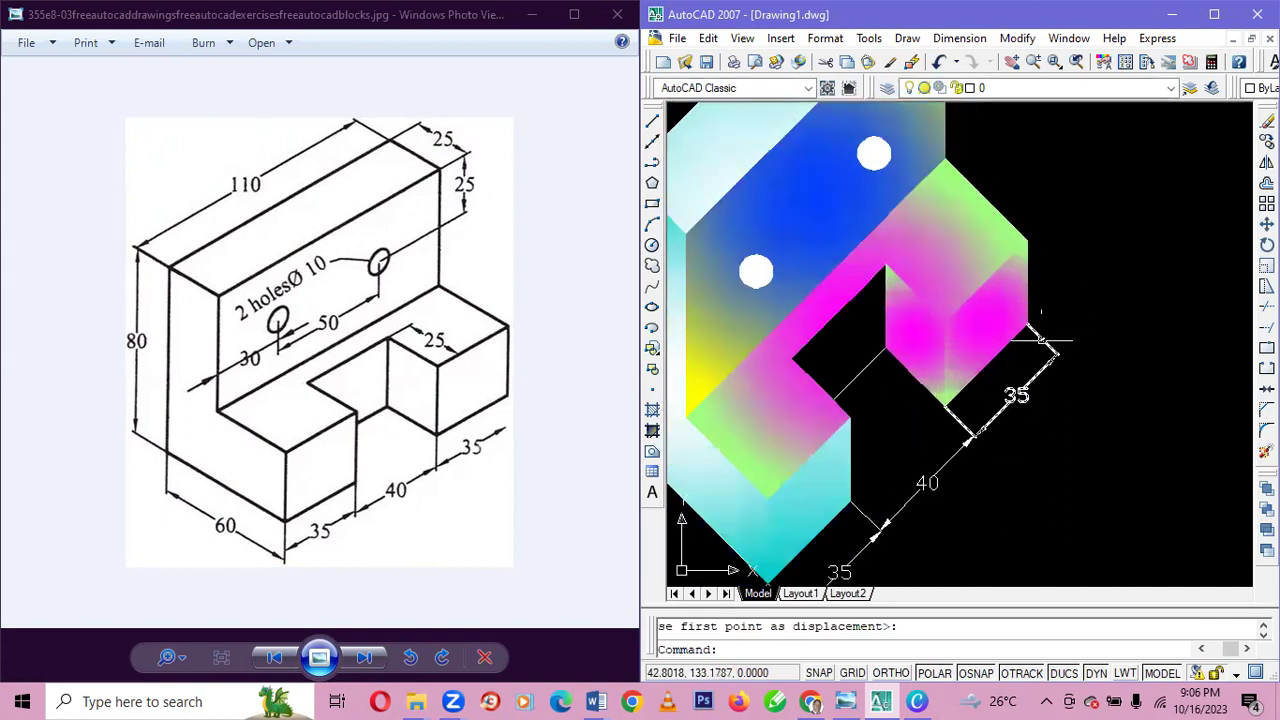
pyautogui.hotkey('ctrl', 'a')
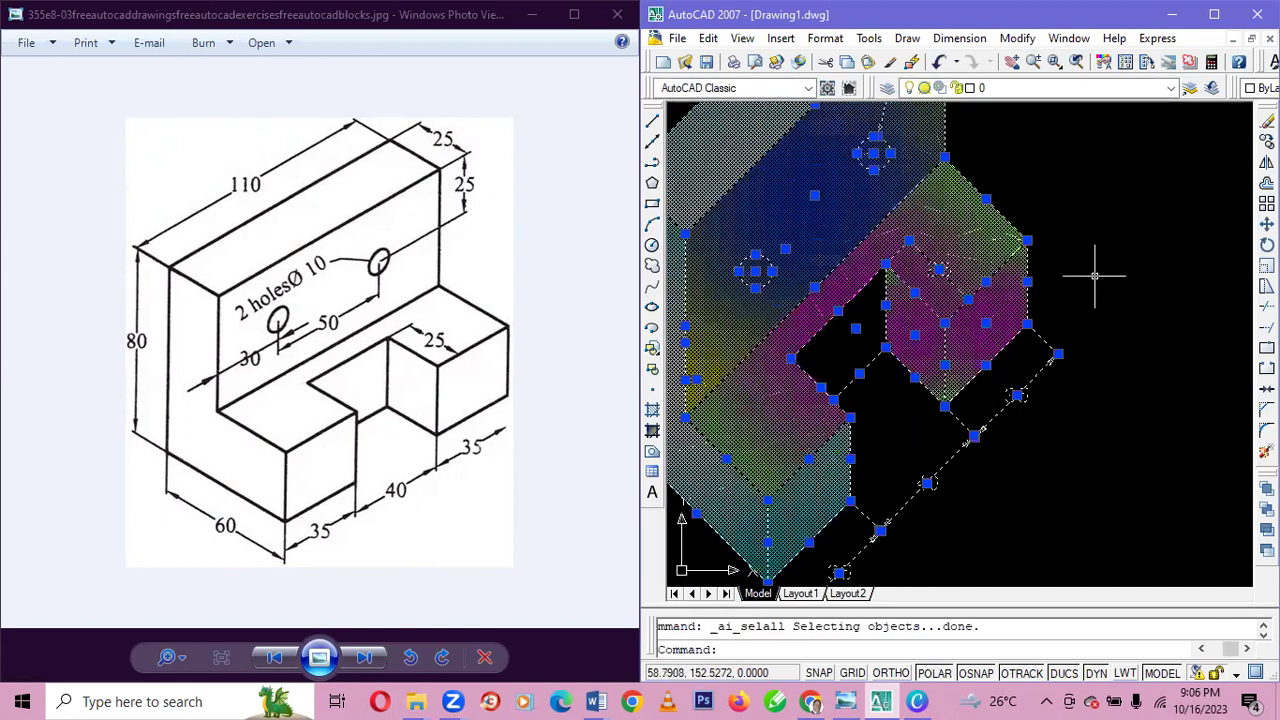
pyautogui.click(1267, 224)
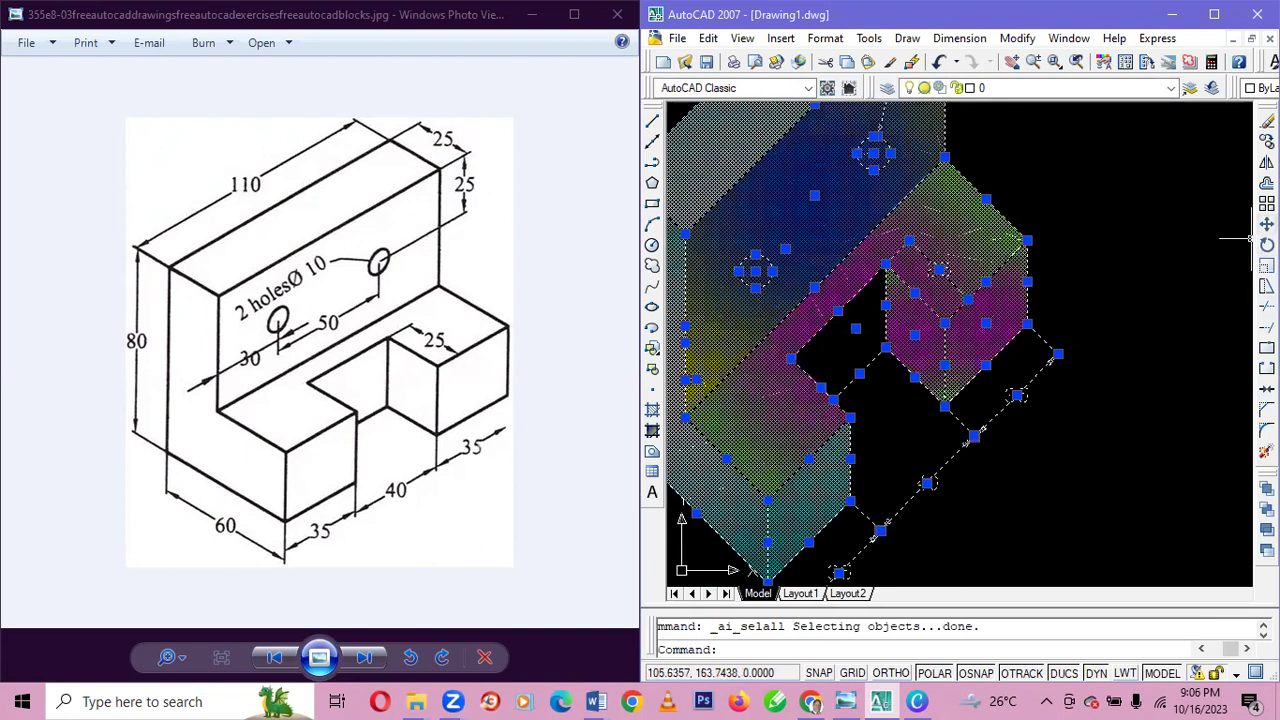
pyautogui.click(1030, 326)
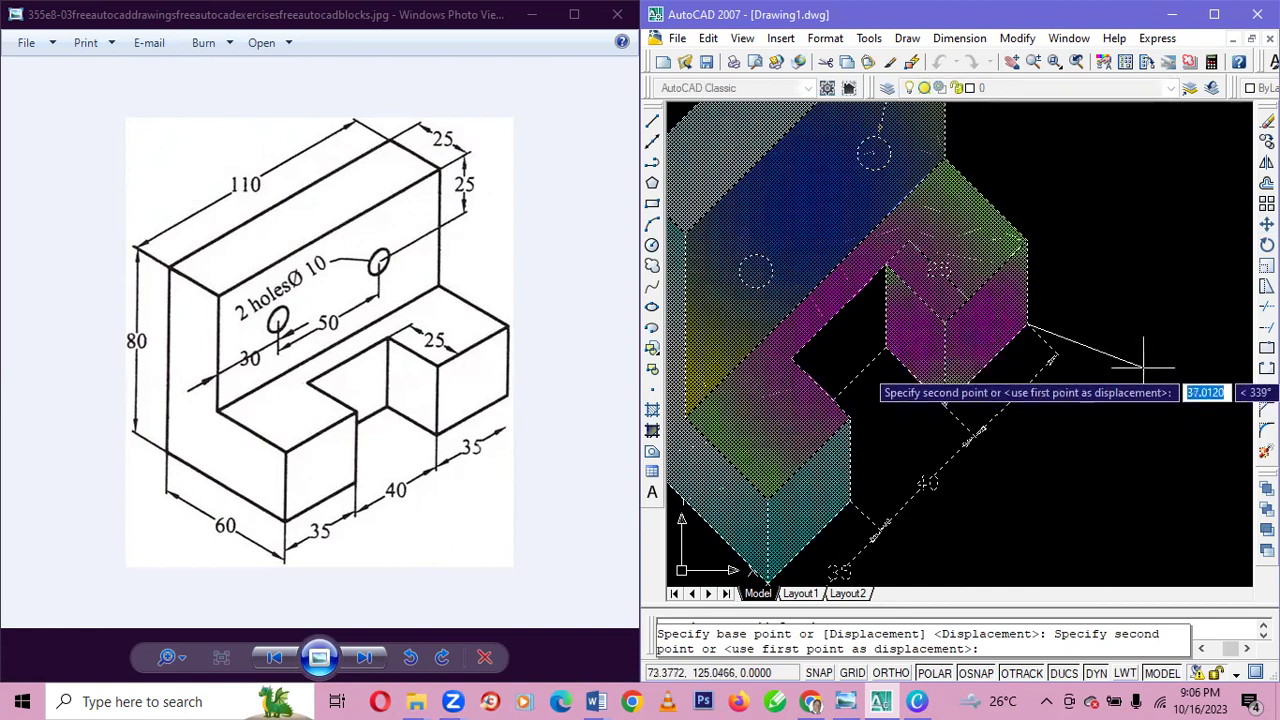
pyautogui.click(1143, 368)
pyautogui.scroll(-4, 1130, 355)
pyautogui.scroll(2, 1100, 340)
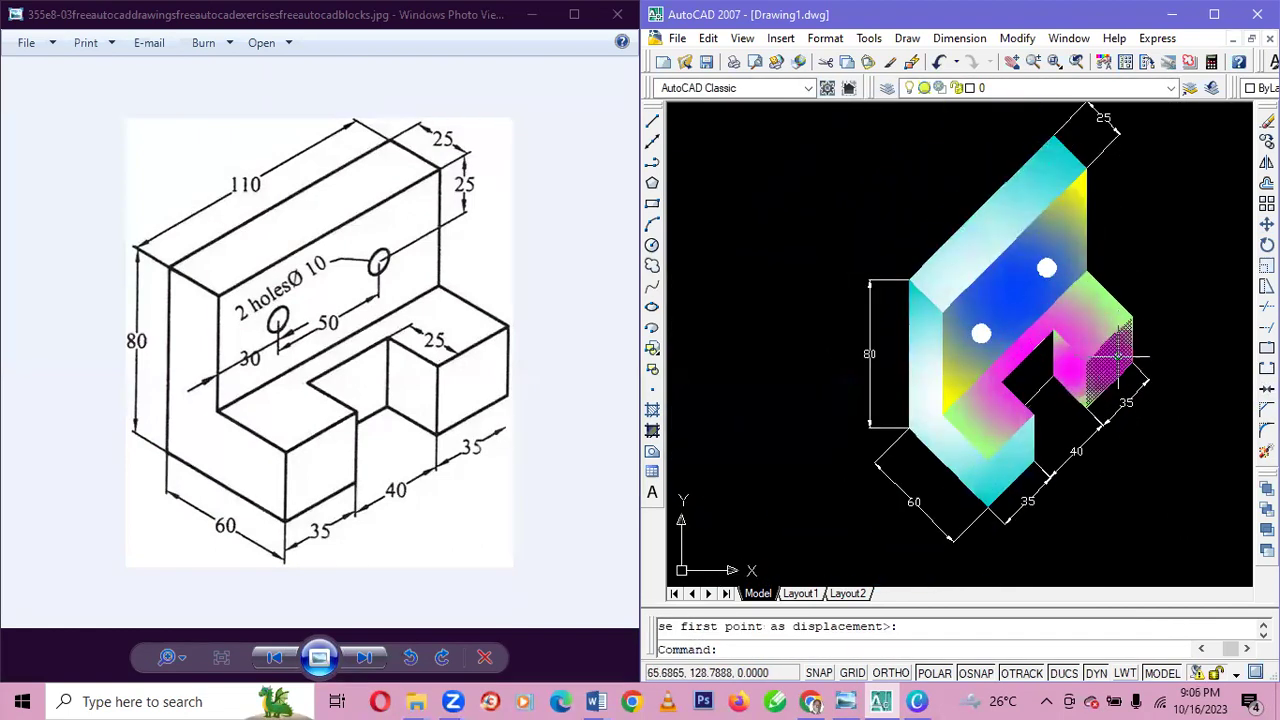